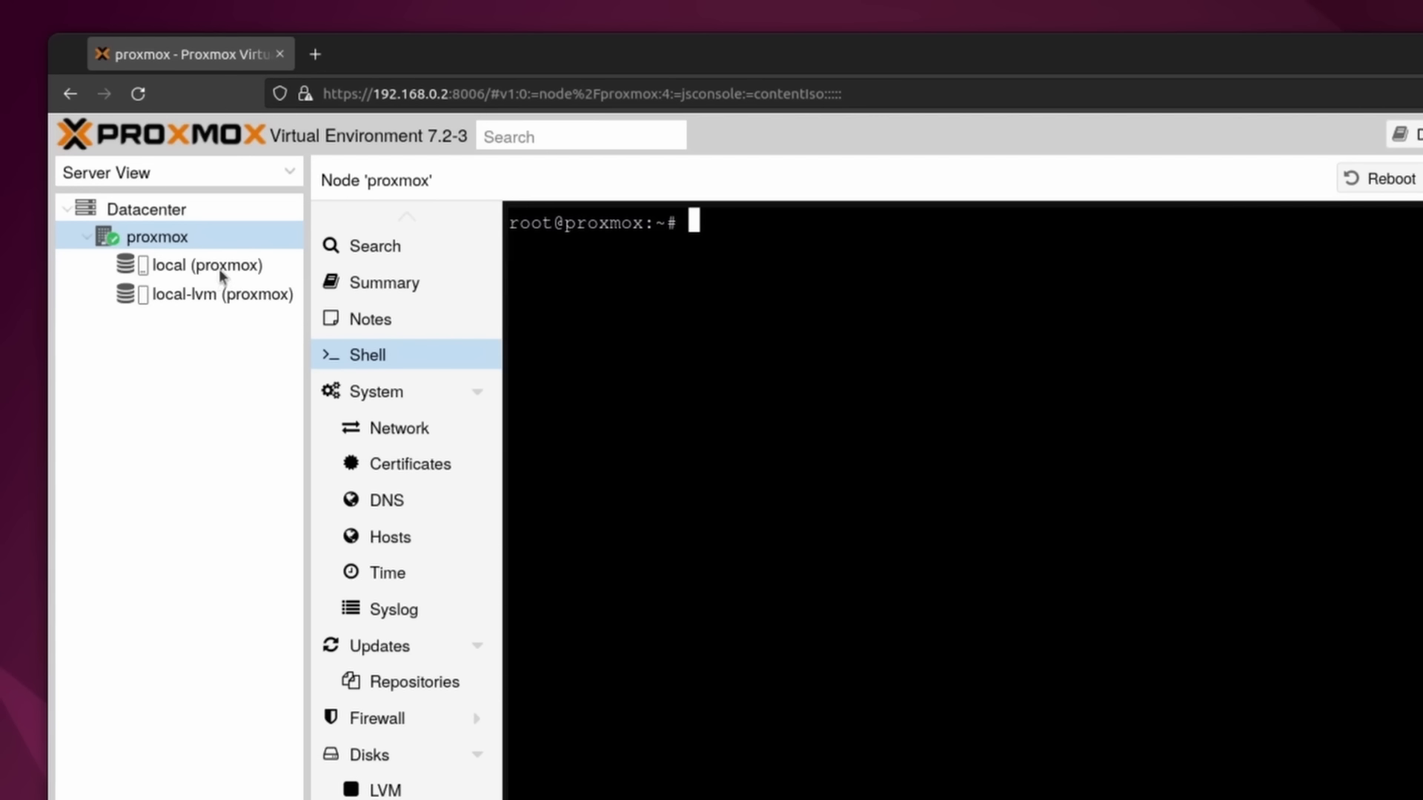
click(220, 269)
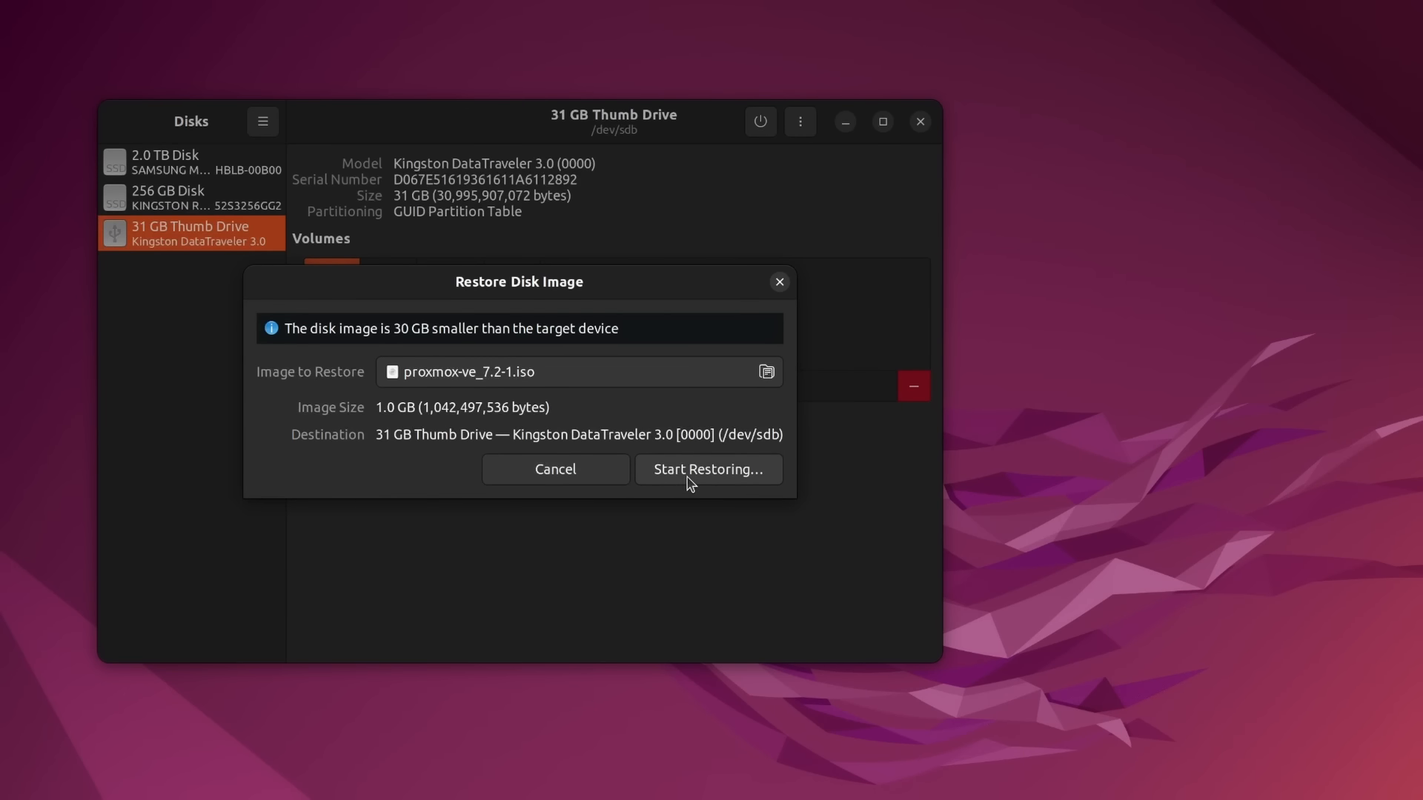
Restore the proxmox-ve_7.2-1.iso image onto the 31 GB Kingston thumb drive, authorizing it with the account password
click(690, 474)
click(636, 516)
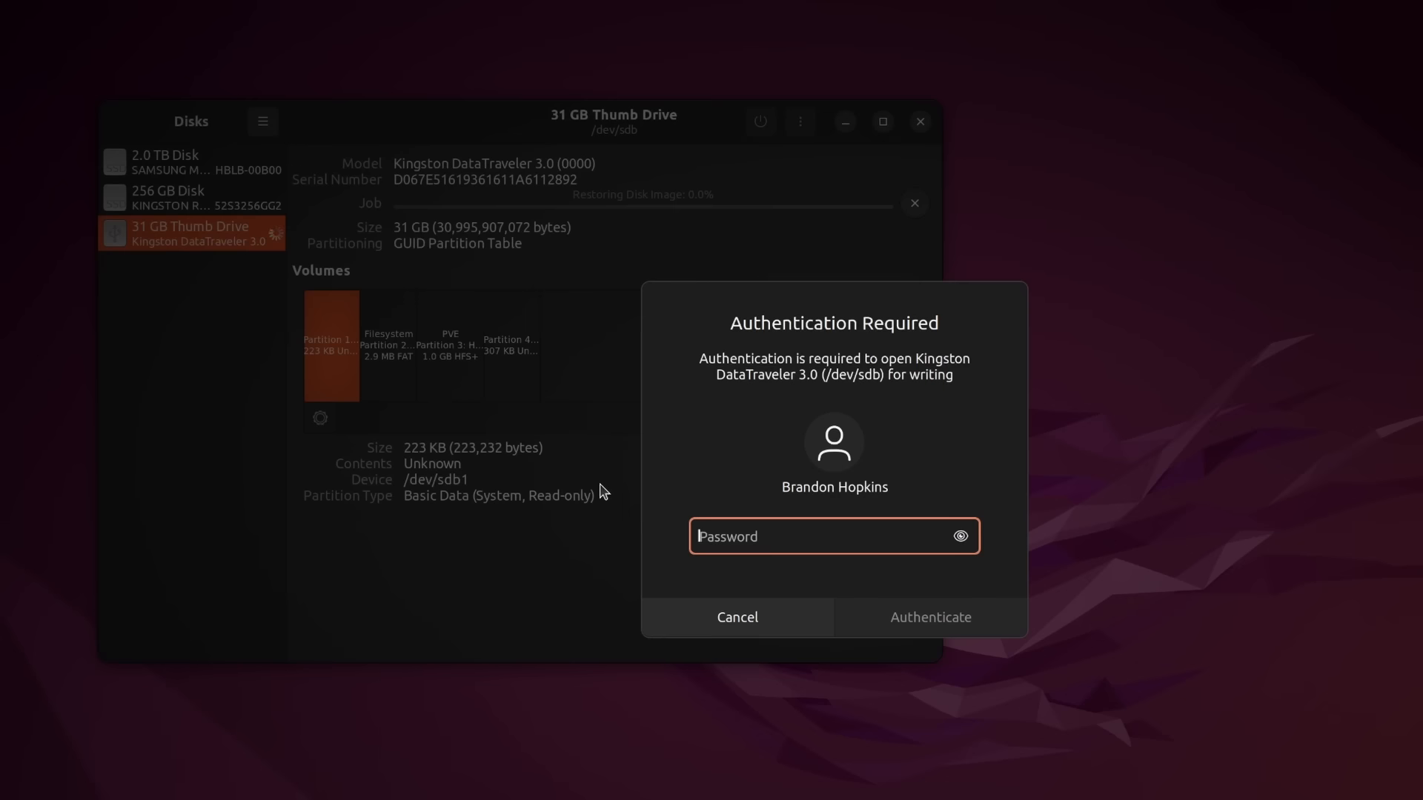
key(Return)
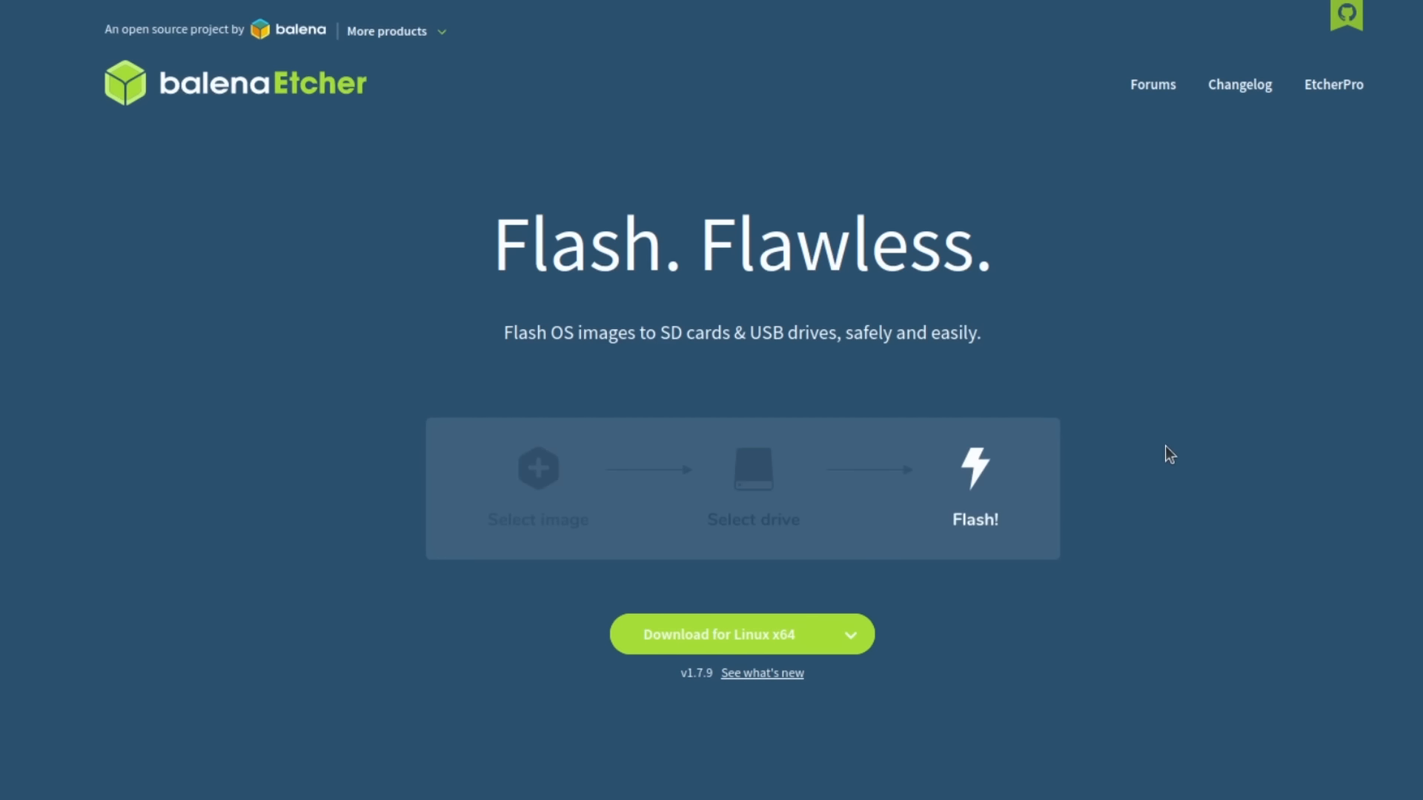
scroll(1082, 482, down, 2)
scroll(711, 159, up, 2)
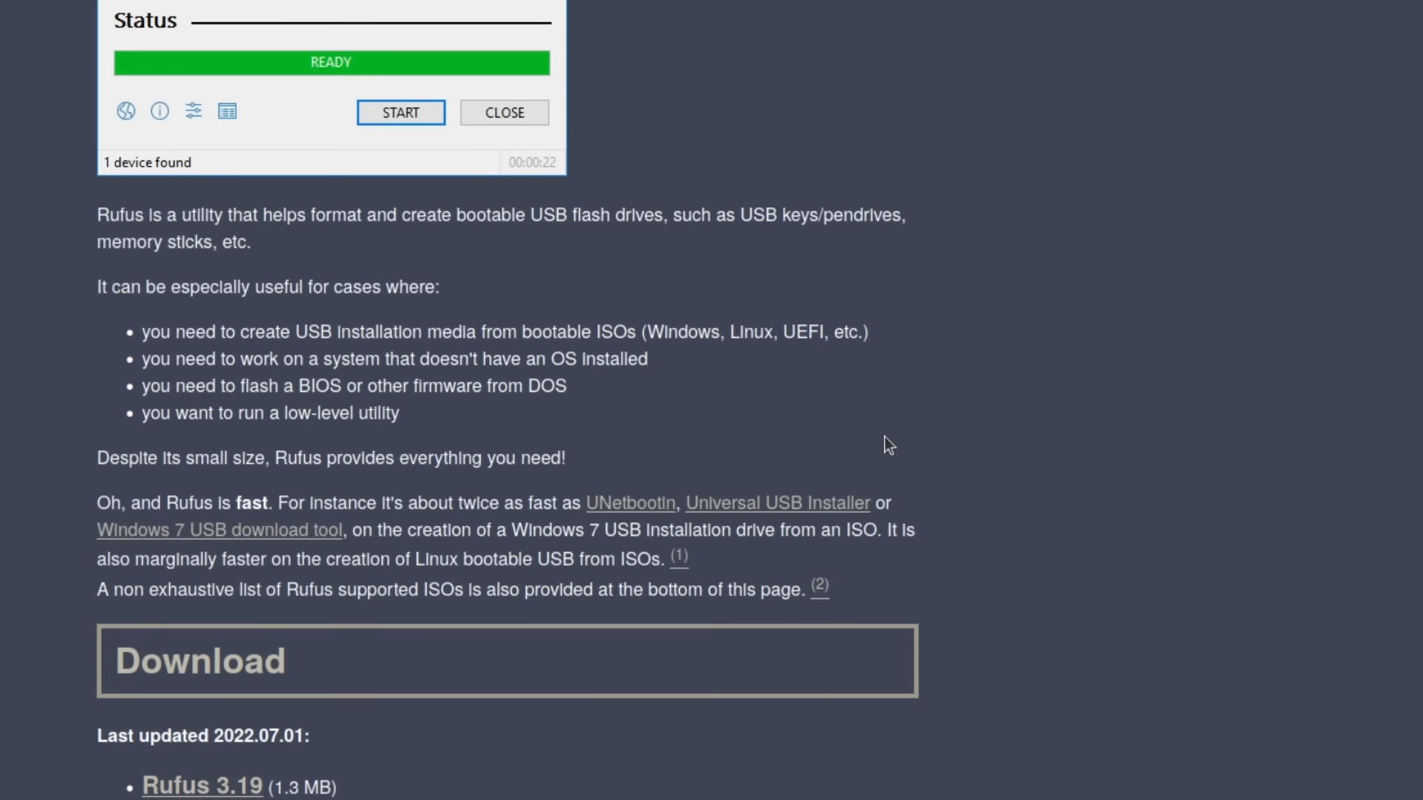
scroll(875, 434, up, 5)
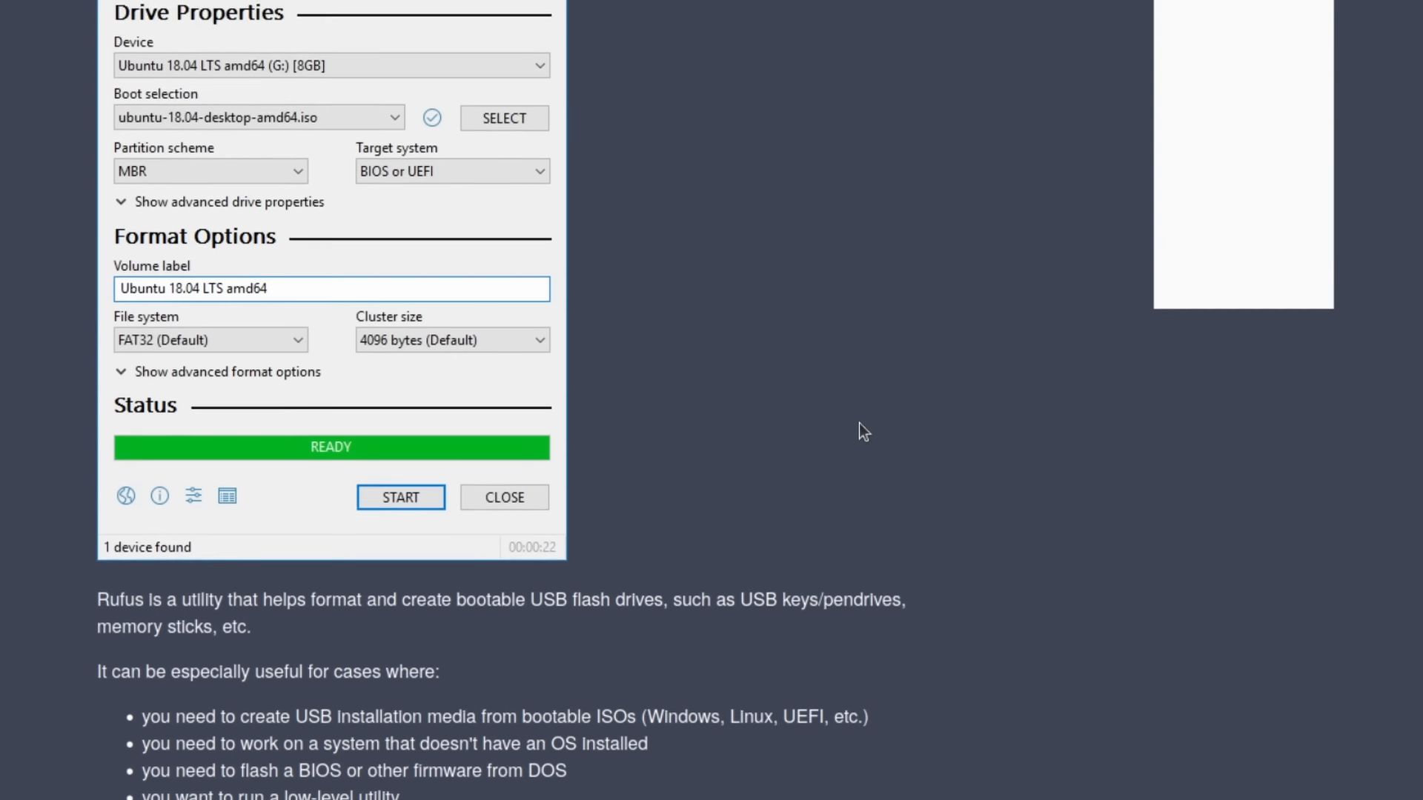
scroll(860, 424, up, 3)
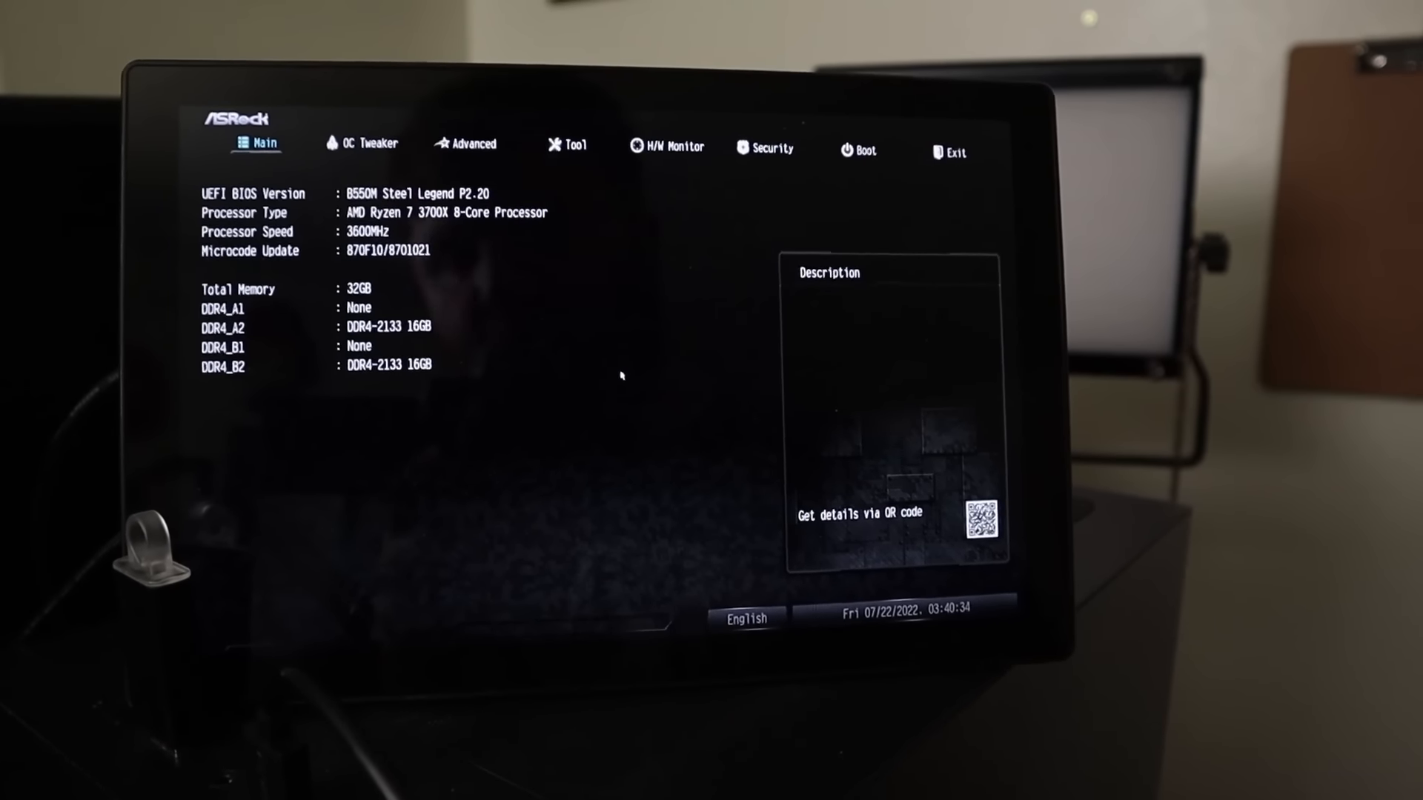
In the ASRock UEFI setup, open the NBIO Common Options under Advanced, AMD CBS, to check the IOMMU setting
key(Right)
key(Right)
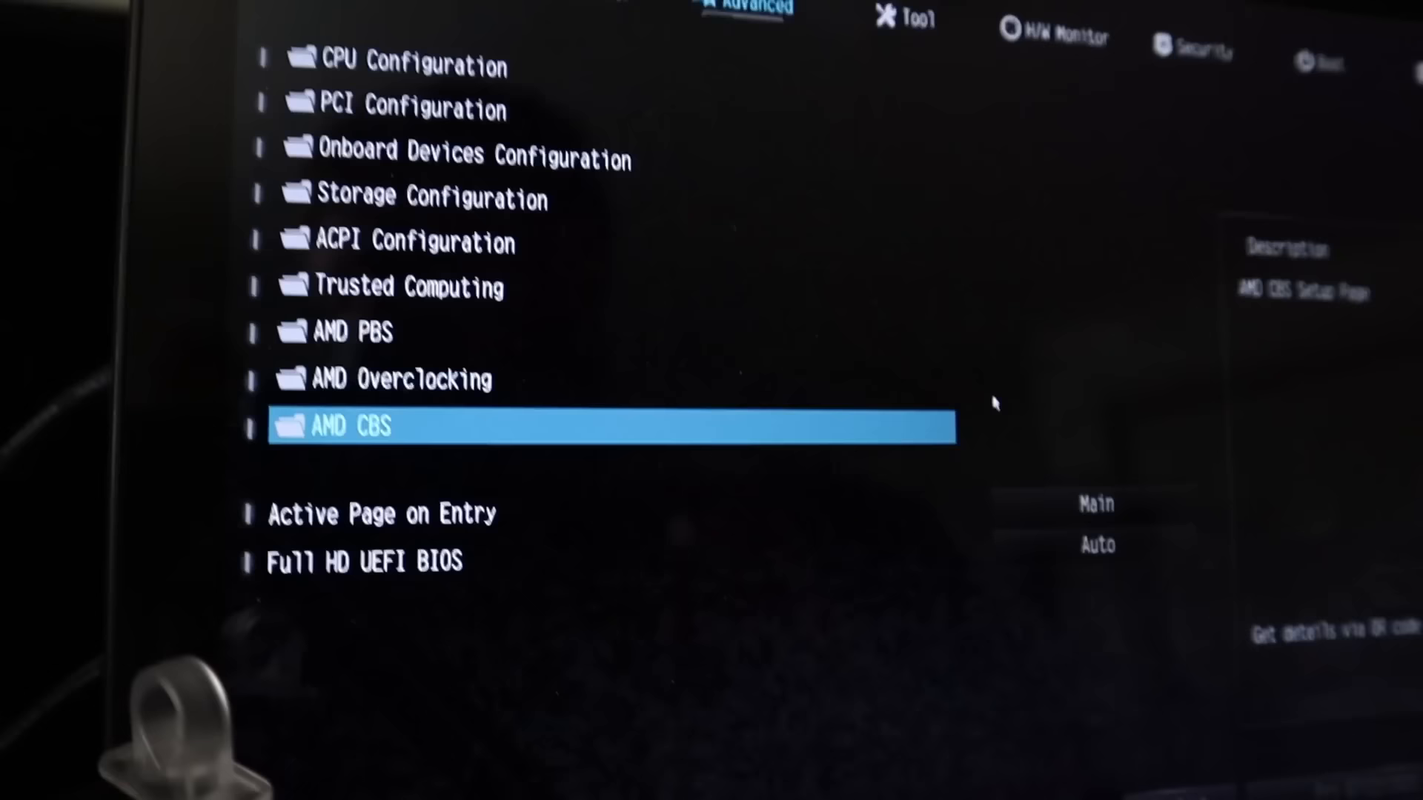
key(Return)
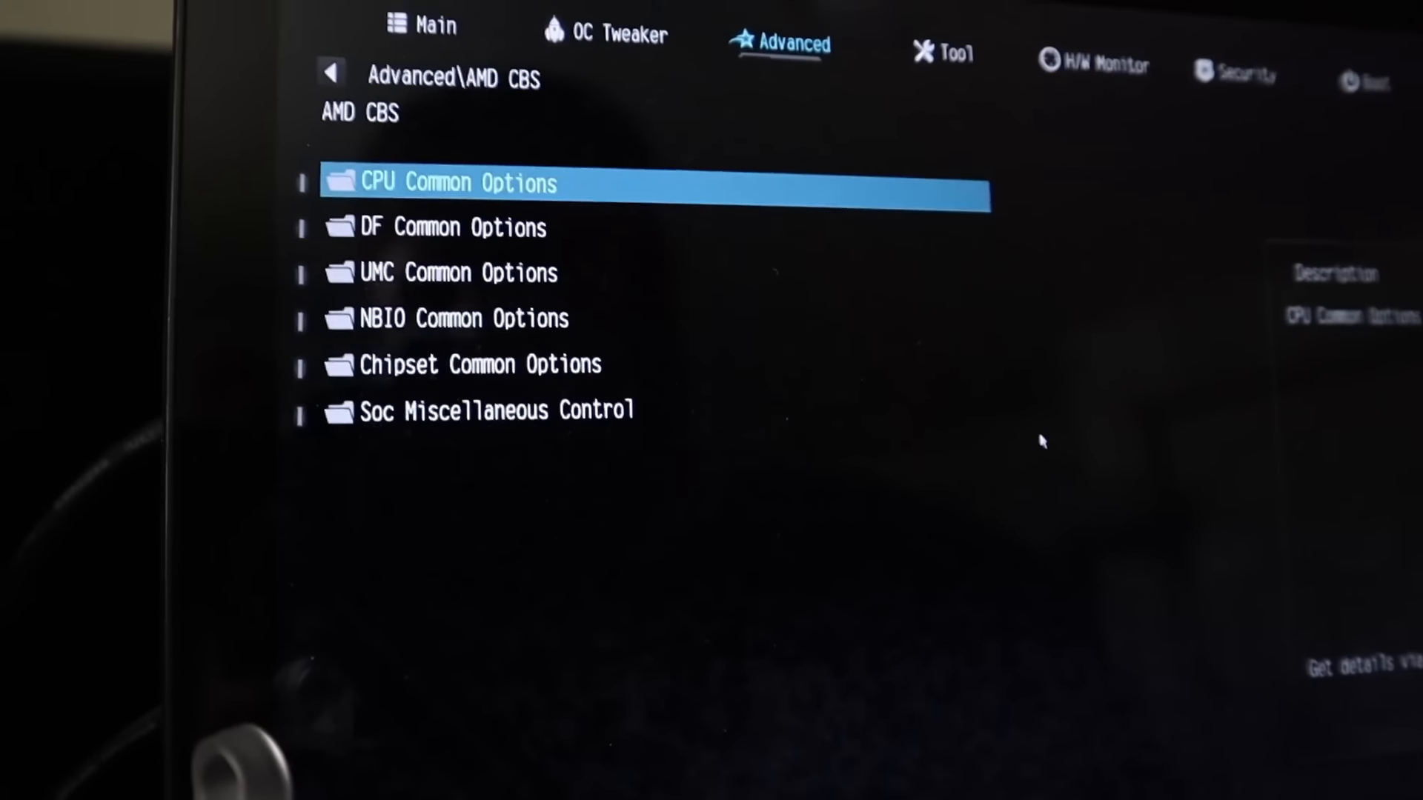
key(Down)
key(Down)
key(Down)
key(Return)
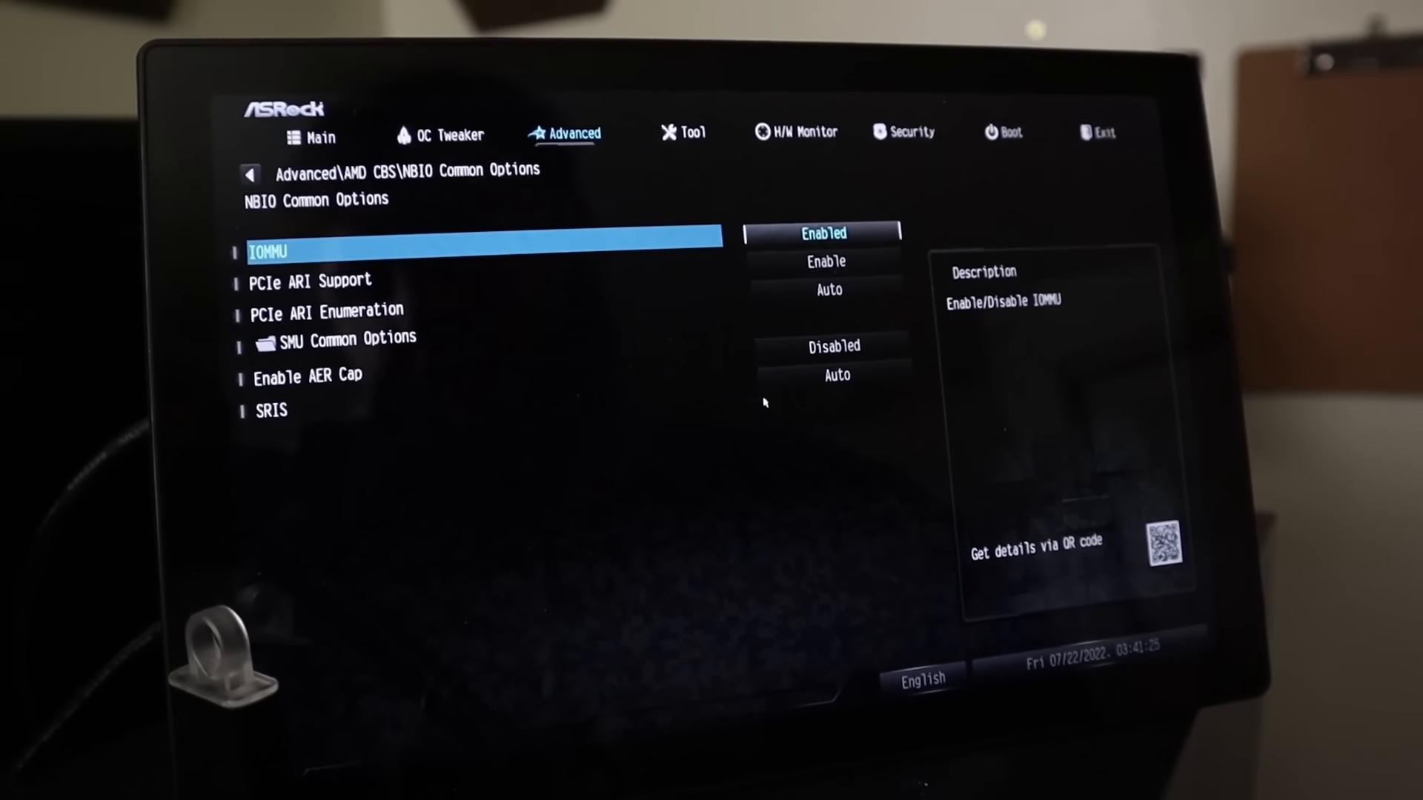
Open the CSM (Compatibility Support Module) settings in the UEFI boot configuration
key(Right)
key(Right)
key(Right)
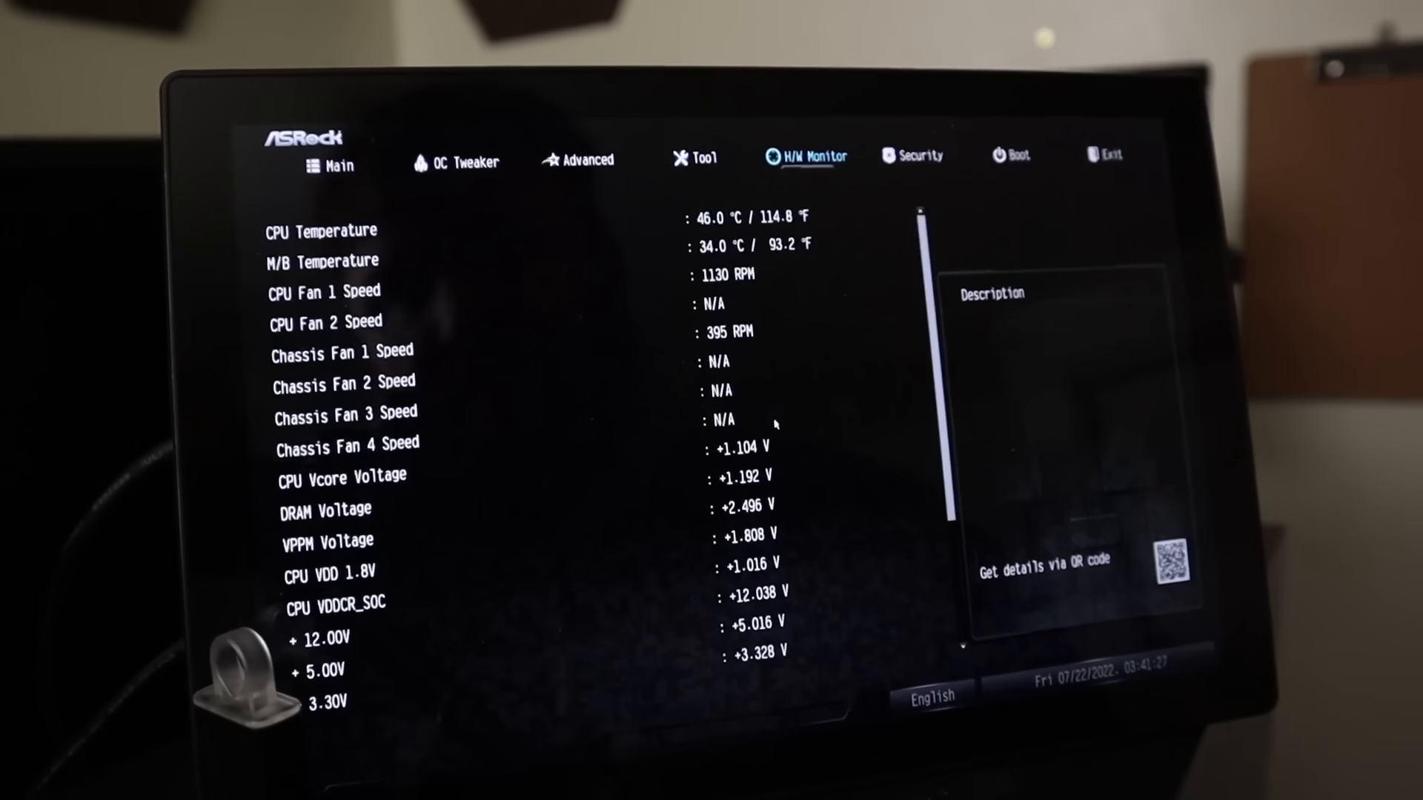
key(Down)
key(Down)
key(Down)
key(Down)
key(Down)
key(Down)
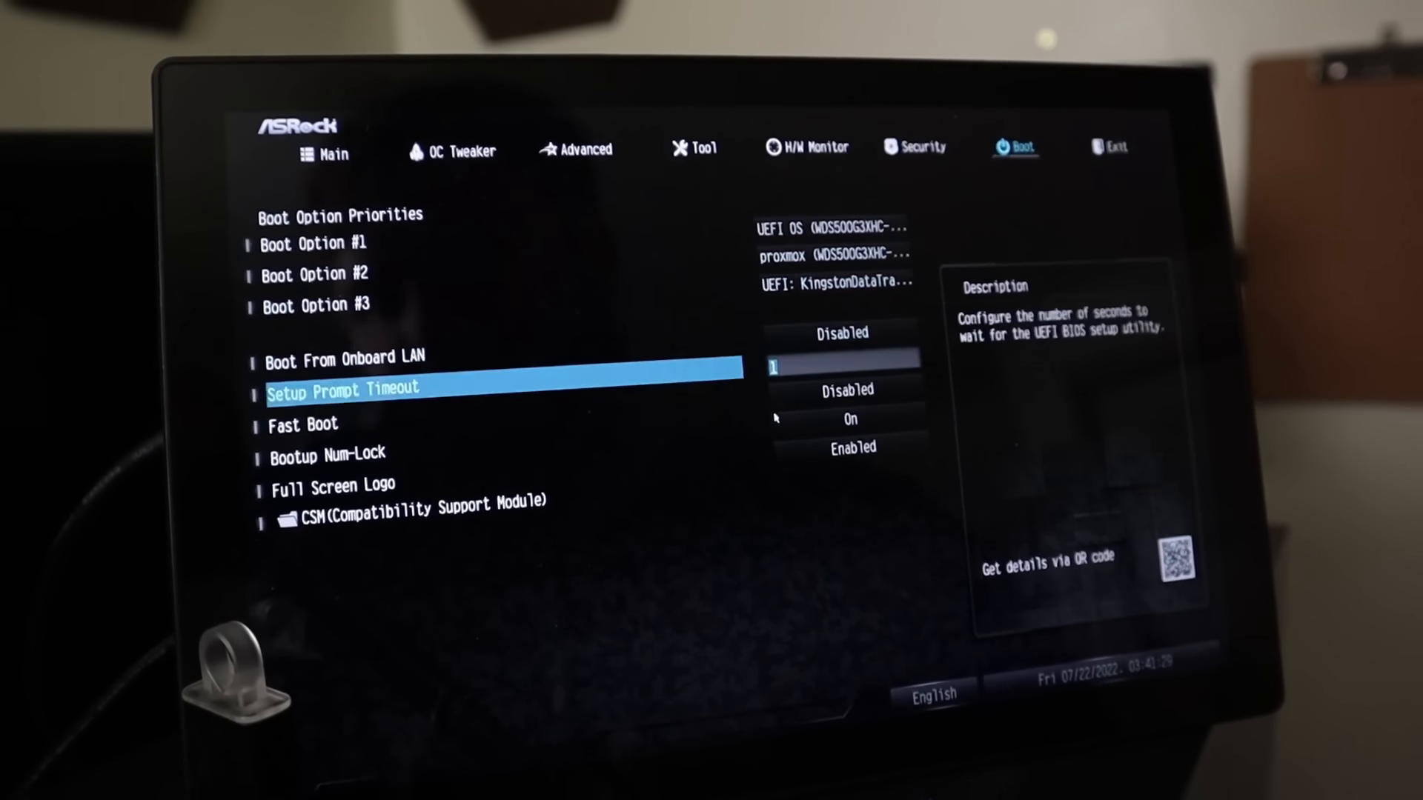
key(Down)
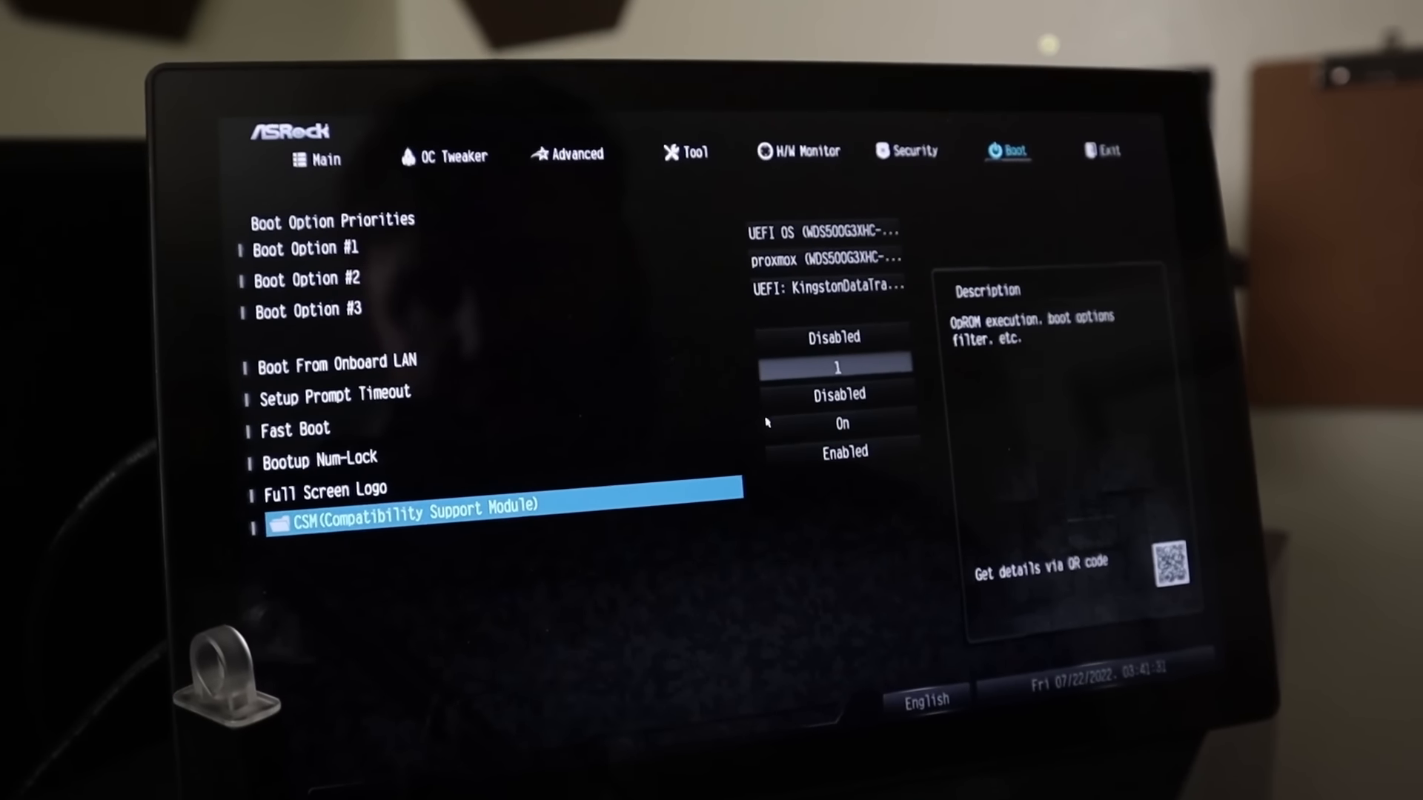
key(Return)
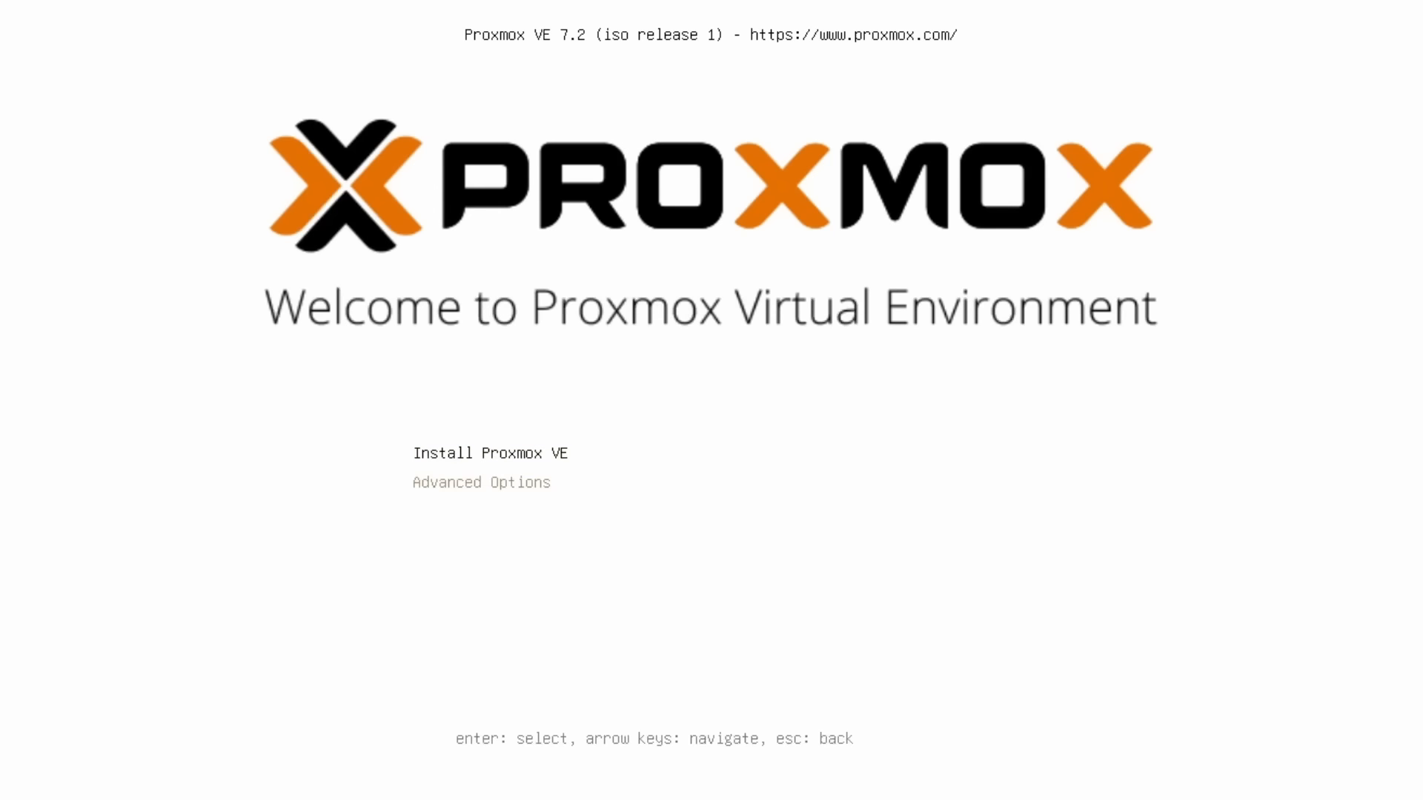
Start the Proxmox VE installation from the boot screen and accept the end user license agreement
key(Return)
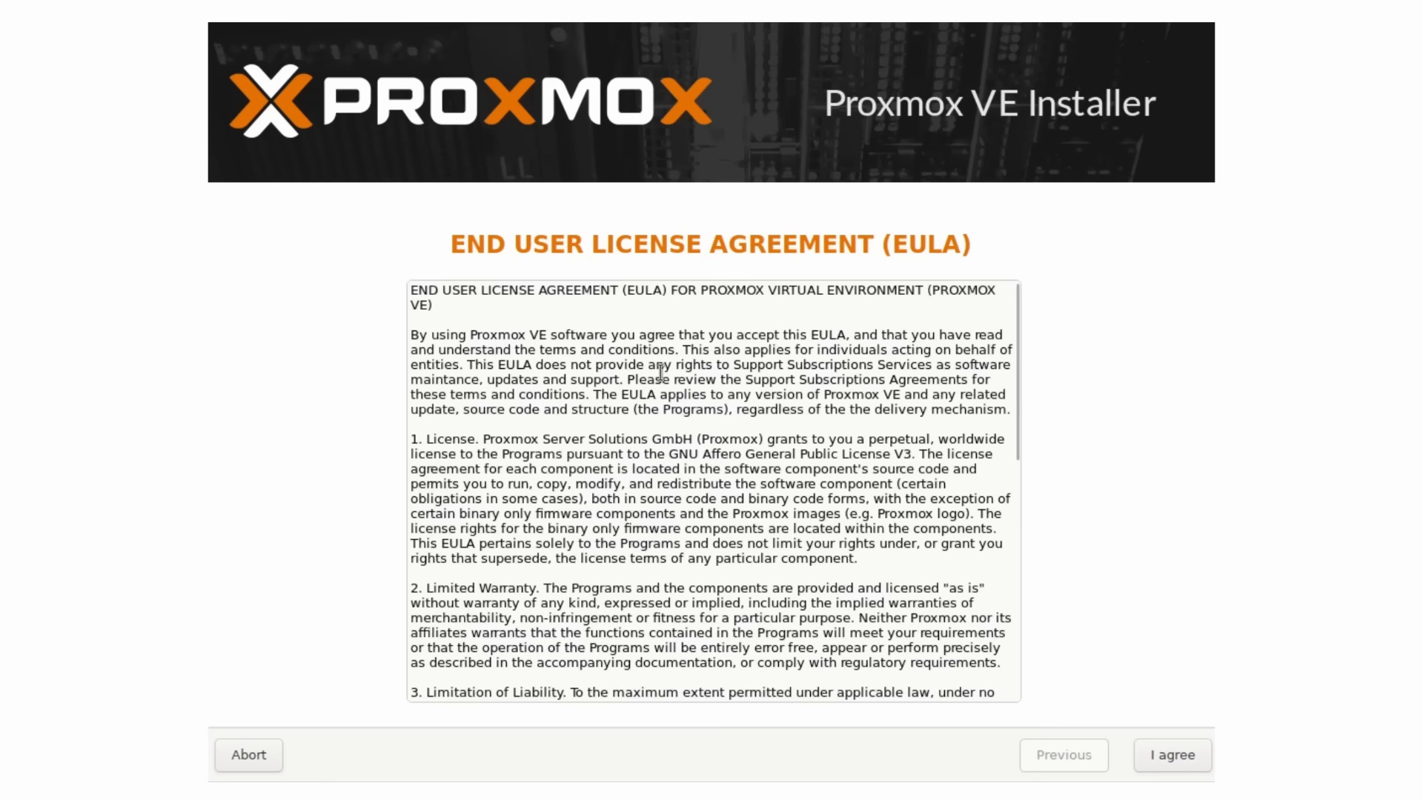
scroll(788, 297, down, 5)
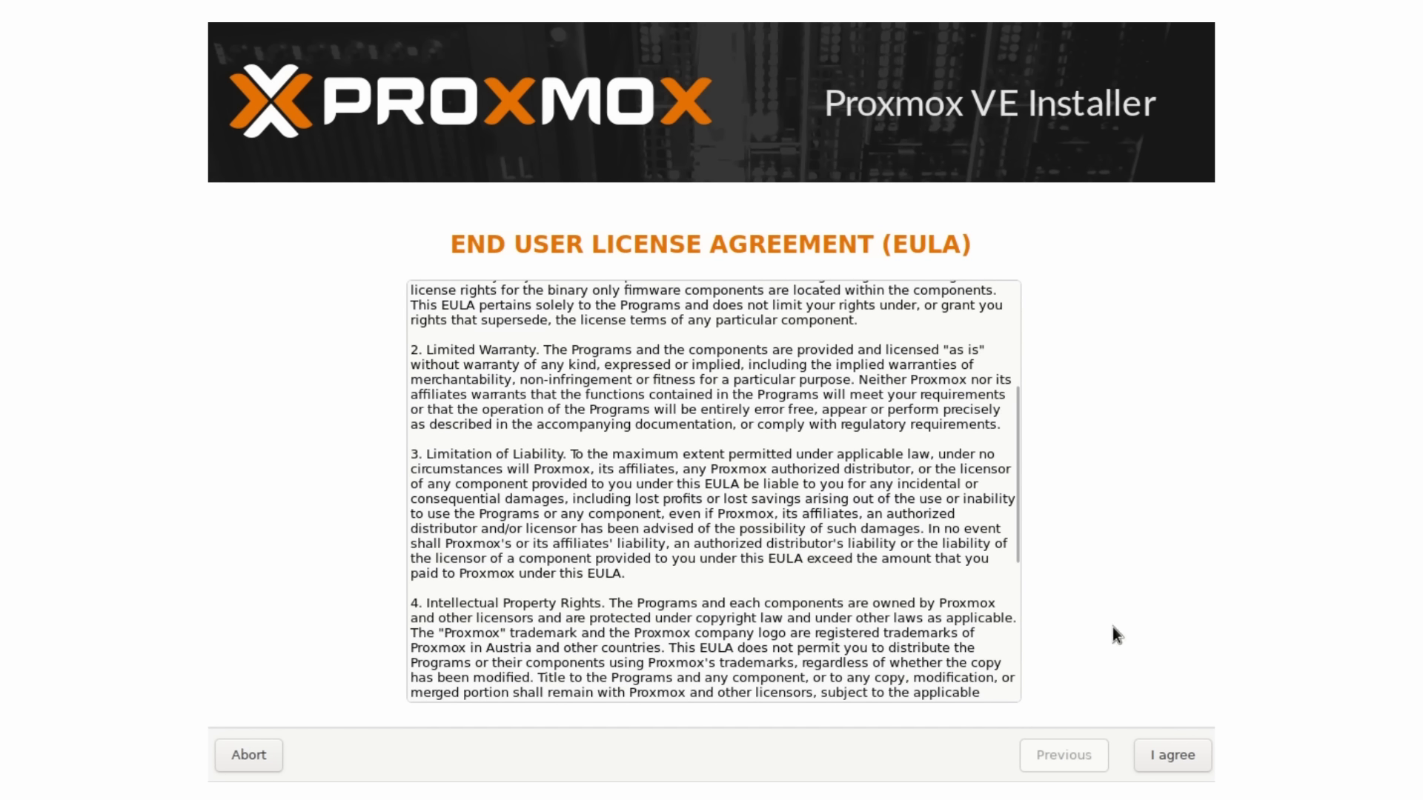
click(1175, 754)
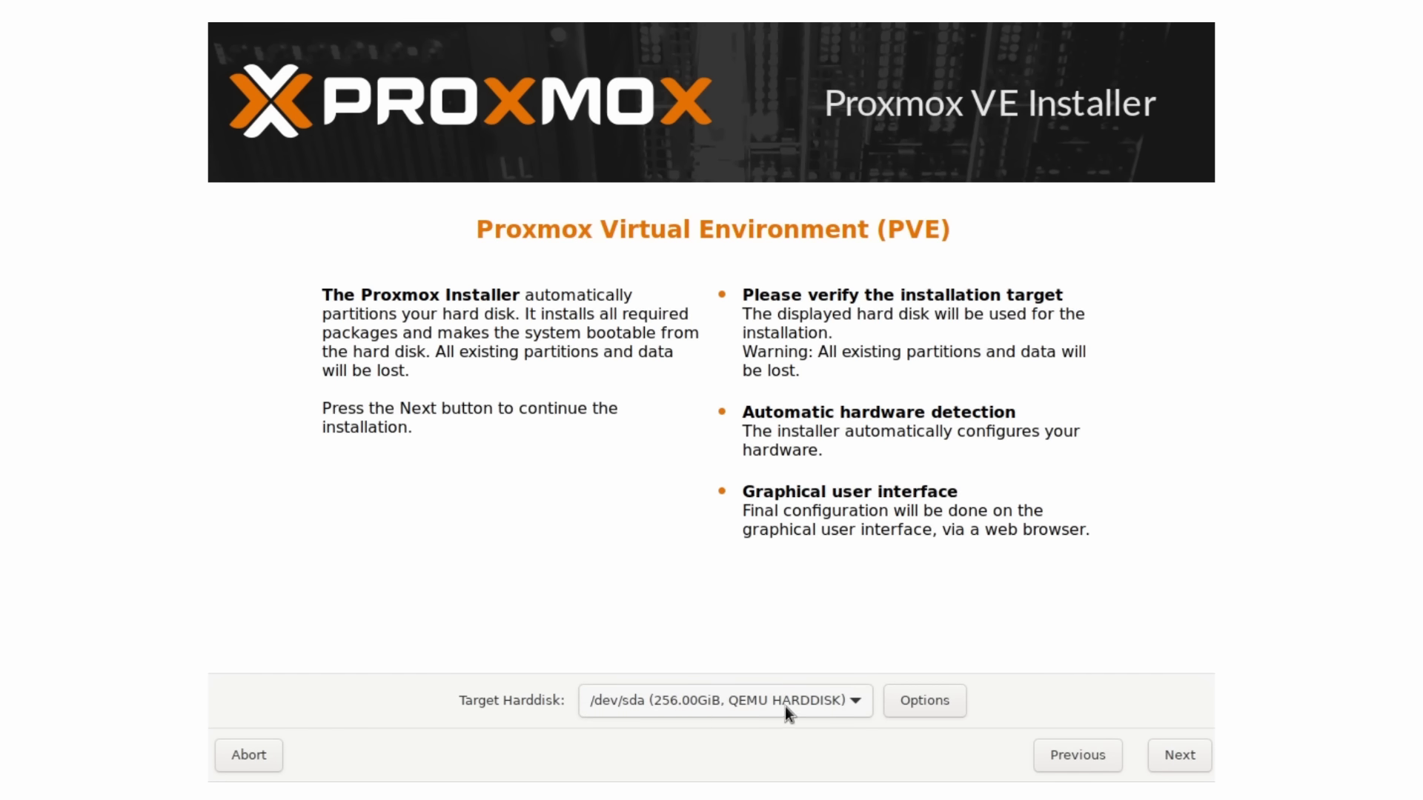
Accept /dev/sda as the target hard disk and set the time zone to America/Los_Angeles
click(1167, 755)
click(767, 655)
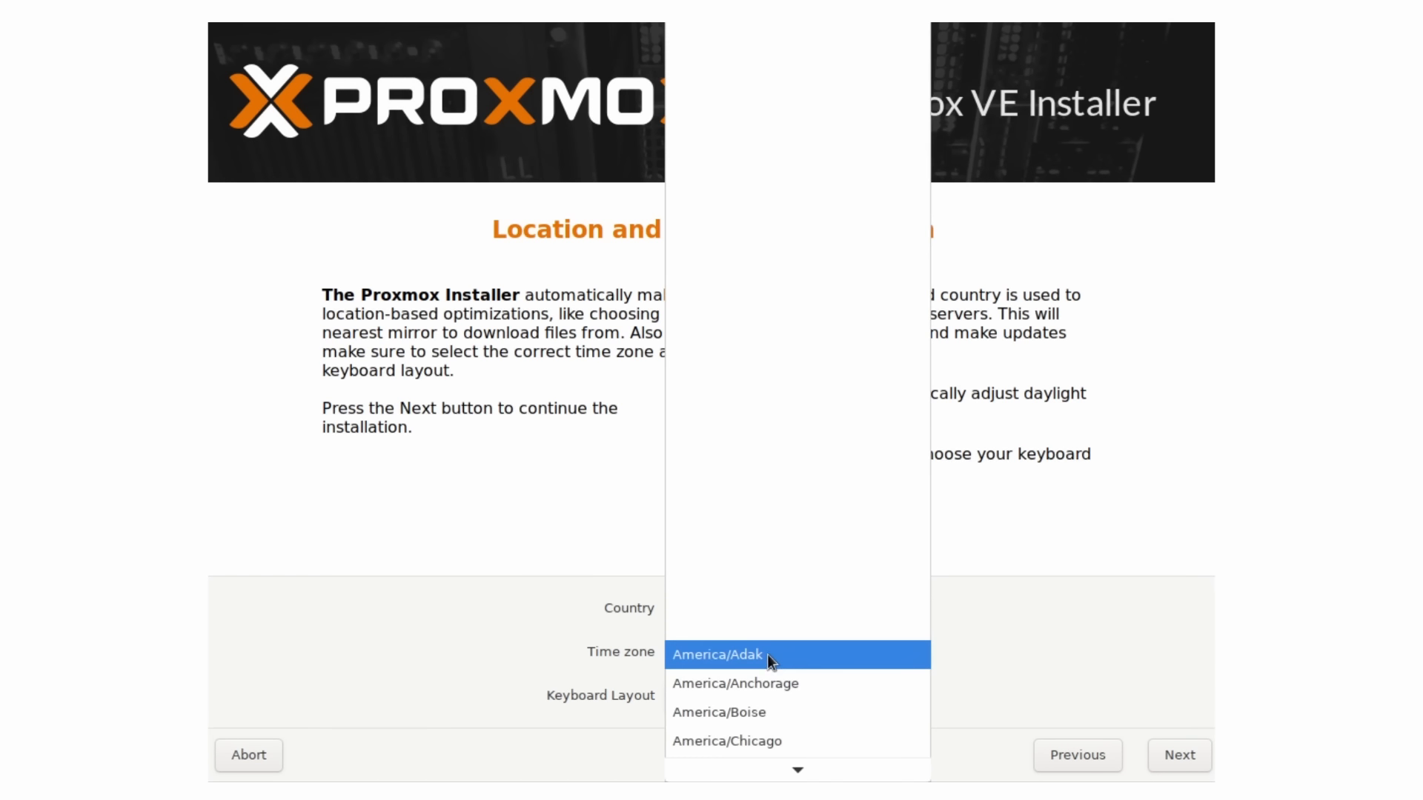
scroll(767, 655, down, 10)
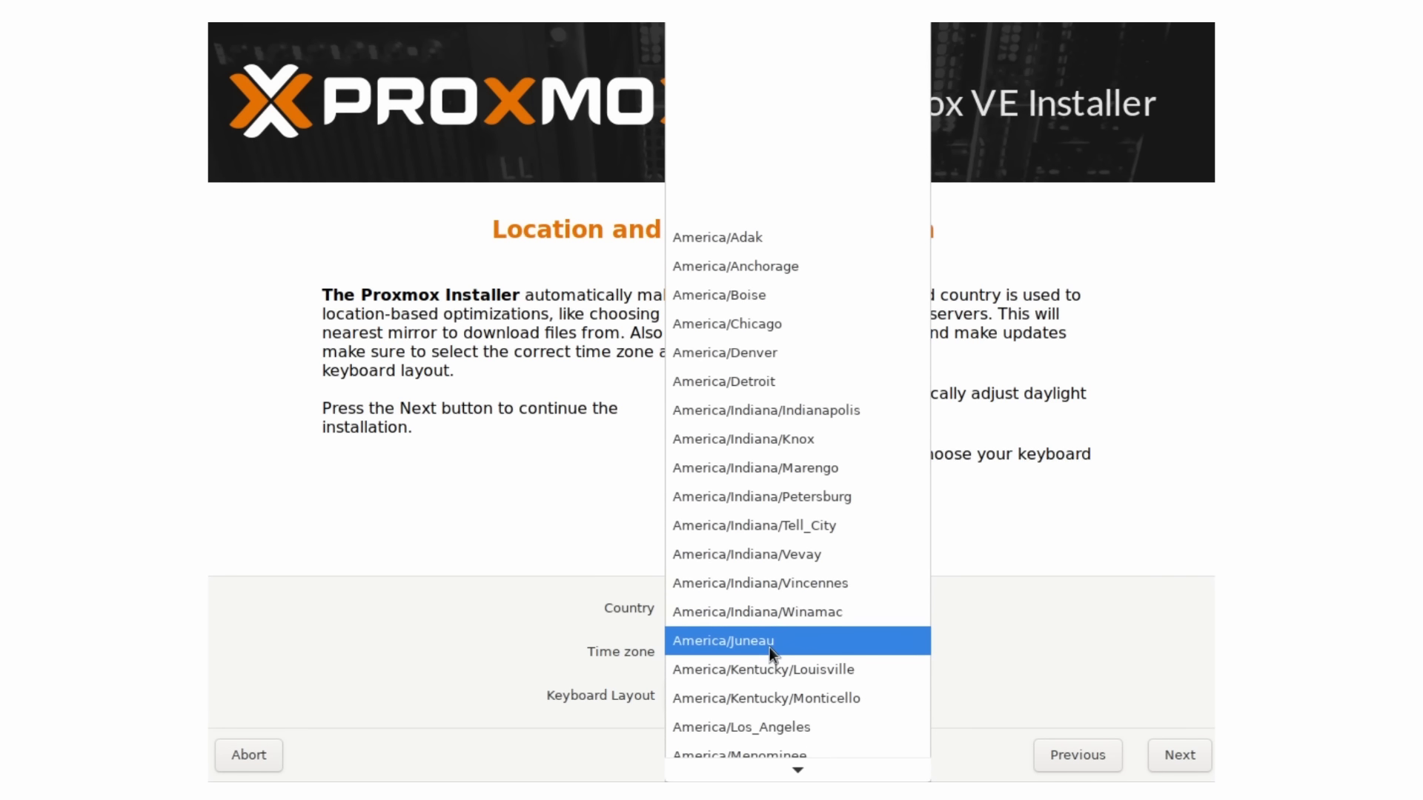
click(761, 725)
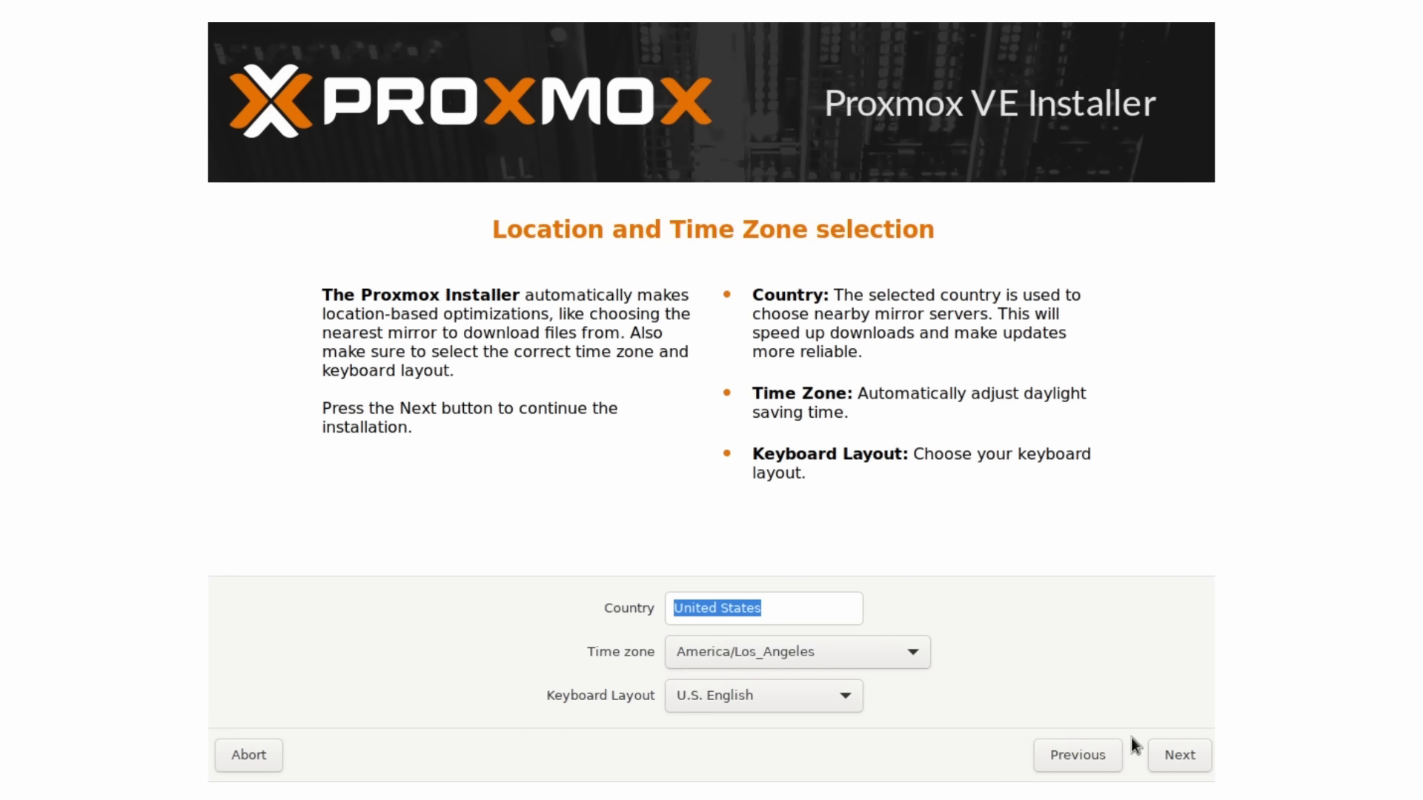
click(1170, 757)
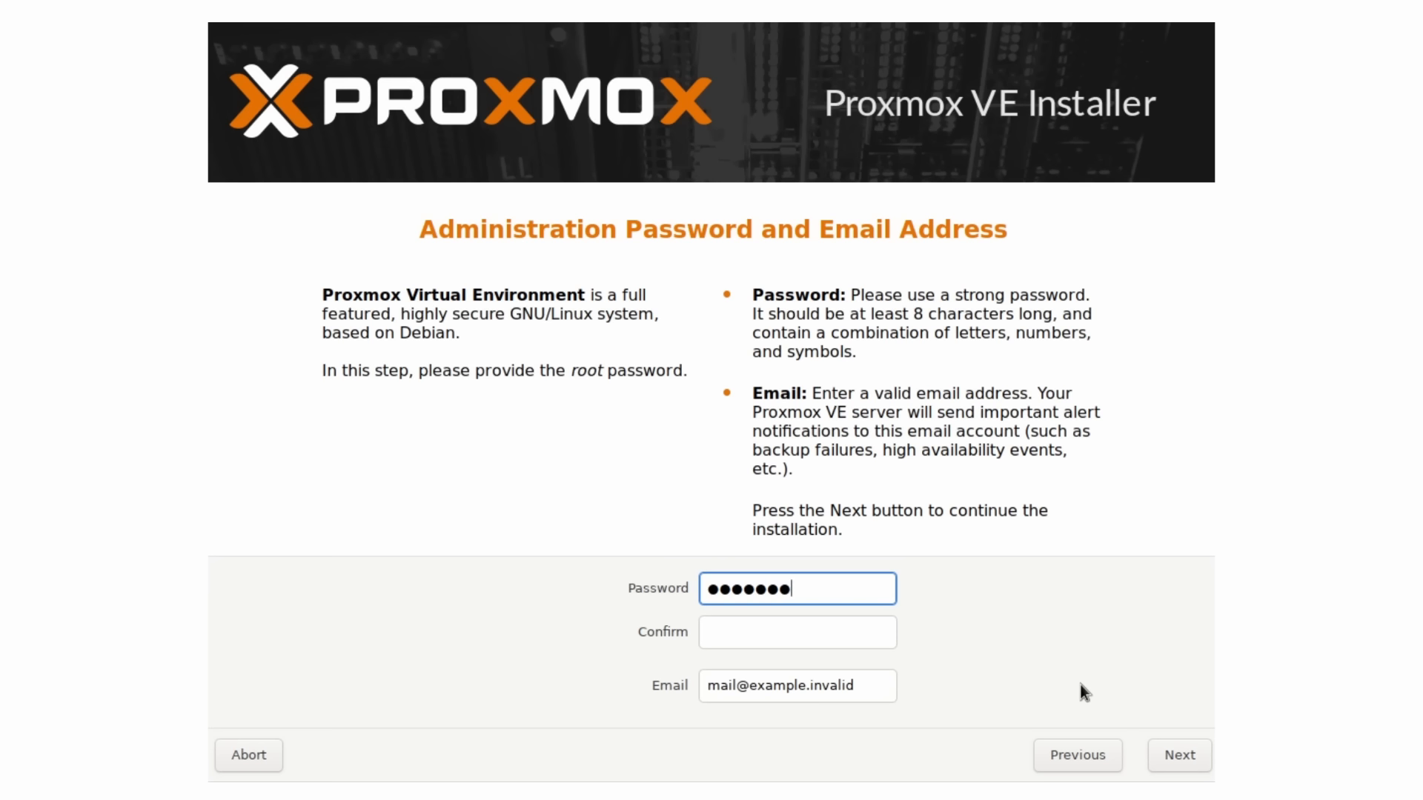
Enter and confirm the root password, and replace the placeholder with the administrator's email address
text(•)
key(Tab)
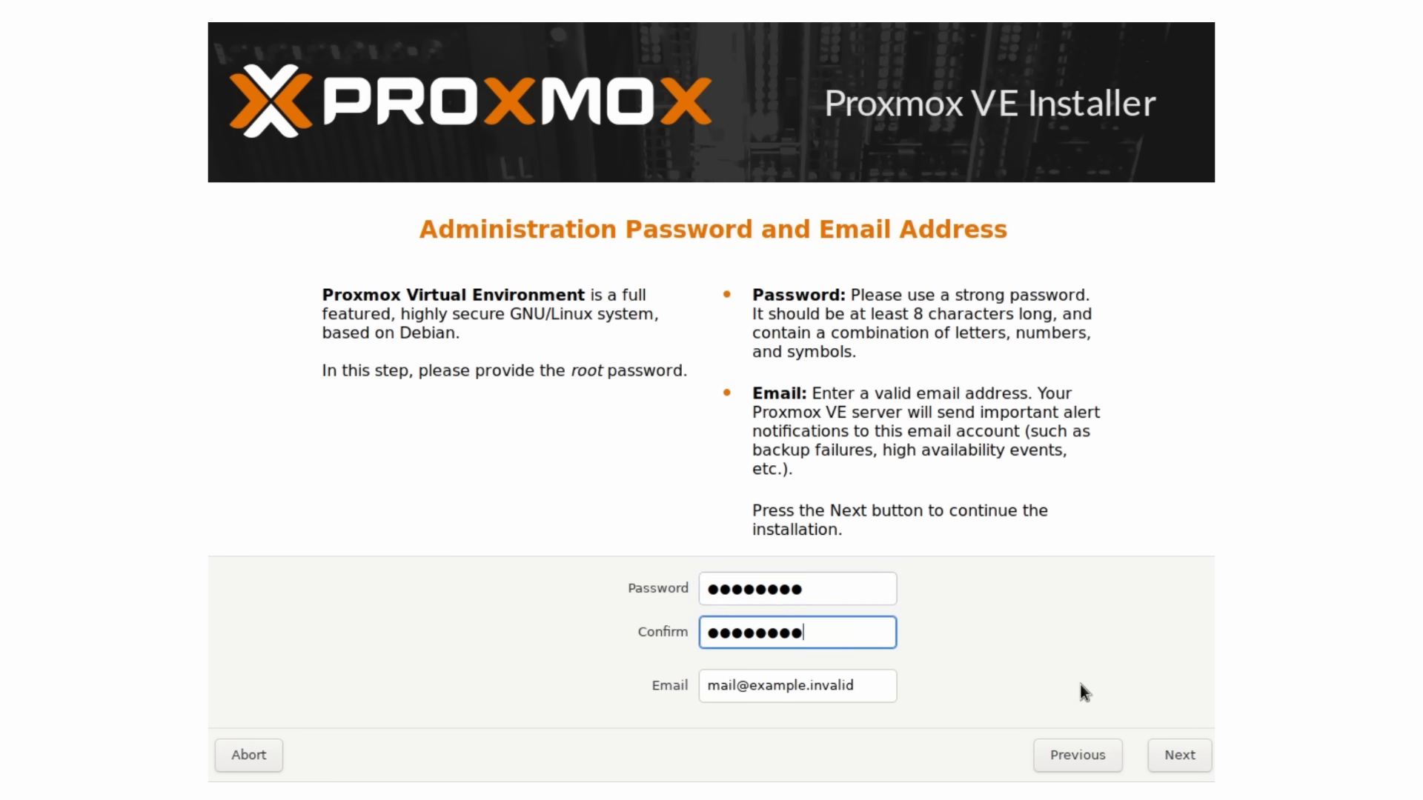
drag(871, 686, 679, 657)
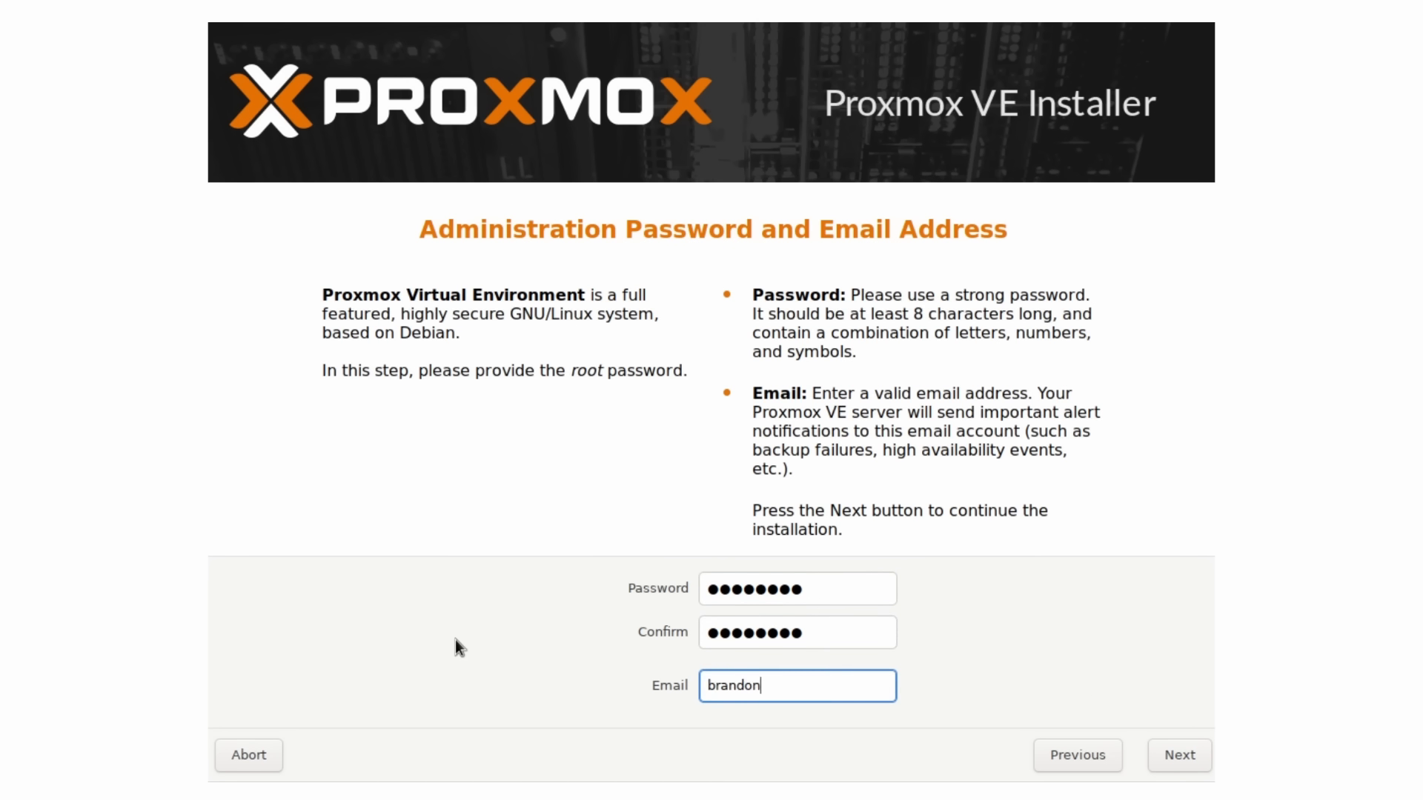
click(1159, 754)
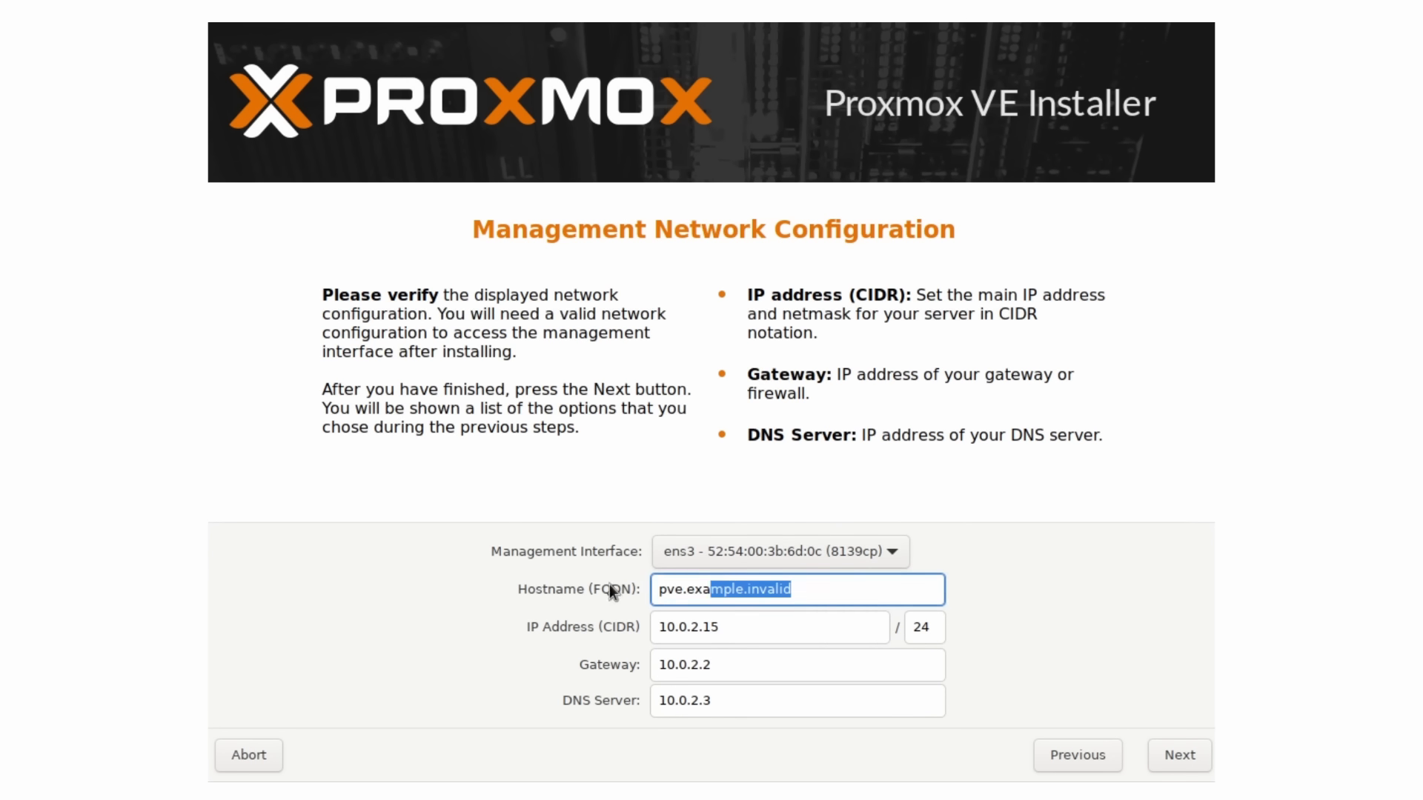
Set the management network hostname to proxmox.local and start the installation with the summarized settings
key(shift+Home)
text(proxmox.local)
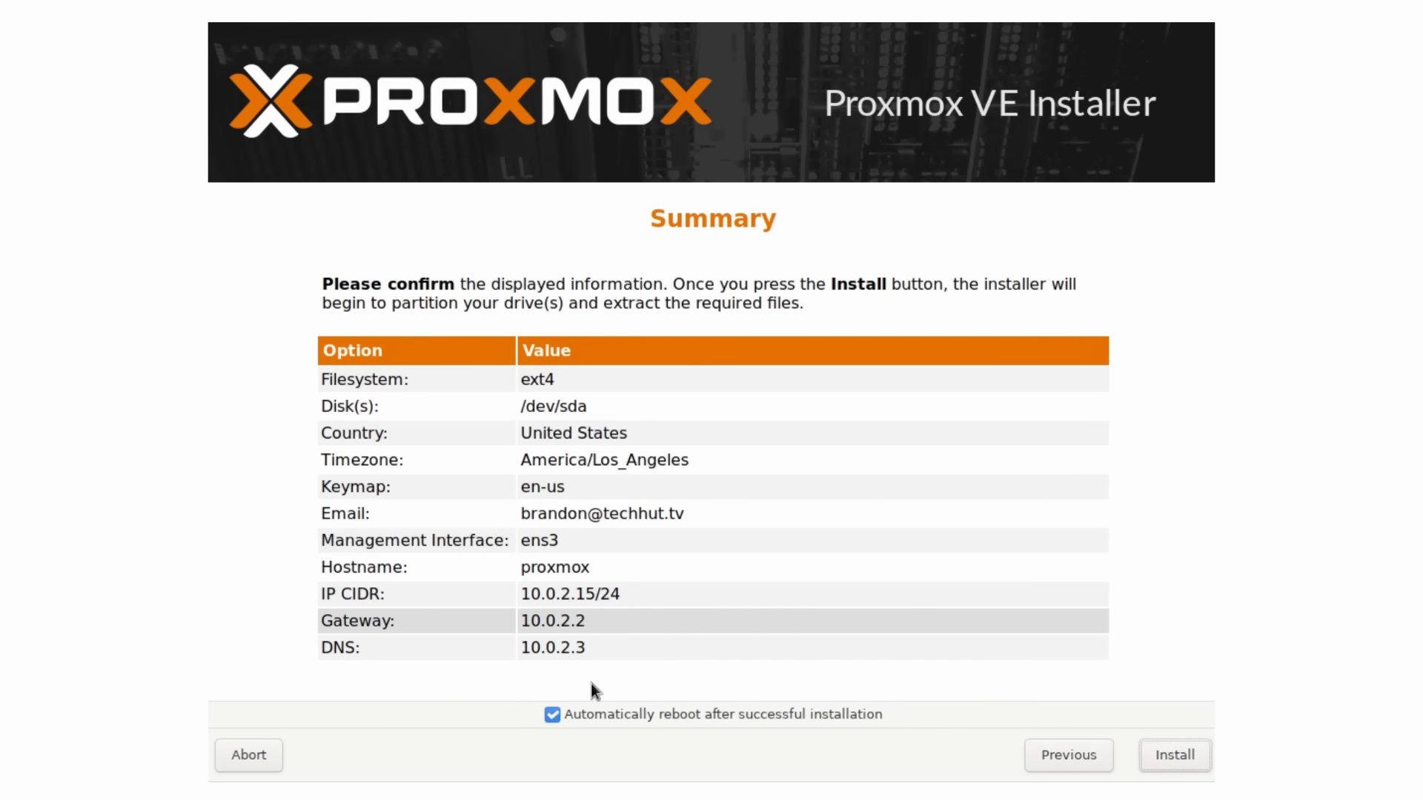
click(1171, 759)
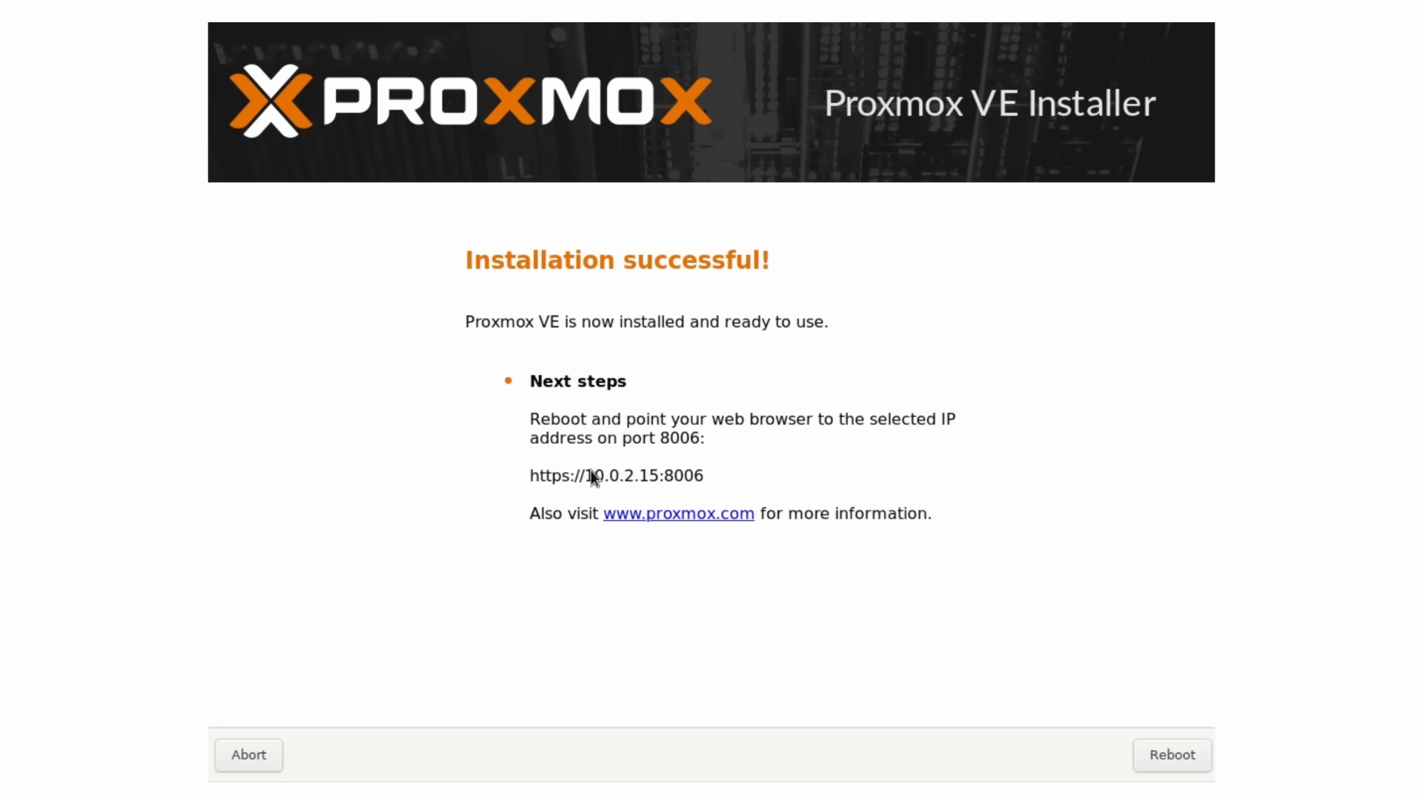
Check the web interface's IP address on the completion page and reboot into the installed Proxmox VE
drag(586, 476, 662, 476)
click(838, 463)
click(1171, 755)
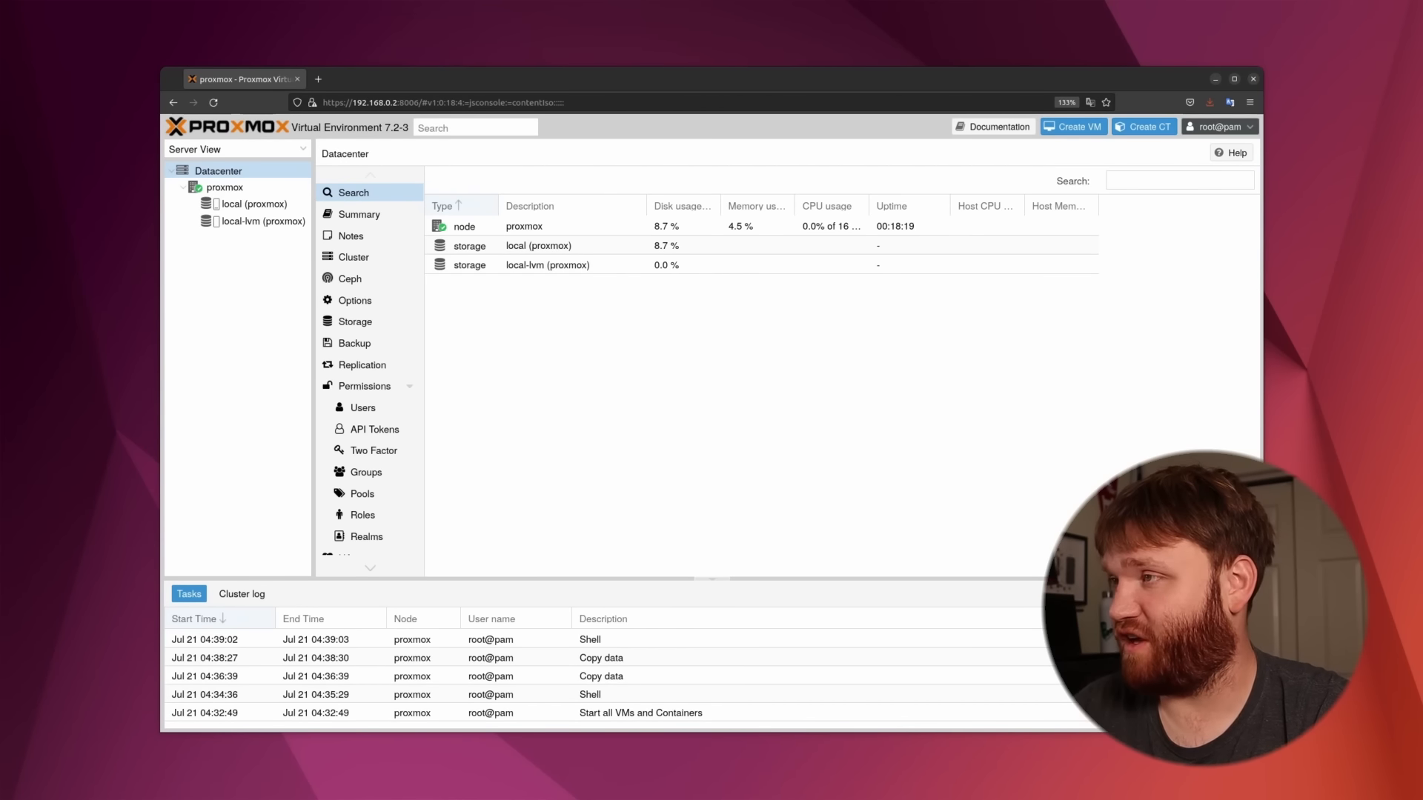
Open the proxmox node's shell and run nano /etc/default/grub to edit the GRUB configuration
drag(1, 519, 714, 126)
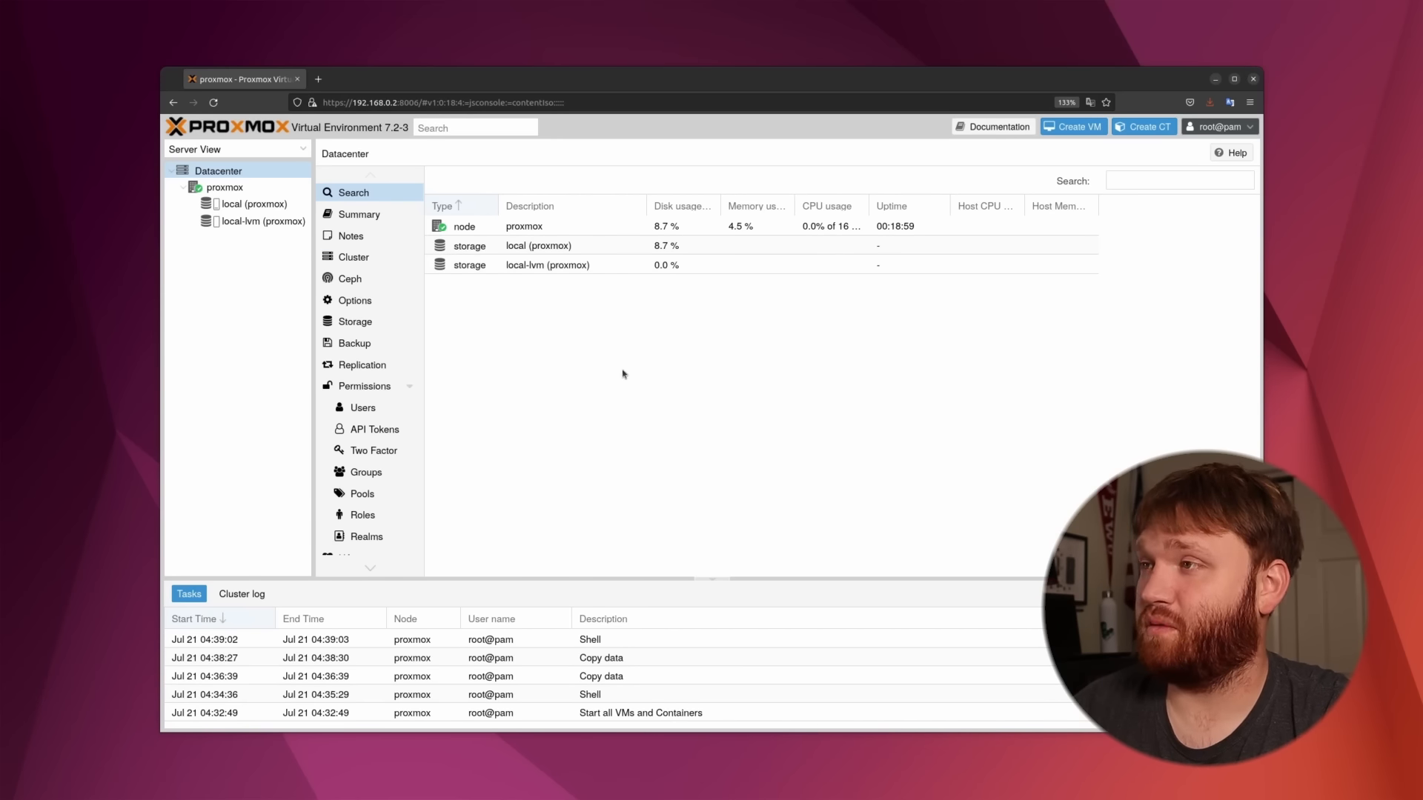
click(224, 191)
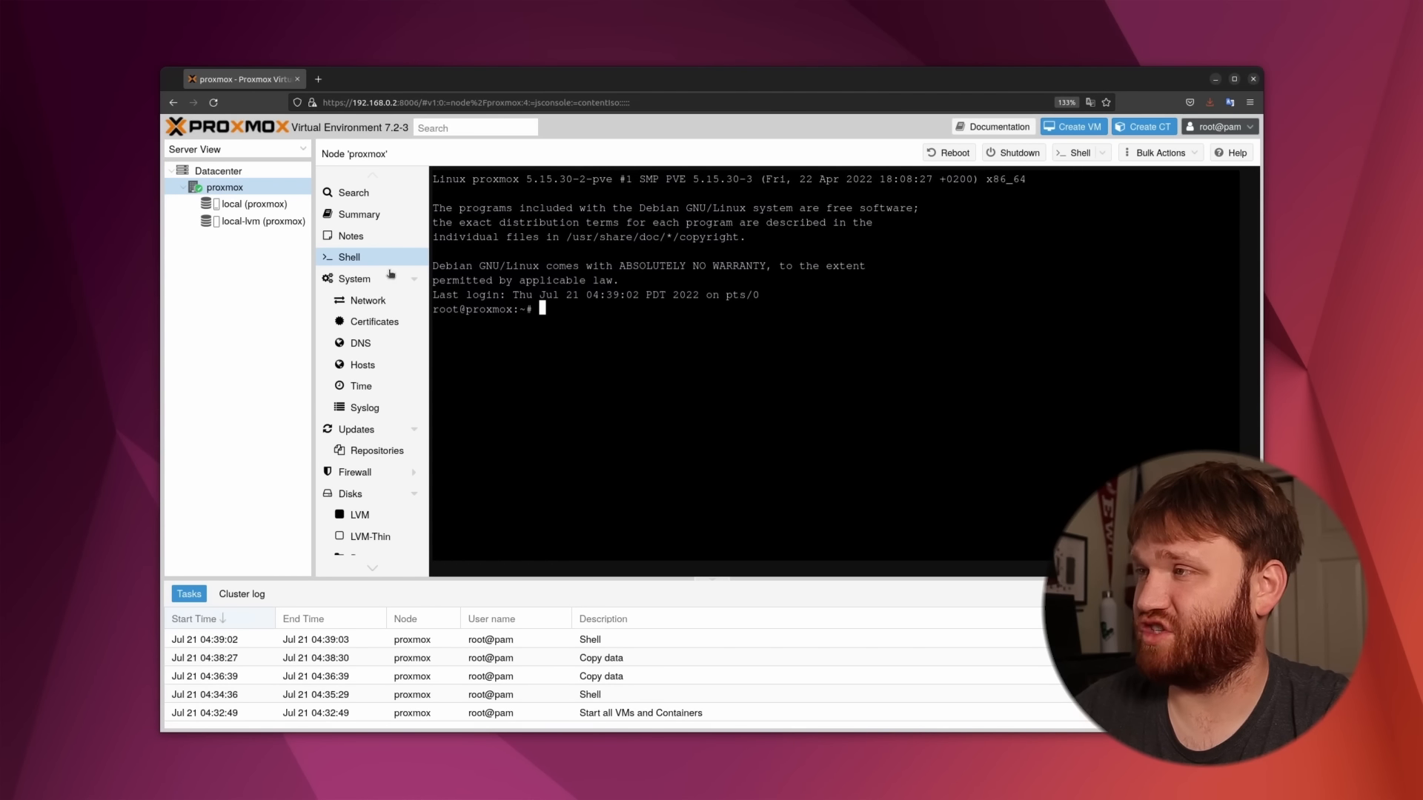
right_click(576, 315)
click(626, 373)
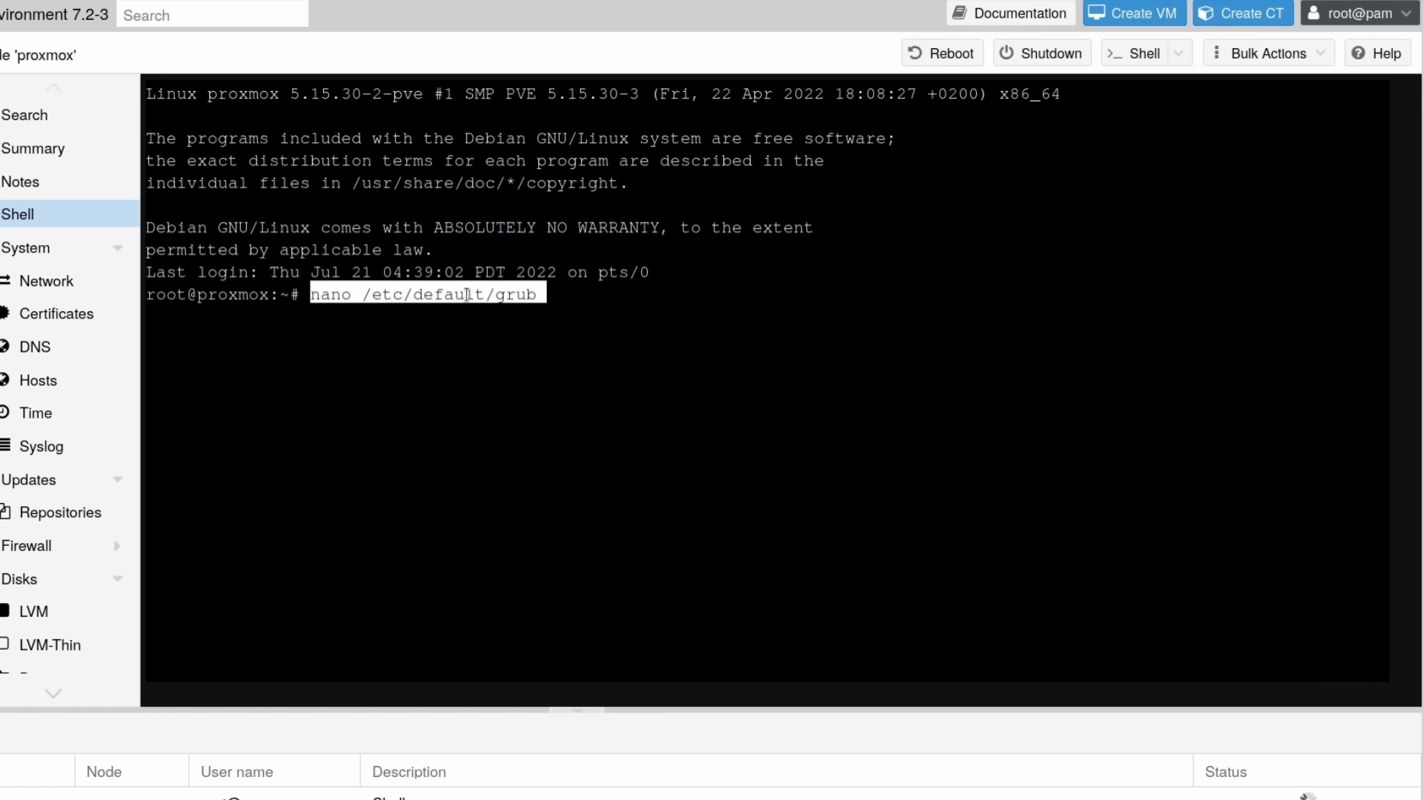
key(Return)
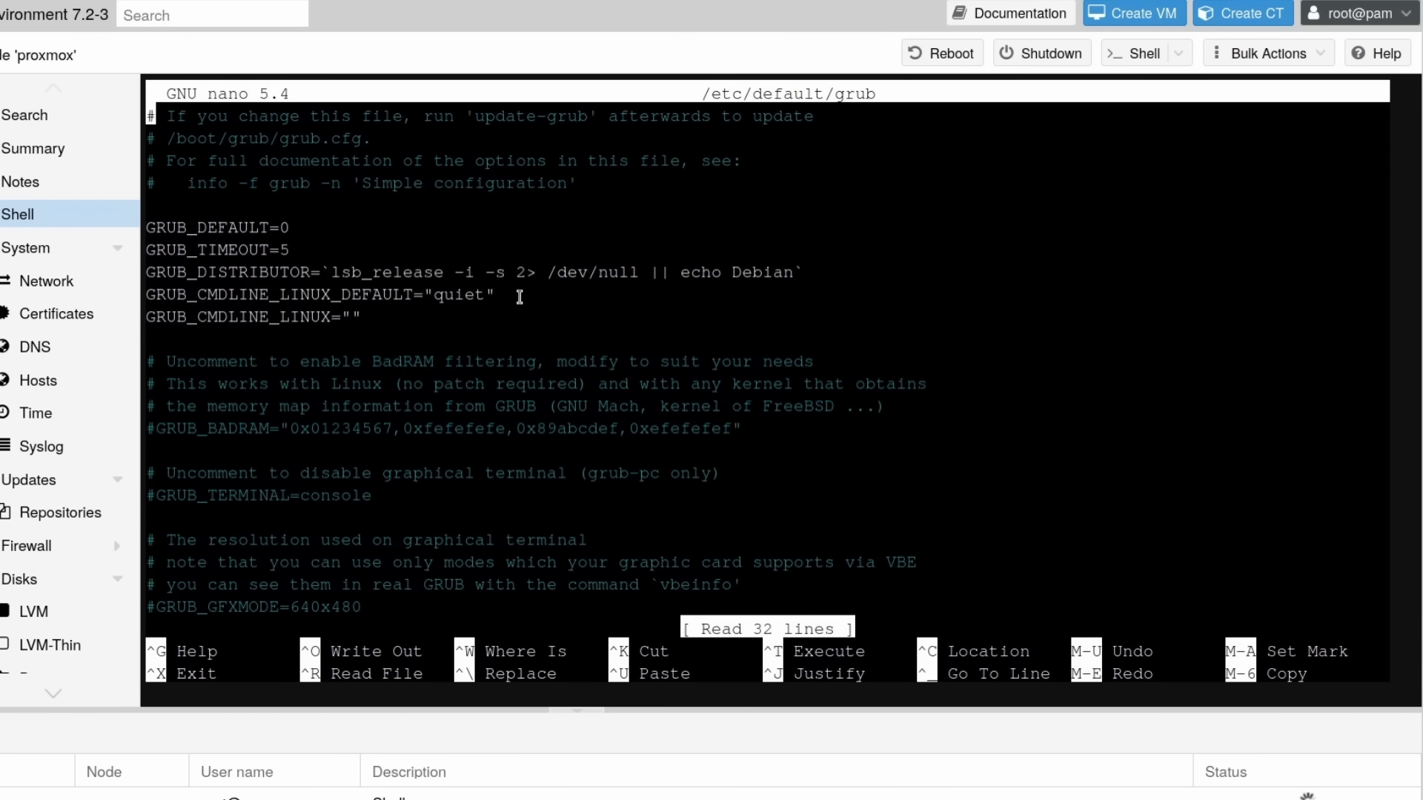
Place the text cursor after quiet in the GRUB_CMDLINE_LINUX_DEFAULT value
key(Down)
key(Down)
key(Down)
key(Down)
key(Down)
key(Down)
key(Down)
key(Down)
key(Down)
key(Down)
key(Down)
key(Up)
key(Up)
key(Up)
key(Right)
key(Right)
key(Right)
key(Right)
key(Right)
key(Right)
key(Right)
key(Right)
key(Right)
key(Right)
key(Right)
key(Right)
key(Right)
key(Right)
key(Right)
key(Right)
key(Right)
key(Right)
key(Right)
key(Right)
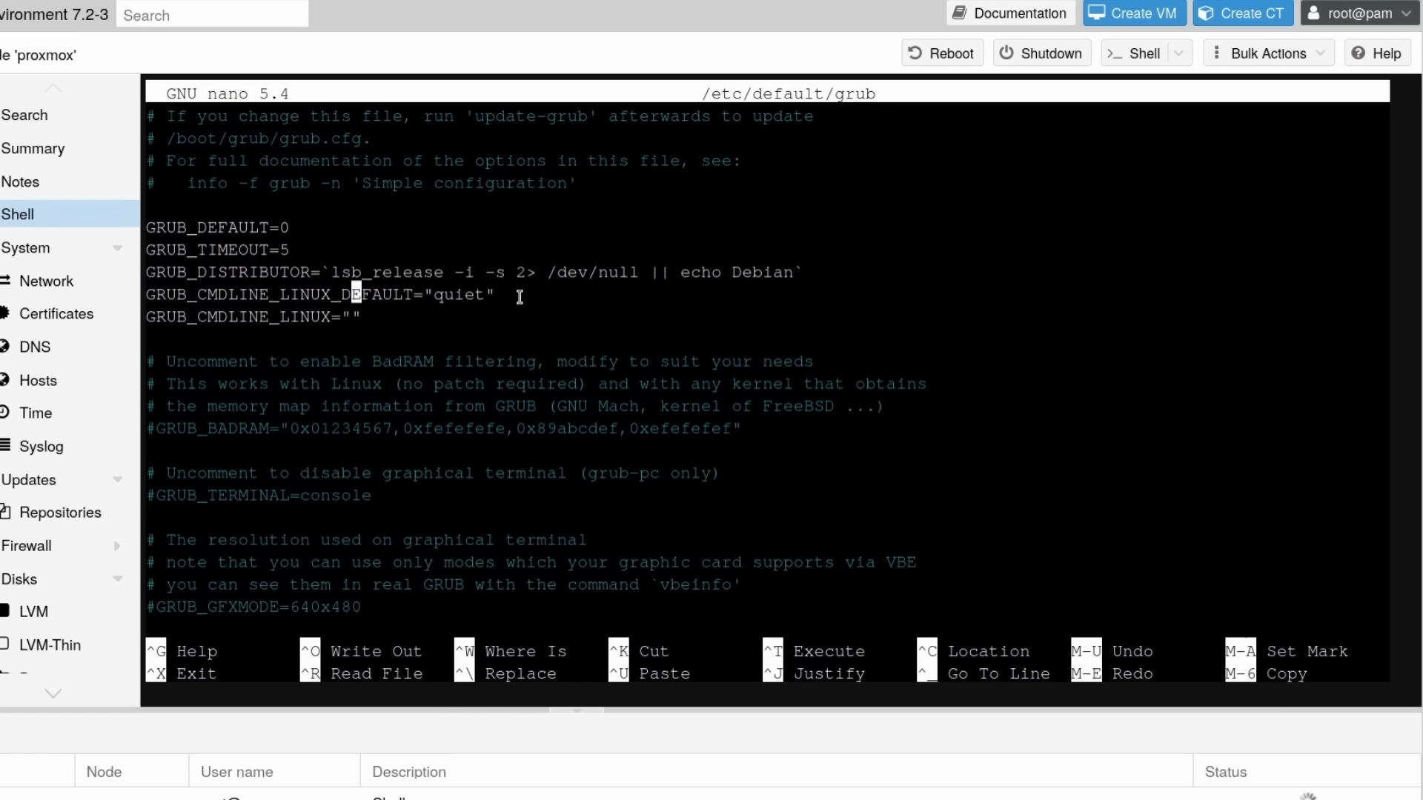
key(Right)
key(Right)
key(Right)
key(Right)
key(Right)
key(Right)
key(Right)
key(Right)
key(Right)
key(Right)
key(Right)
key(Right)
key(Right)
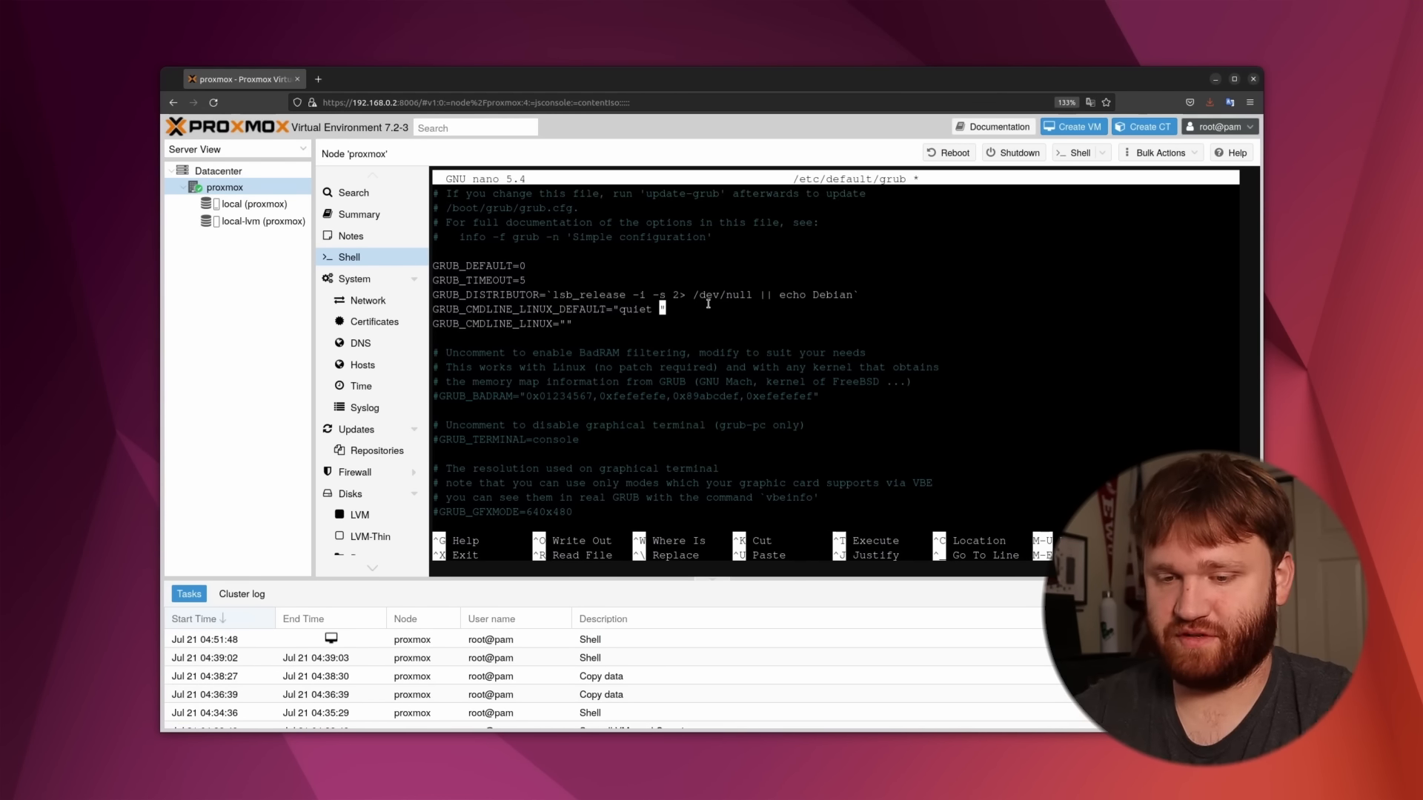
text(intel)
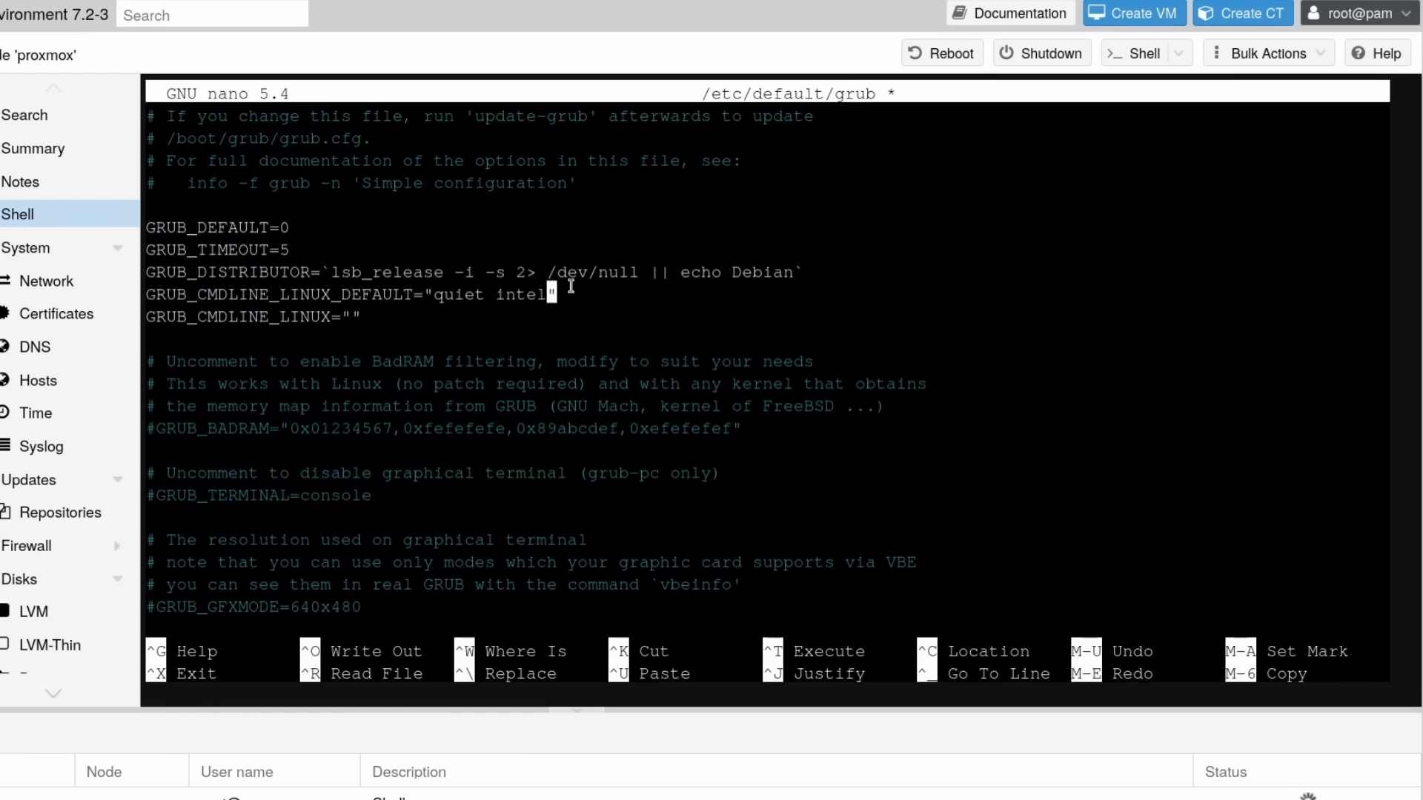
key(BackSpace)
key(BackSpace)
key(BackSpace)
key(BackSpace)
key(BackSpace)
Add amd_iommu=on after quiet in the GRUB_CMDLINE_LINUX_DEFAULT line
text(amd_iommu)
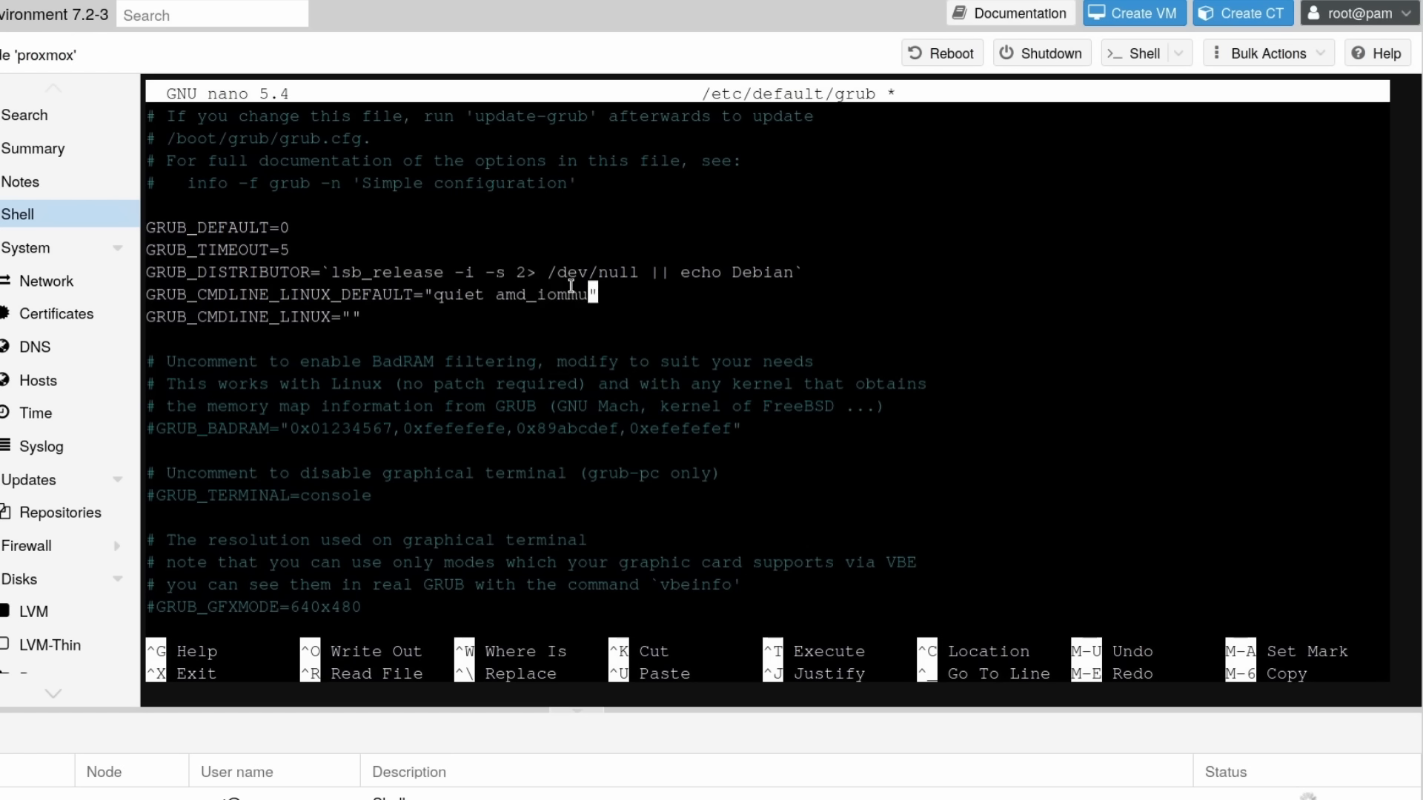
text(=on)
drag(537, 297, 591, 297)
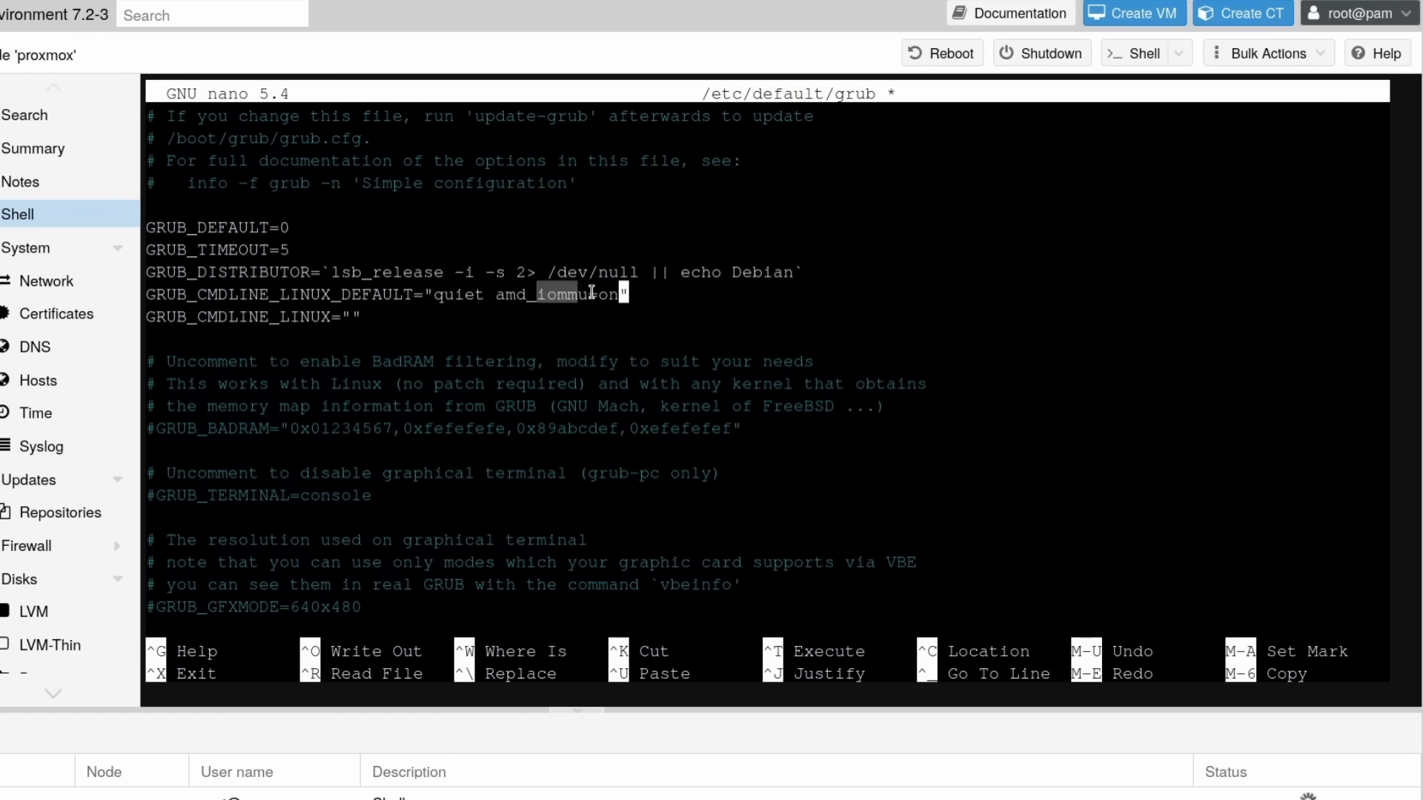
Save the edited /etc/default/grub under the same name and exit nano
click(673, 297)
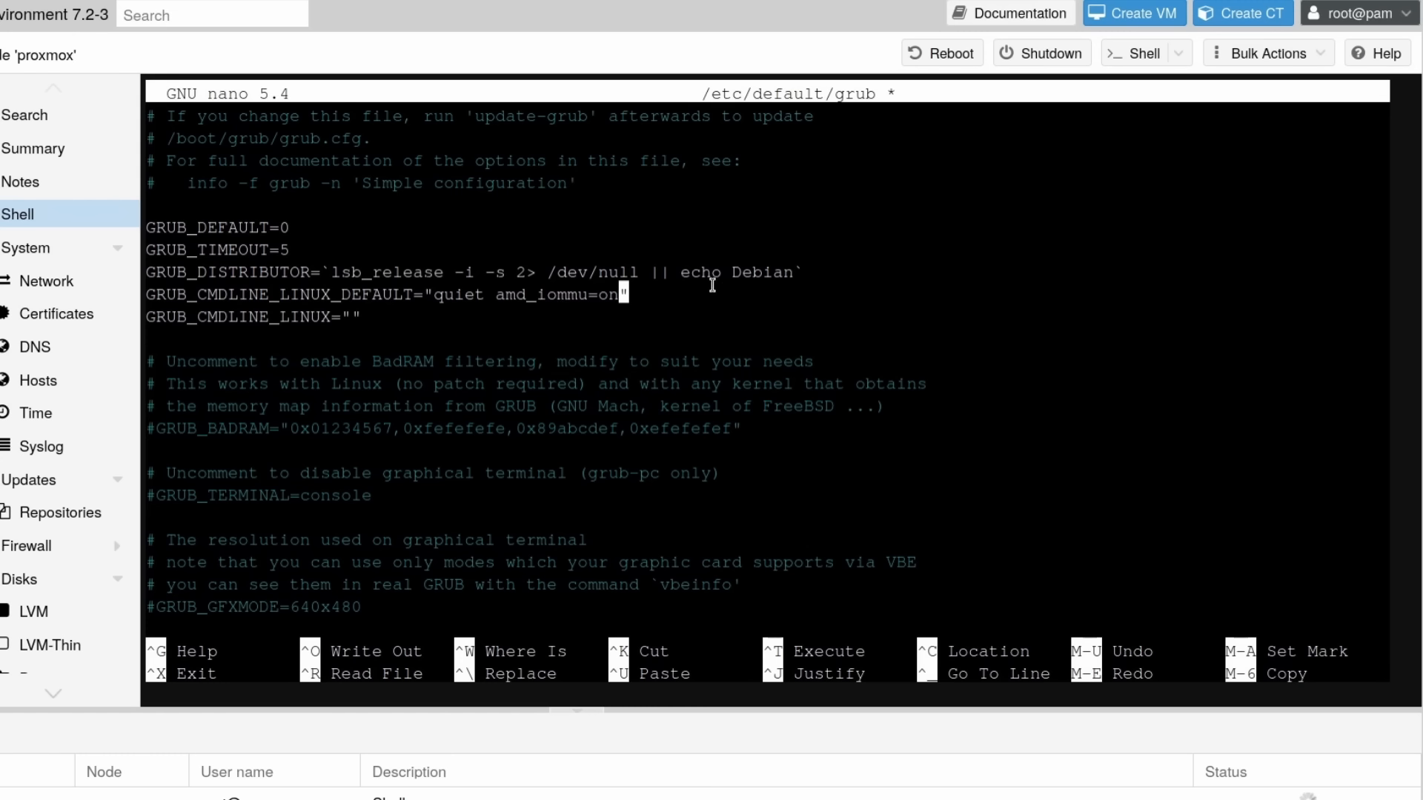
key(ctrl+o)
key(Return)
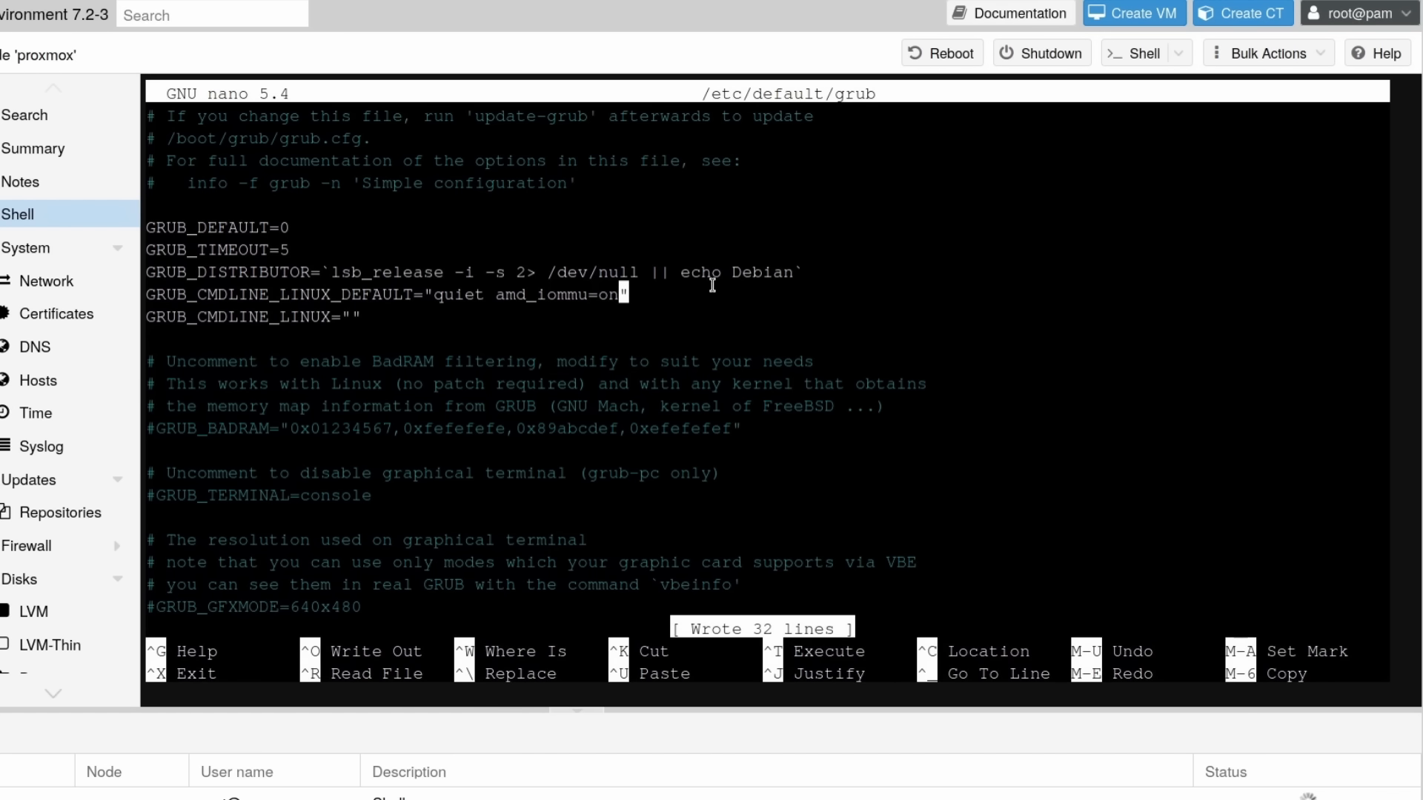
key(ctrl+x)
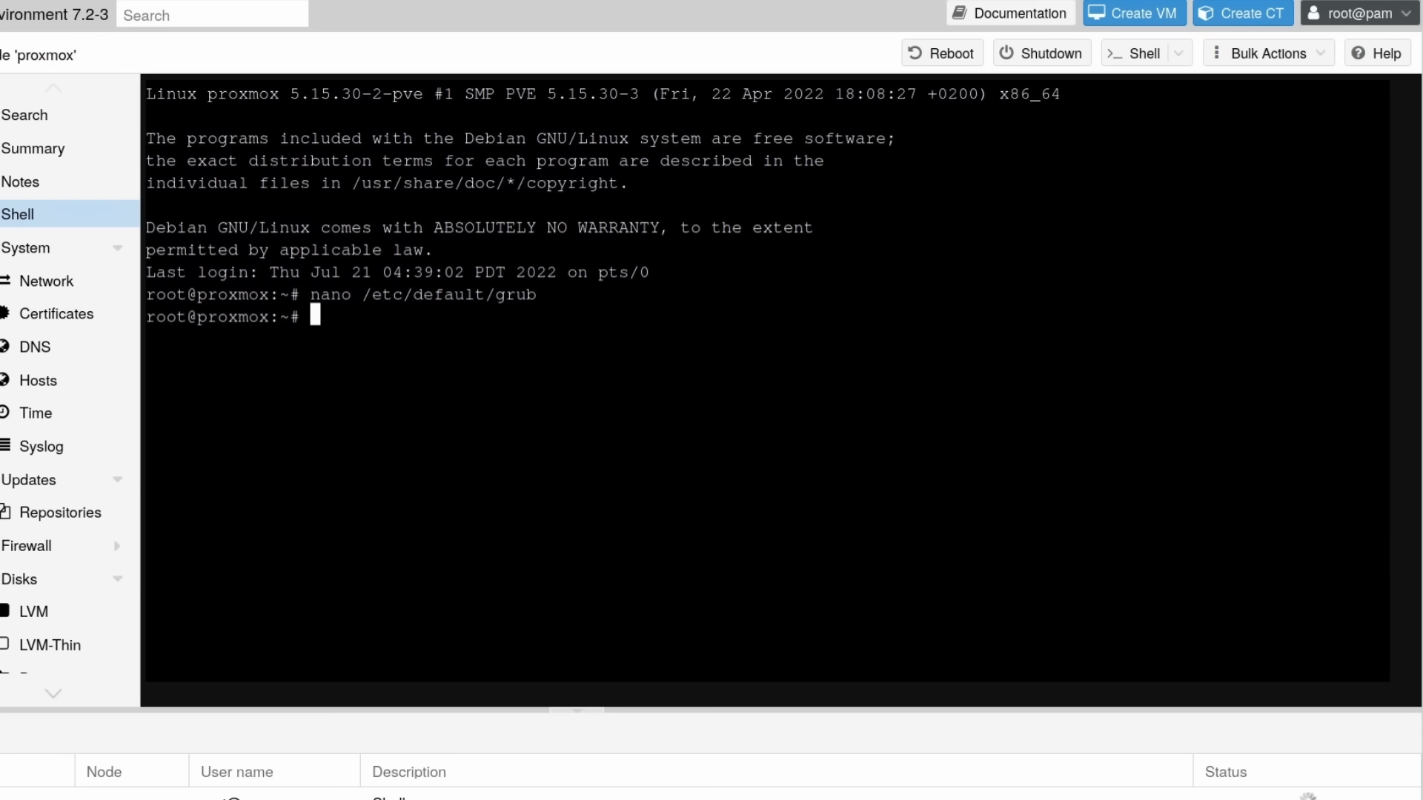
Run update-grub in the node's shell to apply the edited boot configuration
key(alt+Tab)
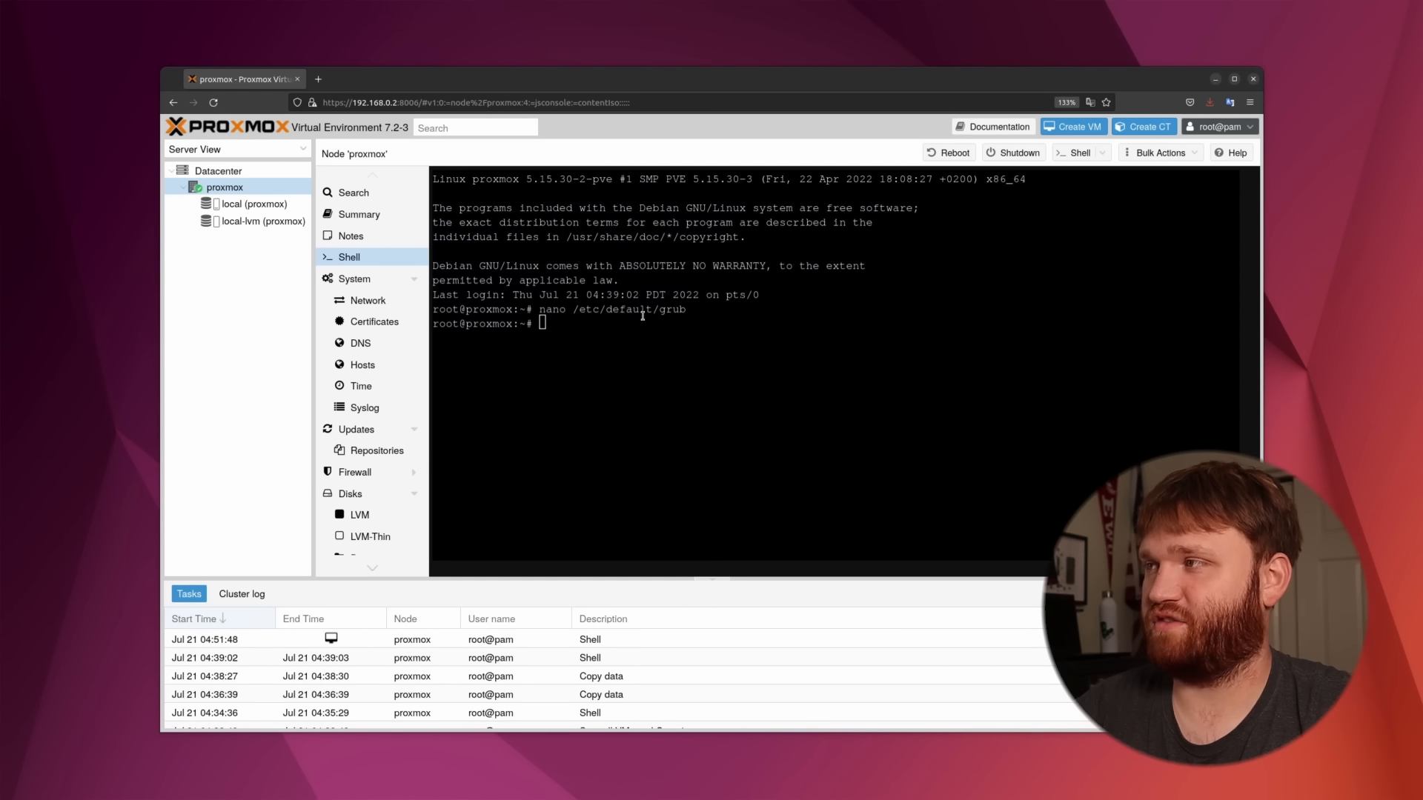
right_click(643, 362)
click(674, 424)
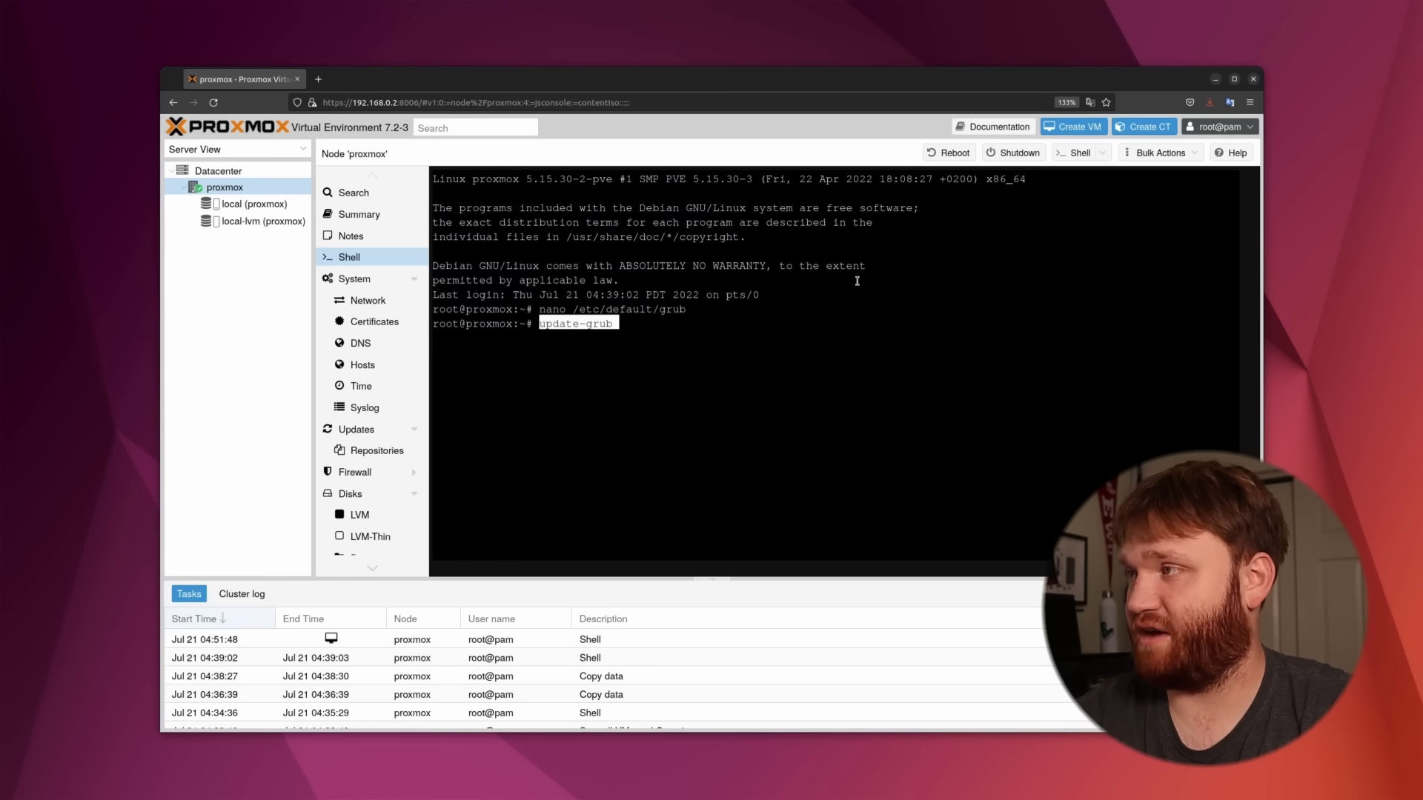
key(Return)
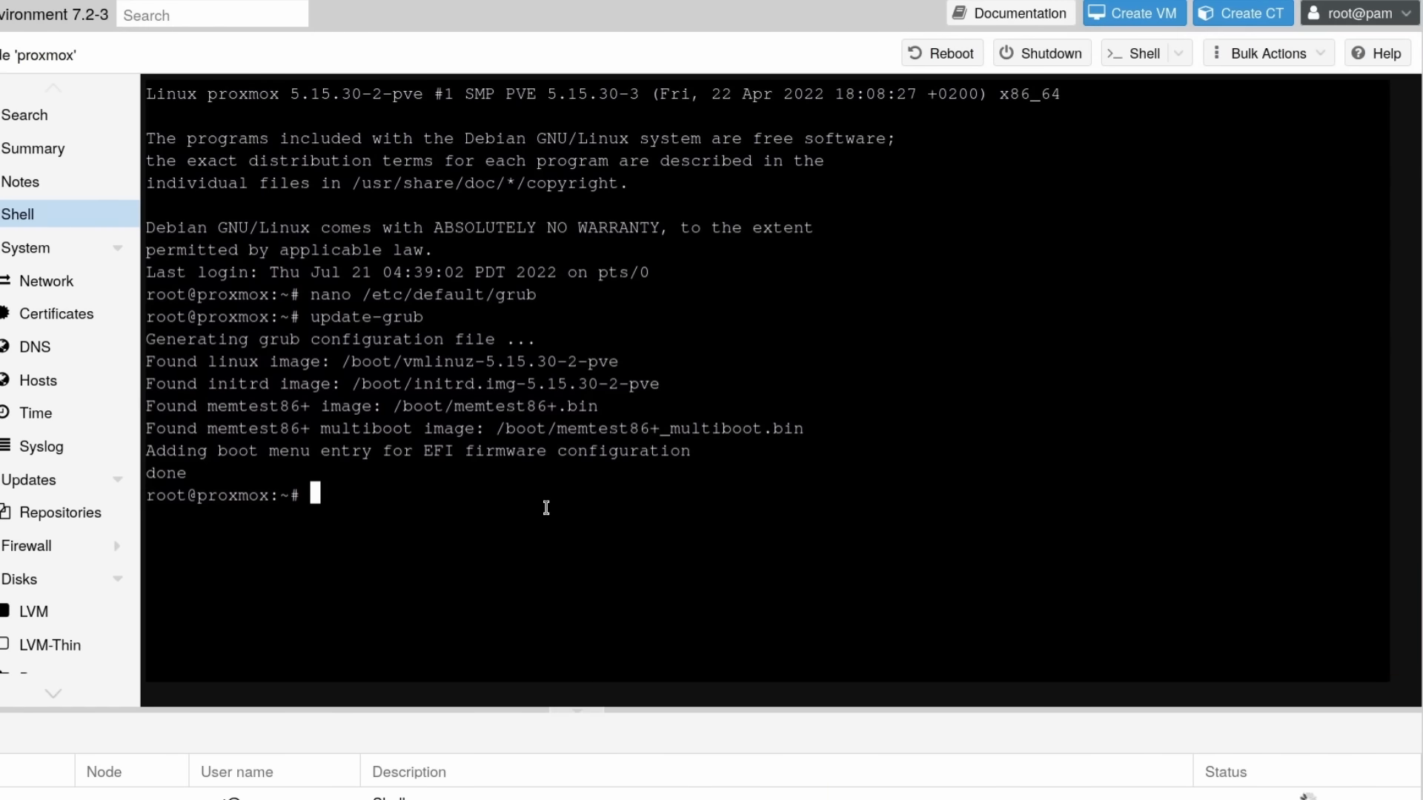
Open /etc/modules in nano by reworking the earlier nano command from the shell history
key(Up)
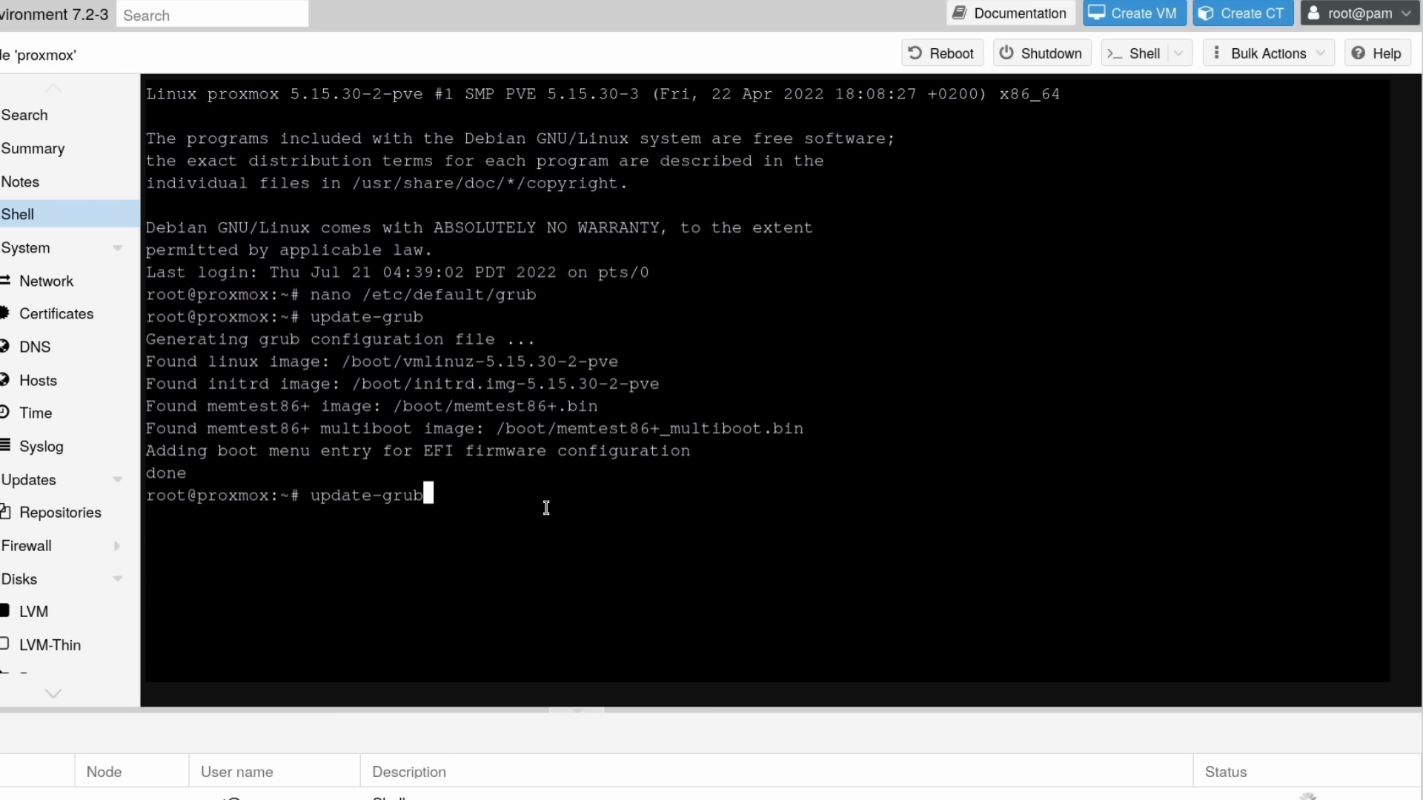
key(Up)
key(BackSpace)
key(BackSpace)
key(BackSpace)
key(BackSpace)
key(BackSpace)
key(BackSpace)
key(BackSpace)
key(BackSpace)
key(BackSpace)
key(BackSpace)
key(BackSpace)
key(BackSpace)
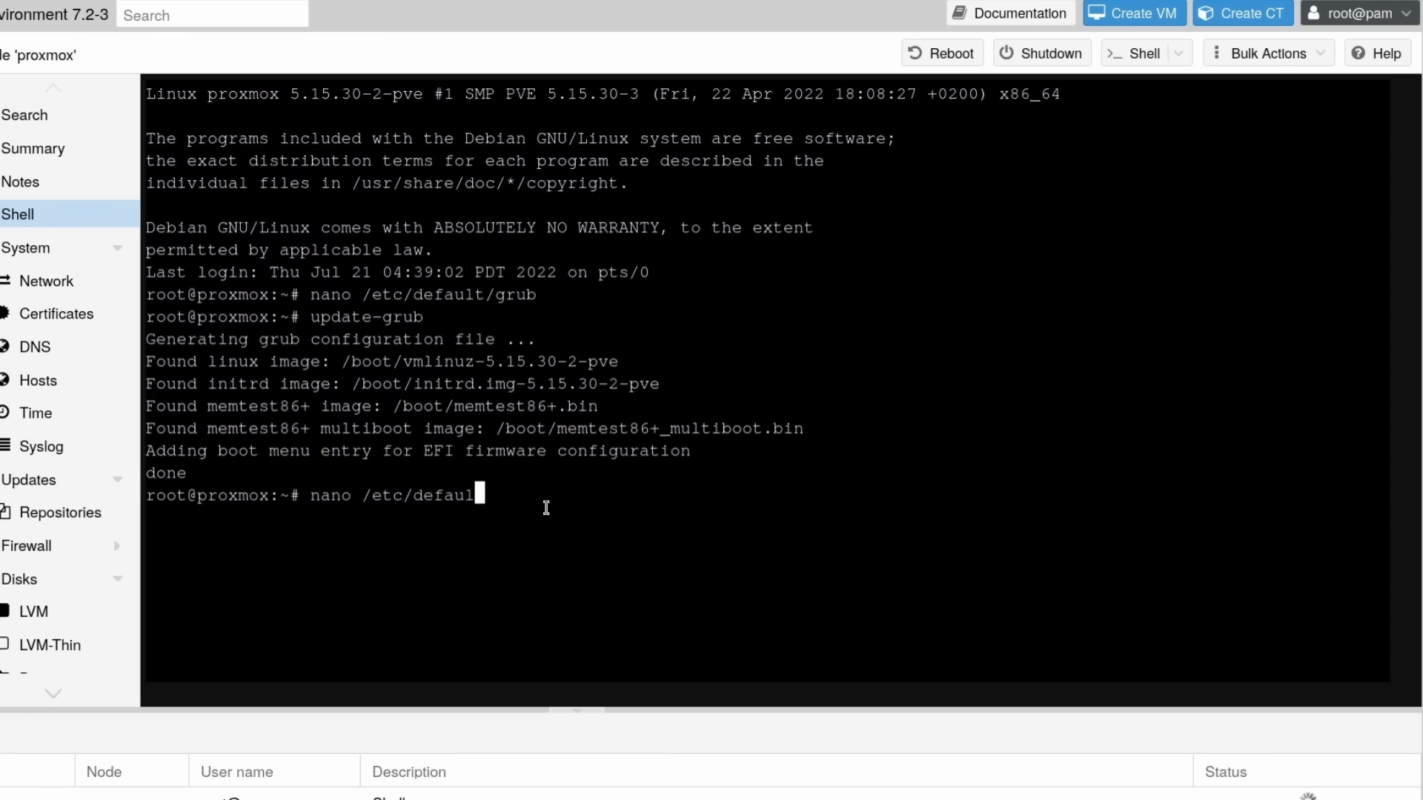
text(modules)
key(Return)
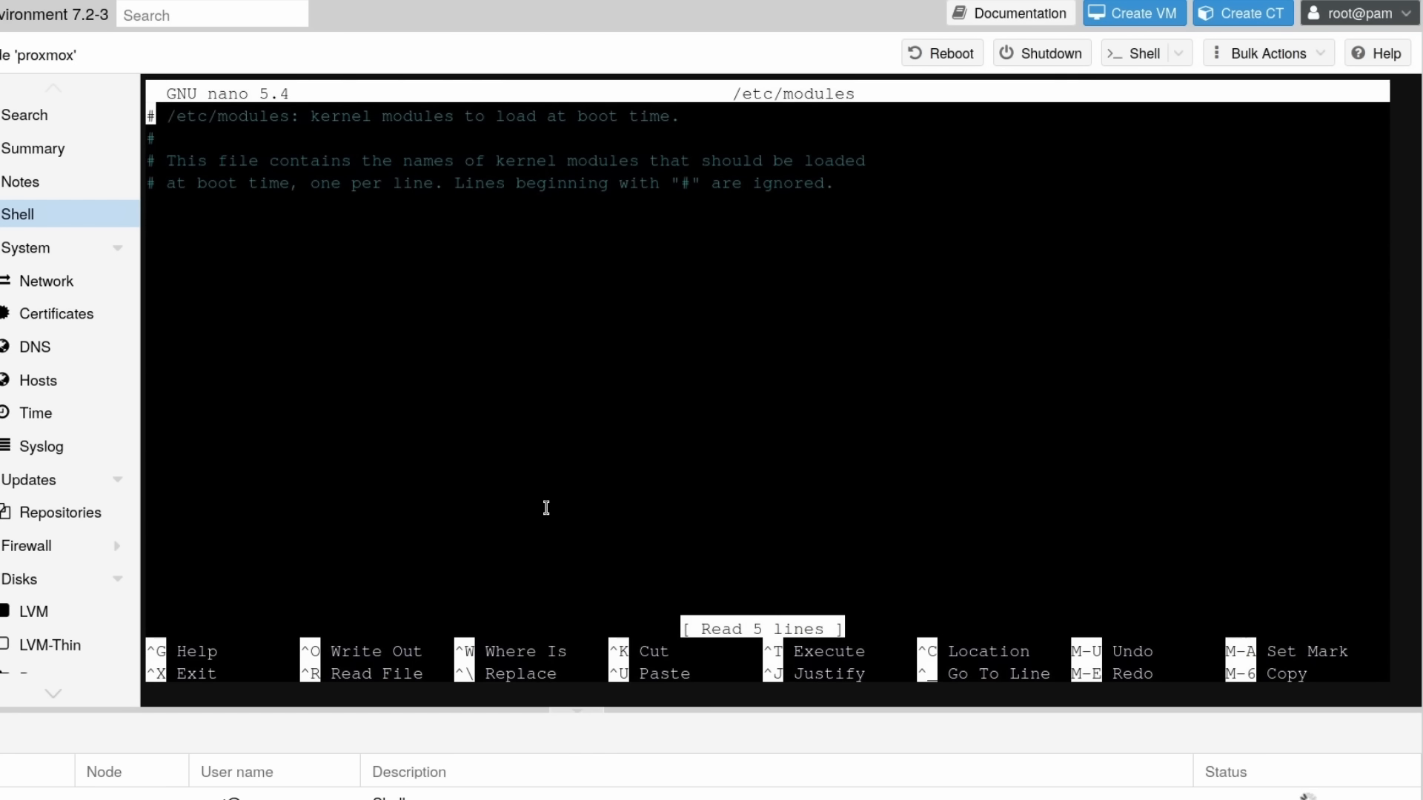
Add vfio, vfio_iommu_type1, vfio_pci and vfio_virqfd on separate lines below the comments in /etc/modules
key(Down)
key(Down)
key(Down)
key(Down)
click(296, 473)
right_click(296, 473)
click(375, 575)
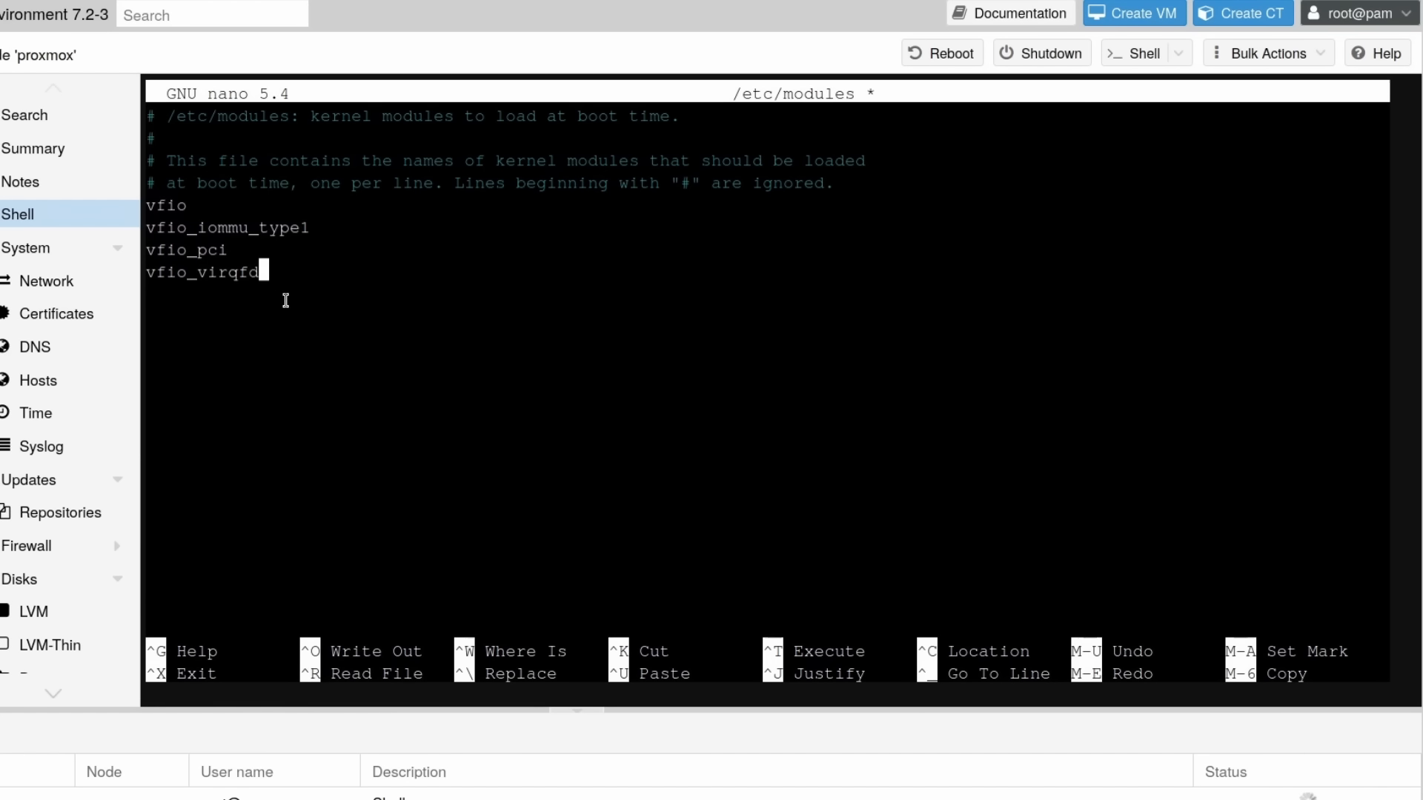
Save /etc/modules under the same name and exit nano
key(ctrl+o)
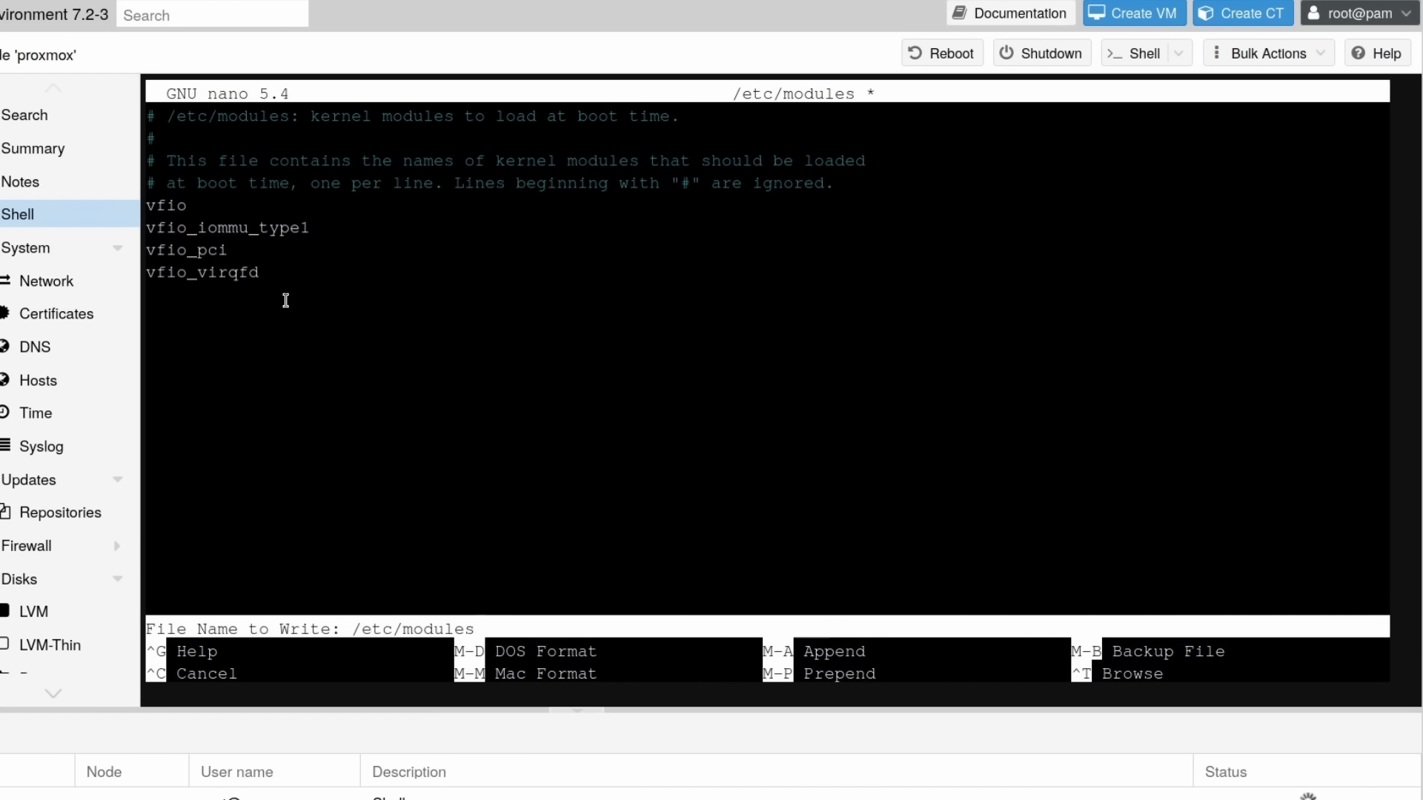
key(Return)
key(ctrl+x)
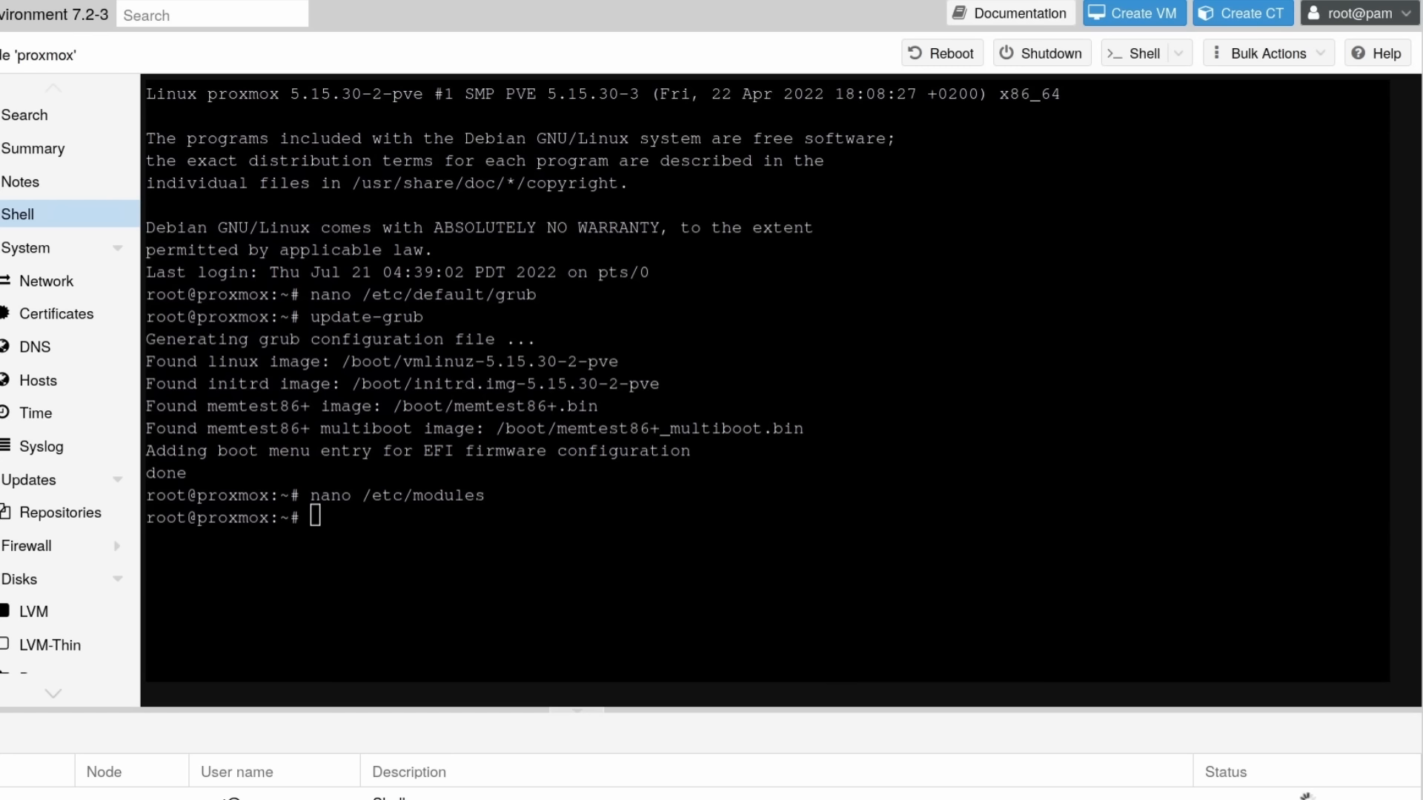
Run echo "options vfio_iommu_type1 allow_unsafe_interrupts=1" > /etc/modprobe.d/iommu_unsafe_interrupts.conf in the shell
right_click(576, 541)
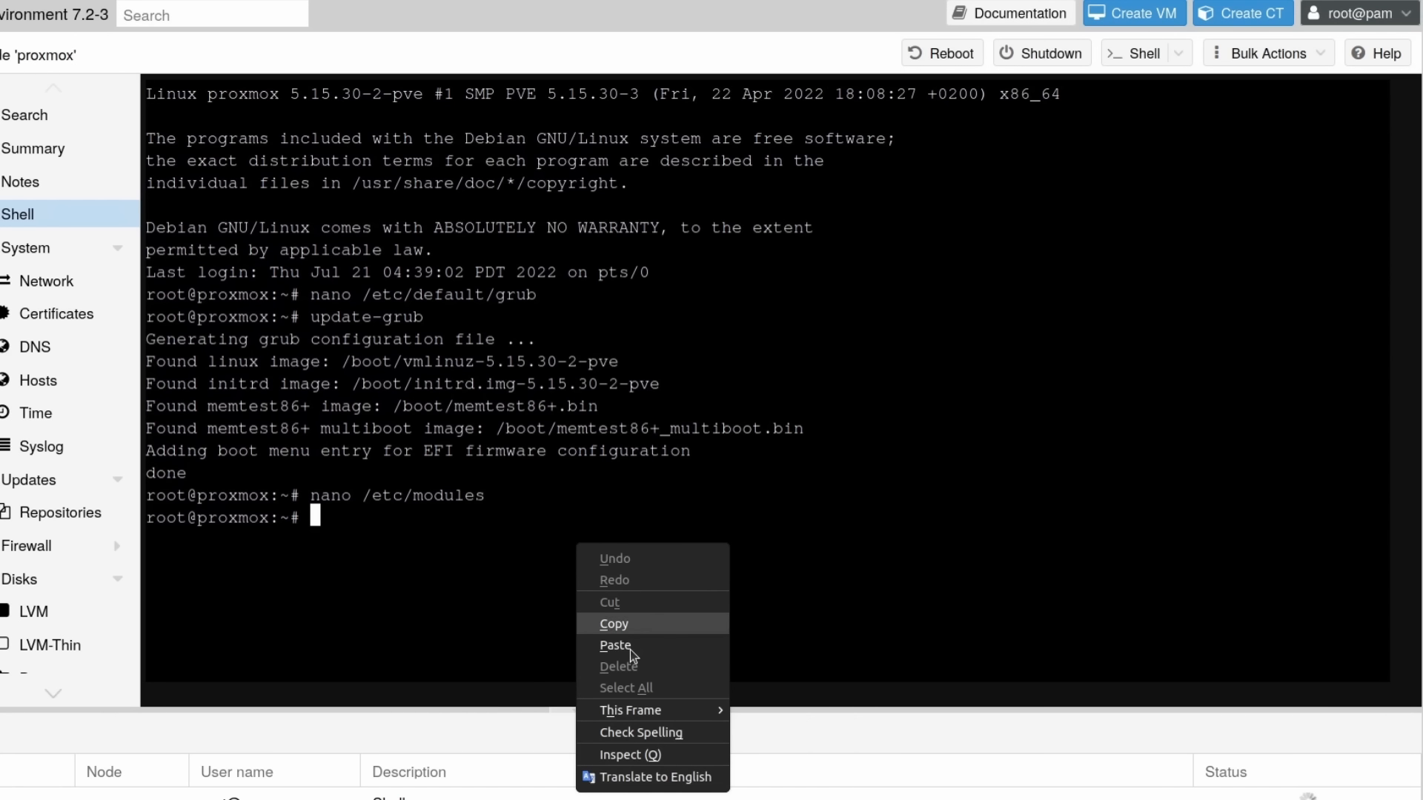
click(601, 645)
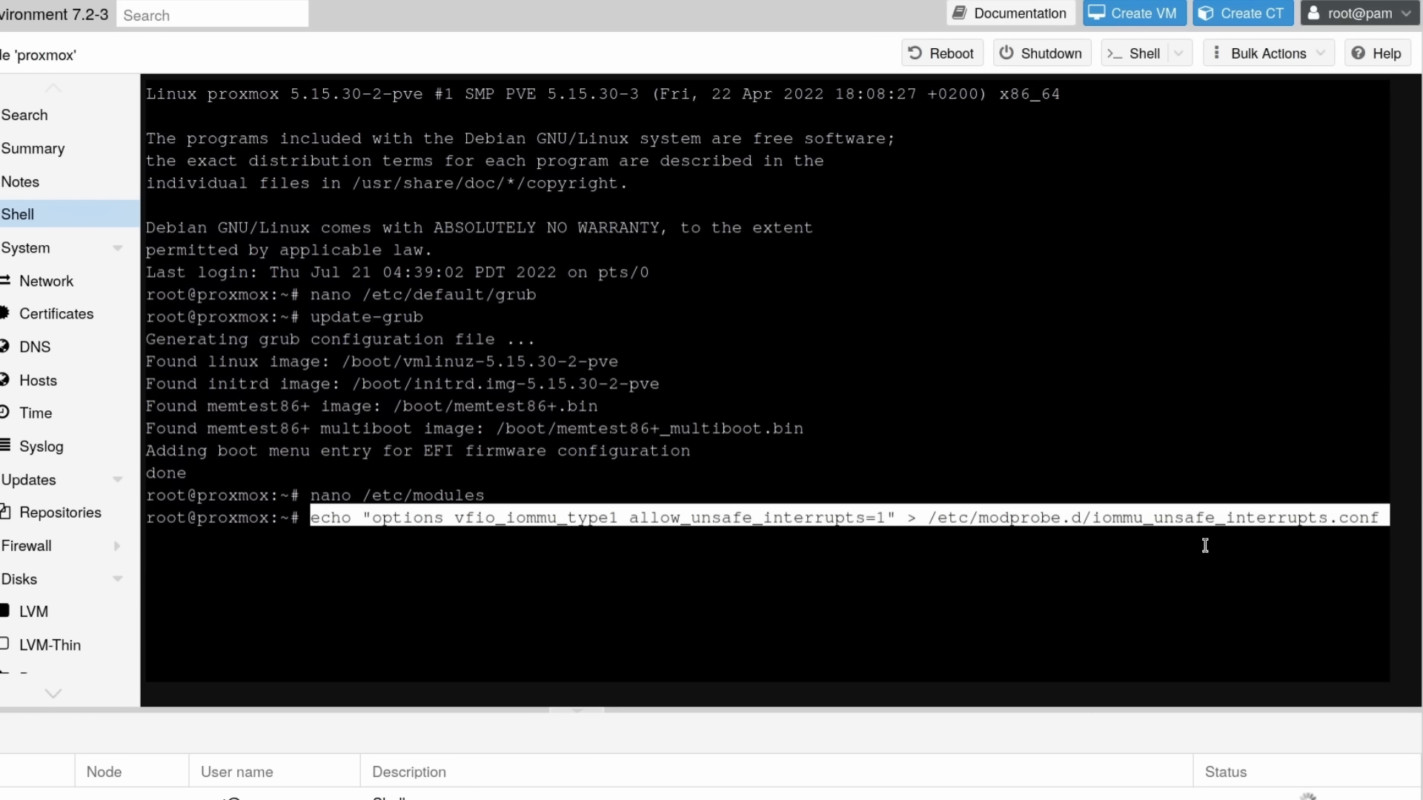
key(Return)
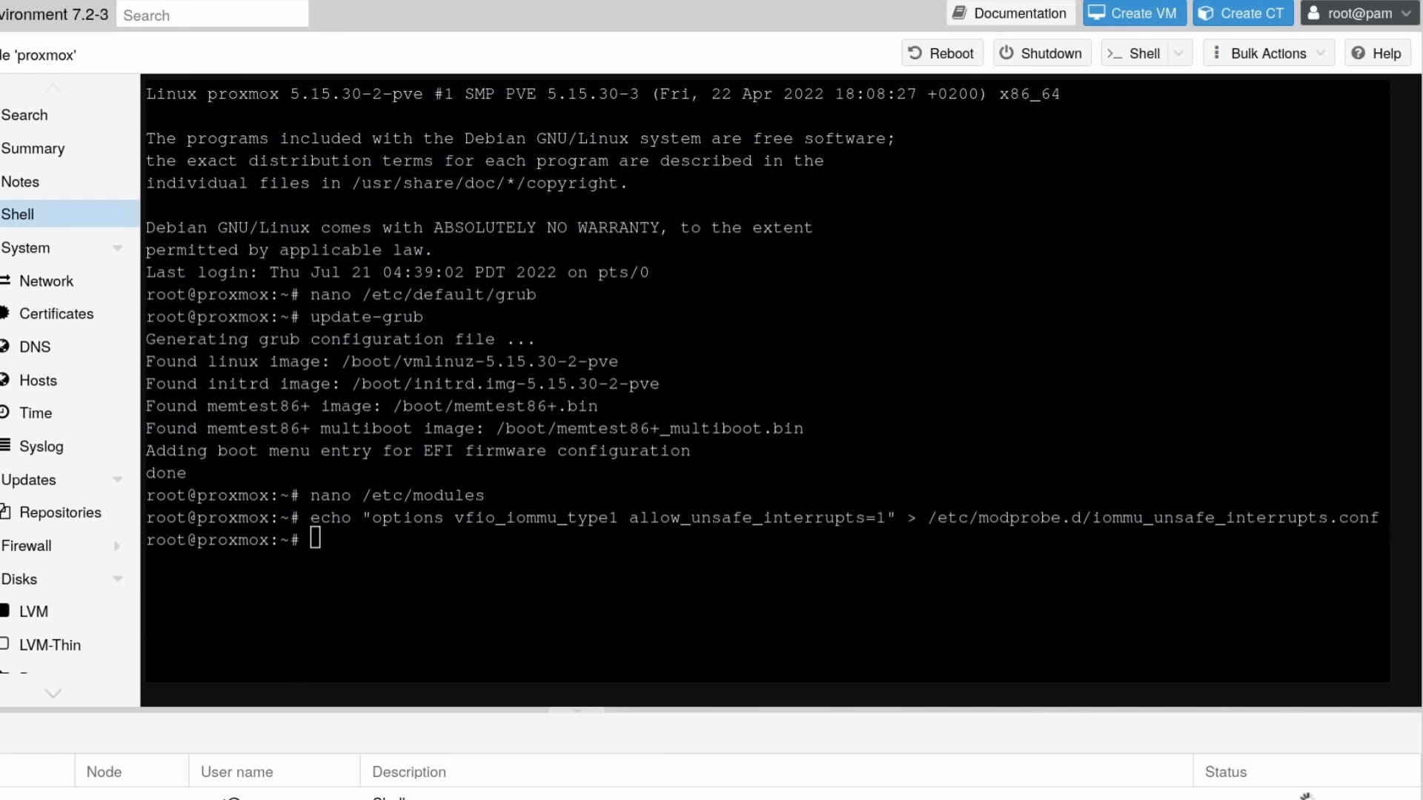
Run echo "options kvm ignore_msrs=1" > /etc/modprobe.d/kvm.conf in the shell
right_click(523, 608)
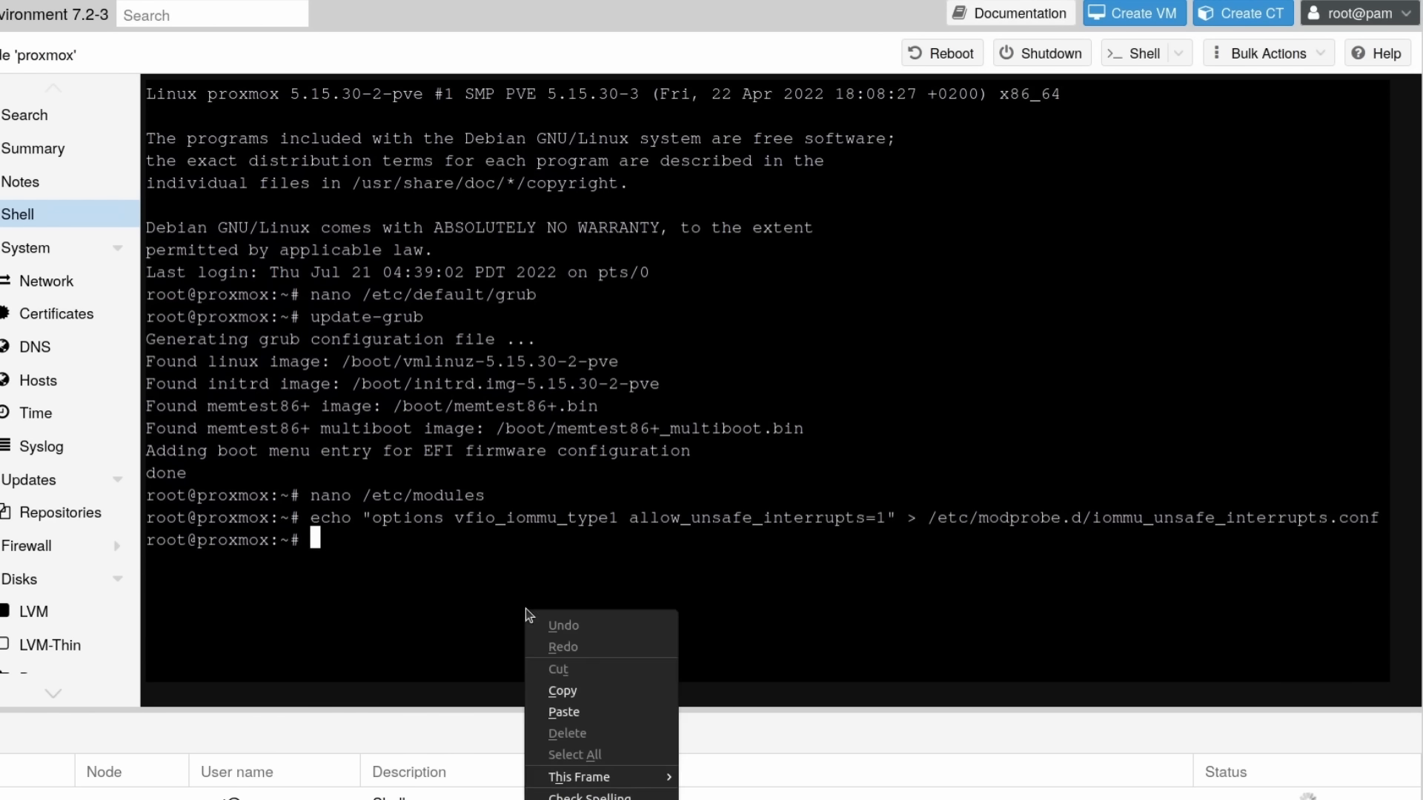
click(564, 712)
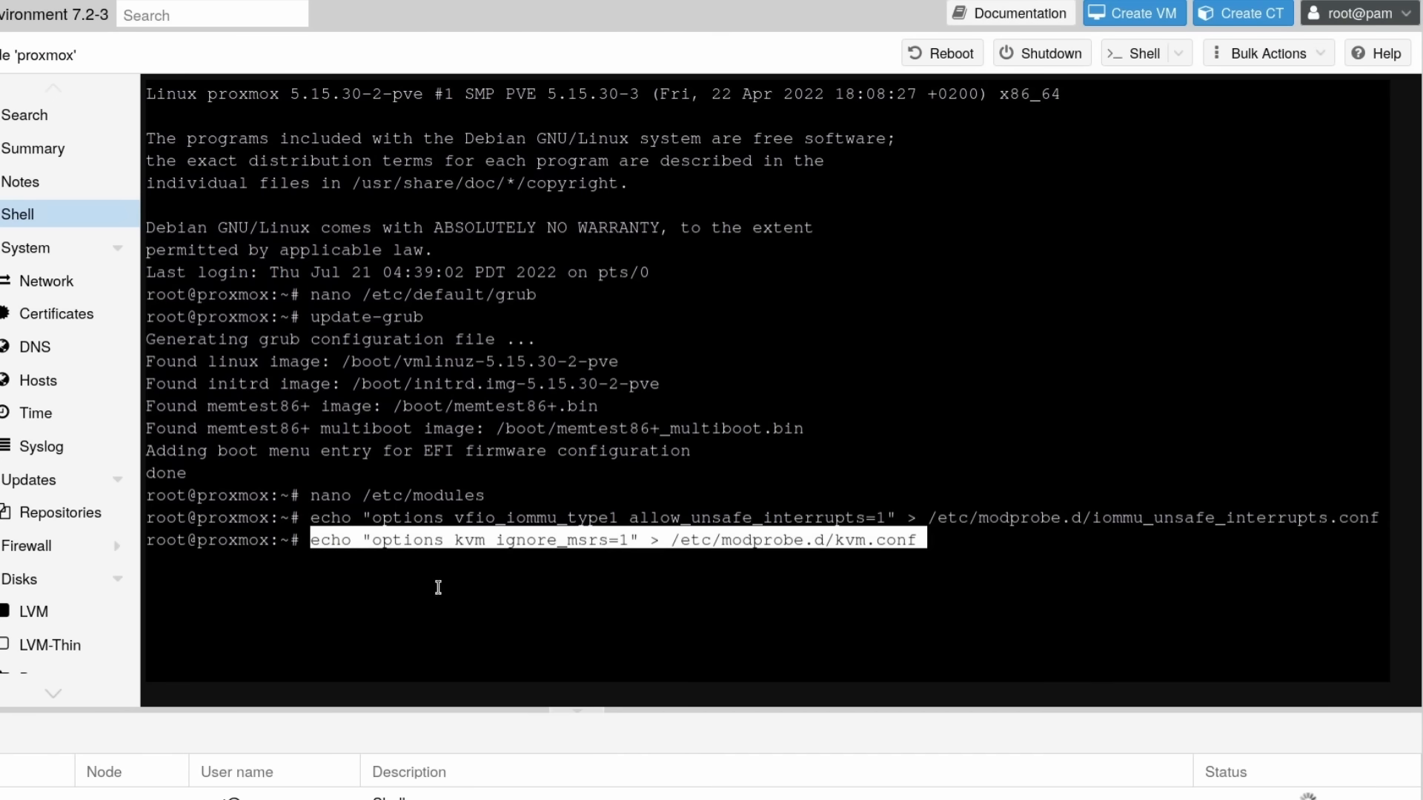
key(Return)
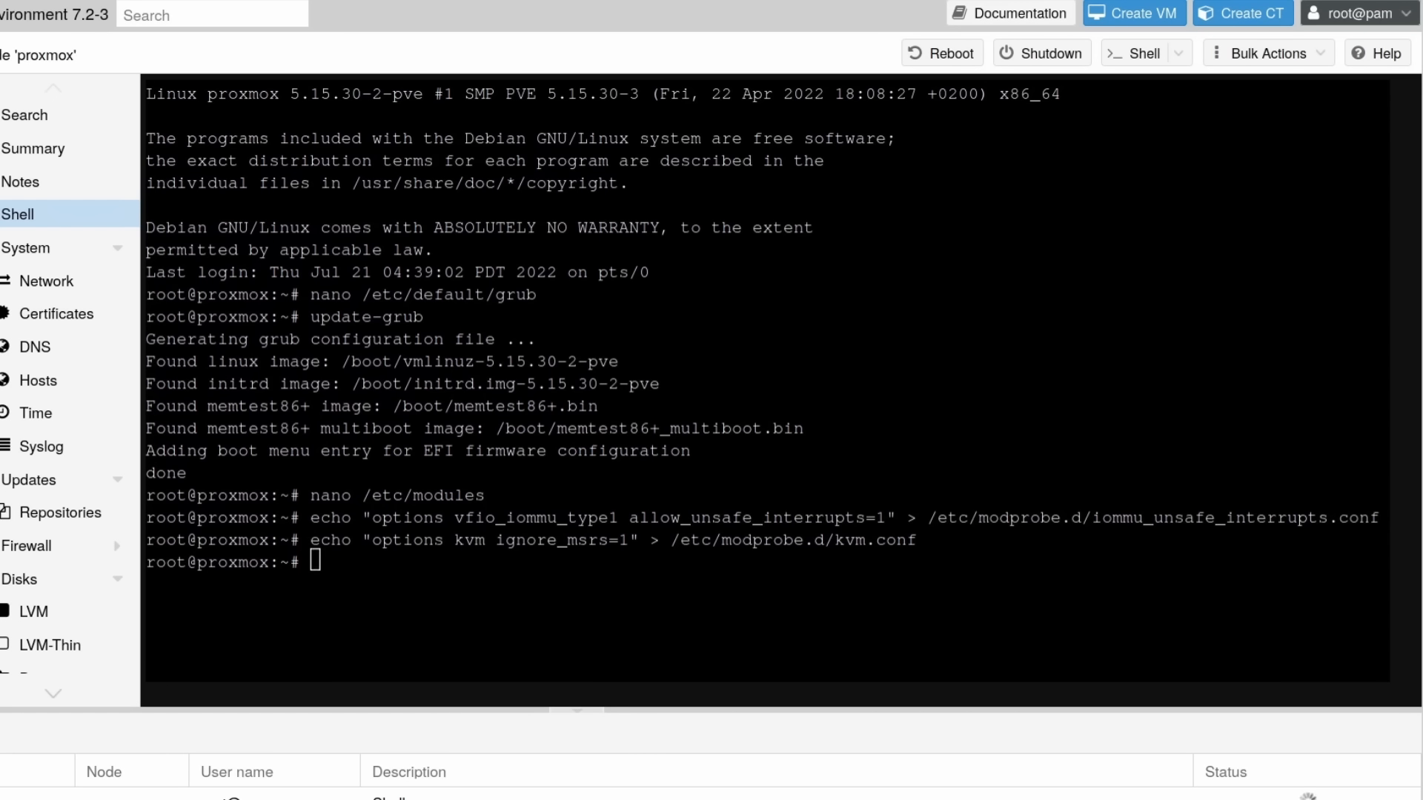
Append "blacklist radeon", "blacklist nouveau" and "blacklist nvidia" to /etc/modprobe.d/blacklist.conf with separate echo commands
right_click(555, 568)
click(600, 675)
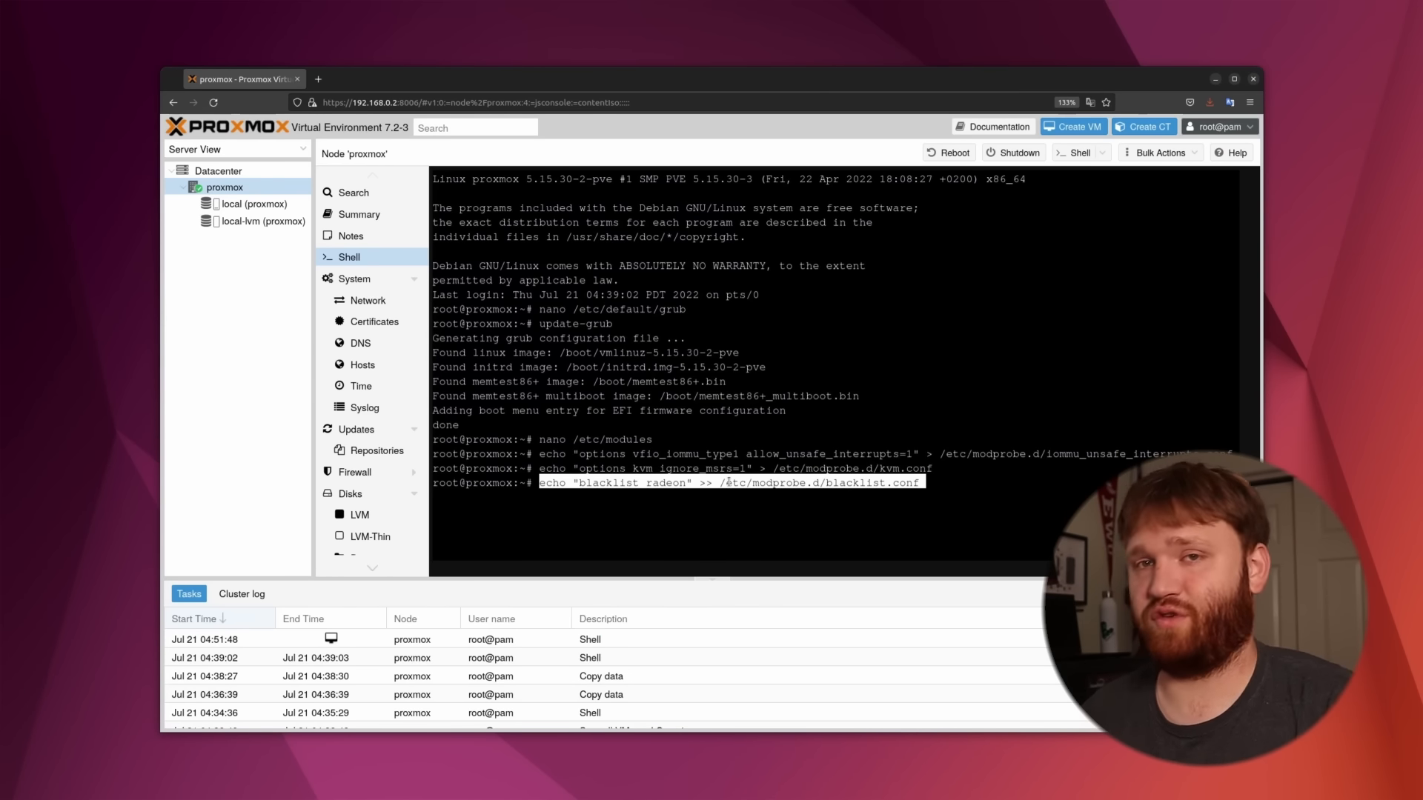
key(Return)
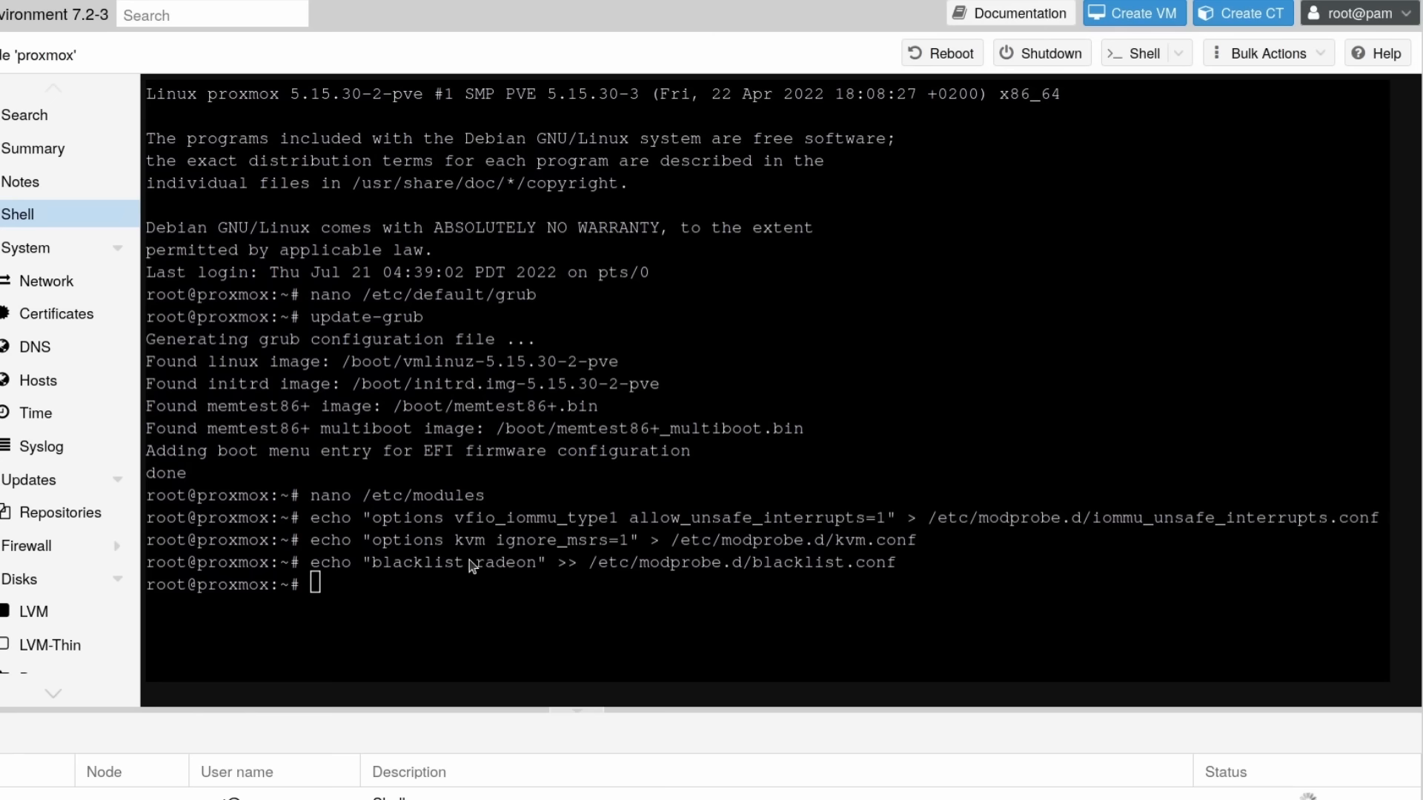
right_click(467, 588)
click(508, 691)
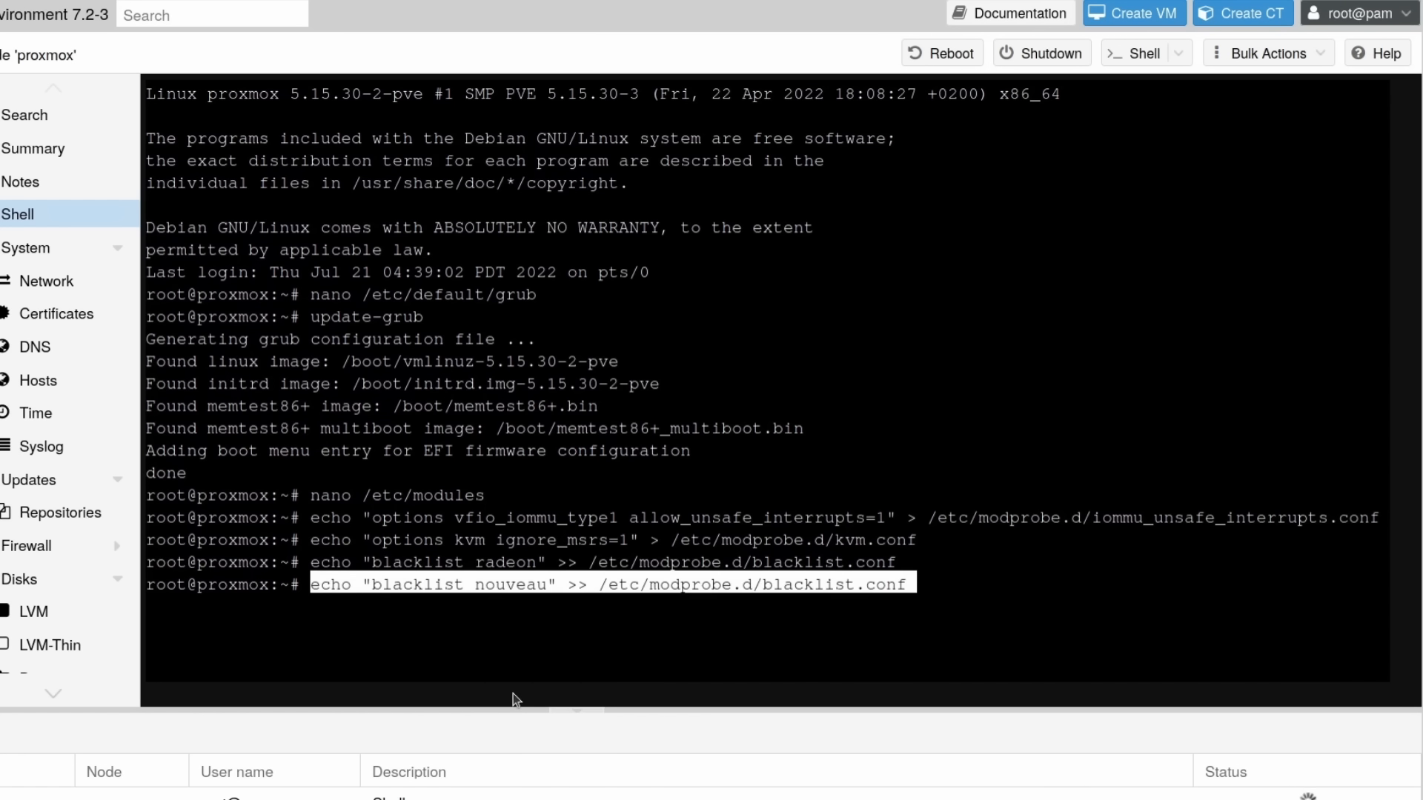
key(Return)
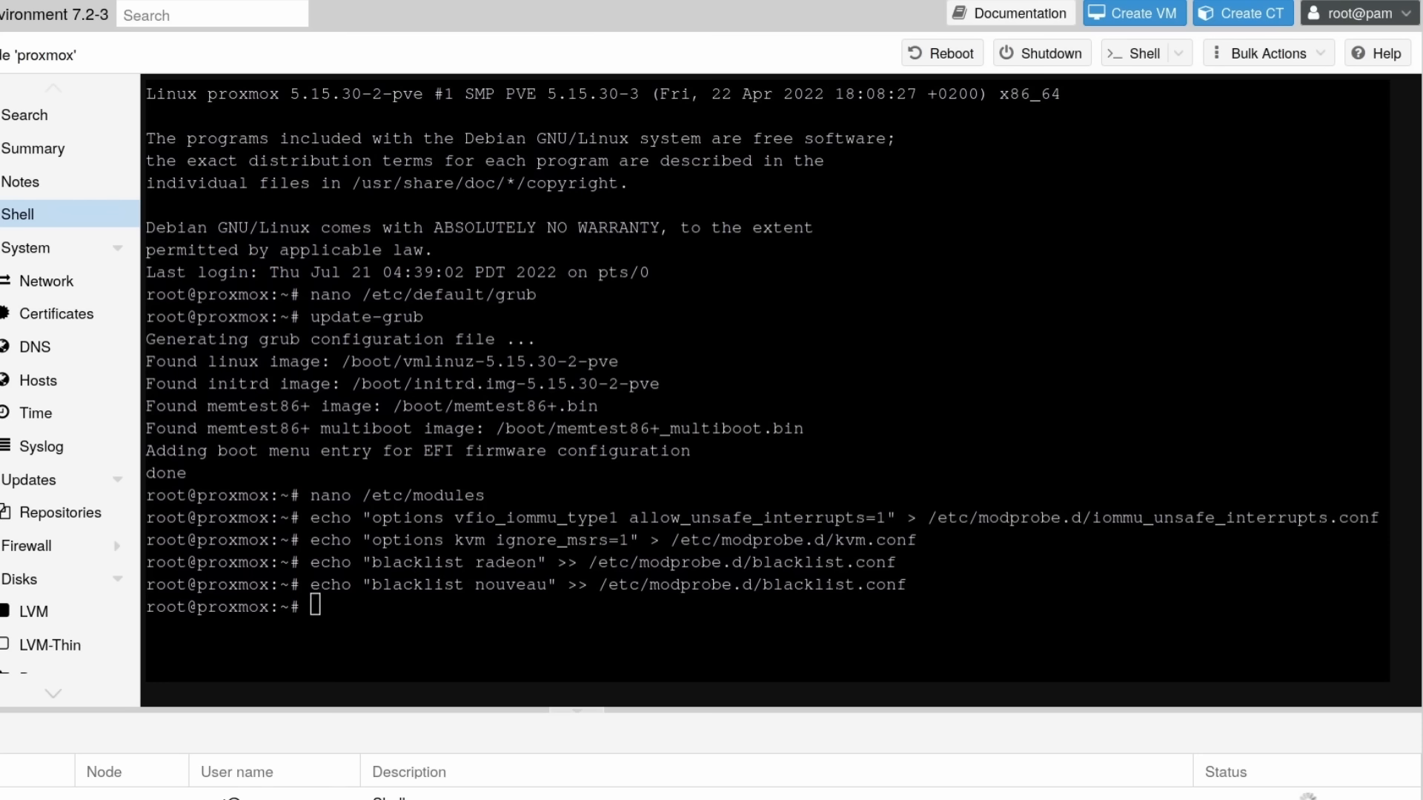
right_click(392, 621)
click(447, 726)
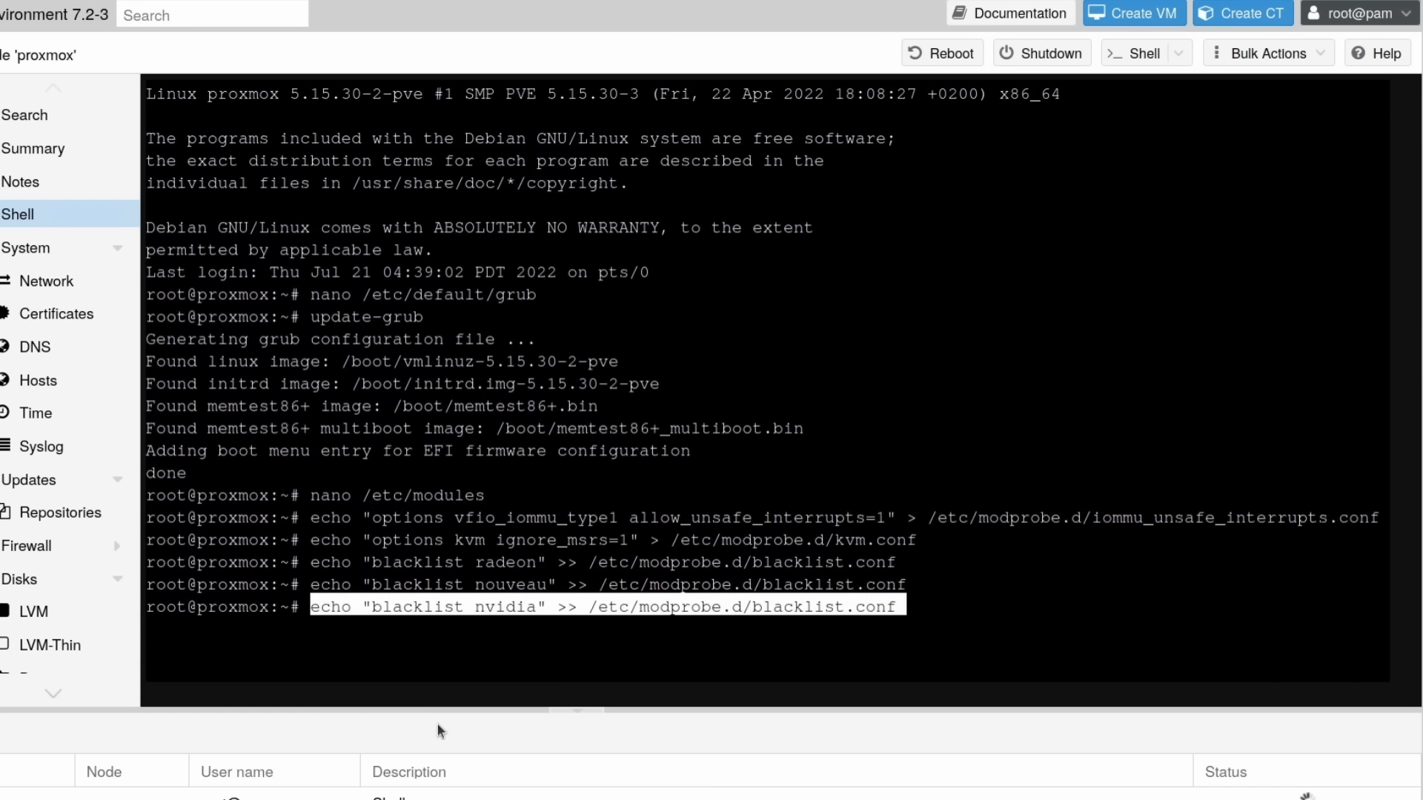
key(Return)
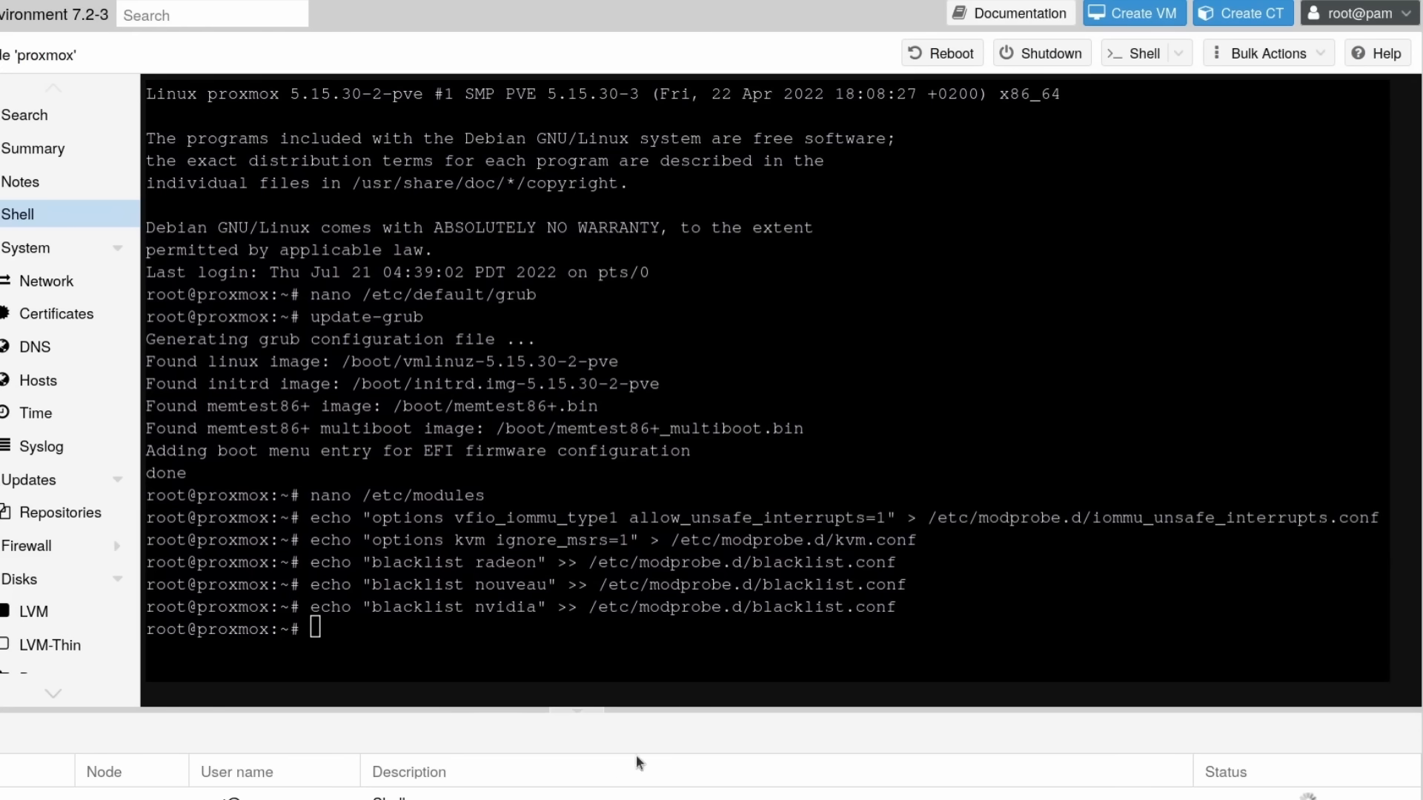
Run lspci -v and look through the PCI device list for the graphics card and its HDMI audio device
right_click(434, 635)
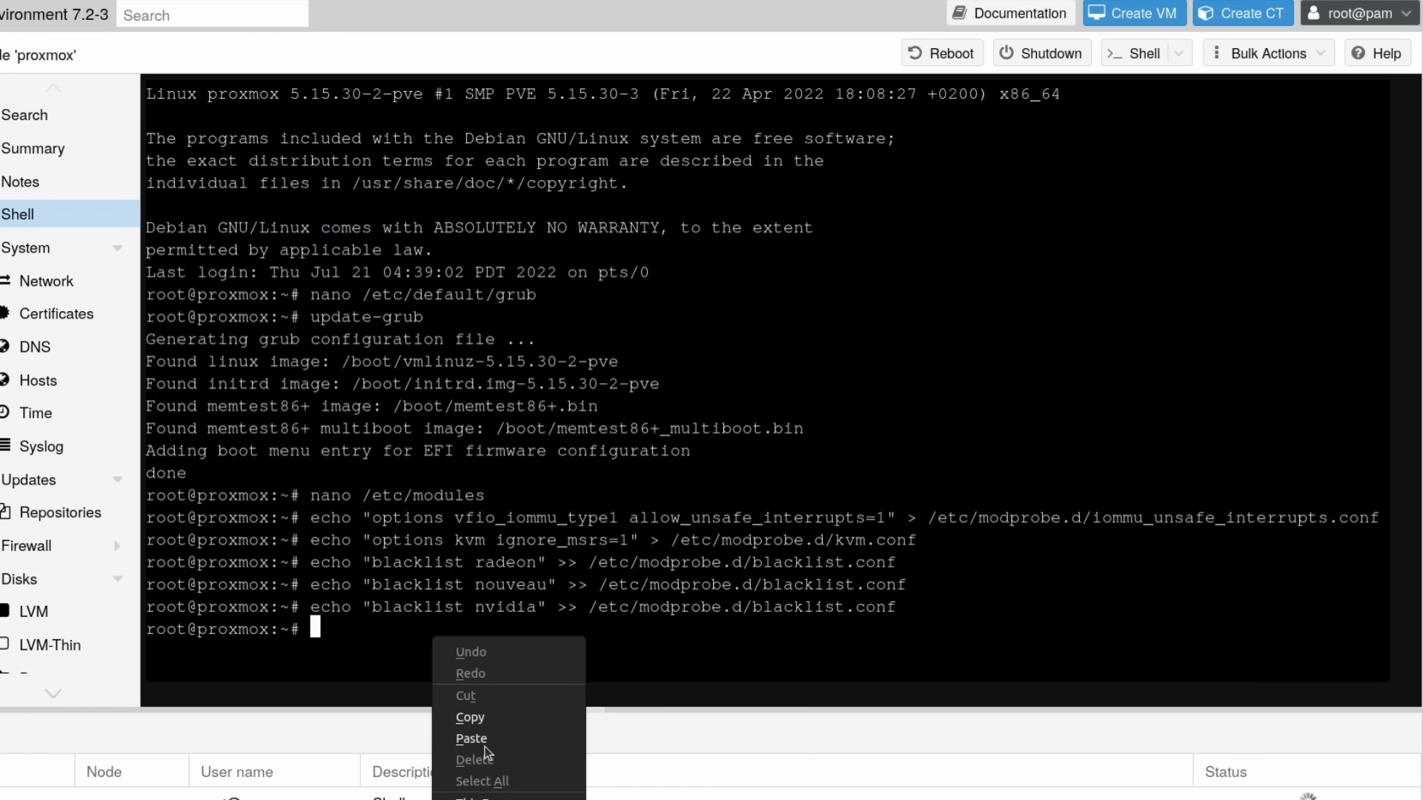
click(471, 739)
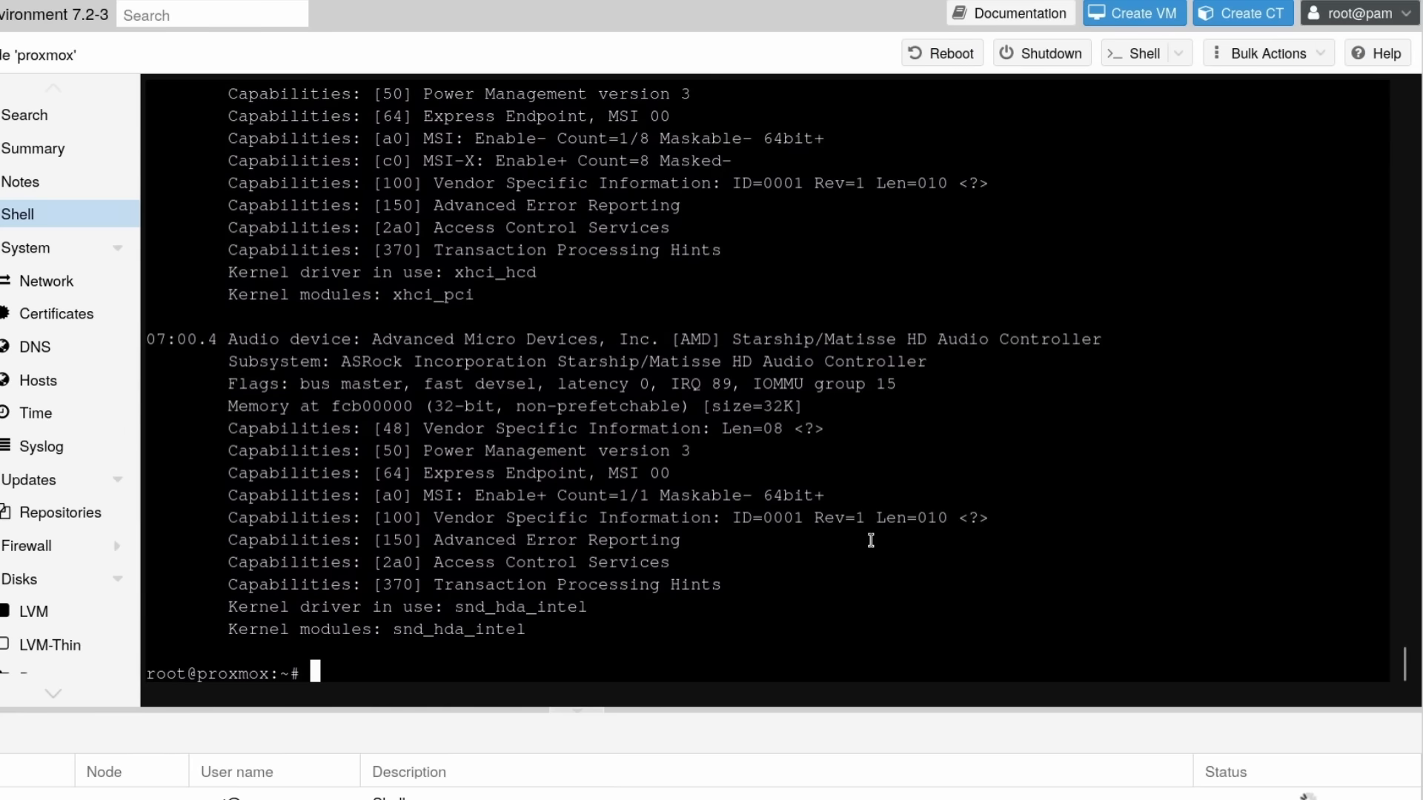
scroll(403, 482, up, 20)
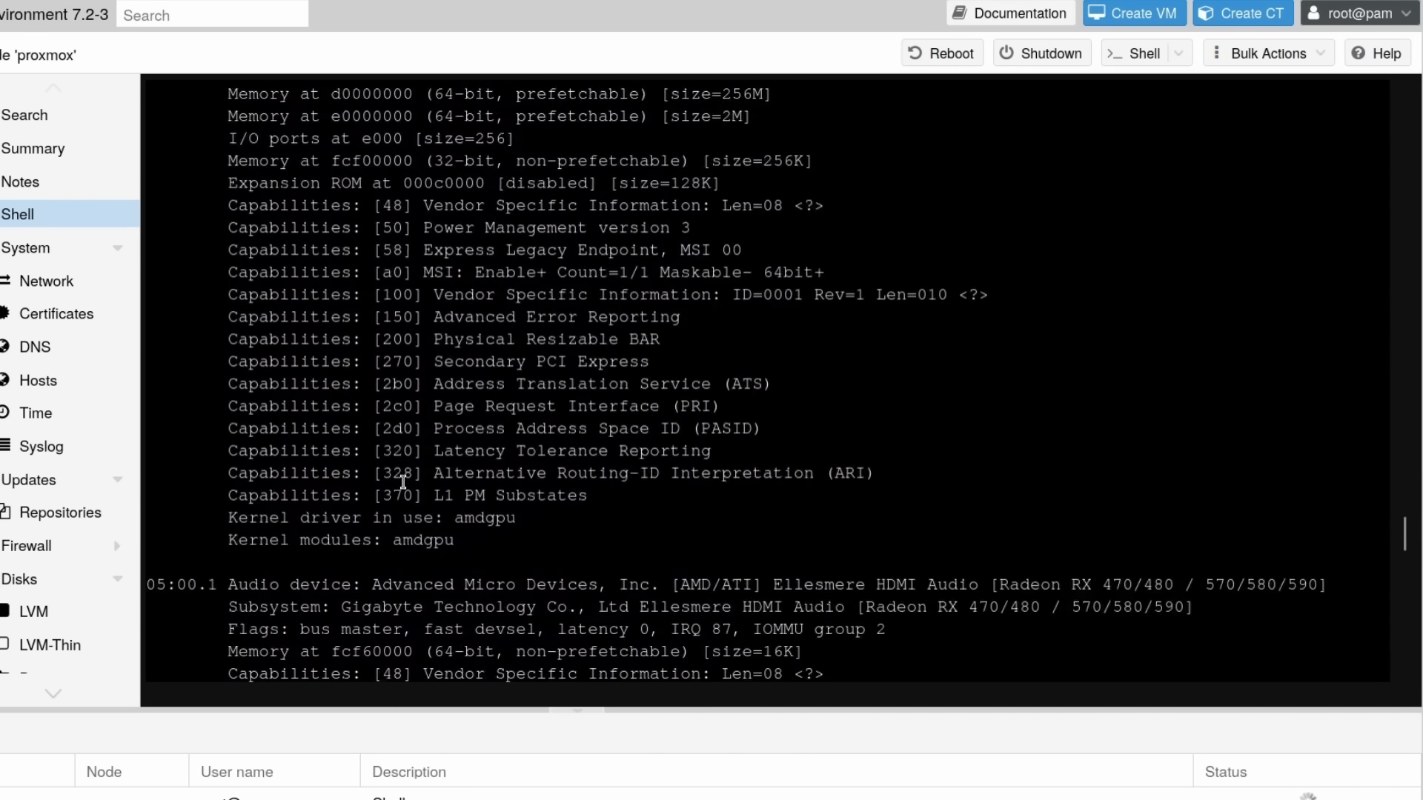
scroll(403, 482, up, 20)
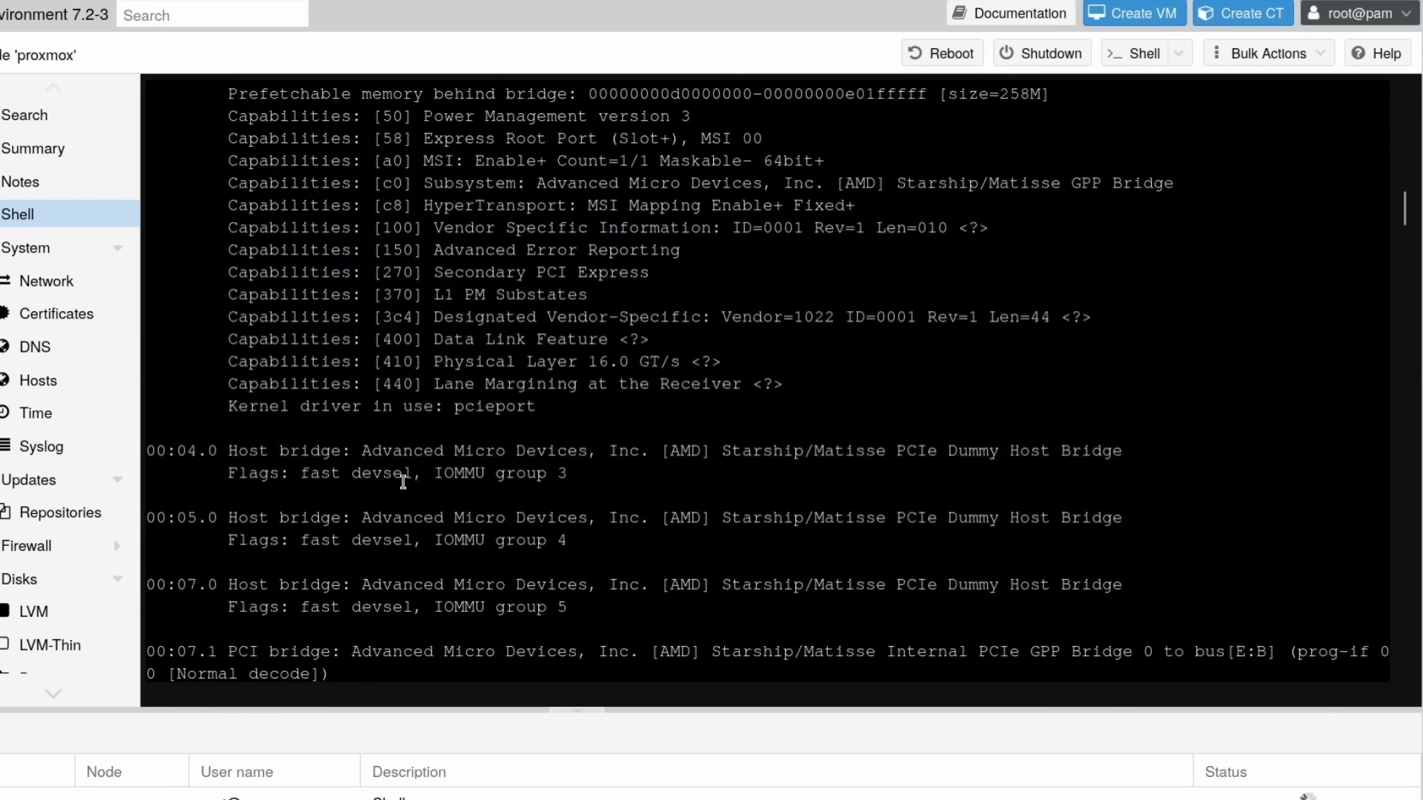
scroll(404, 482, up, 10)
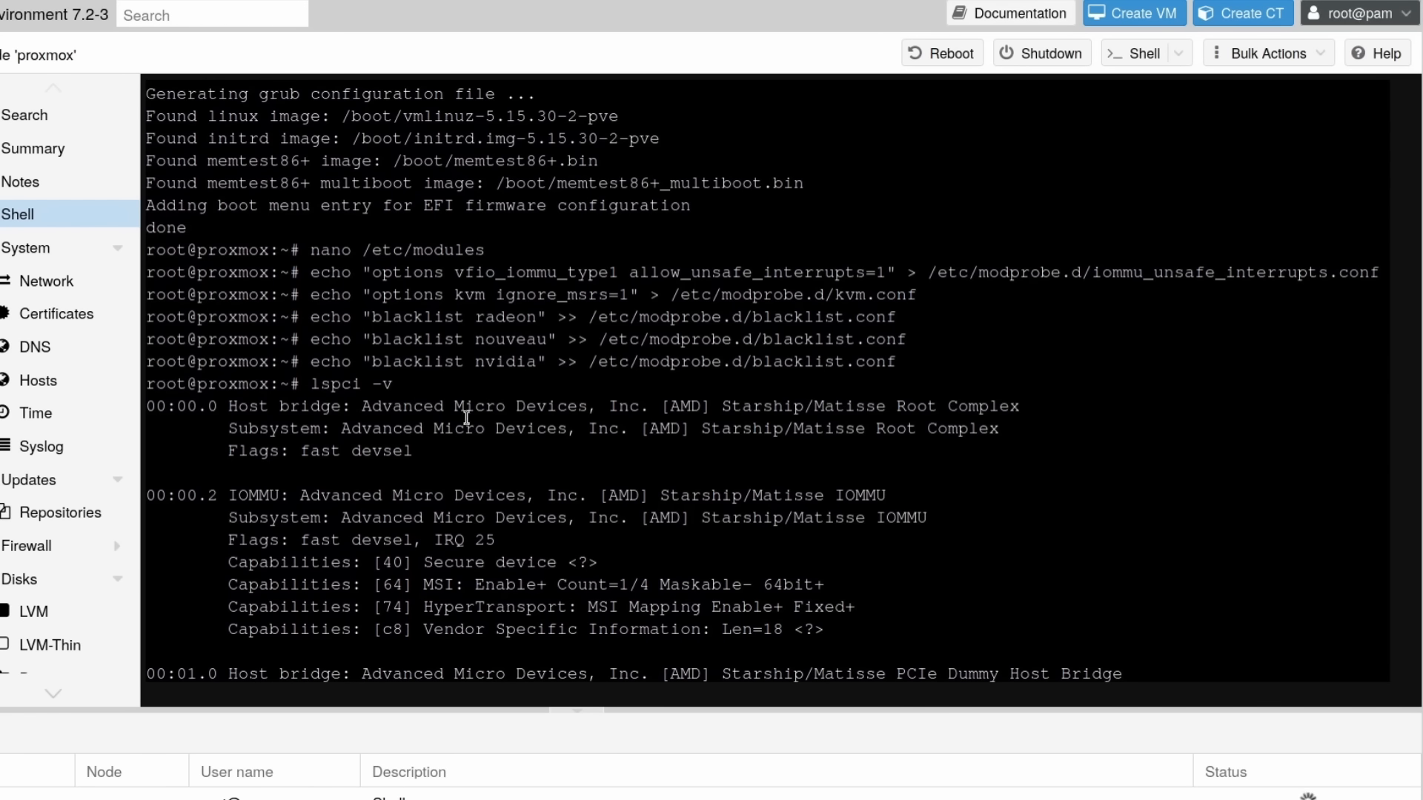
scroll(475, 440, down, 6)
scroll(475, 441, down, 20)
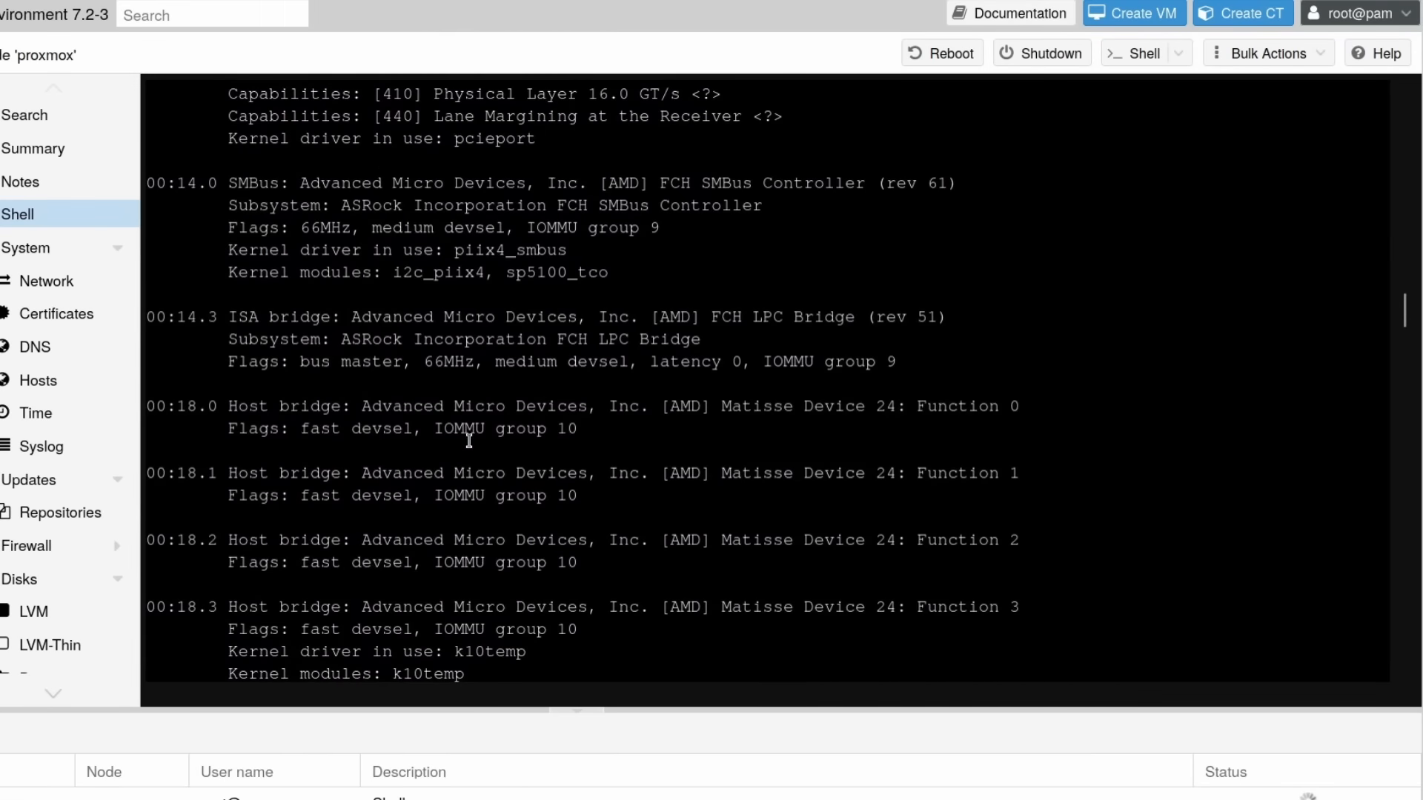
scroll(447, 478, down, 20)
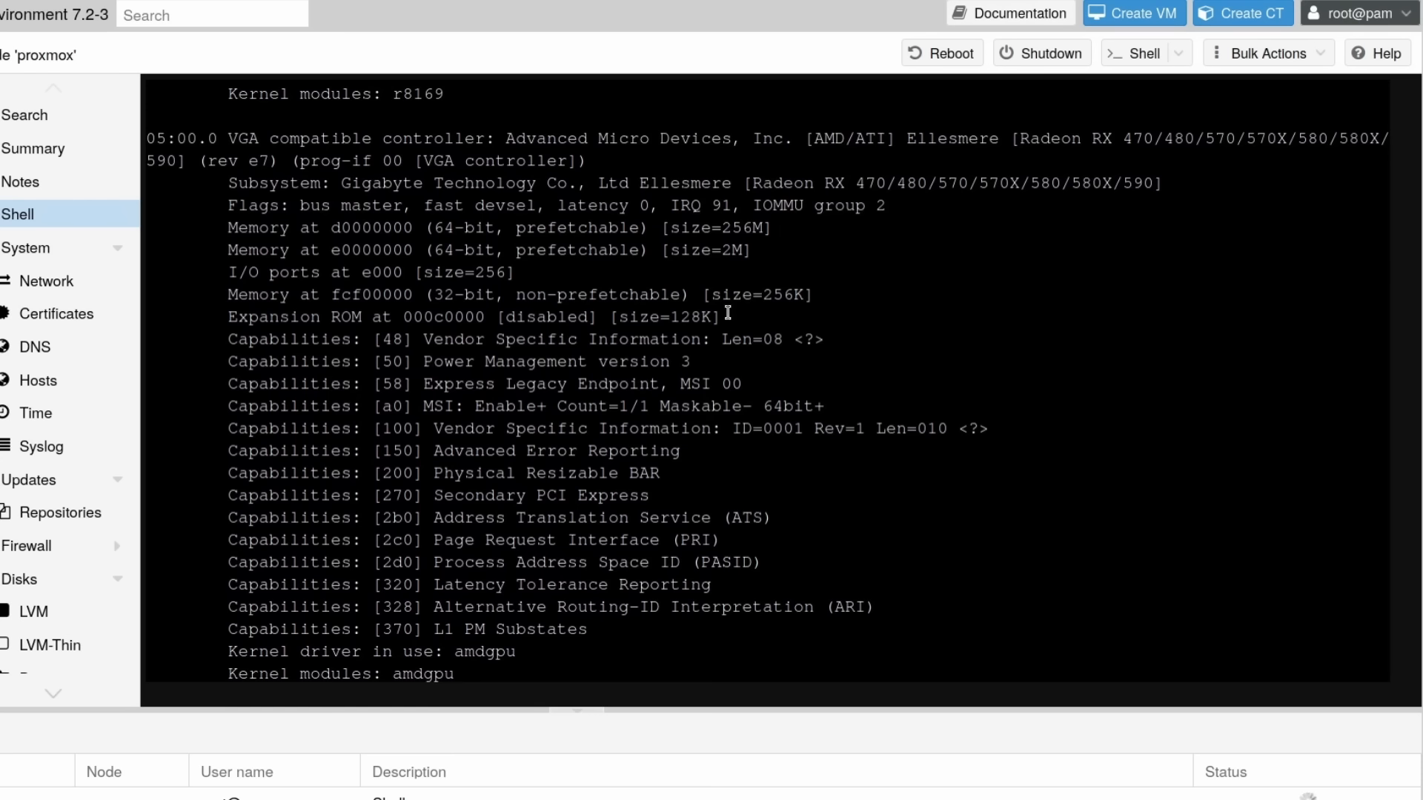
scroll(428, 470, down, 6)
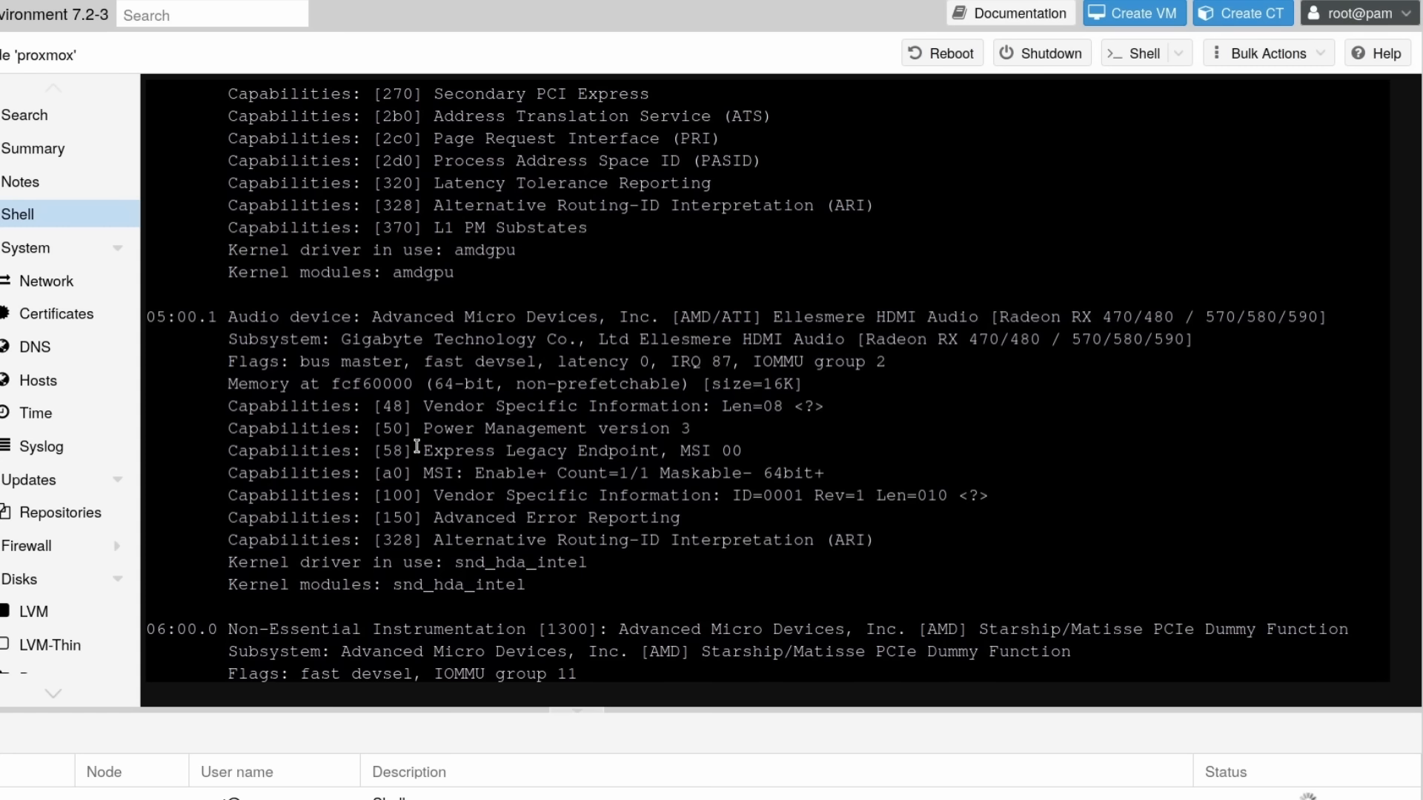
Highlight the bus ID 05:00 of the Radeon VGA controller in the lspci output and return to the shell prompt
scroll(419, 447, up, 4)
scroll(419, 447, up, 4)
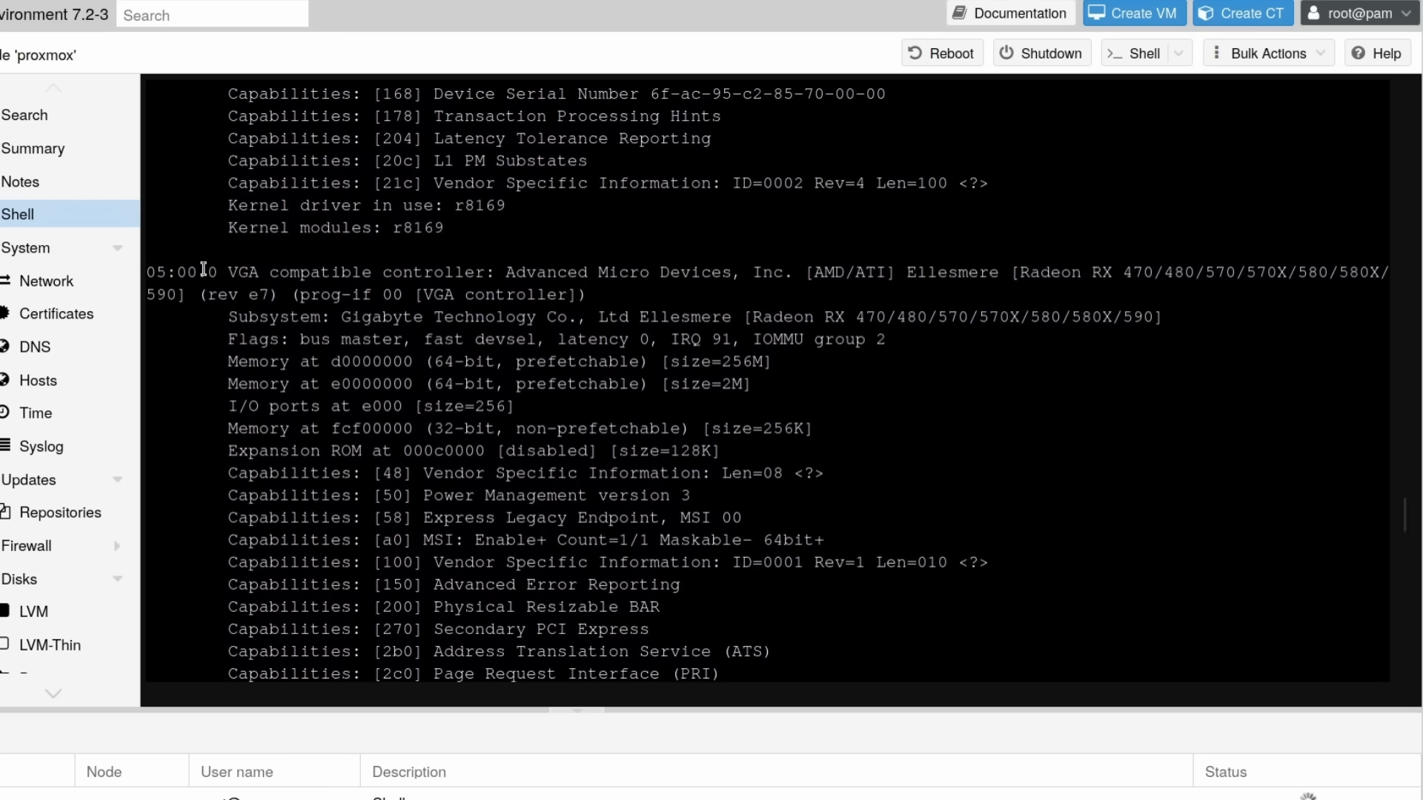
drag(200, 271, 147, 273)
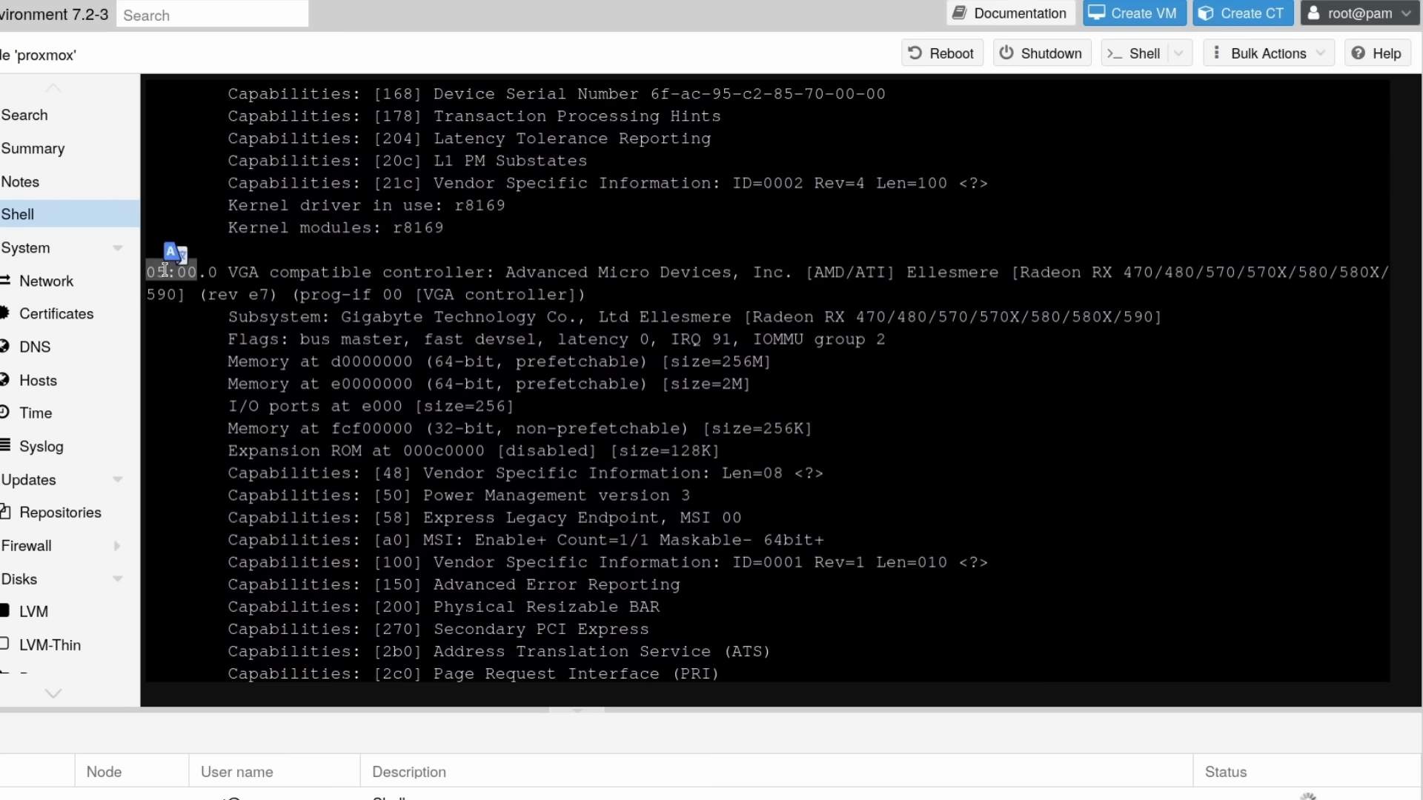
scroll(699, 366, down, 12)
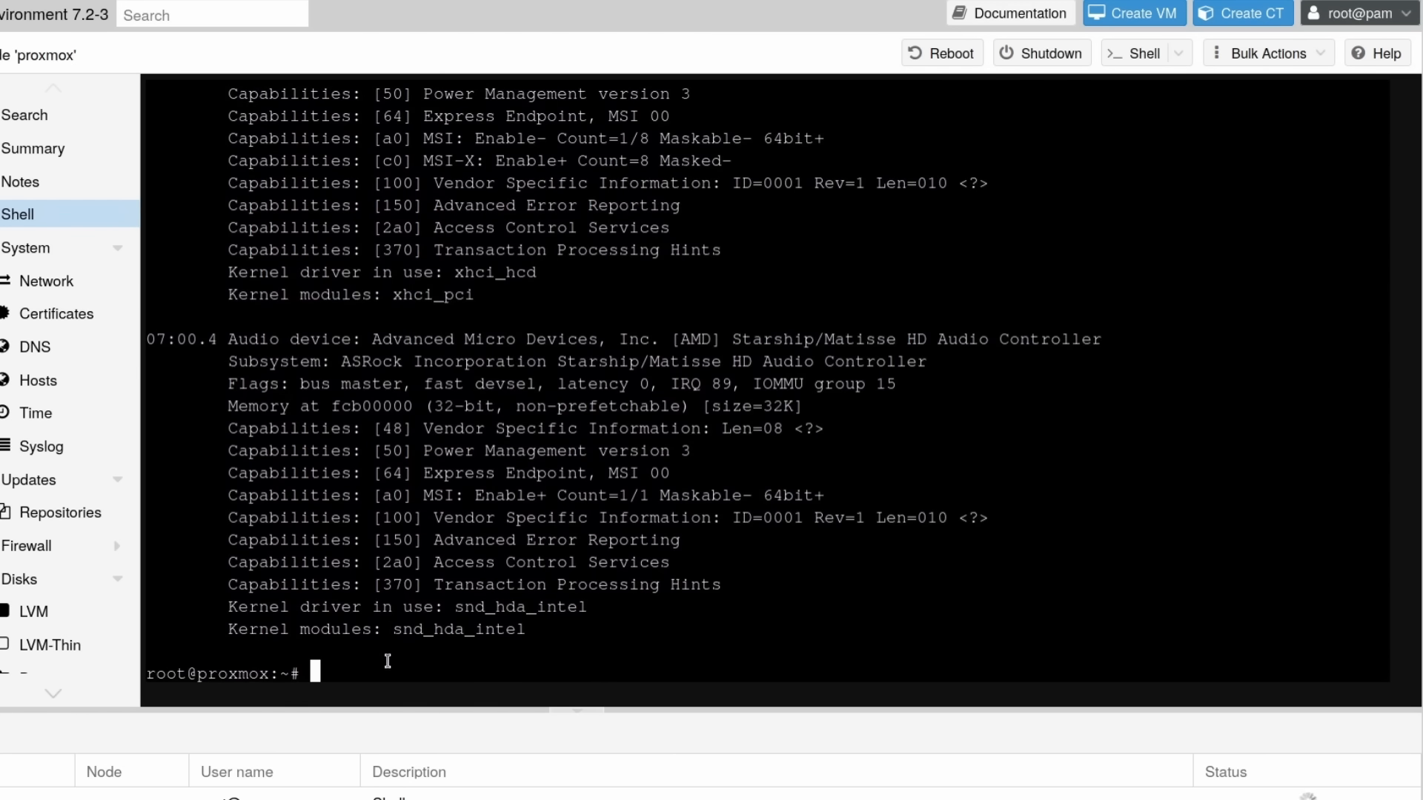
Run lspci -n -s 05:00 and highlight the vendor and device ID of the graphics card at 05:00.0
text(lspci -n -s 05:00)
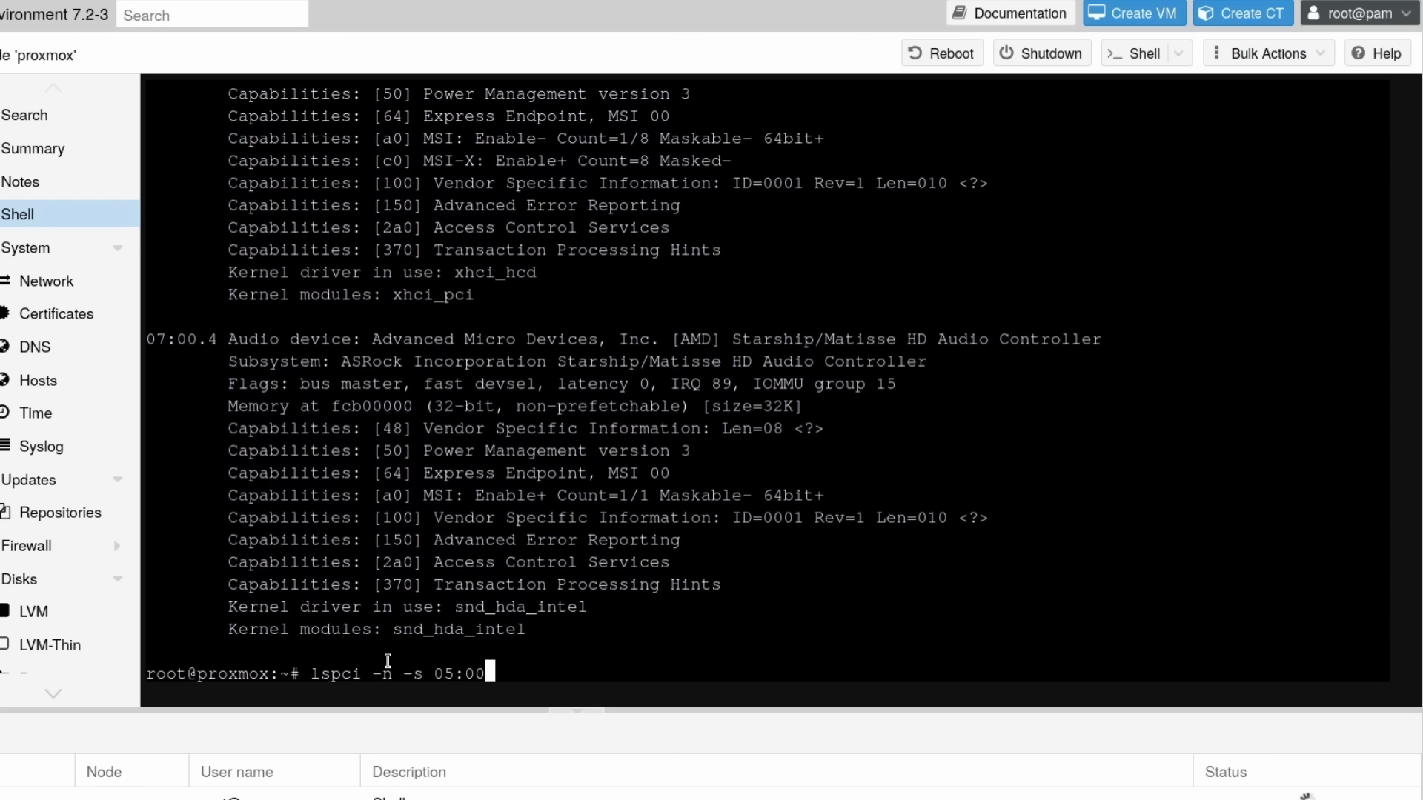
key(Return)
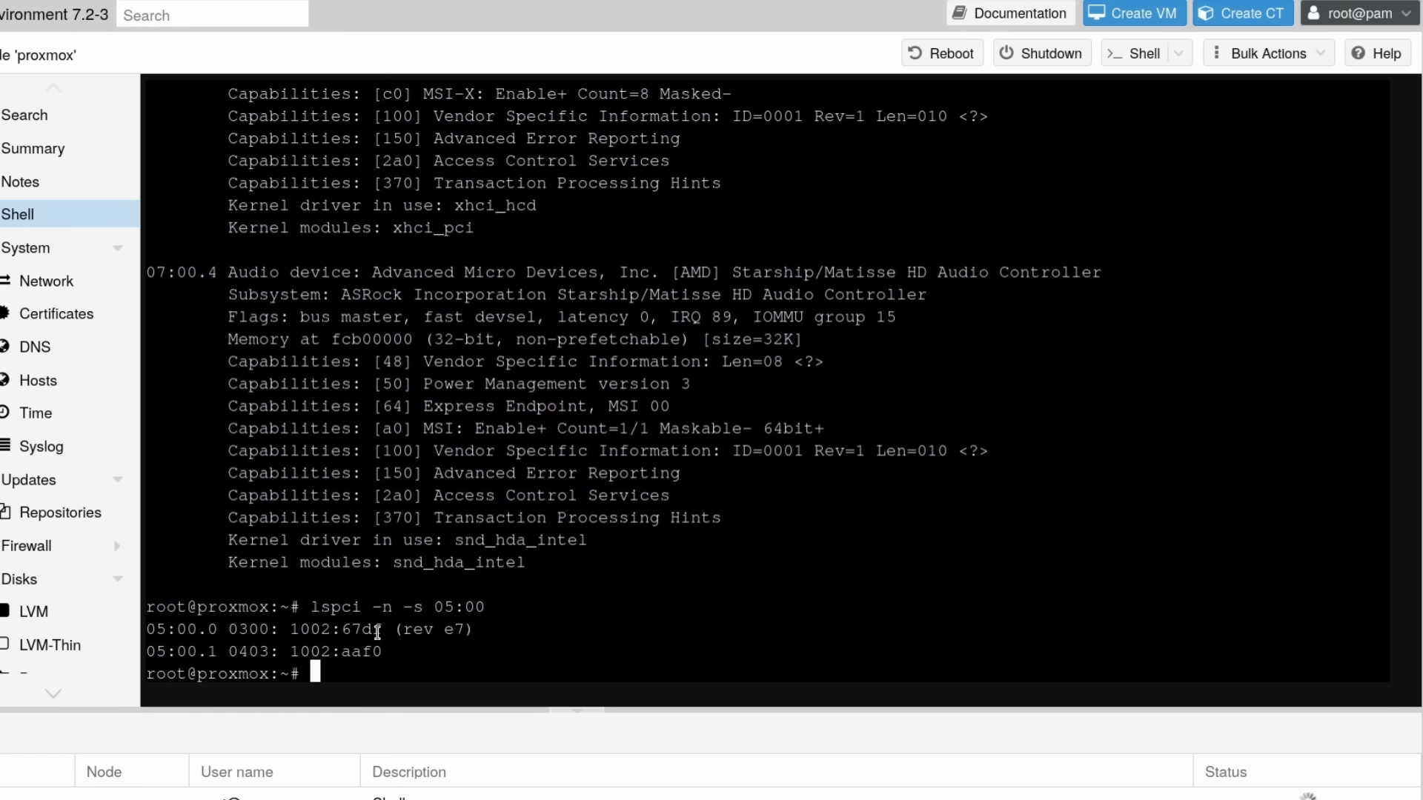
drag(381, 631, 289, 630)
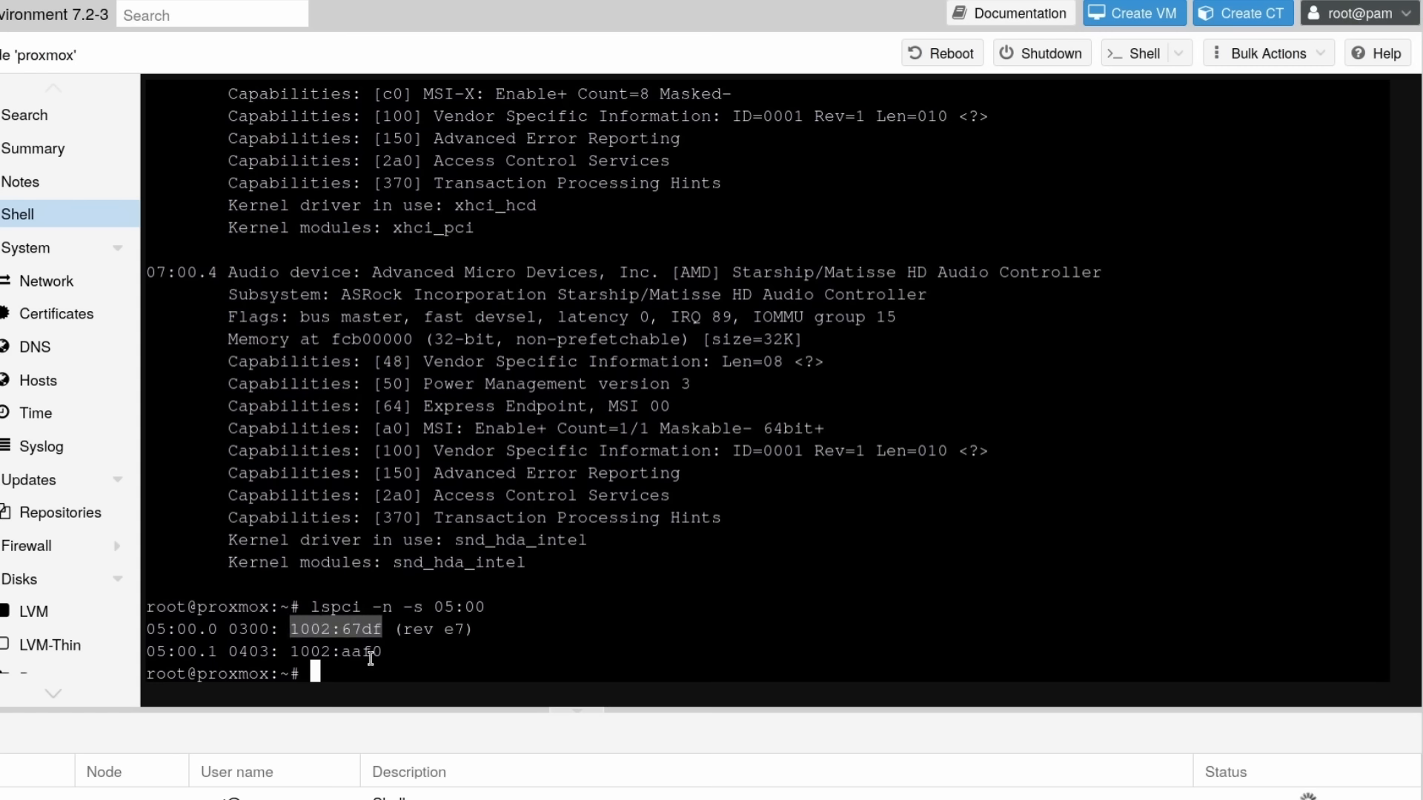
click(463, 599)
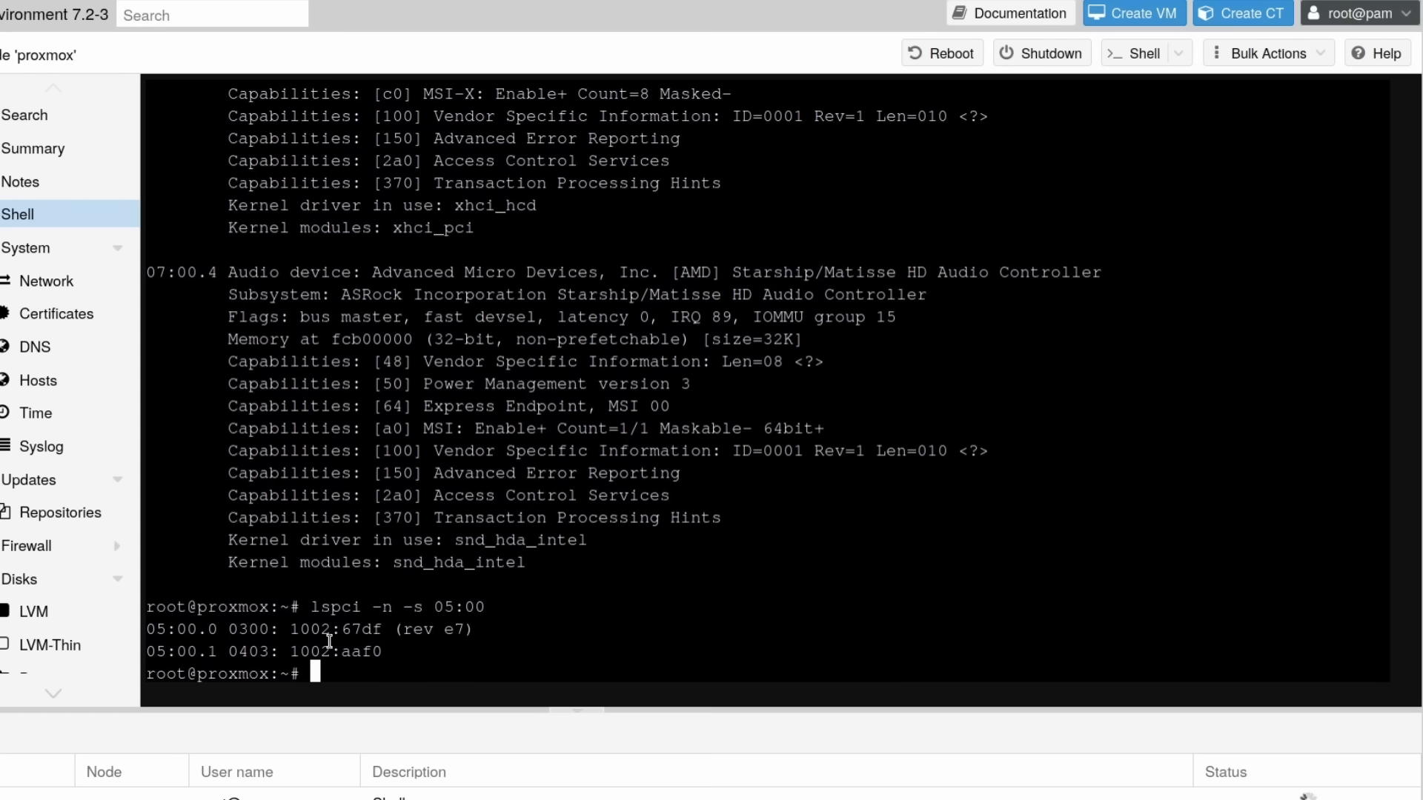
Run echo "options vfio-pci ids=1002:67df,1002:aaf0 disable_vga=1"> /etc/modprobe.d/vfio.conf in the shell, checking the IDs against the lspci output
right_click(320, 675)
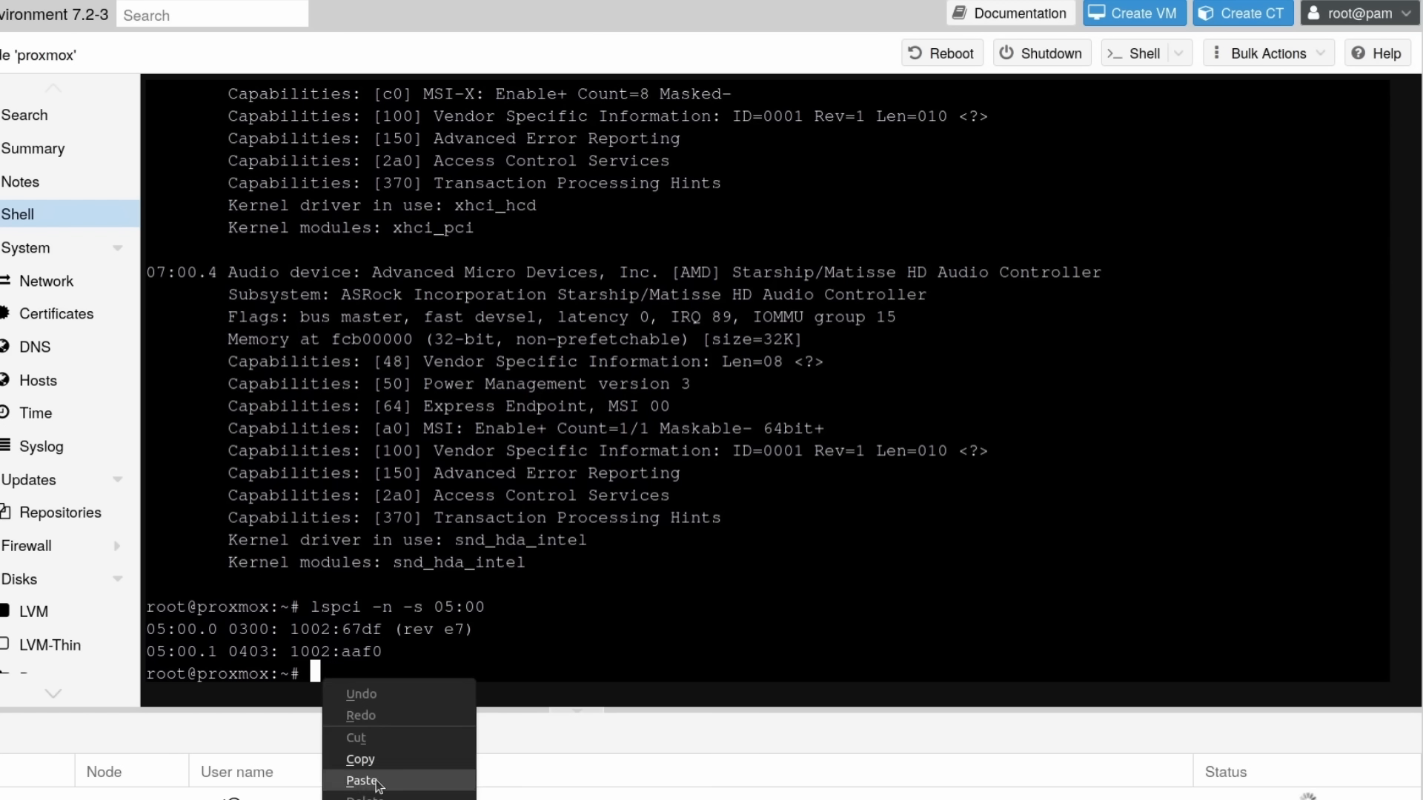
click(361, 781)
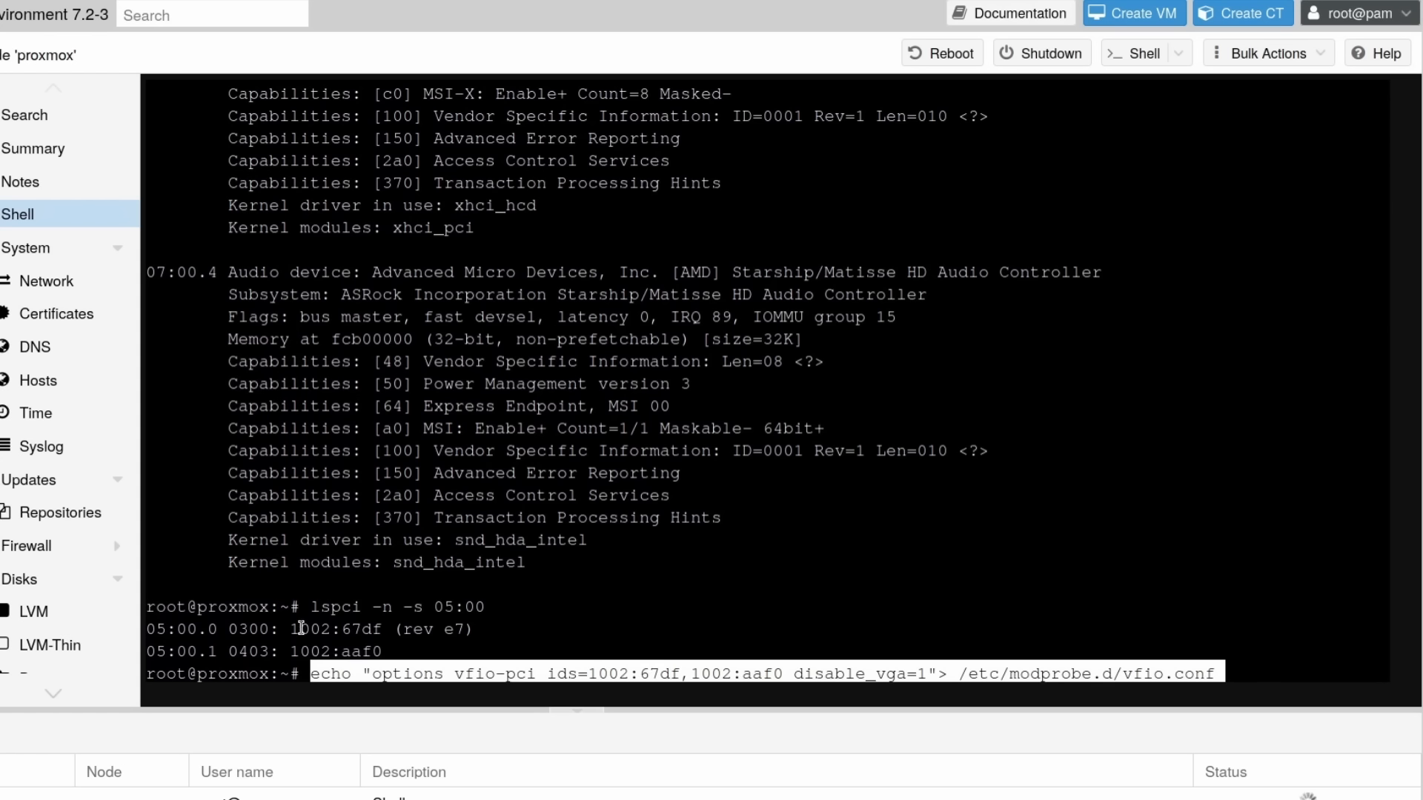
mouse_move(289, 631)
mouse_down()
mouse_move(384, 632)
mouse_move(378, 651)
mouse_move(293, 650)
mouse_up()
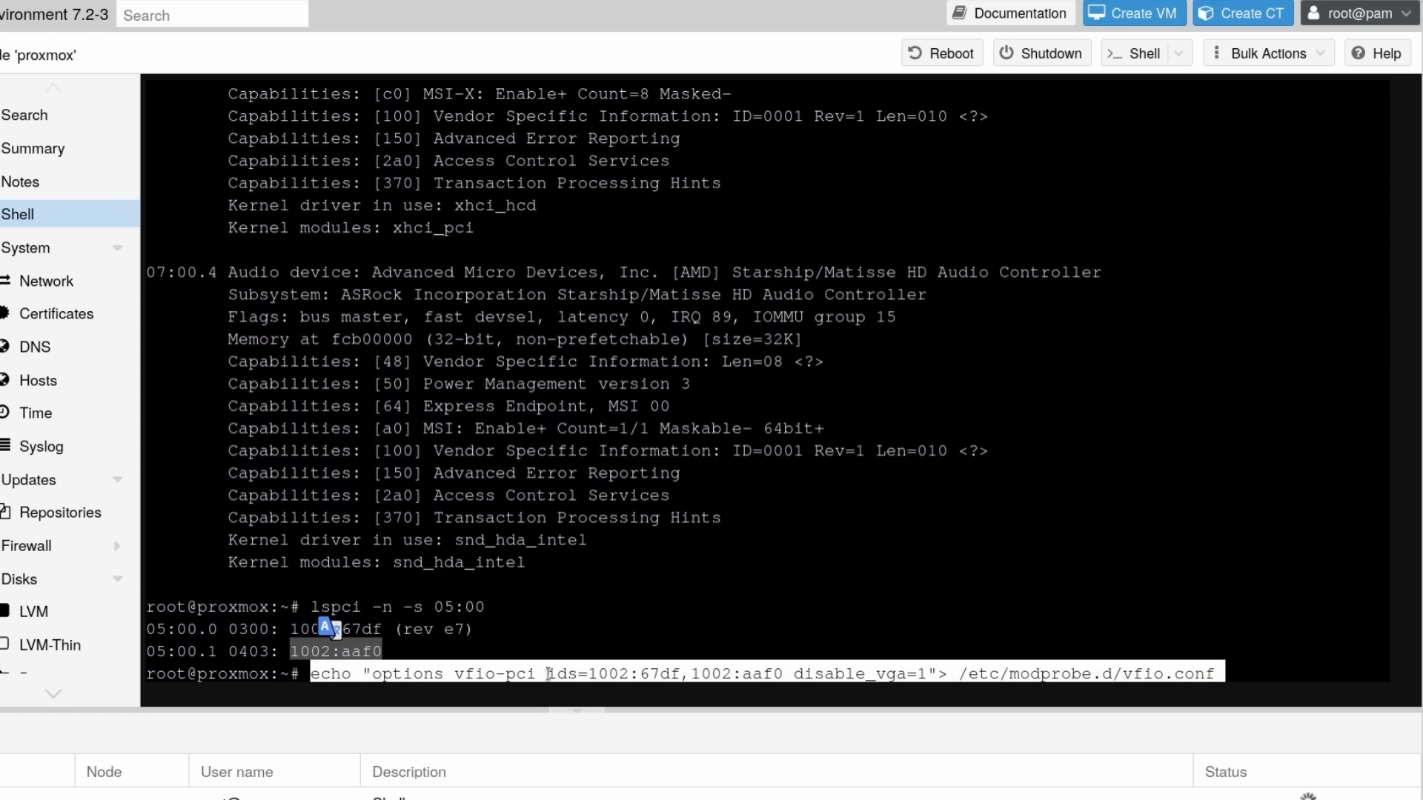
drag(548, 675, 646, 675)
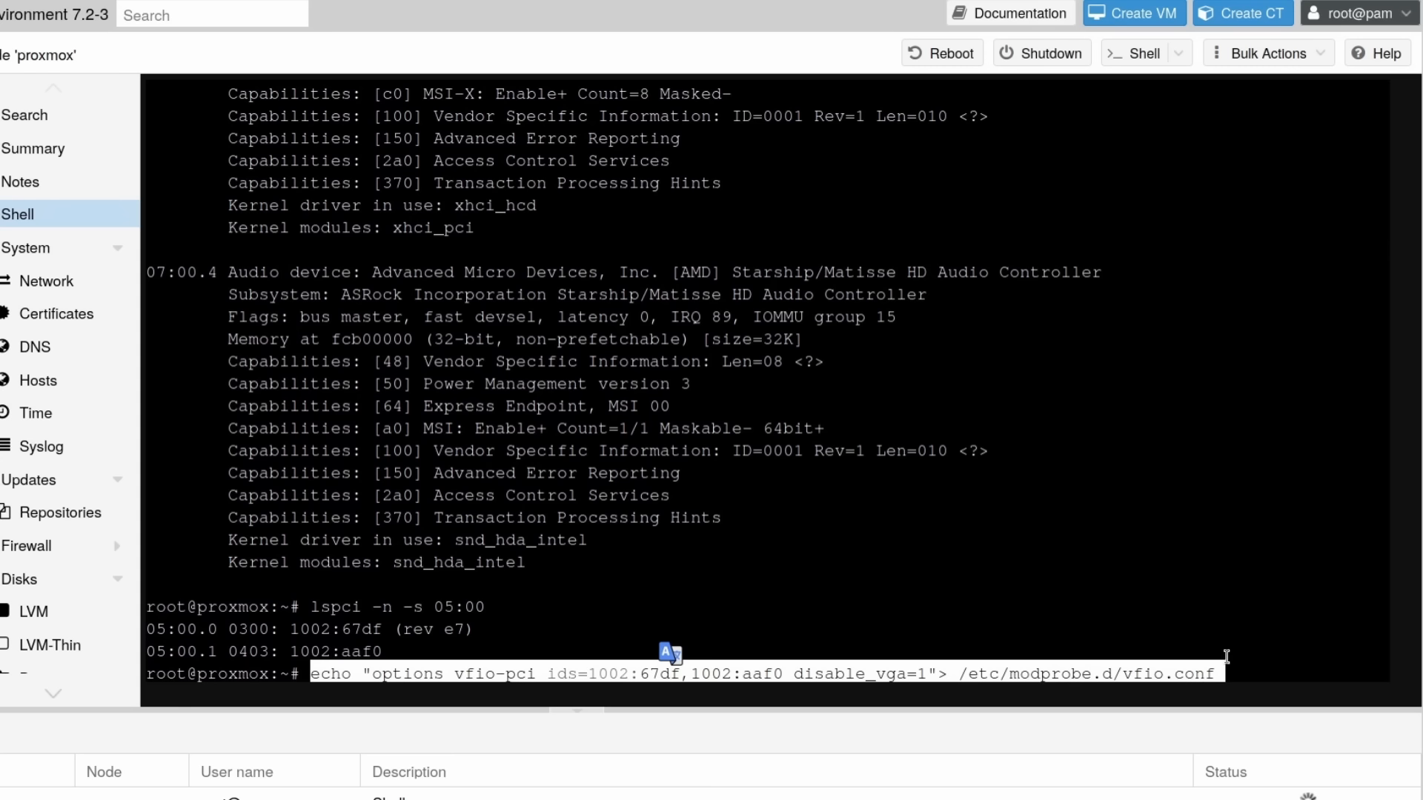
key(Return)
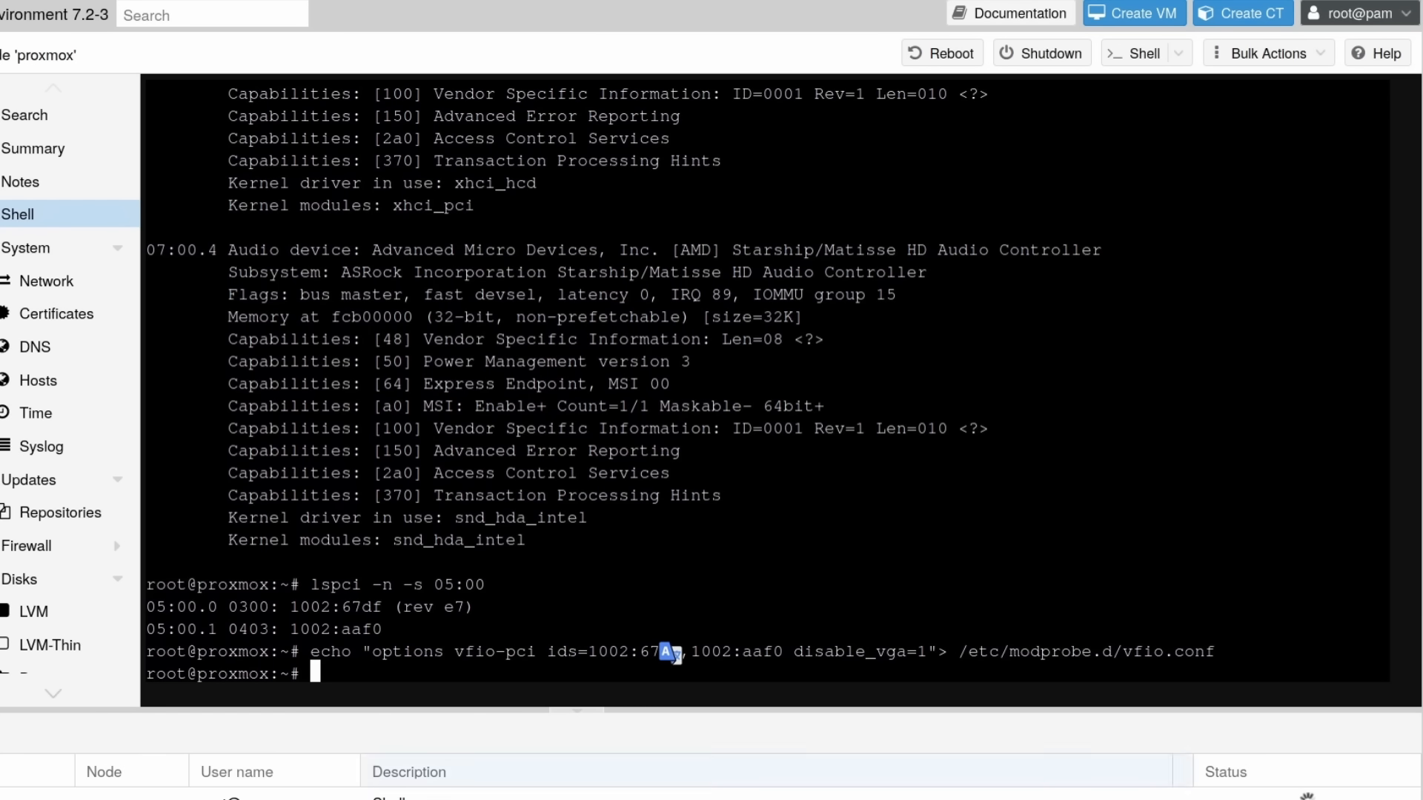
Run update-initramfs -u to rebuild the boot image, and run reset in the shell
click(1097, 799)
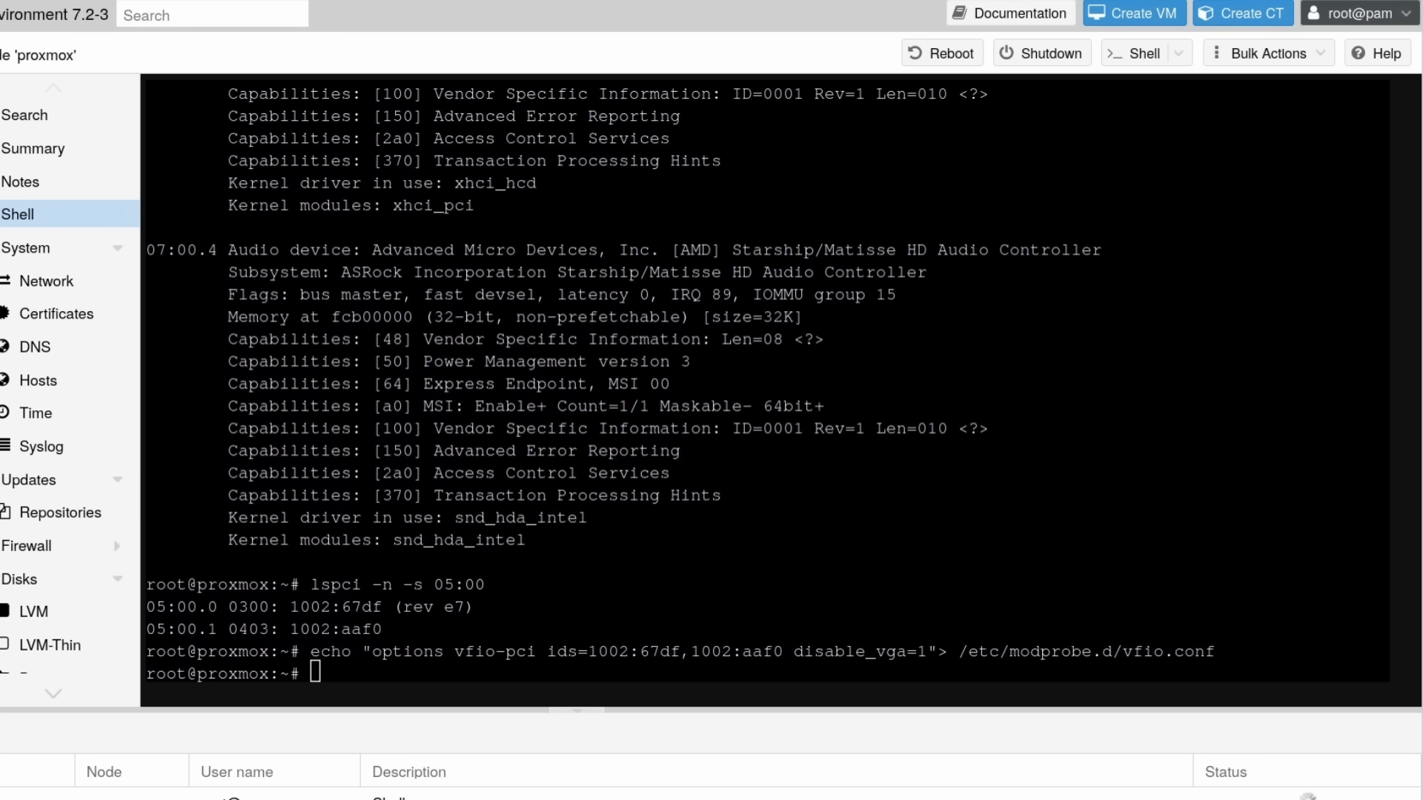
right_click(411, 673)
click(467, 765)
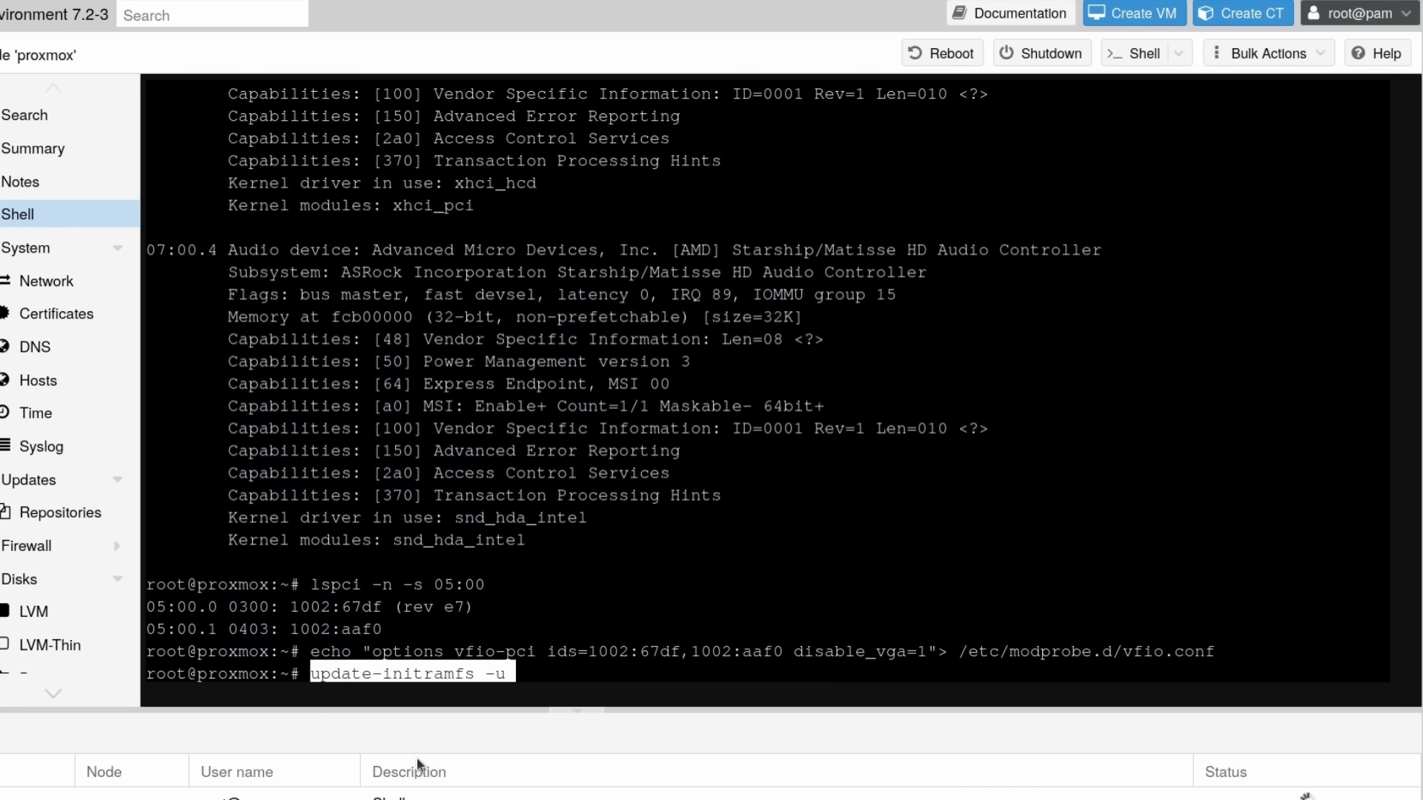
key(Return)
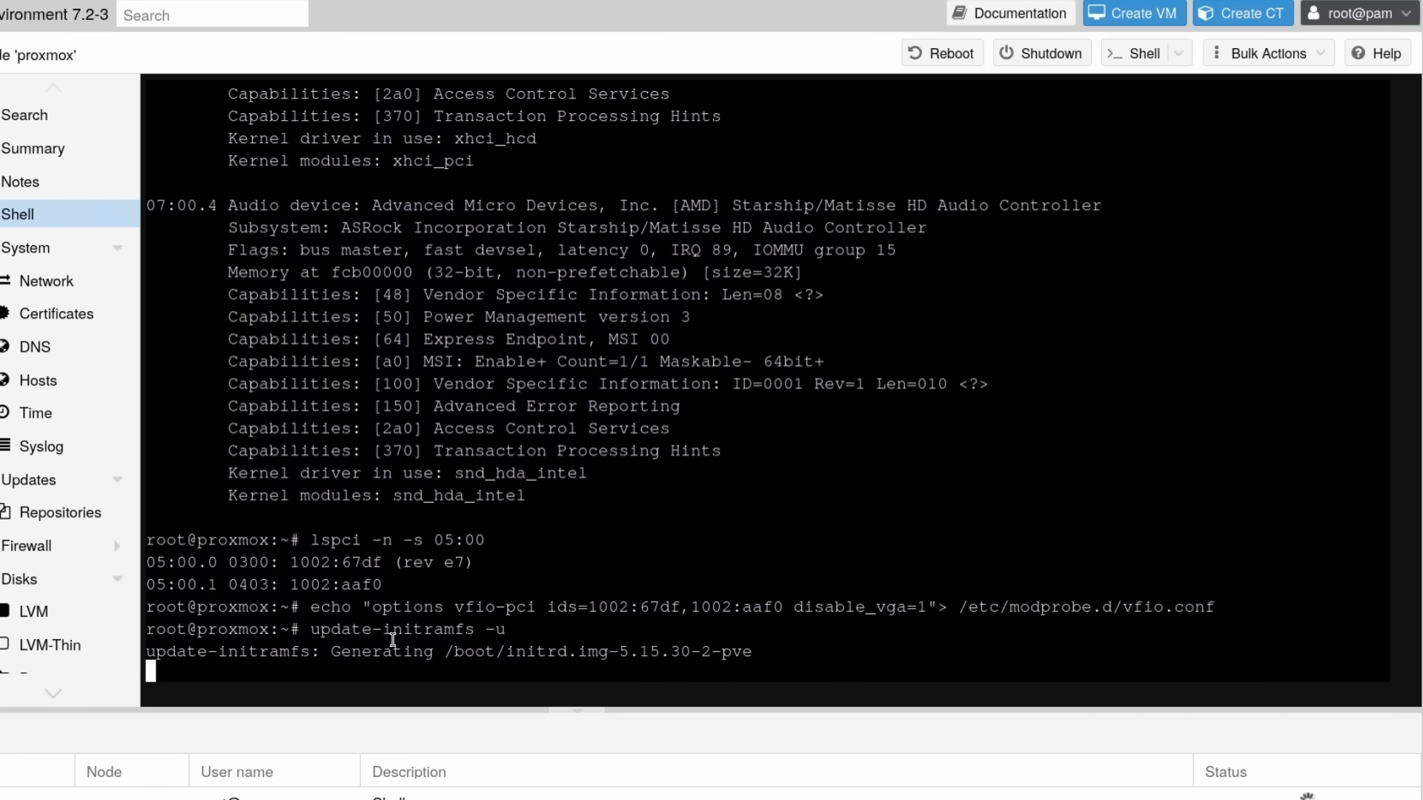
text(reset)
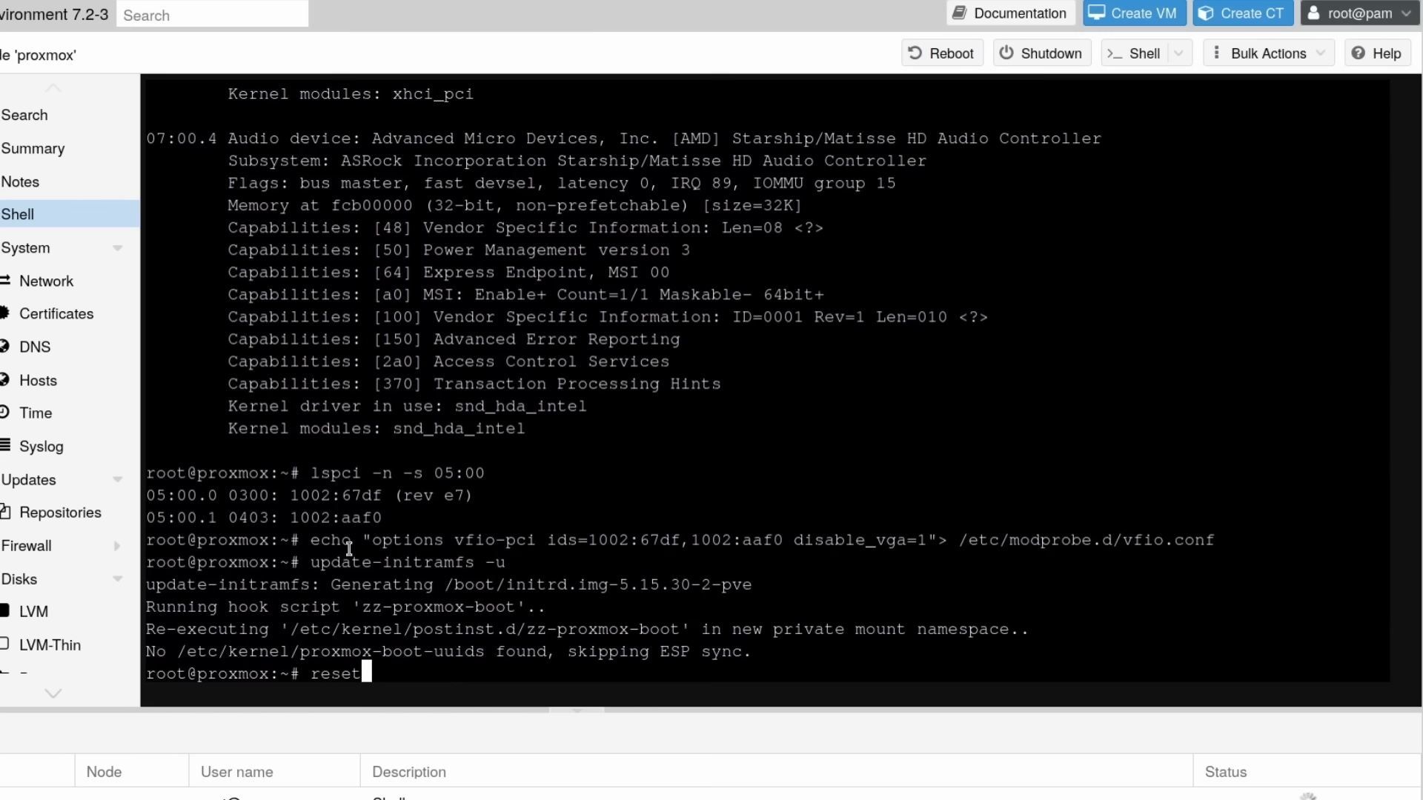
key(Return)
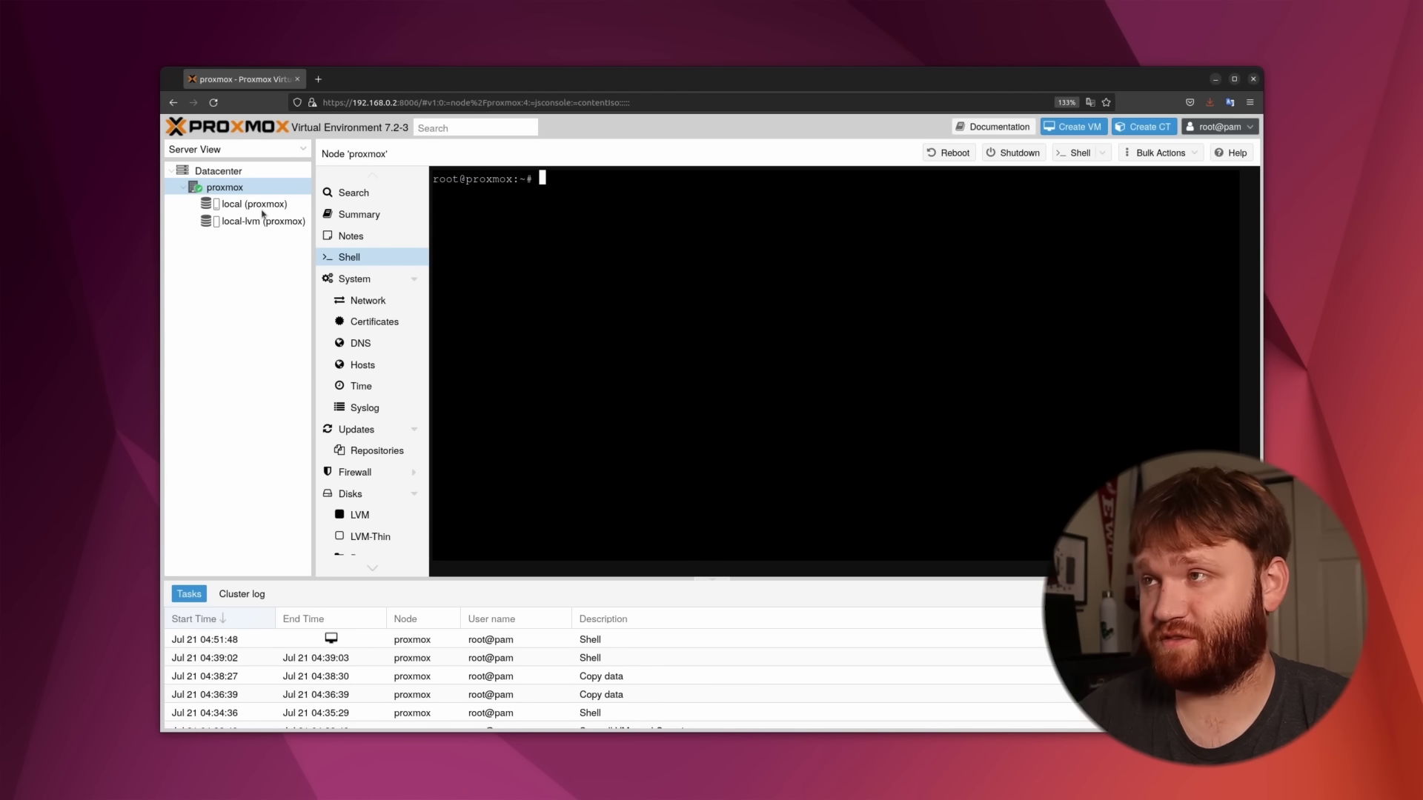
View the ISO images in the local storage and start creating a virtual machine named Win11
click(259, 206)
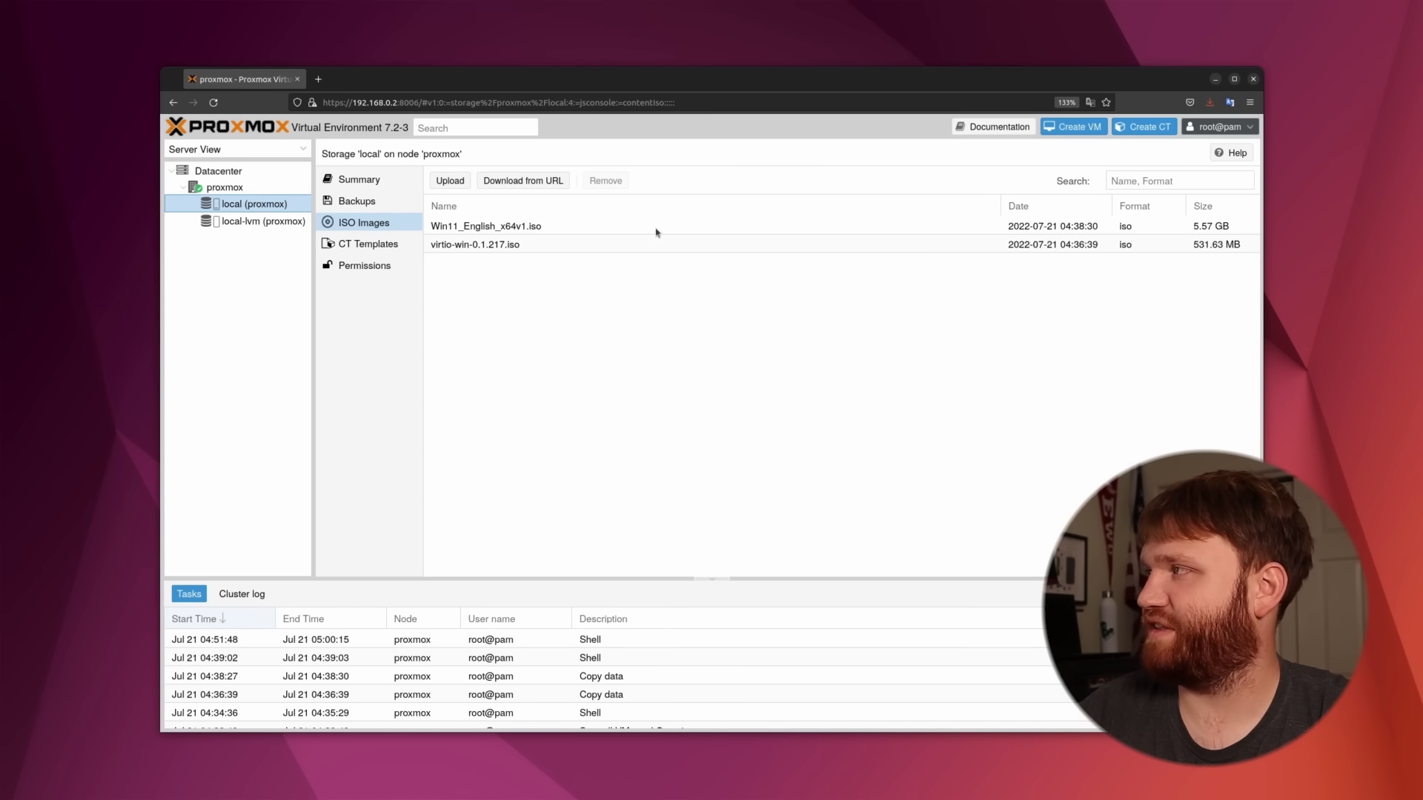
click(1082, 131)
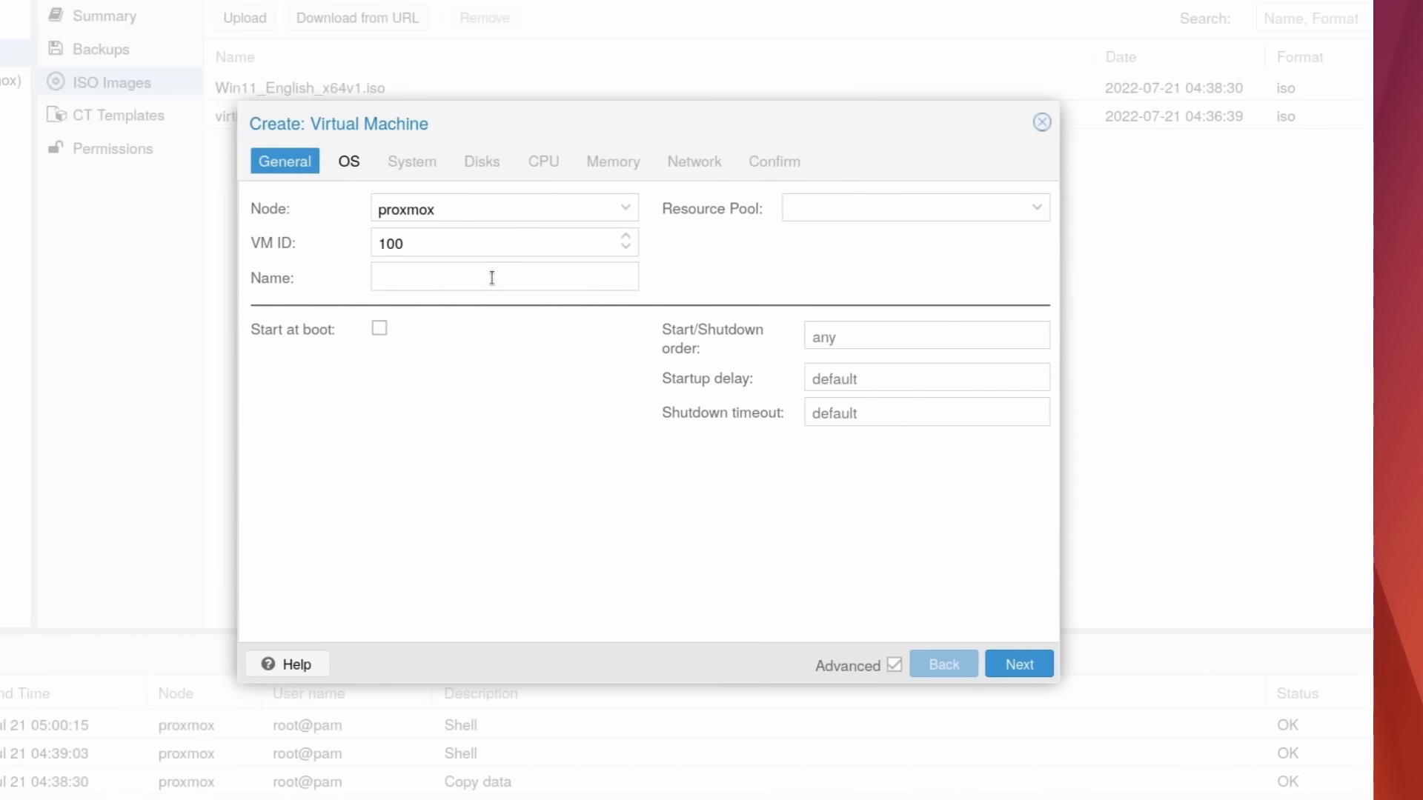
click(537, 278)
text(W)
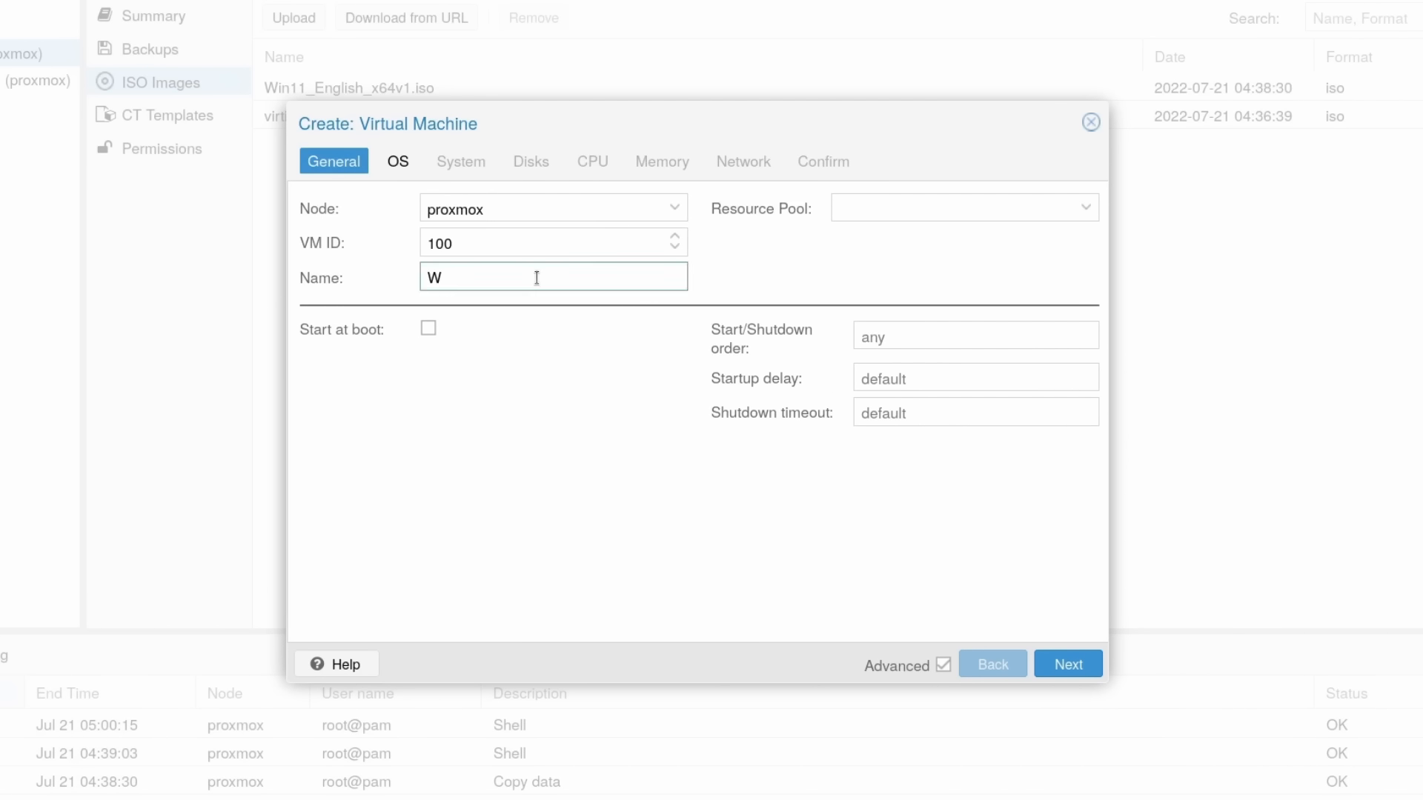
text(in11)
click(1052, 664)
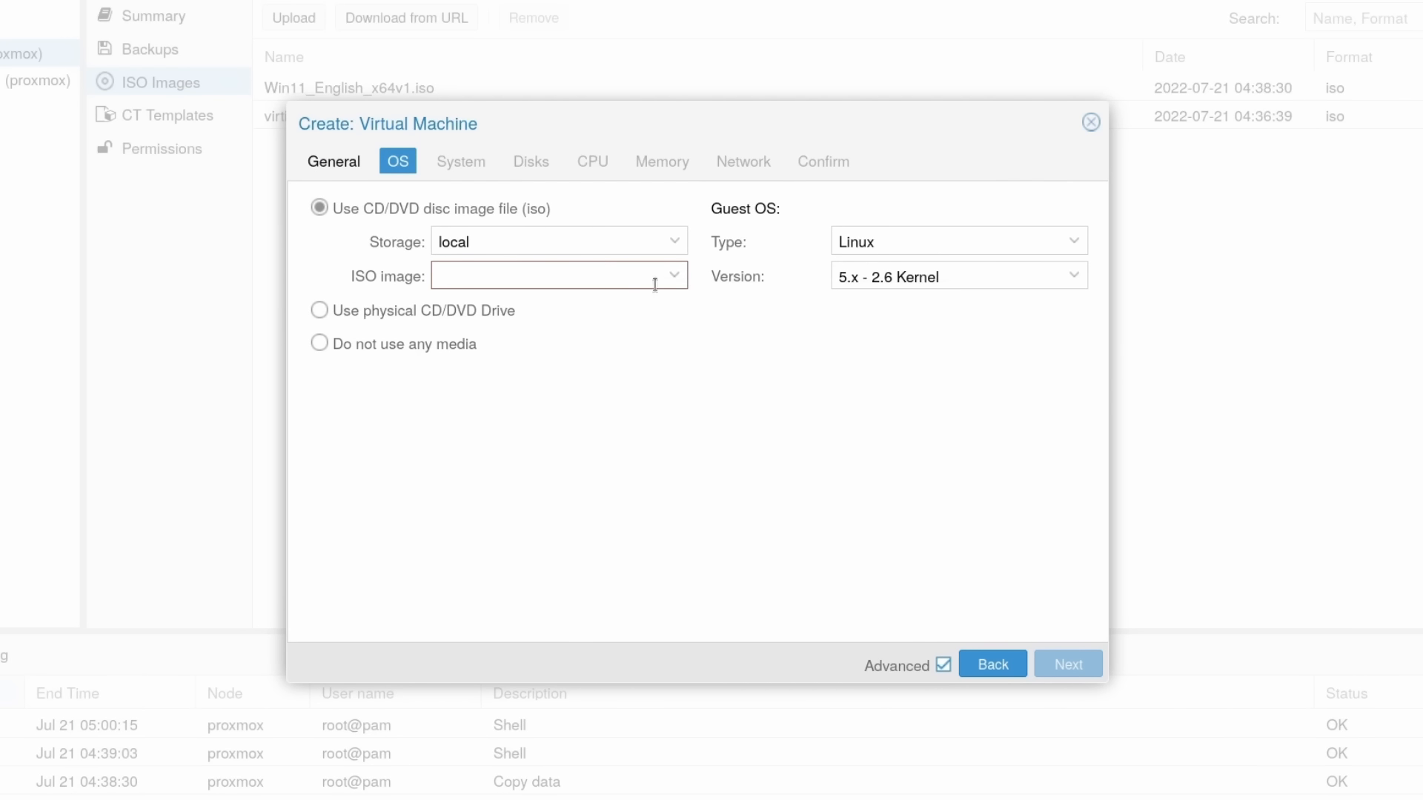
Use Win11_English_x64v1.iso as the installation image and set the guest OS type to Microsoft Windows, version 11/2022
click(656, 276)
key(Down)
key(Down)
key(Return)
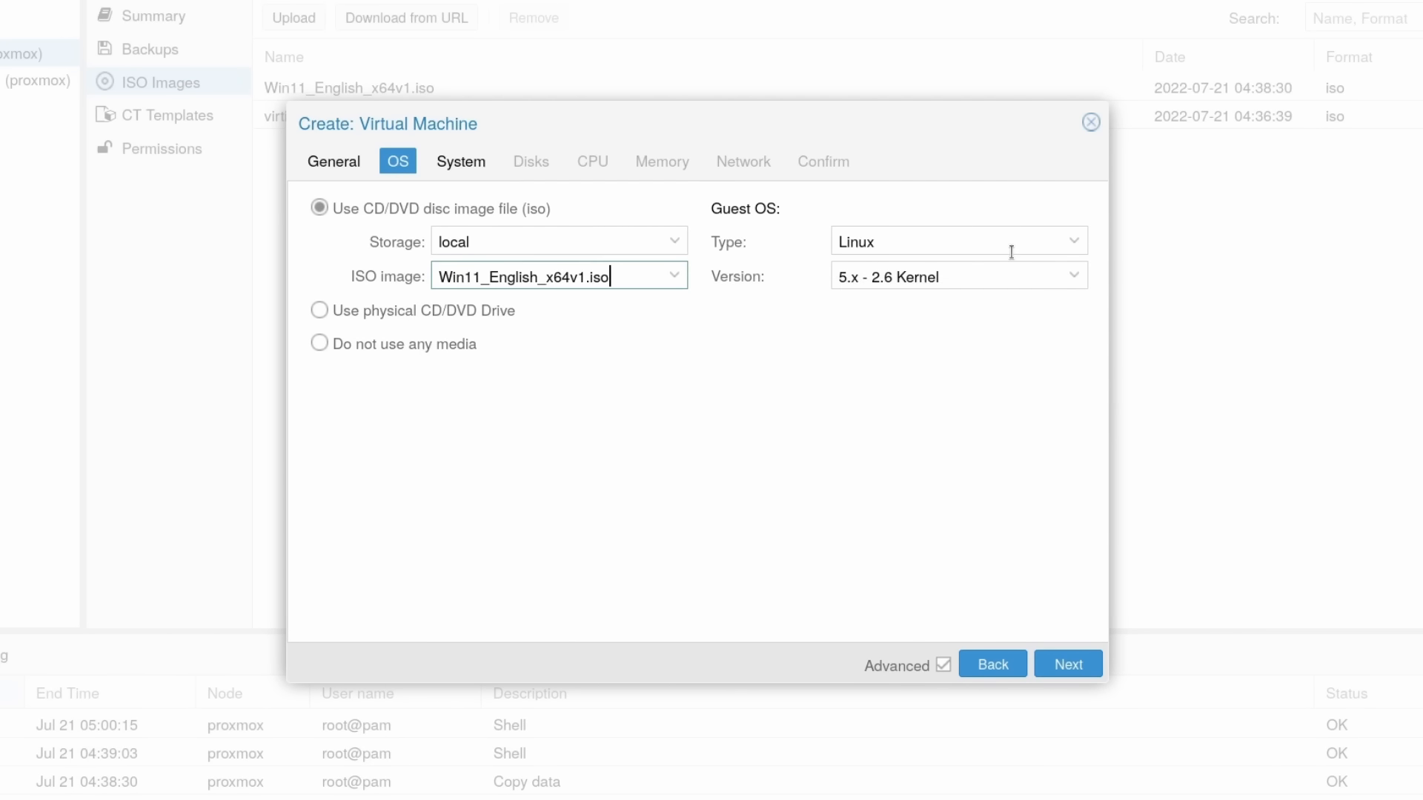
click(1015, 248)
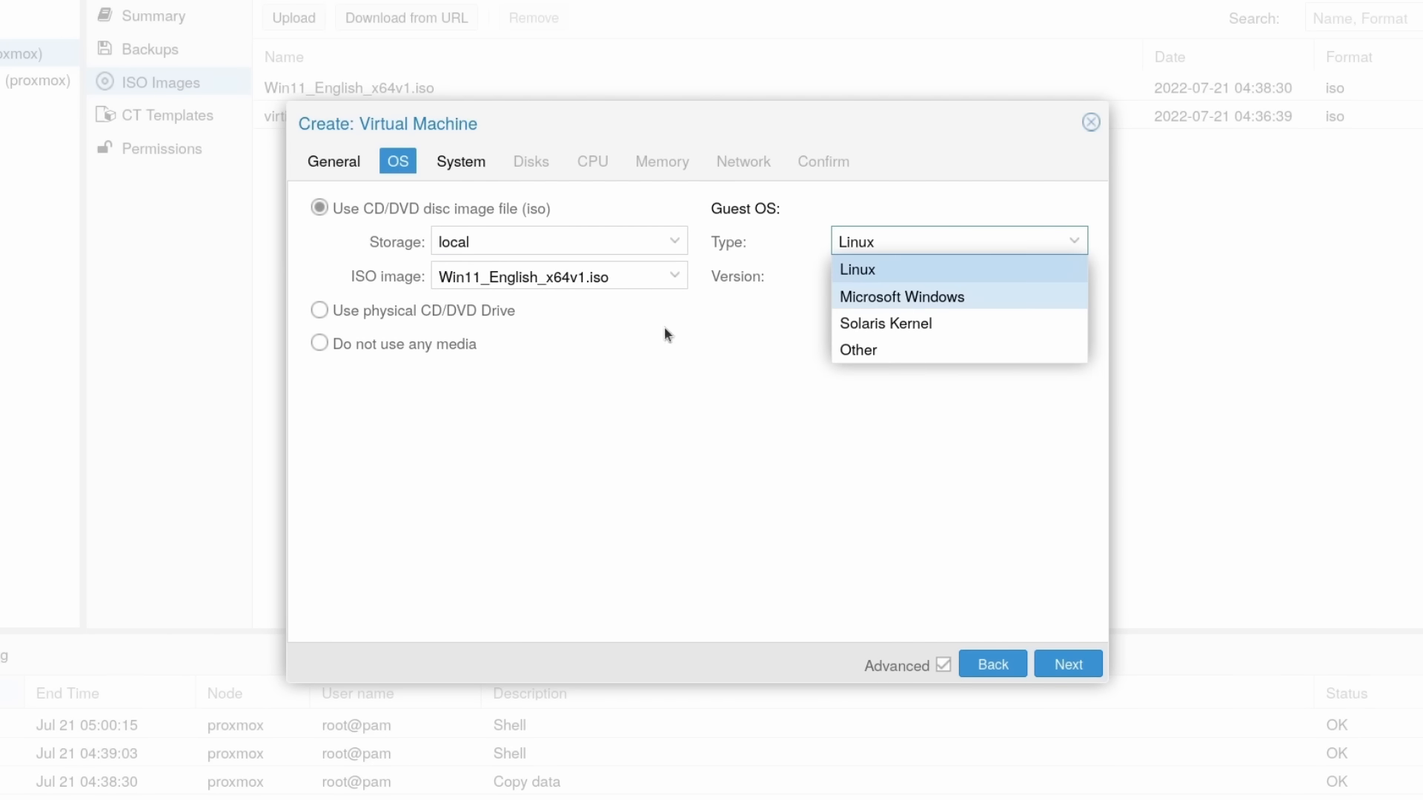
click(889, 294)
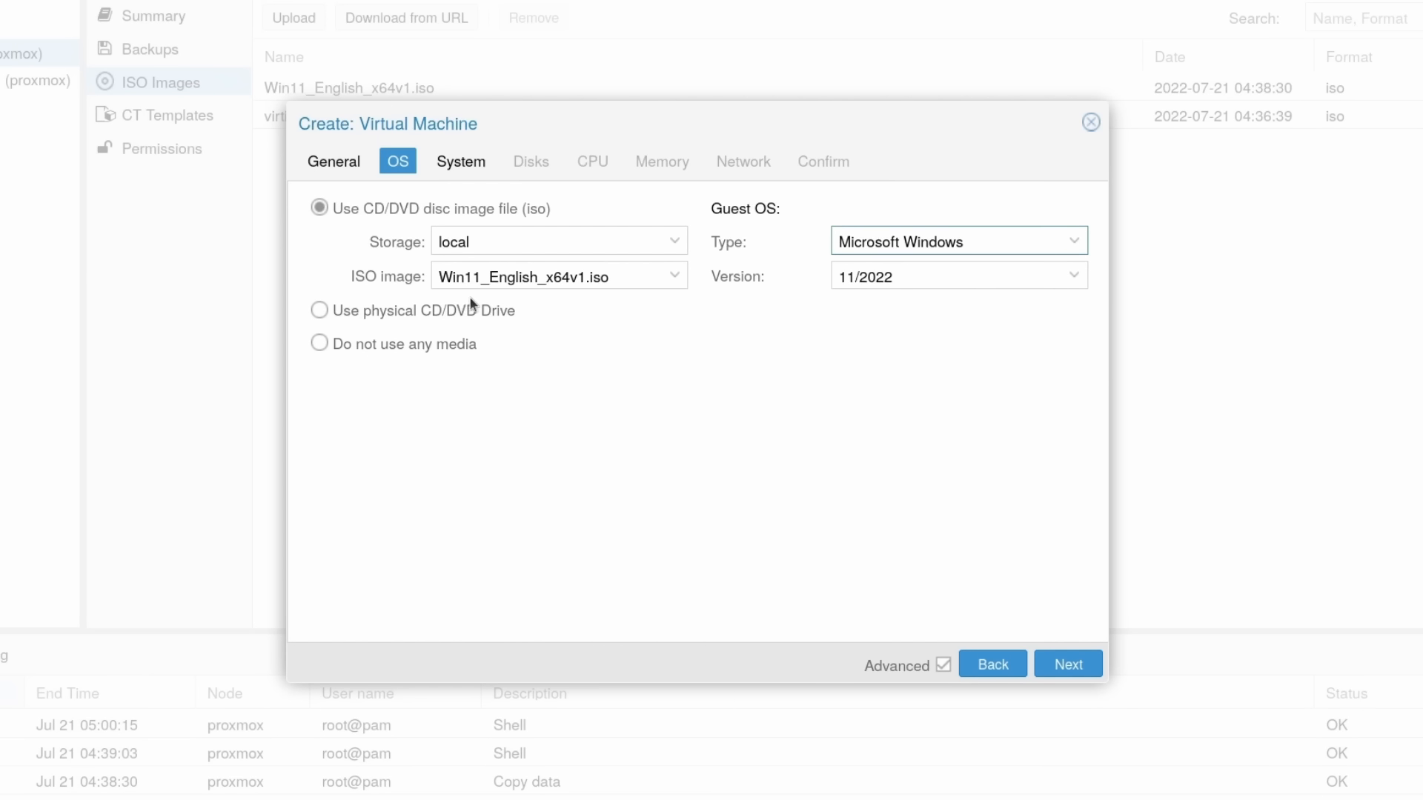
click(1068, 664)
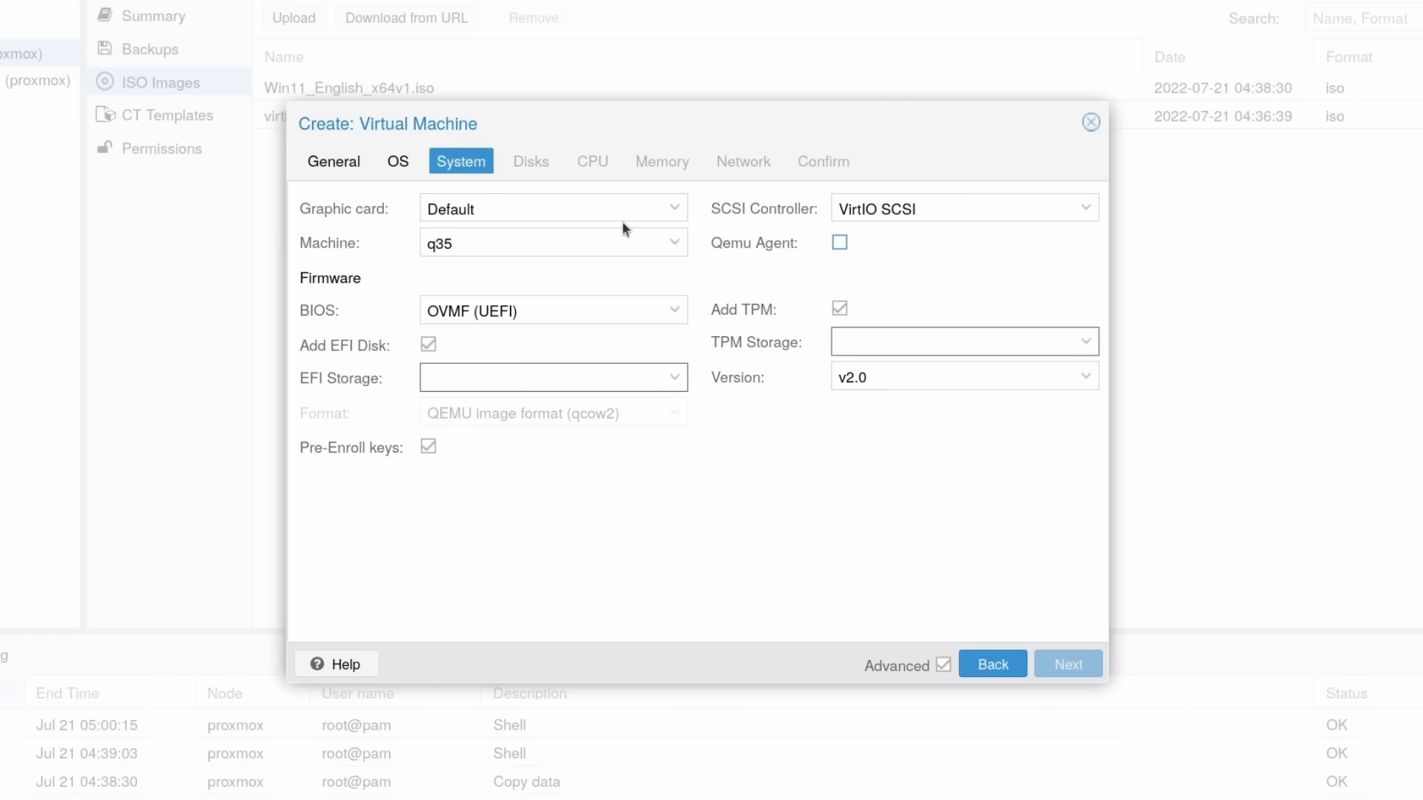
Set the SCSI controller to VirtIO SCSI single and use local-lvm for both the TPM and EFI storage
click(1085, 210)
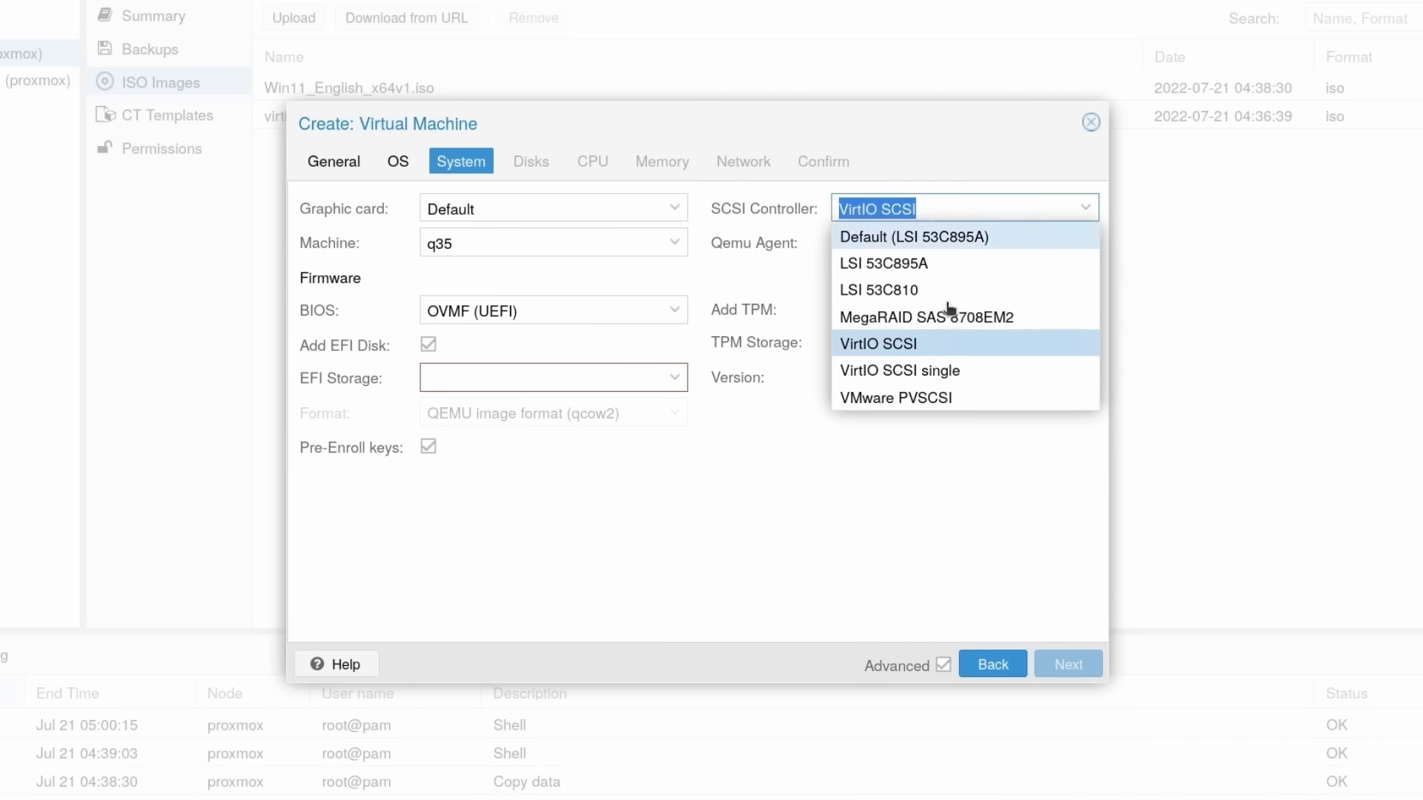
click(911, 371)
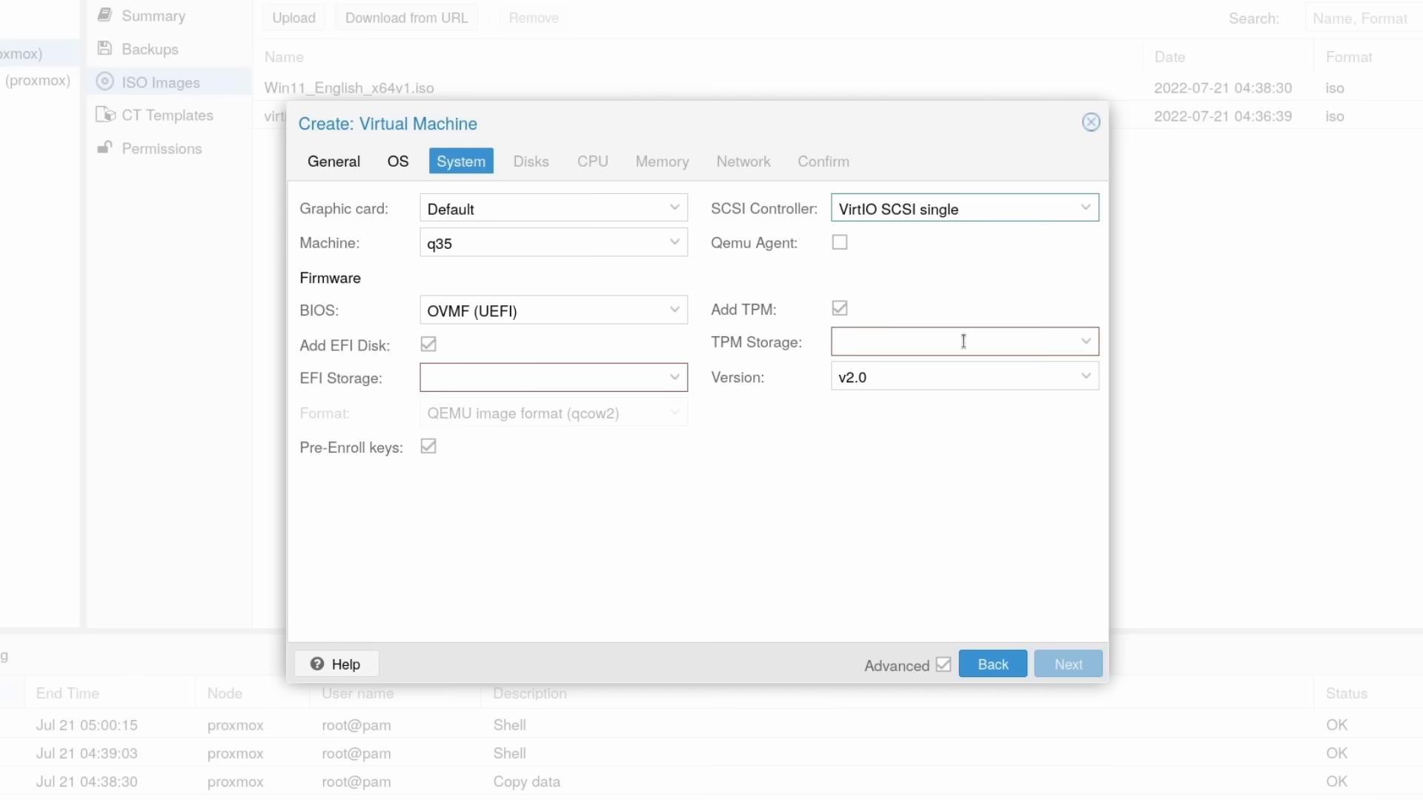
click(1015, 341)
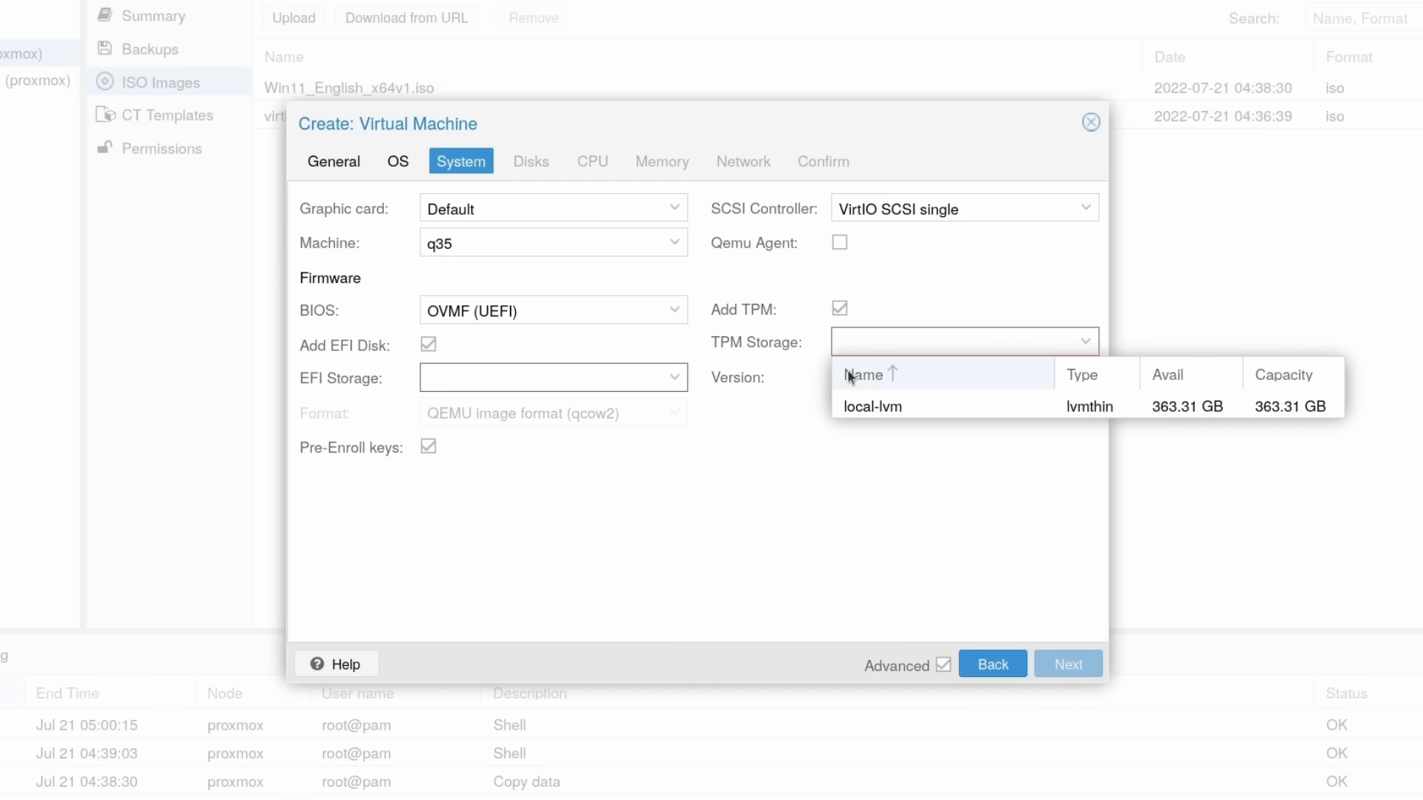
click(866, 408)
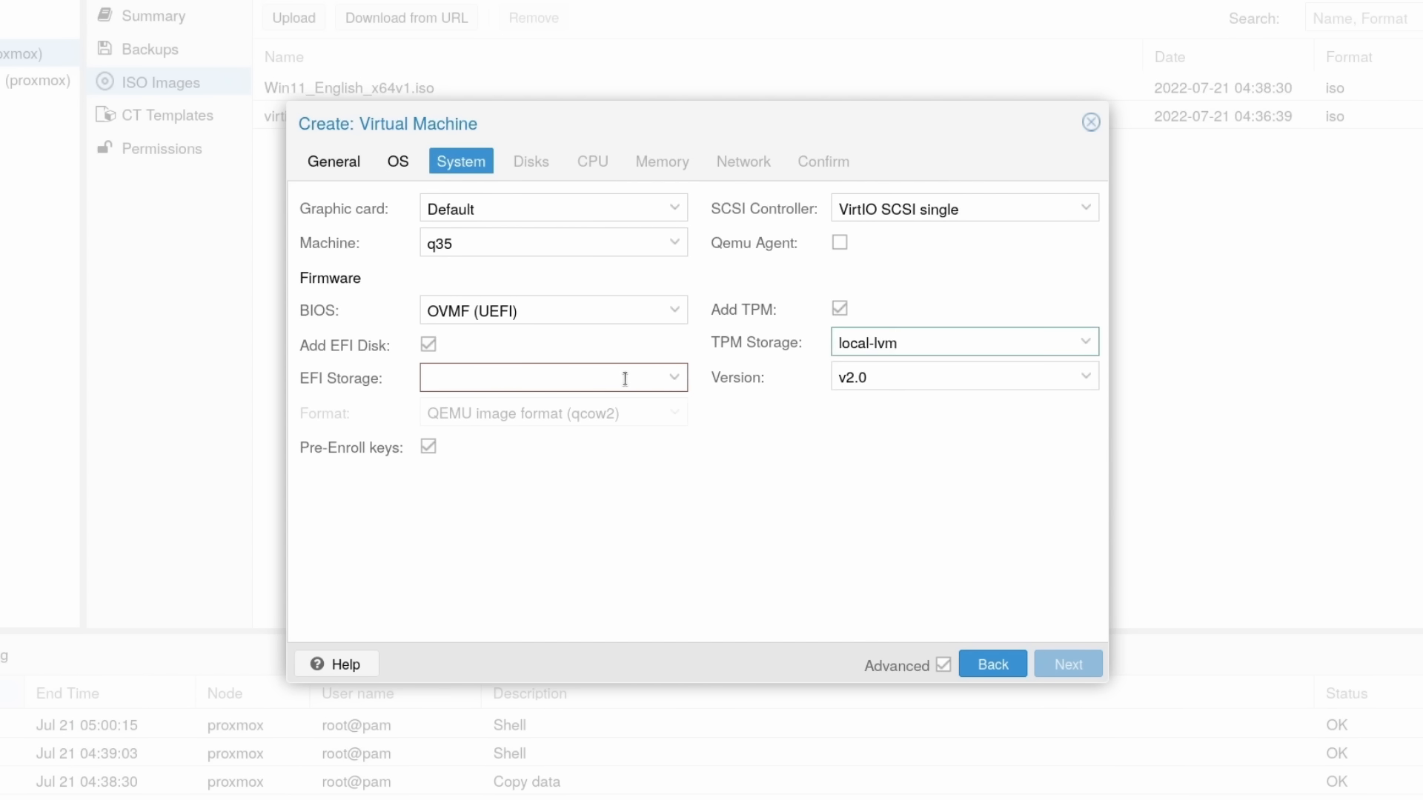
click(626, 377)
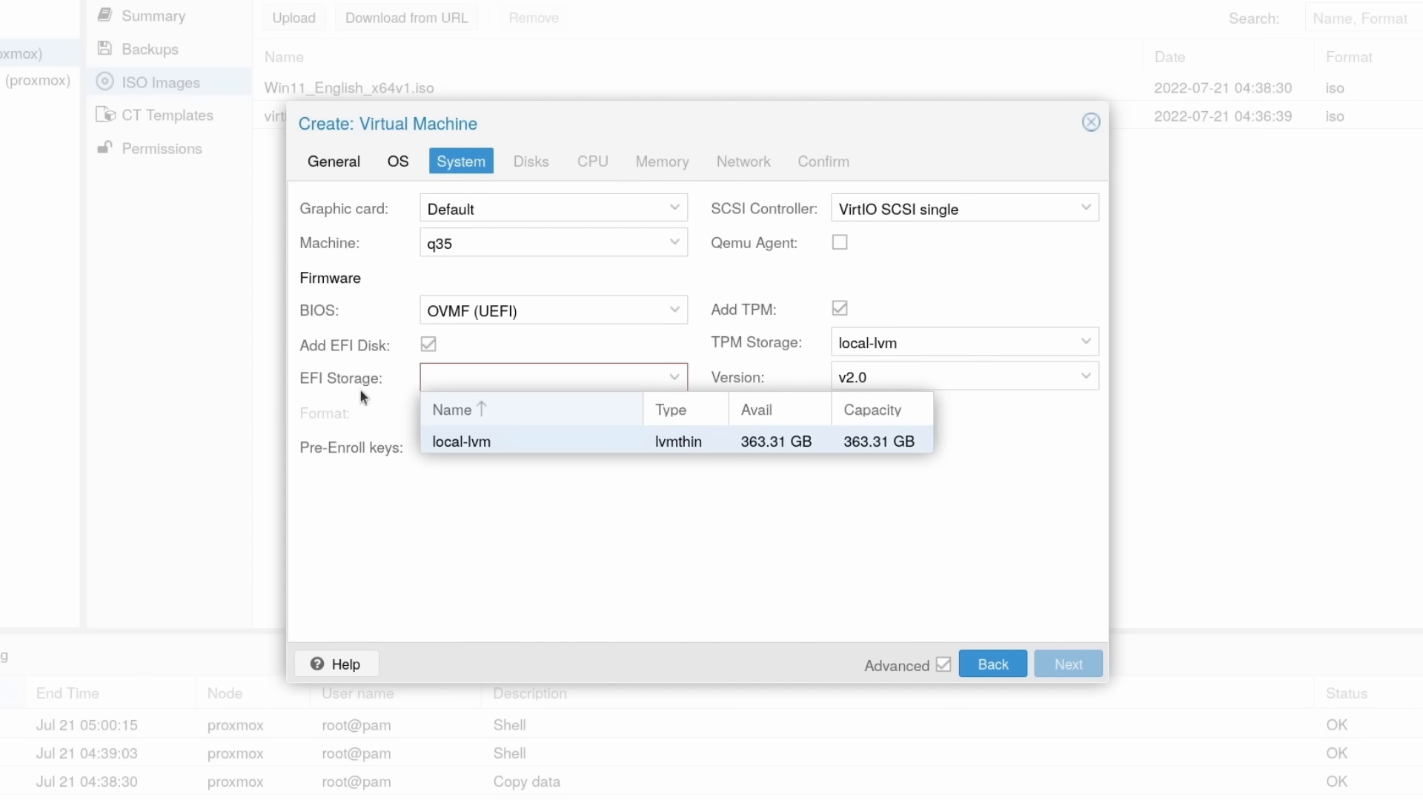
click(445, 441)
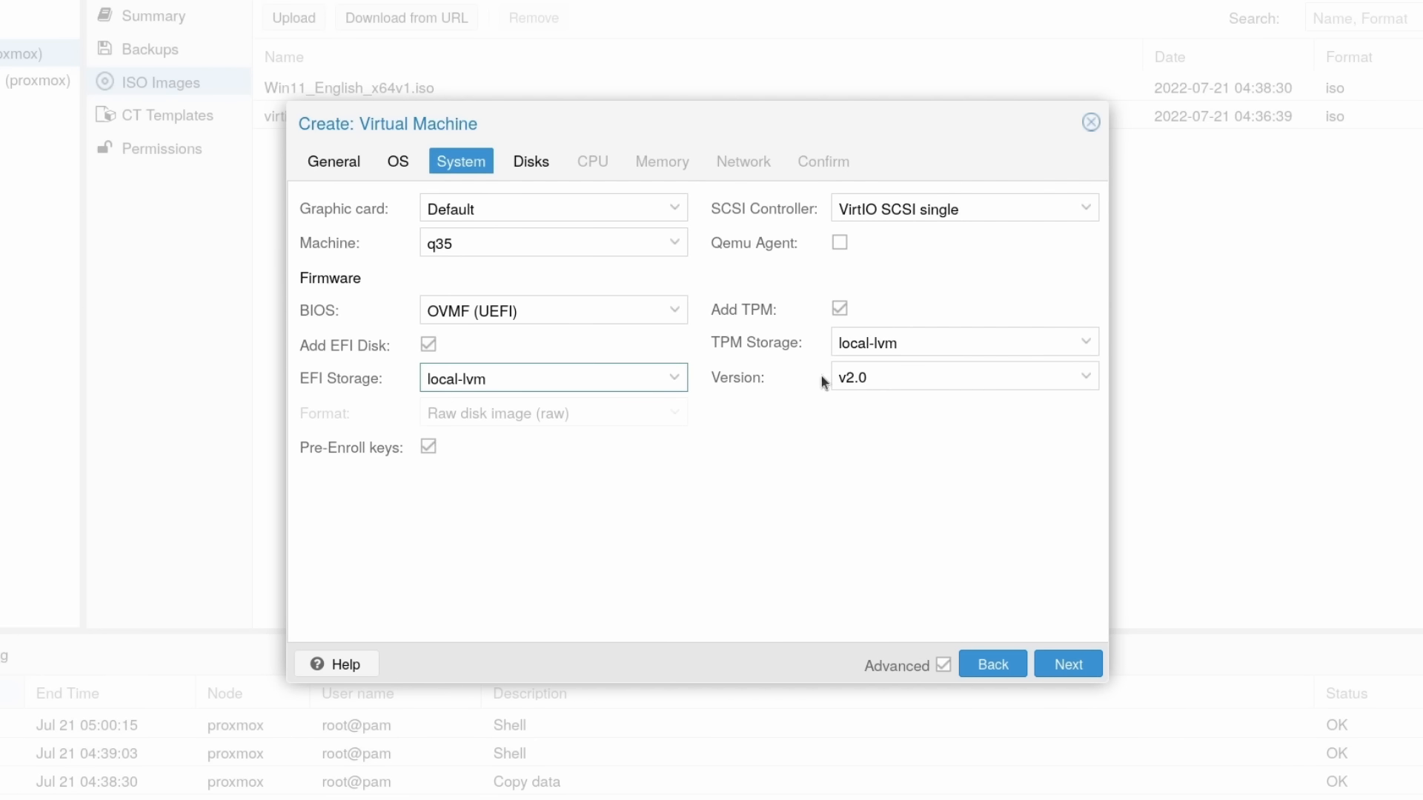
click(1065, 670)
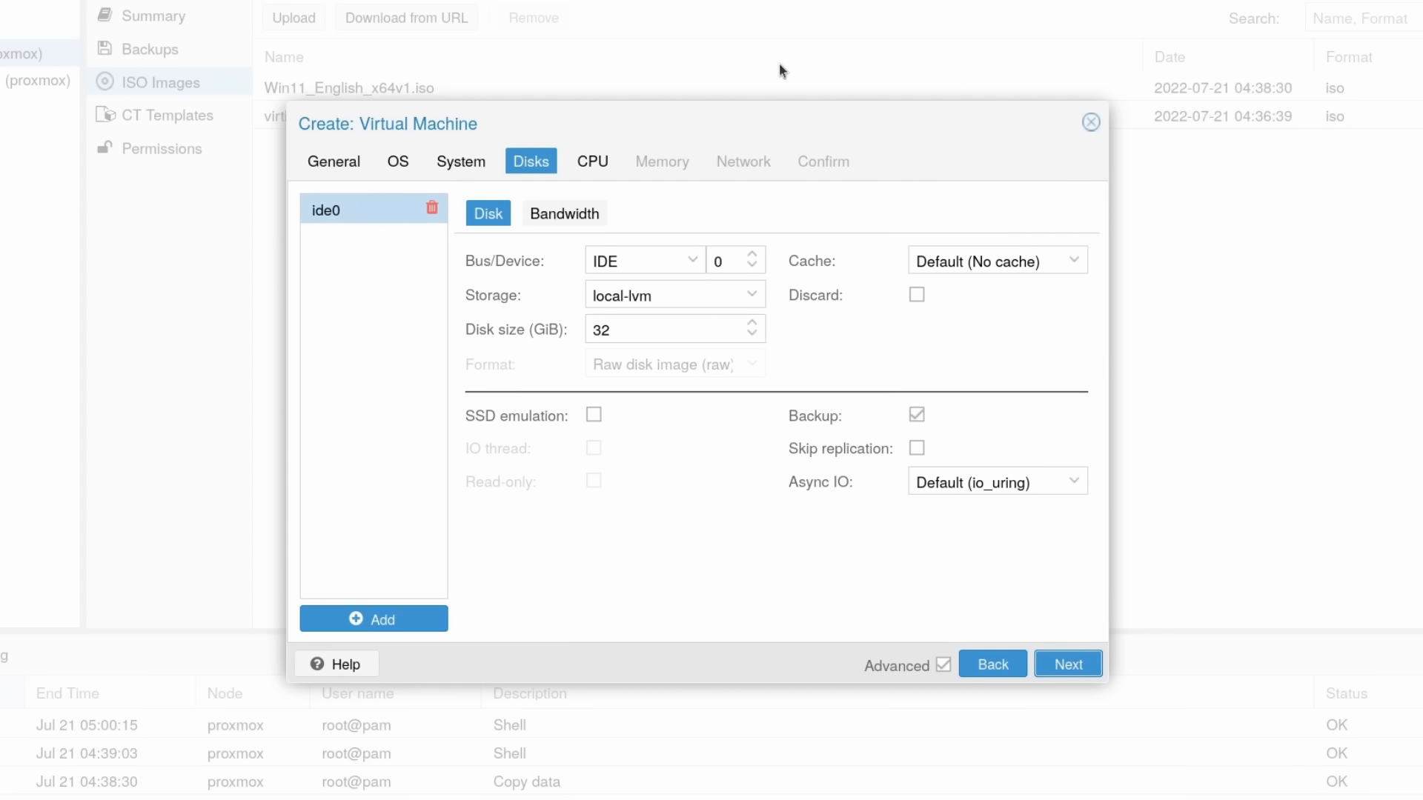
Configure the virtual disk with the SCSI bus and a size of 256 GiB, and continue to the CPU settings
click(675, 265)
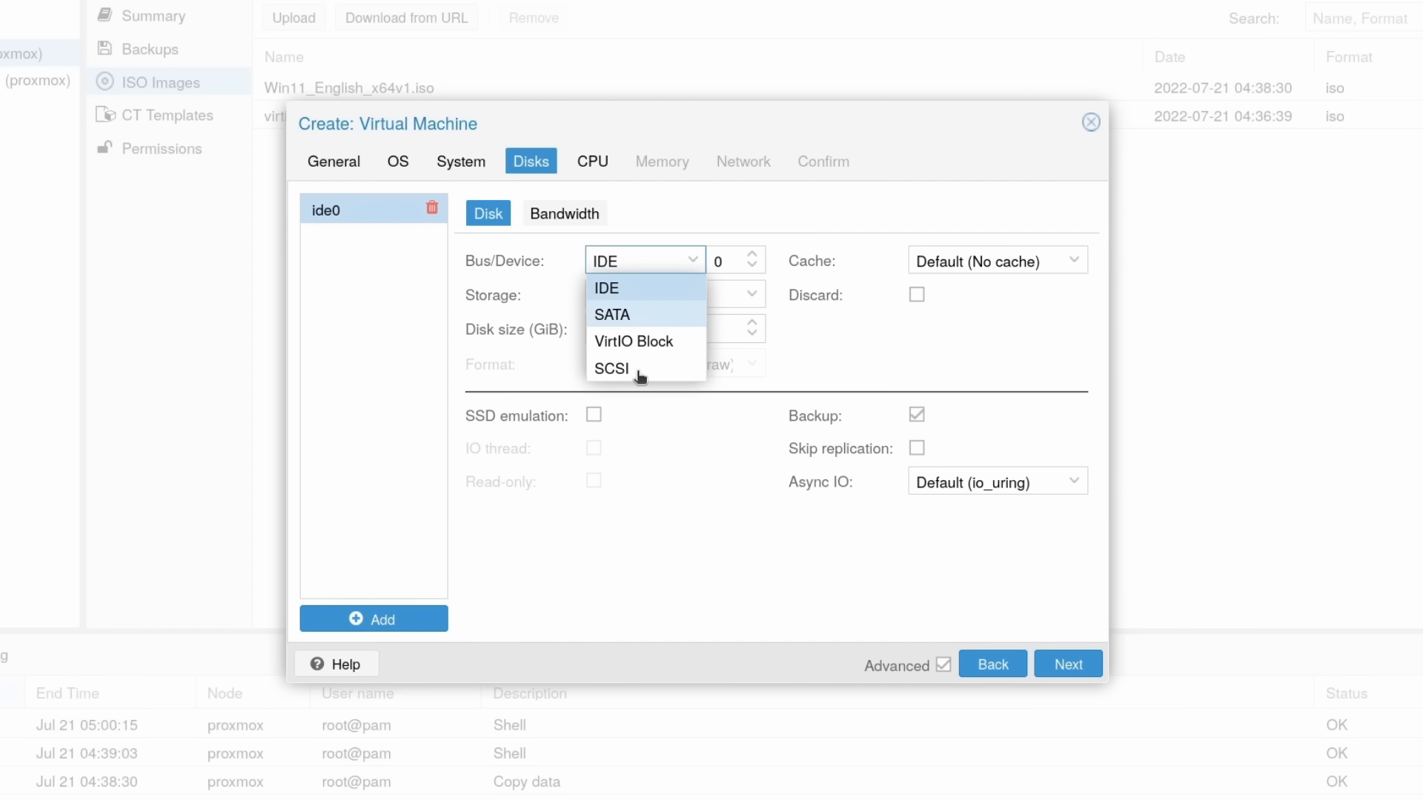
click(638, 366)
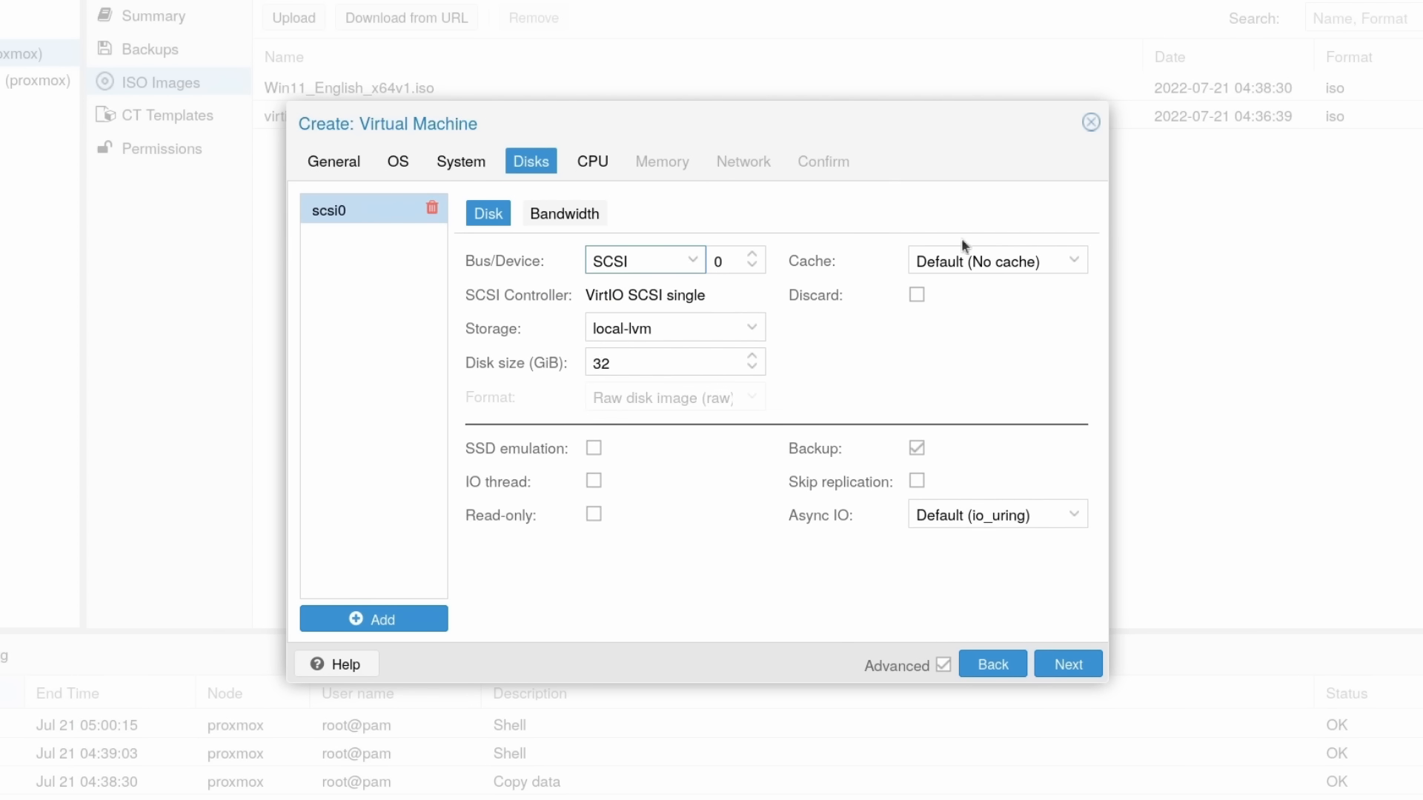
drag(656, 357, 577, 368)
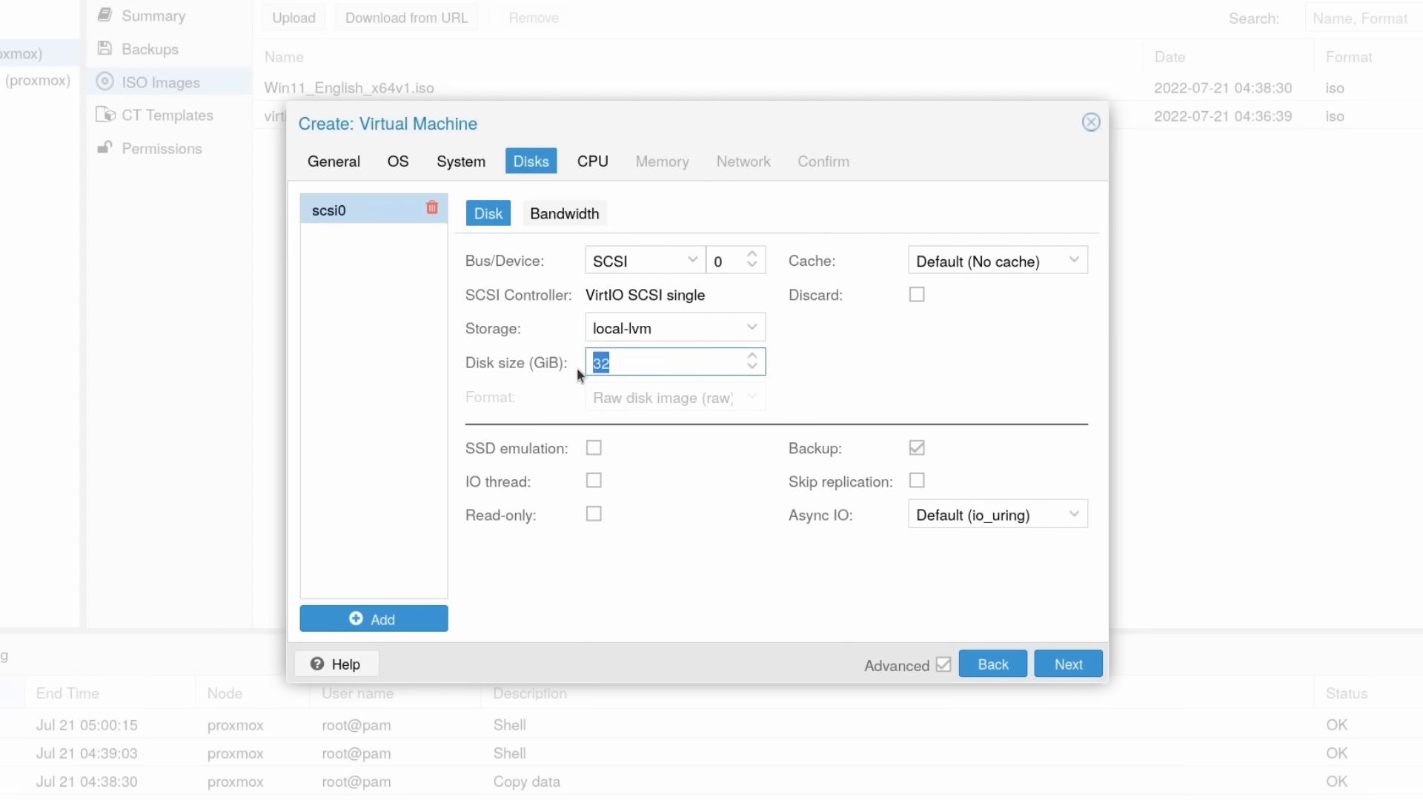
text(256)
click(1066, 662)
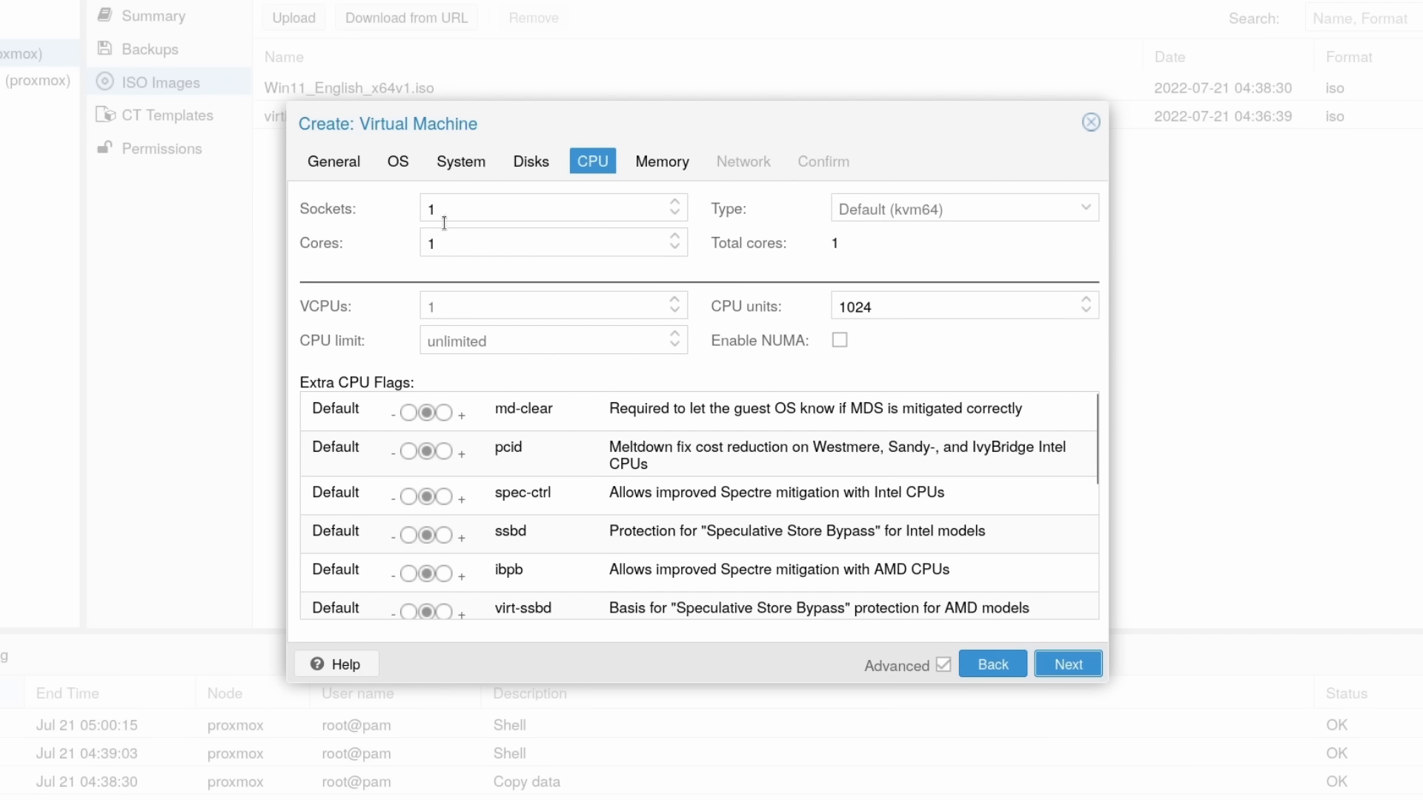
Give the virtual machine 4 CPU cores and 16384 MiB of memory, and continue to the network settings
double_click(436, 240)
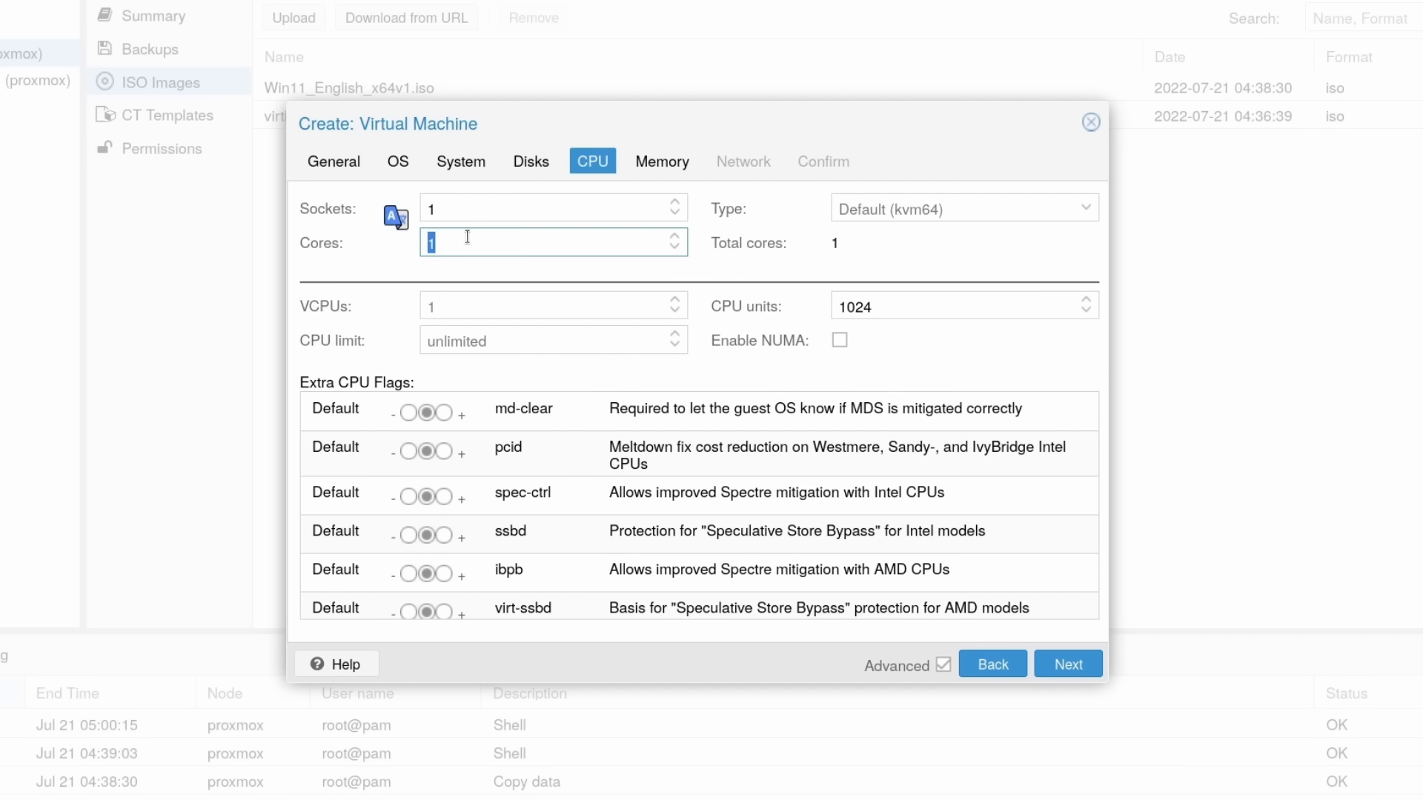
text(4)
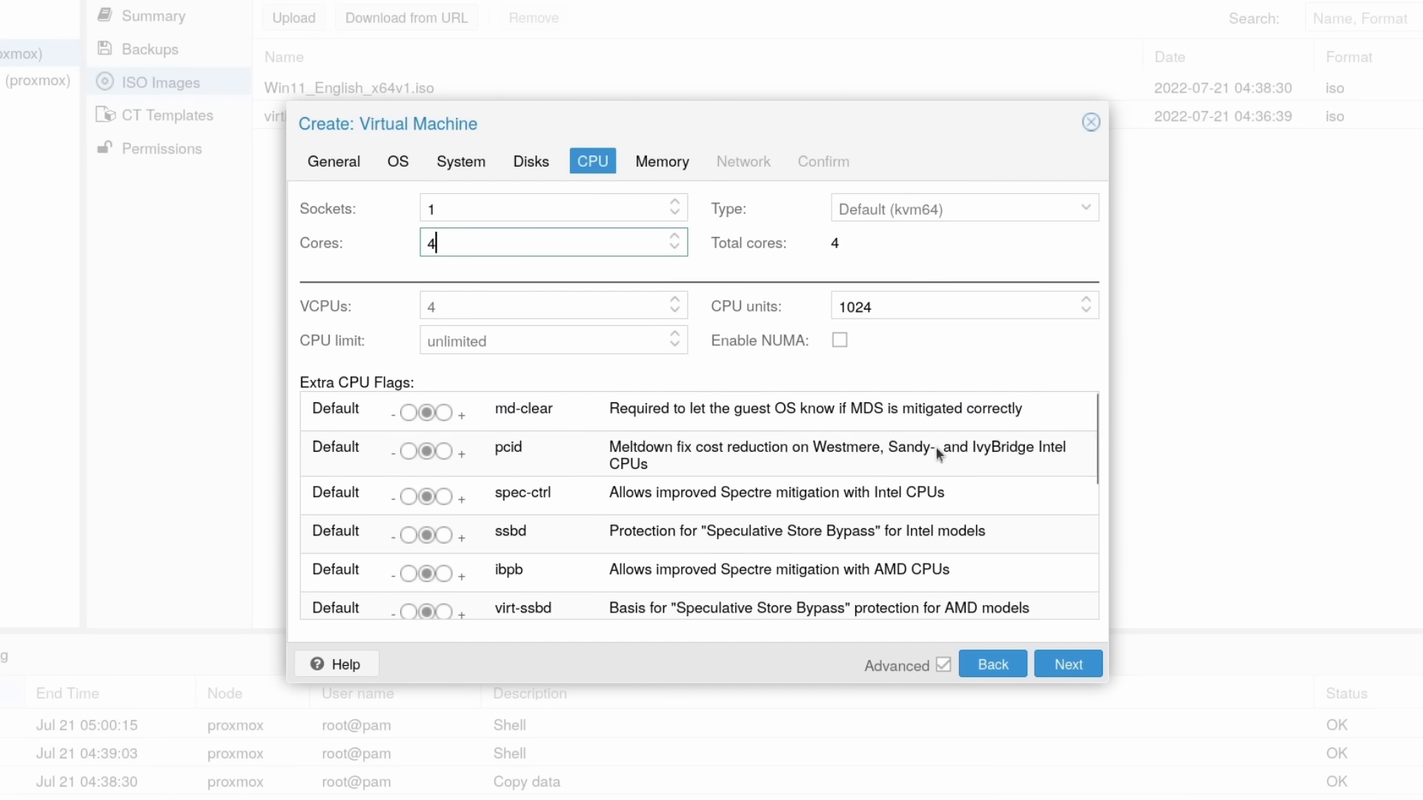
click(1068, 665)
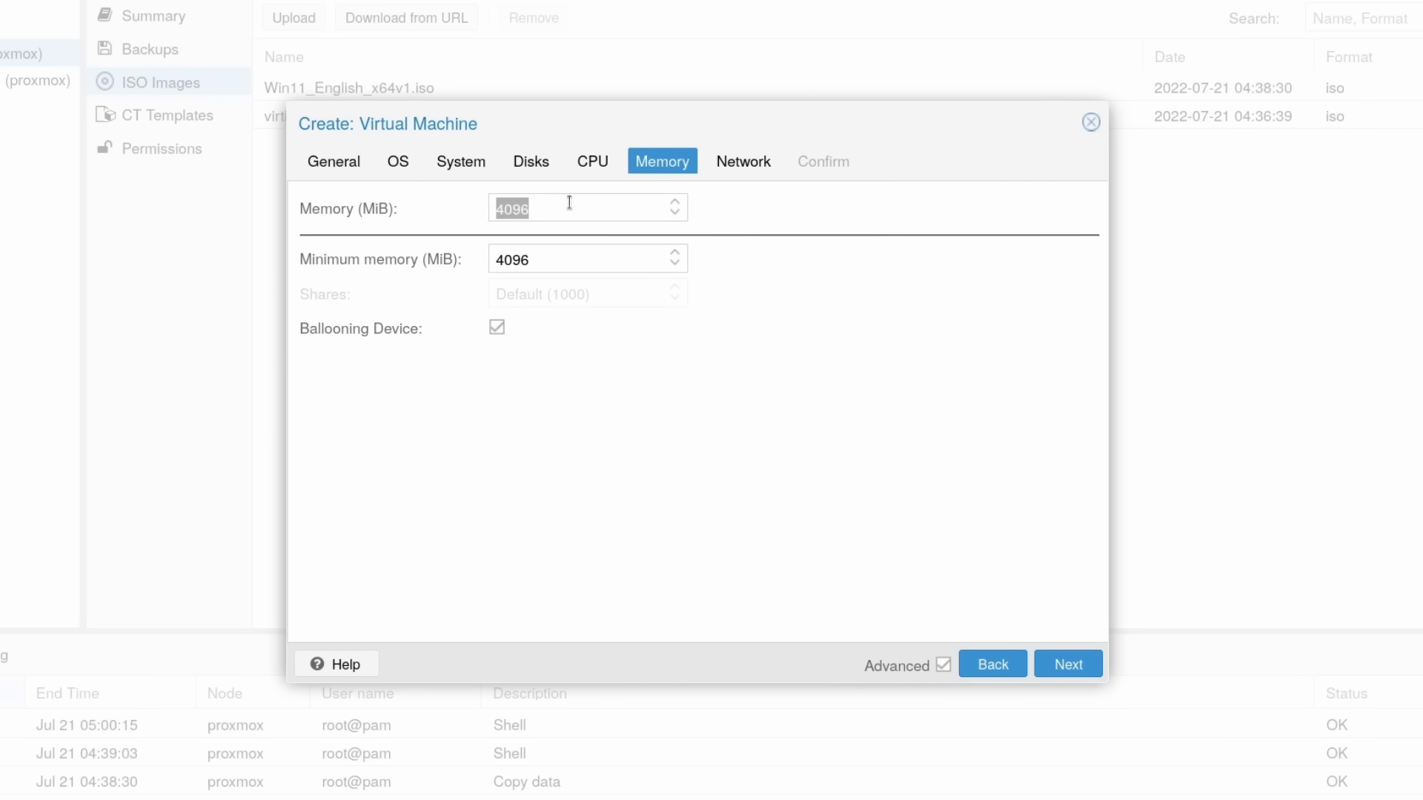
drag(568, 207, 489, 210)
text(16384)
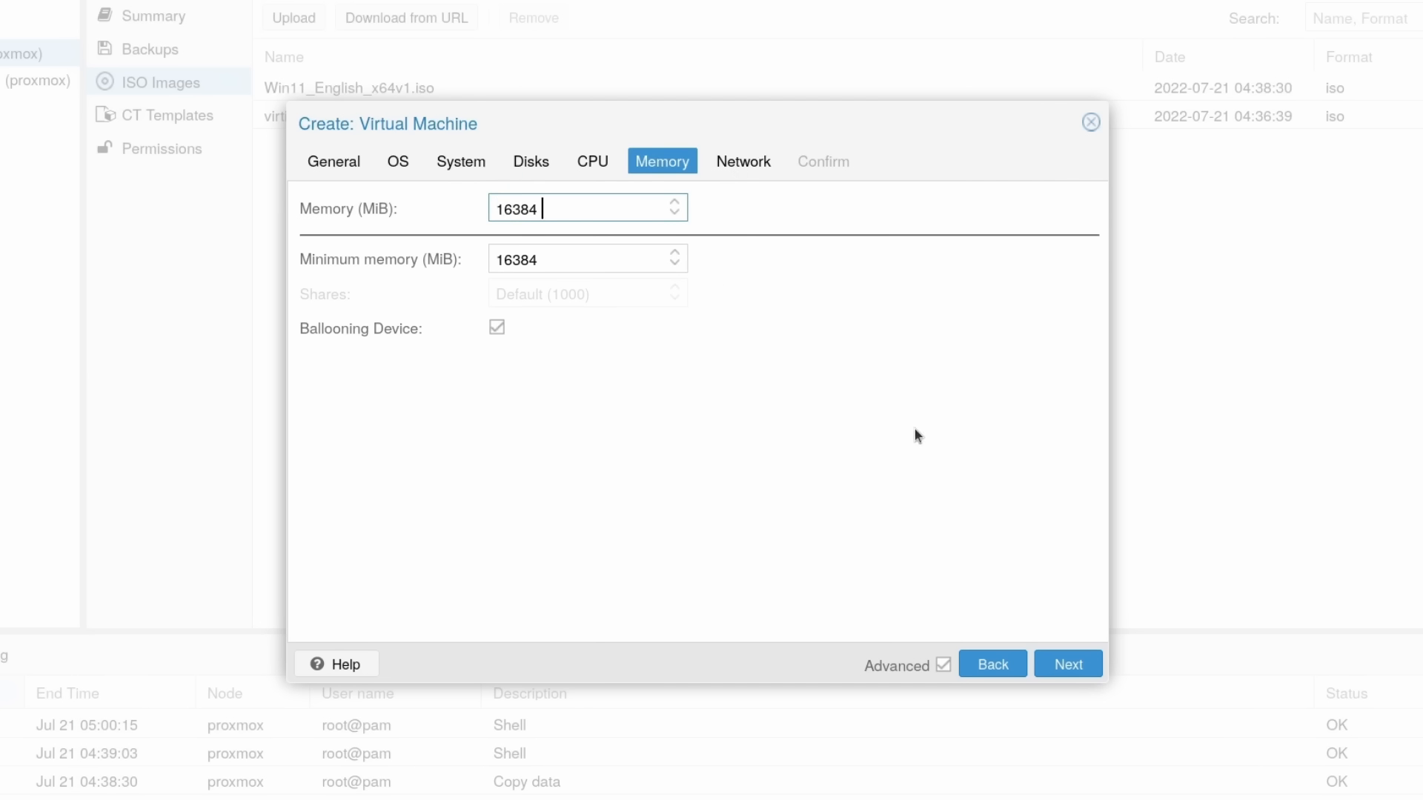
click(1082, 676)
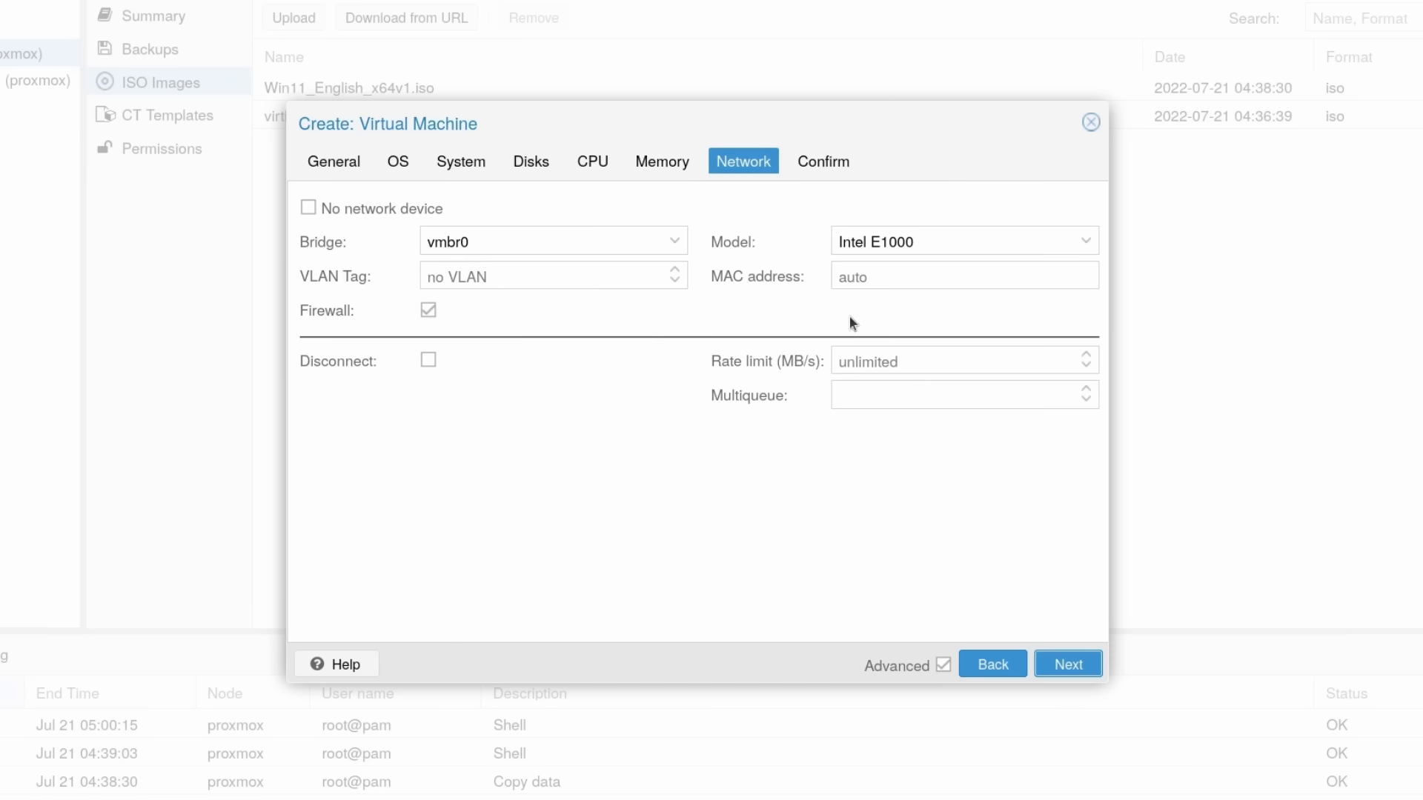
Set the network model to VirtIO (paravirtualized), review the configuration summary and finish creating the virtual machine
click(1088, 245)
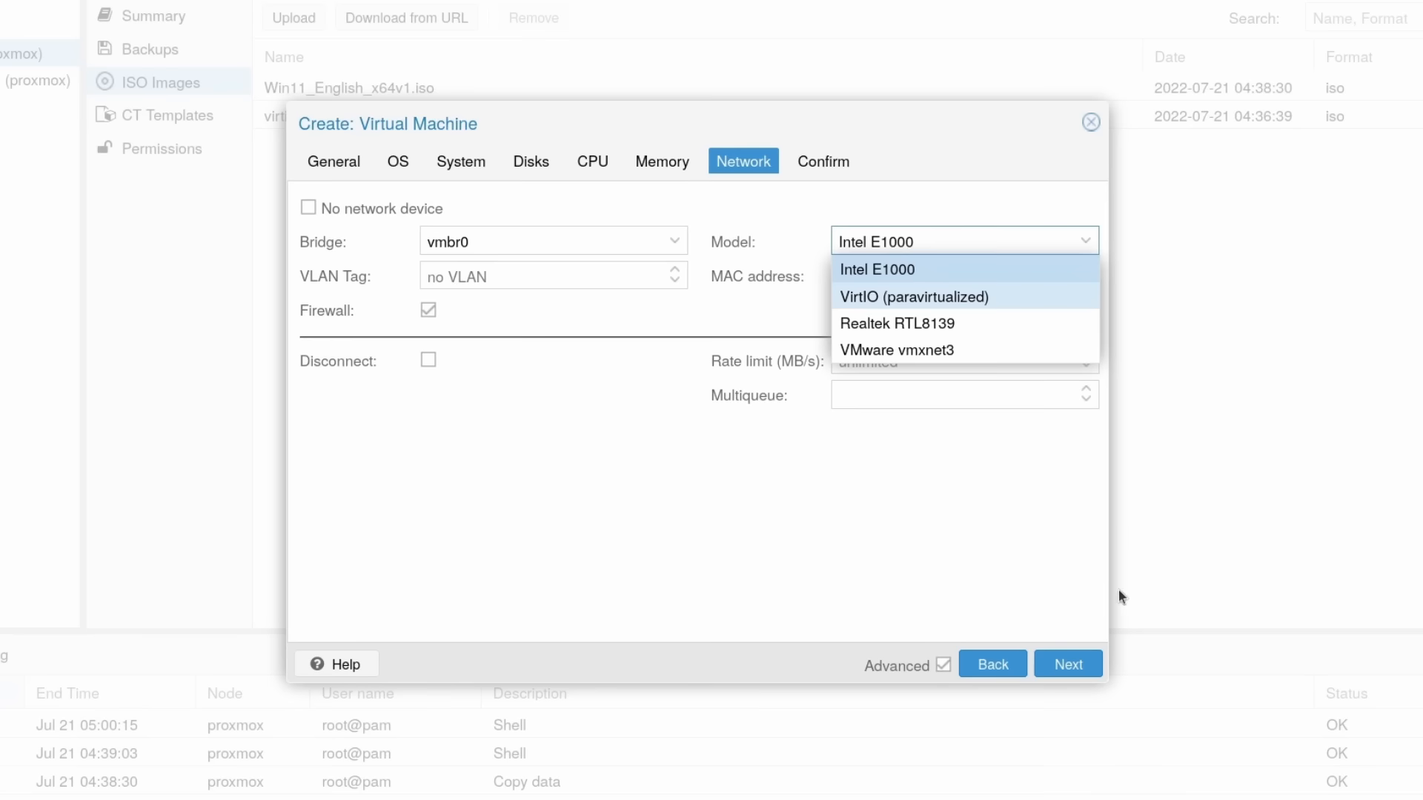
key(Return)
click(1068, 664)
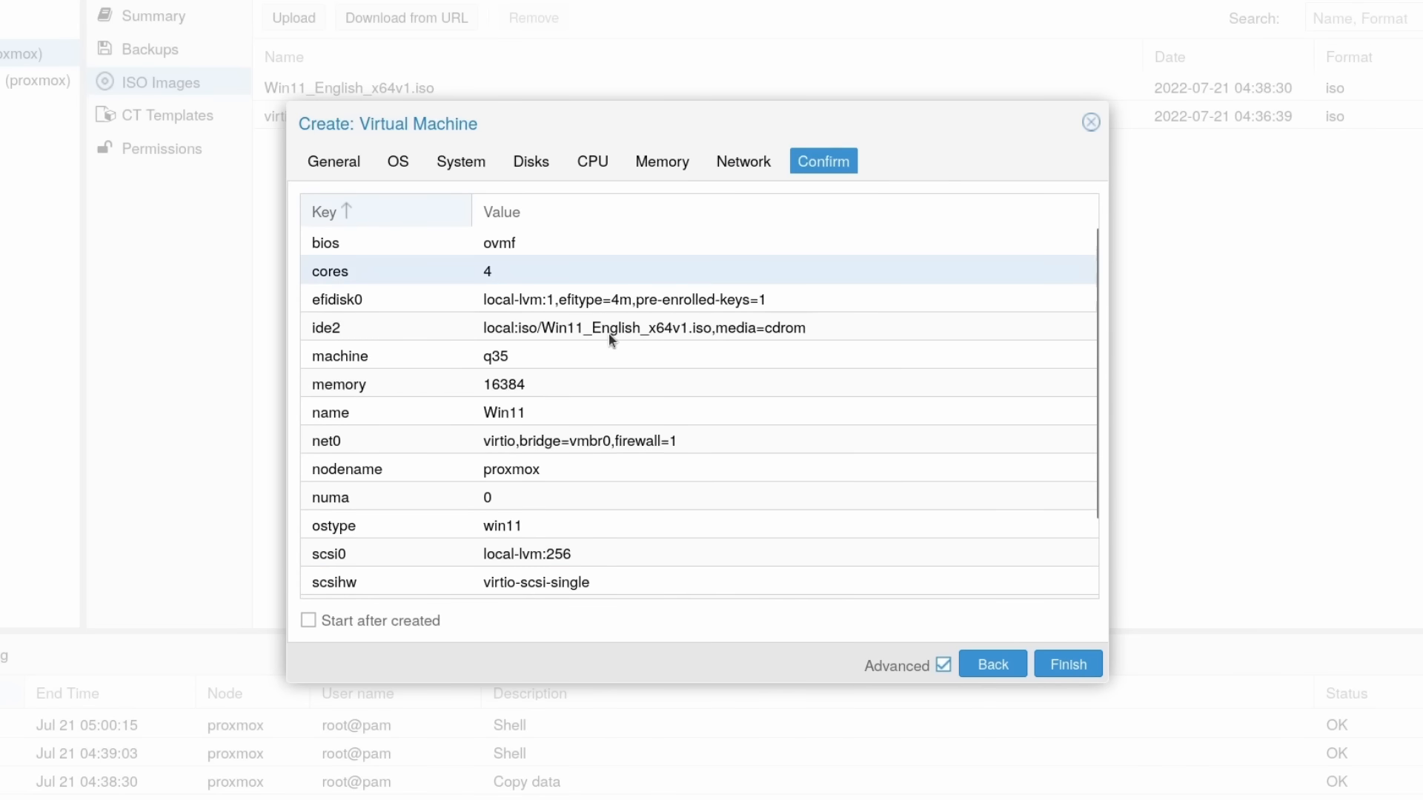
scroll(615, 356, down, 3)
scroll(638, 430, up, 3)
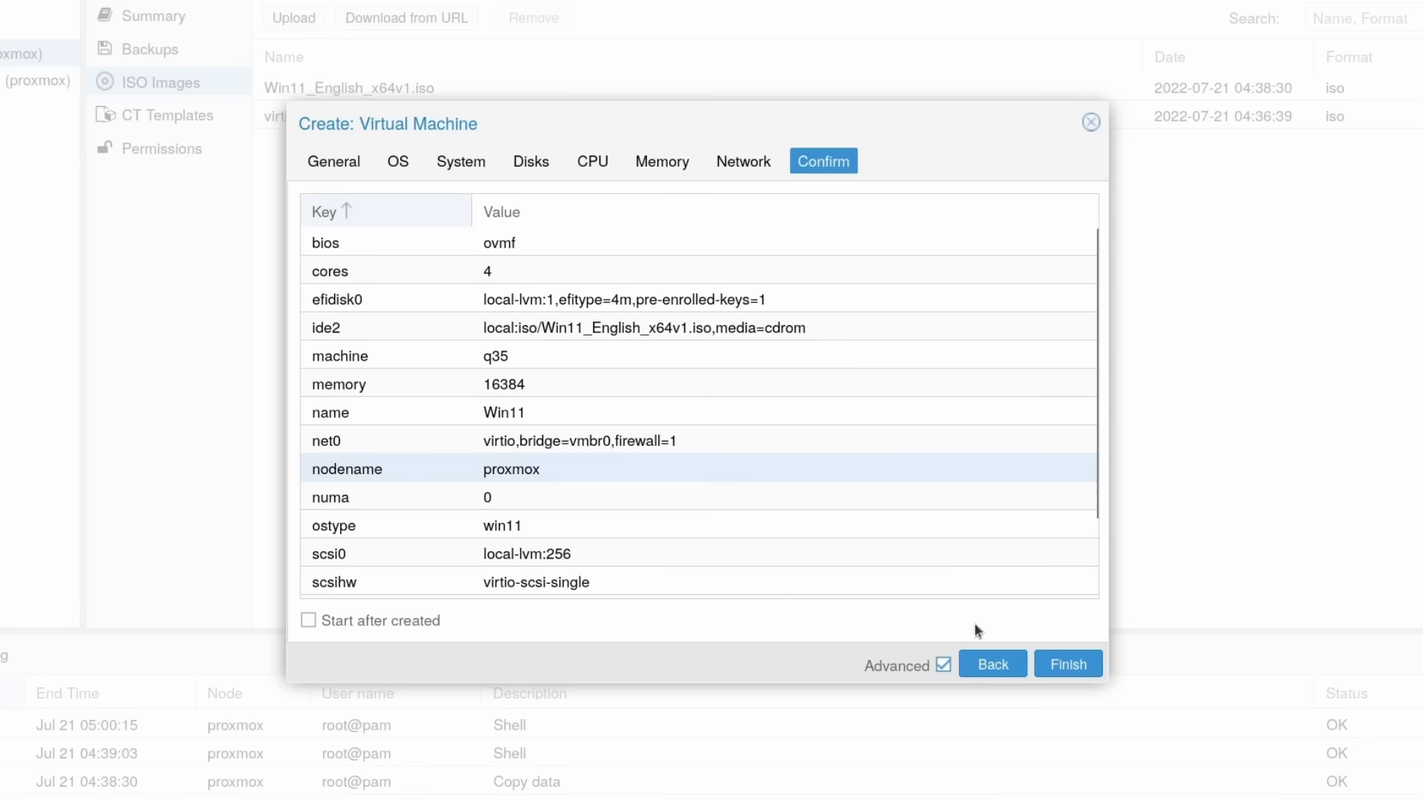
click(1087, 670)
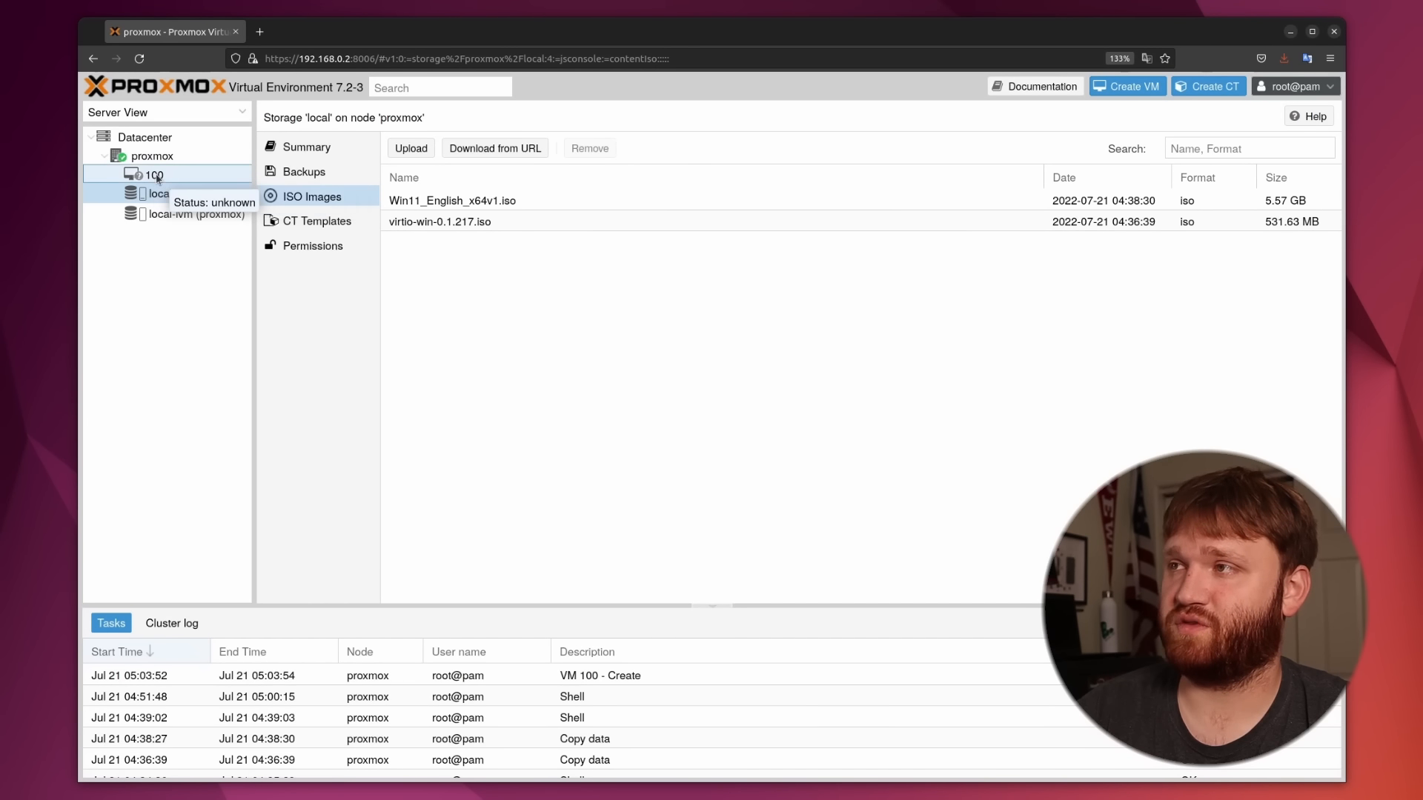
Change the boot order of VM 100 so that the ide2 CD-ROM with the Windows ISO comes first
click(158, 178)
click(302, 246)
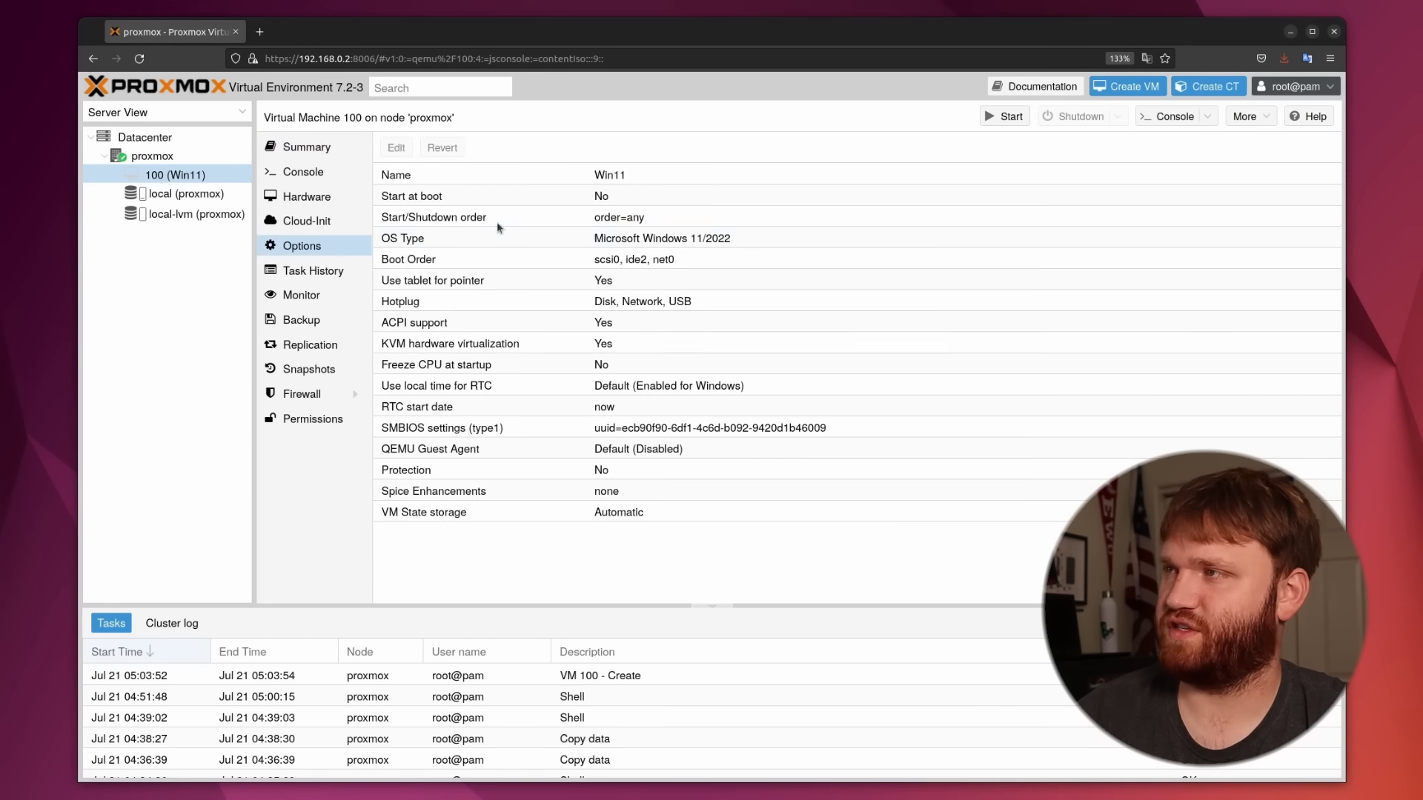
click(683, 267)
click(396, 148)
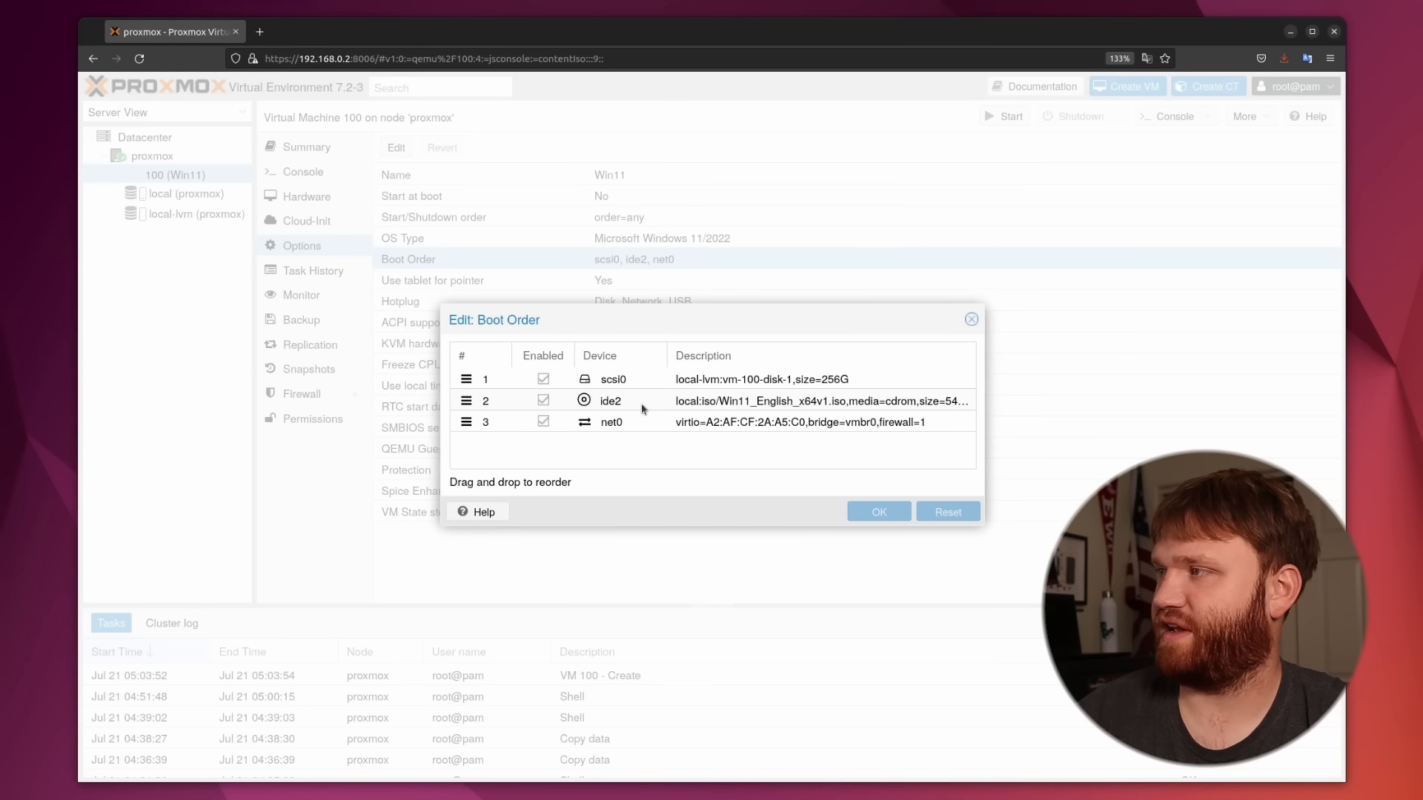
drag(466, 401, 467, 378)
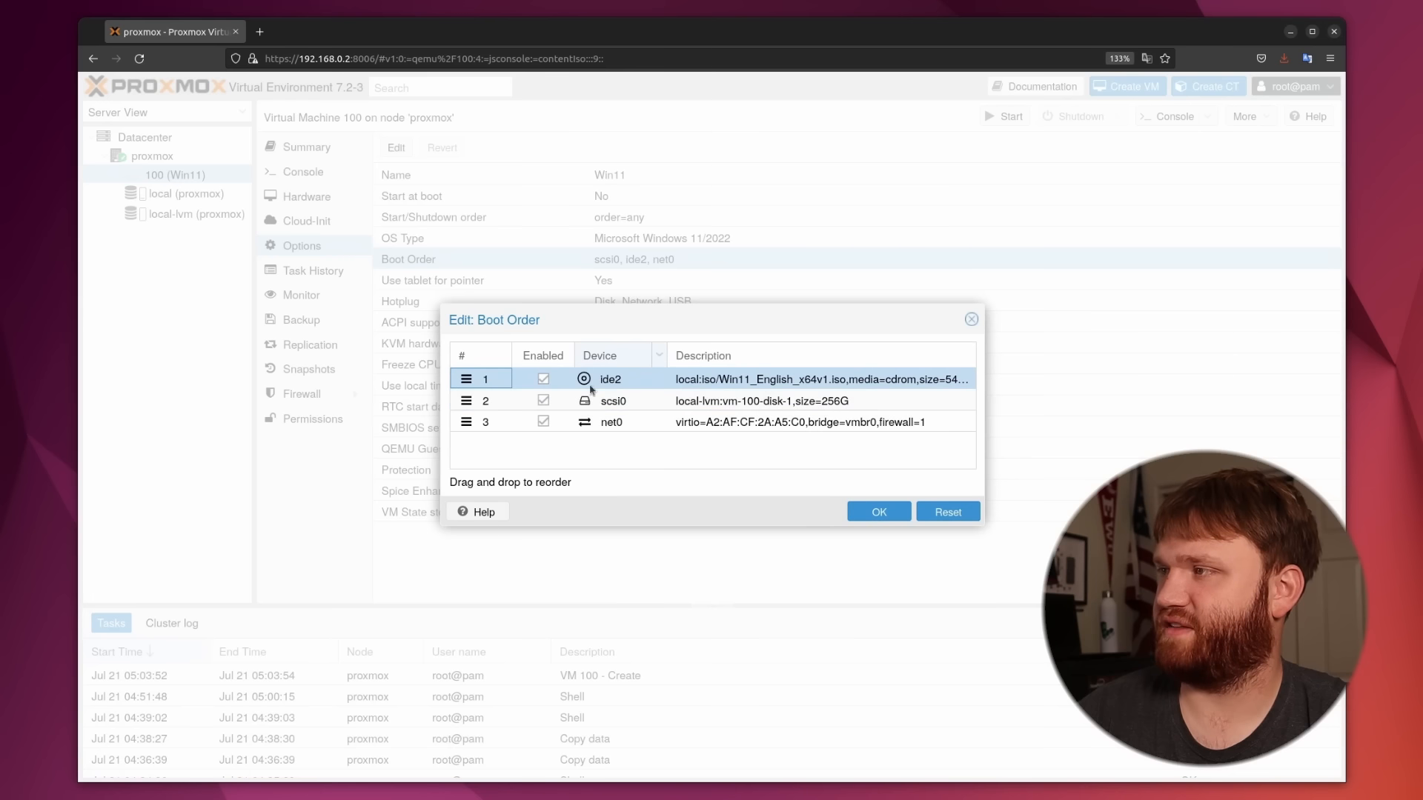
click(882, 512)
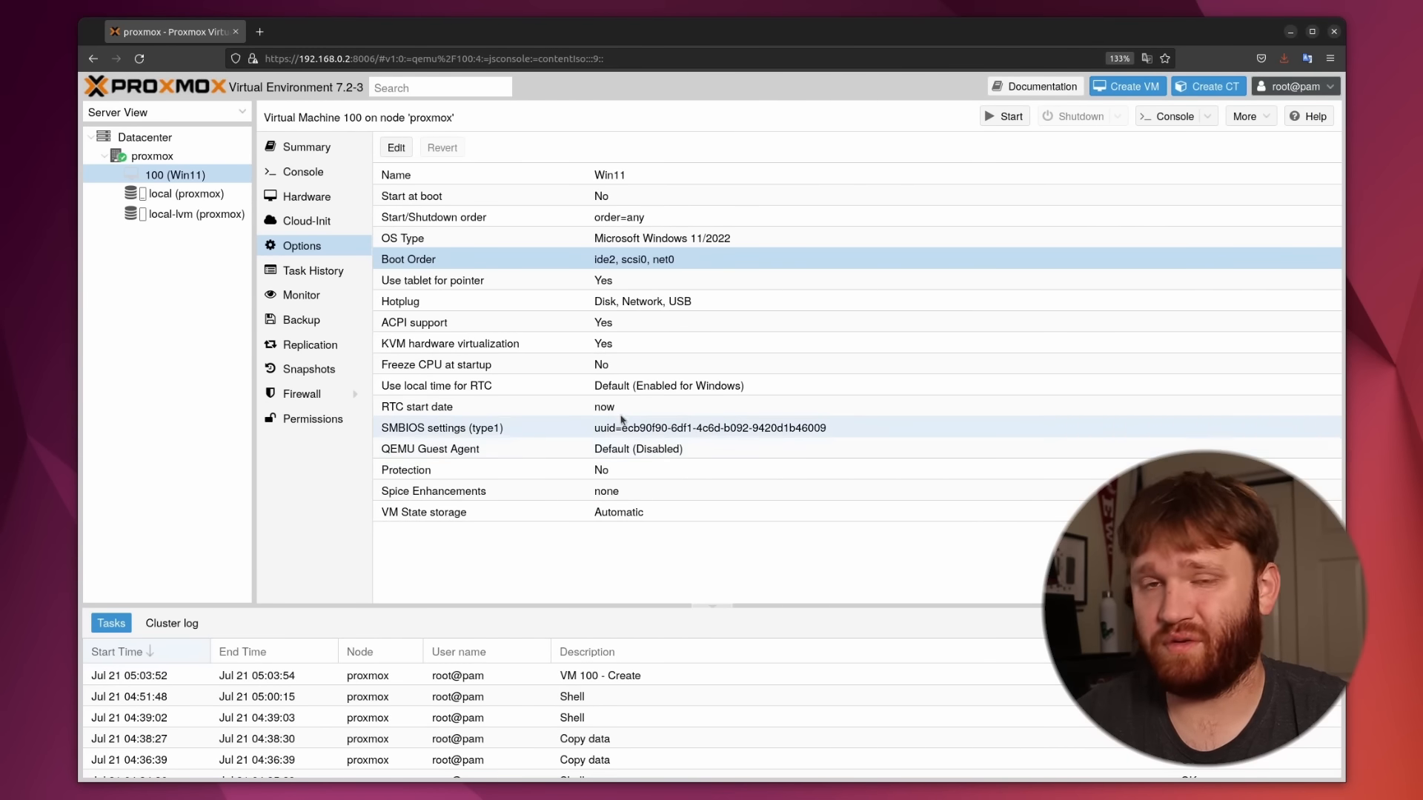
In the proxmox node's shell, open the VM configuration with the command nano /etc/pve/qemu-server/100.conf
click(150, 156)
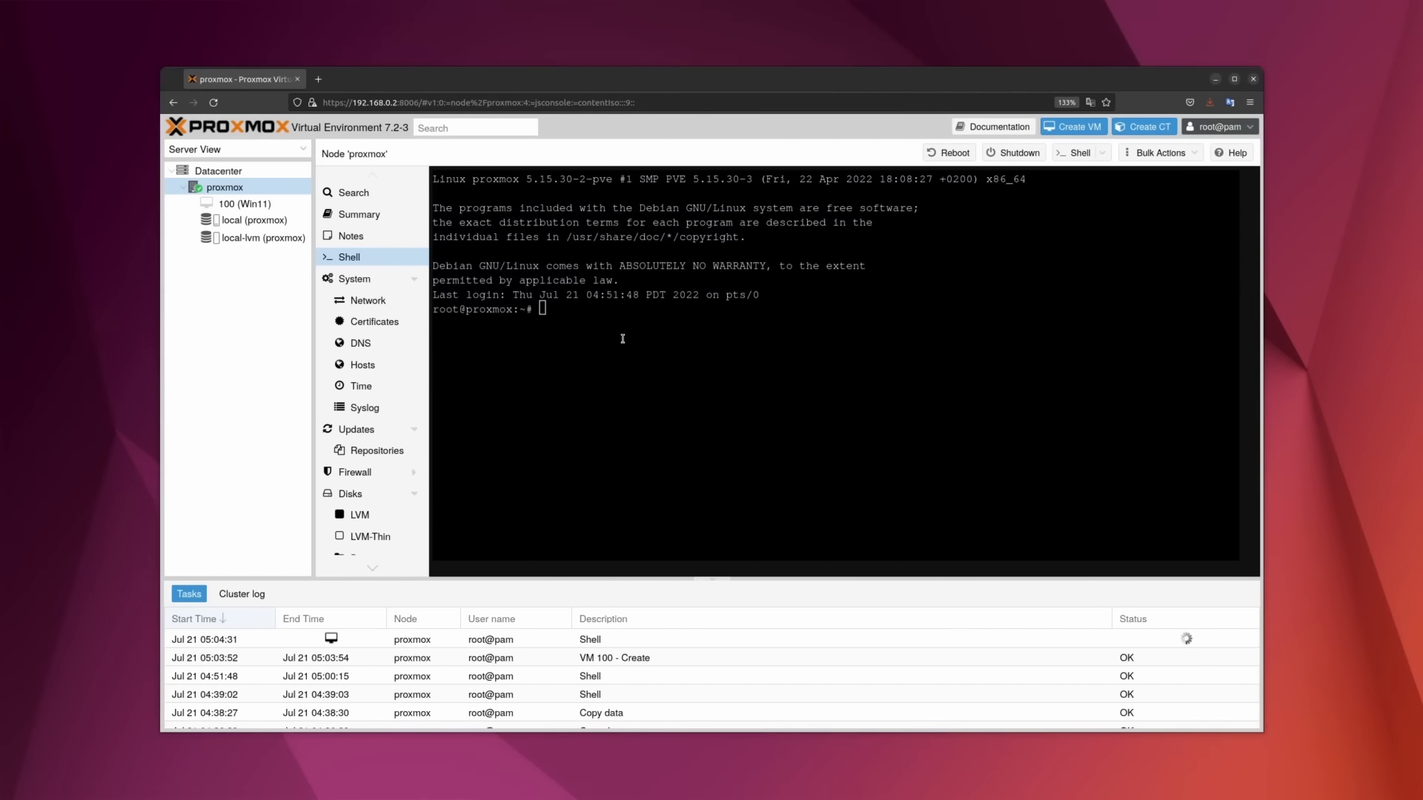
right_click(612, 328)
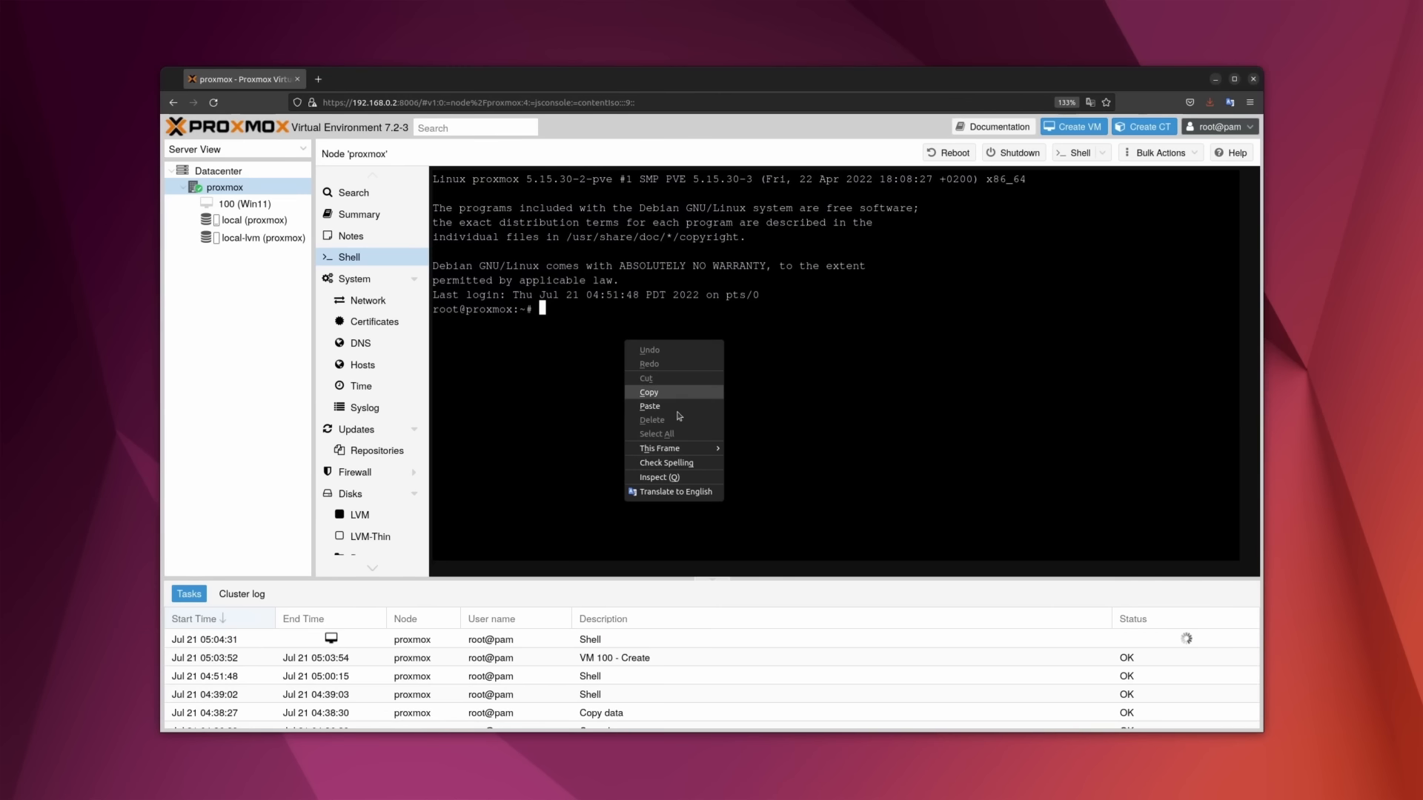
click(658, 406)
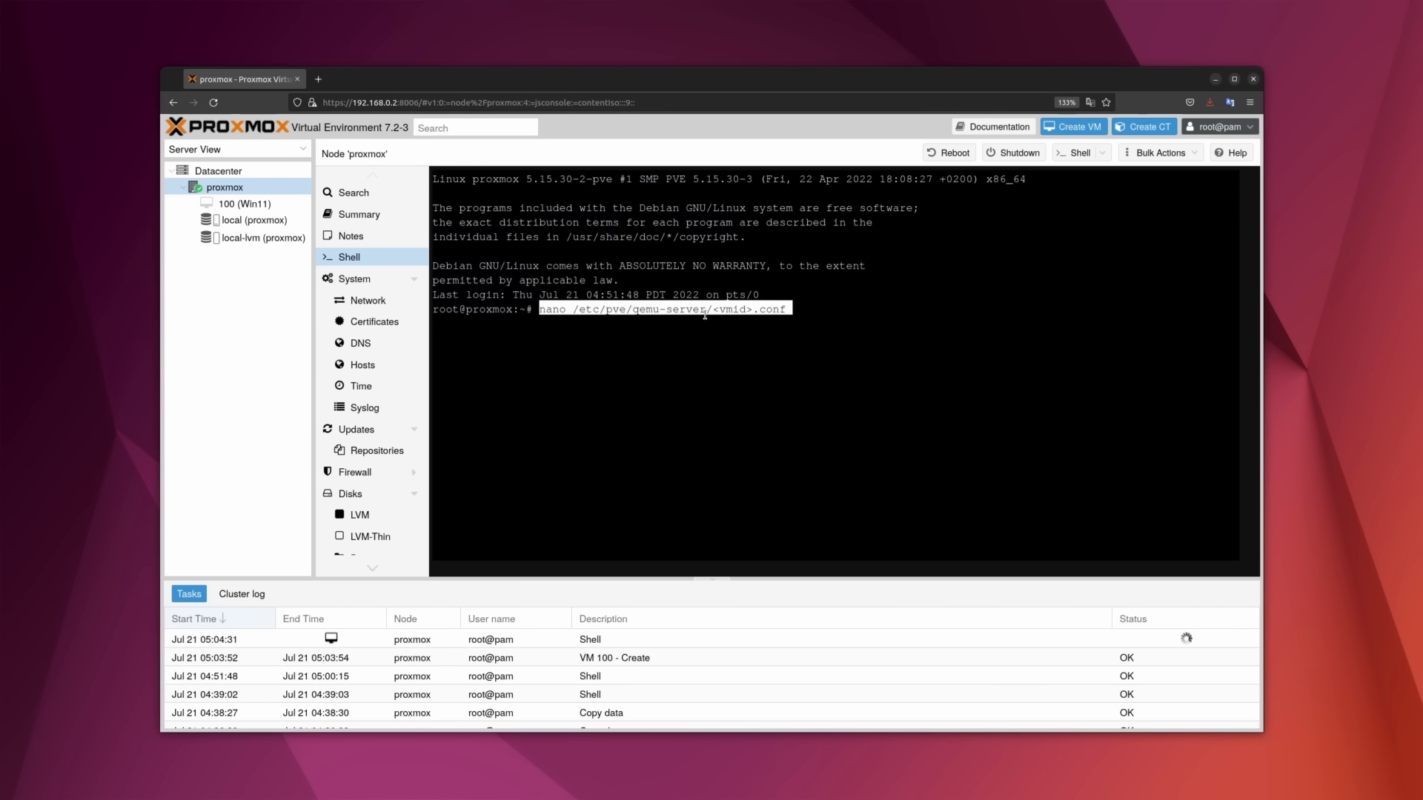
key(Left)
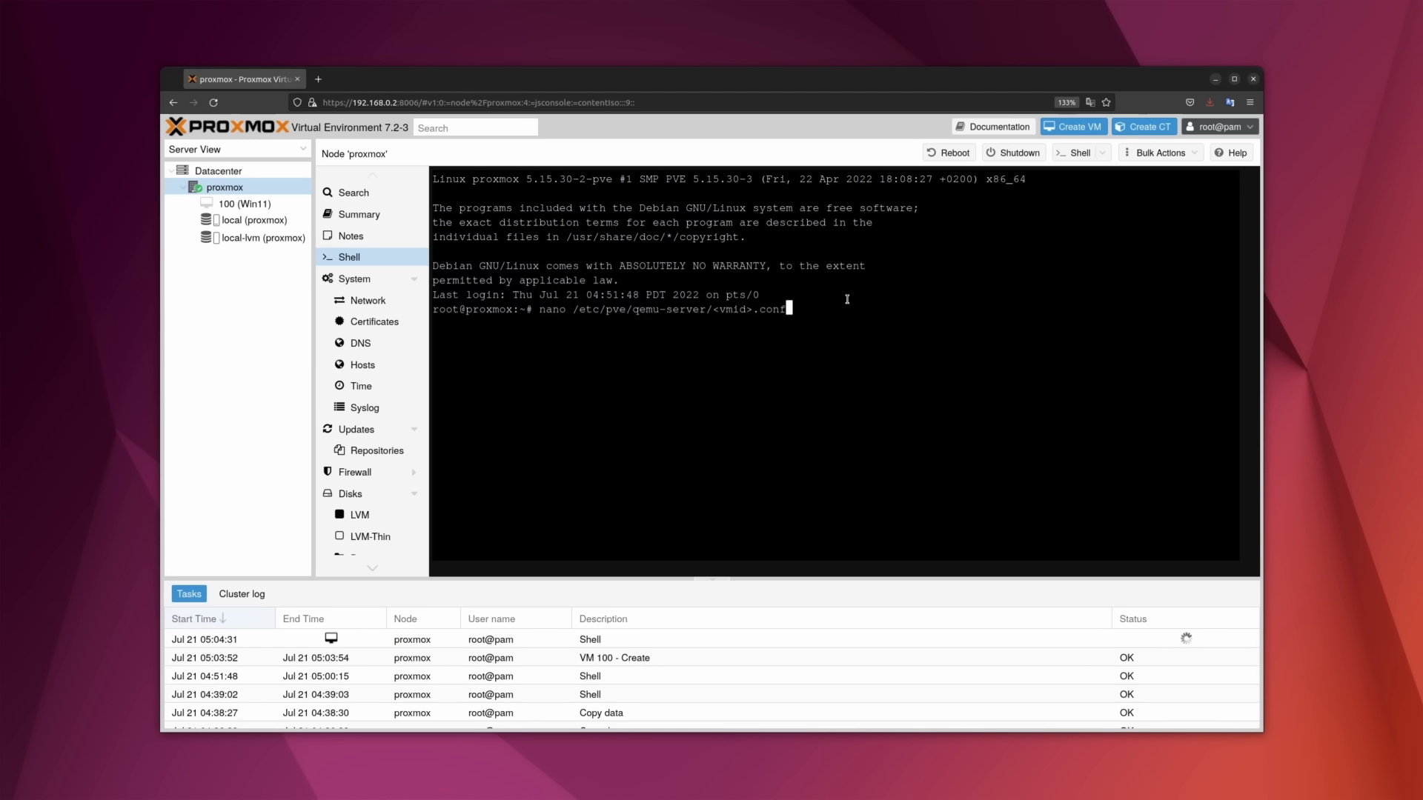
key(Left)
key(Left)
key(Left)
key(Left)
key(Left)
key(BackSpace)
key(BackSpace)
key(BackSpace)
key(BackSpace)
key(BackSpace)
key(BackSpace)
text(100)
key(Right)
key(Right)
key(Right)
key(Right)
key(Right)
key(Return)
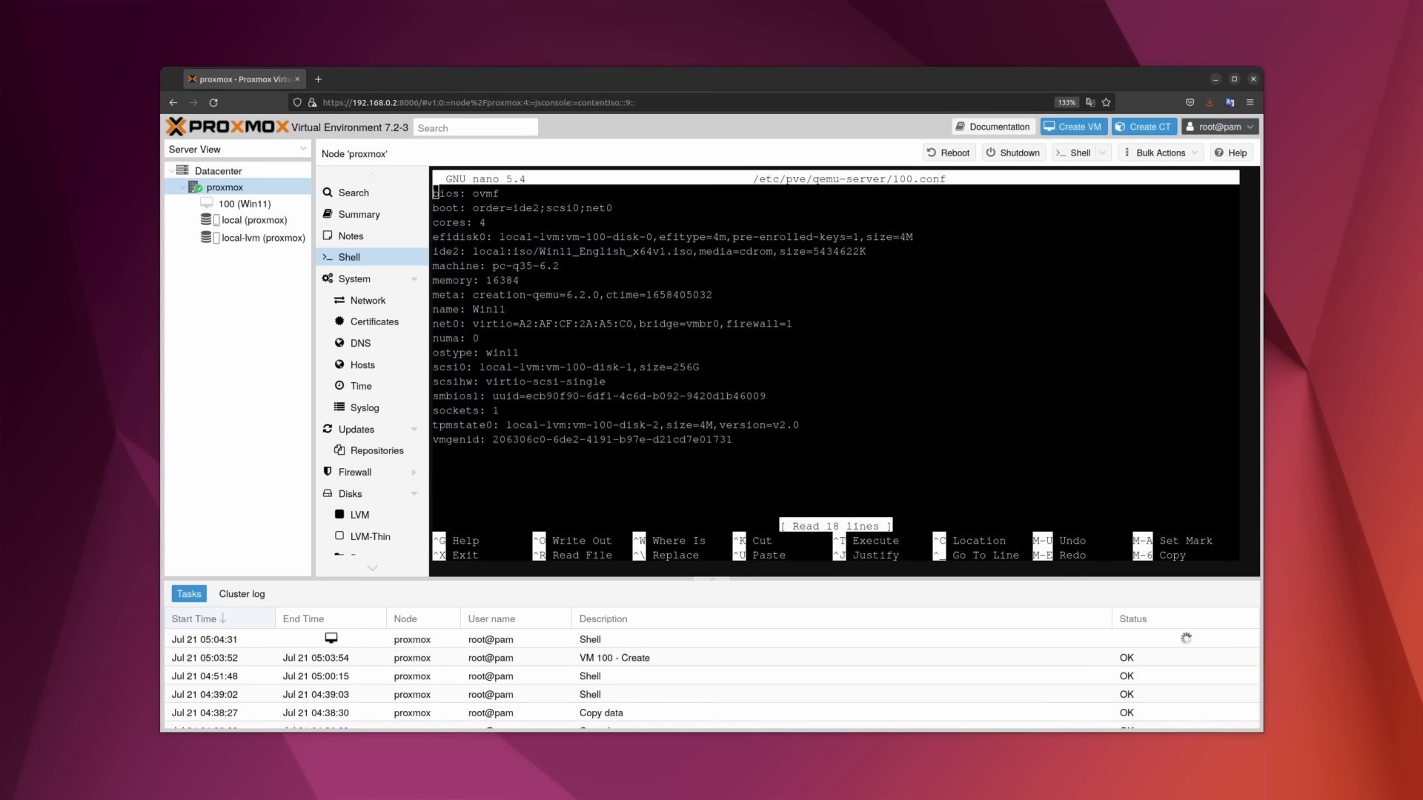
Append the lines machine: q35, cpu: host,hidden=1,flags=+pcid and args: -cpu 'host,+kvm_pv_unhalt,+kvm_pv_eoi,hv_vendor_id=NV43FIX,kvm=off' to the end of the file
key(Down)
key(Down)
key(Down)
key(Down)
key(Down)
key(Down)
key(Down)
key(Down)
key(Down)
key(Down)
key(Down)
key(Down)
key(Down)
key(Down)
key(Down)
key(Down)
key(Down)
key(Down)
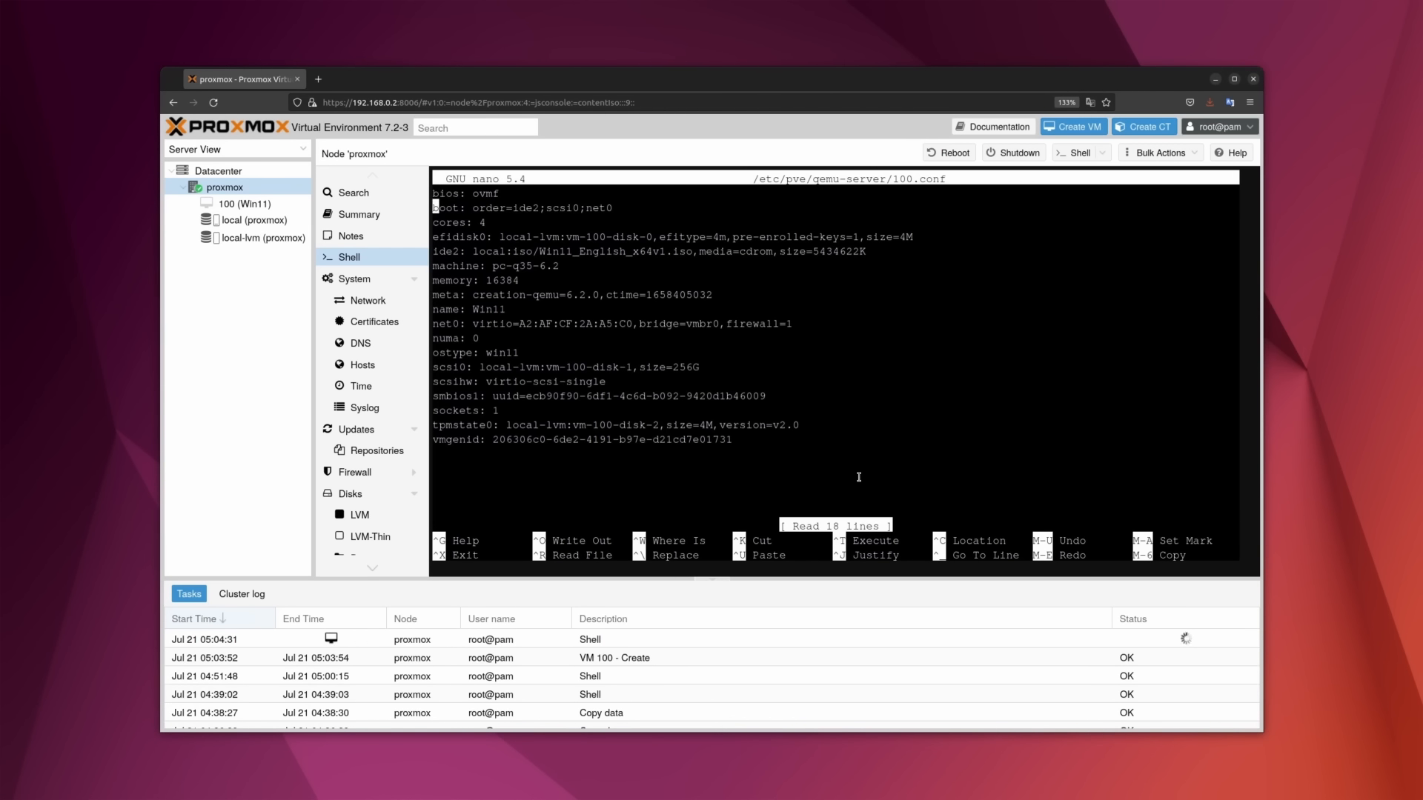
right_click(859, 476)
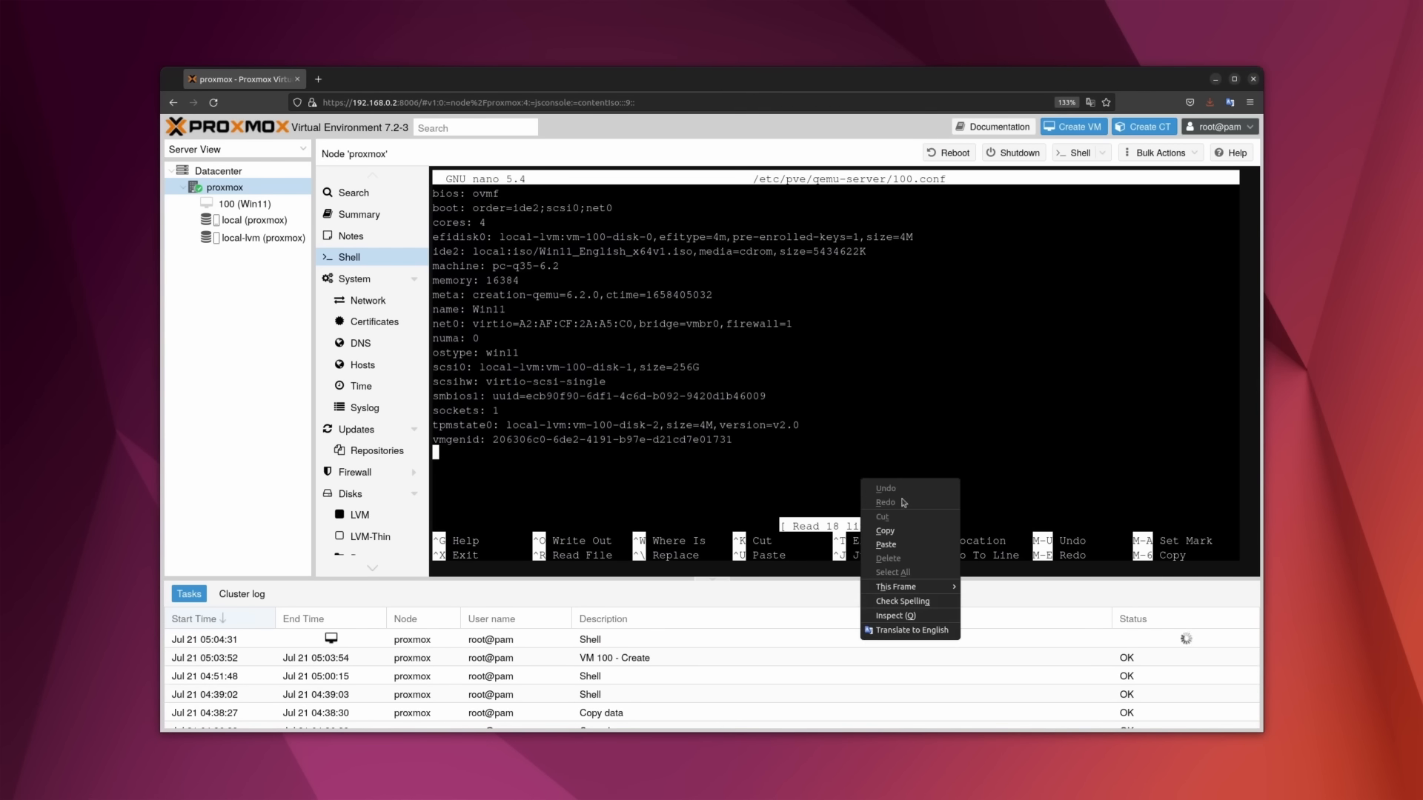
click(878, 546)
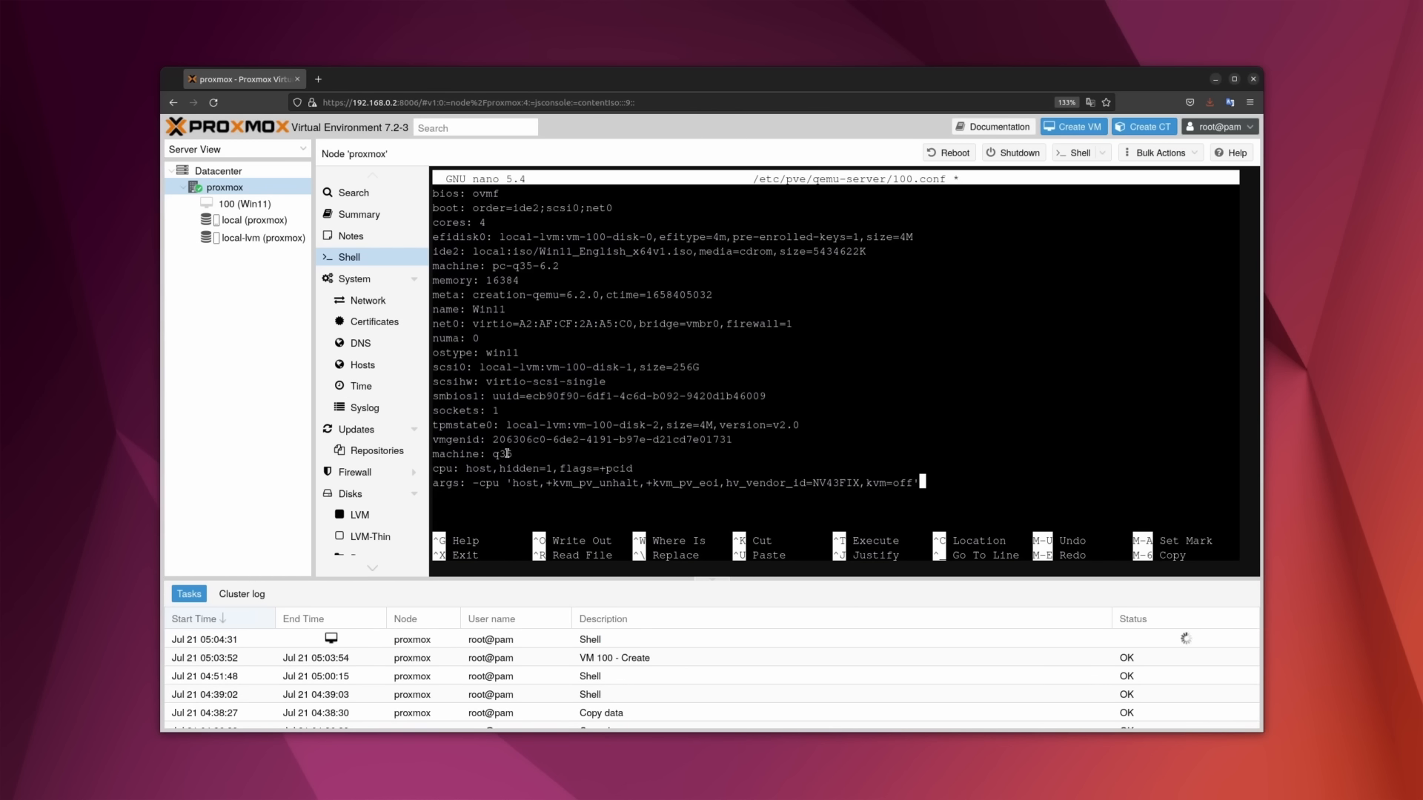
Remove the duplicate machine: q35 line from the lines added after vmgenid
drag(517, 454, 445, 450)
click(825, 483)
key(Up)
key(Up)
key(Left)
key(BackSpace)
key(BackSpace)
key(BackSpace)
key(BackSpace)
key(BackSpace)
key(BackSpace)
key(BackSpace)
key(BackSpace)
key(BackSpace)
key(BackSpace)
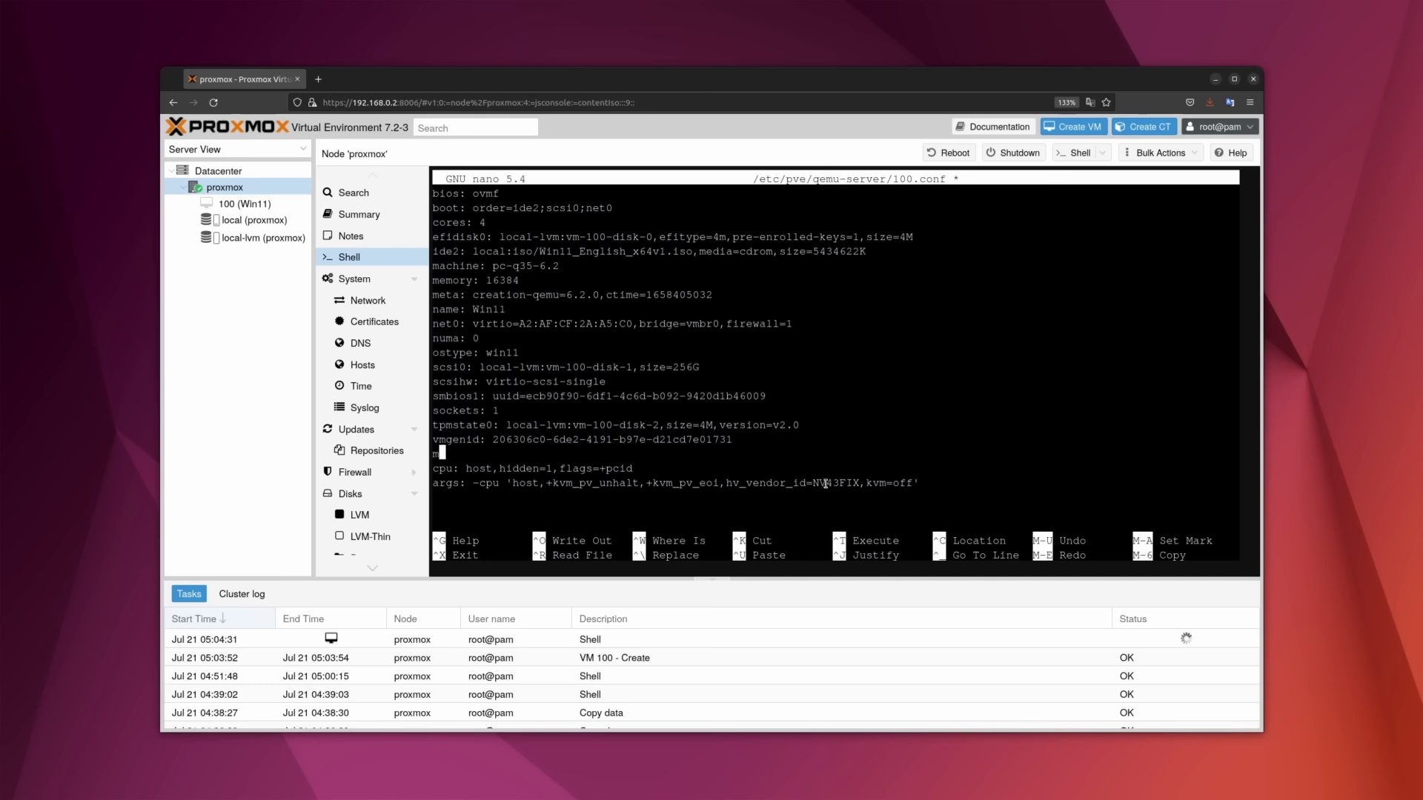
key(BackSpace)
key(BackSpace)
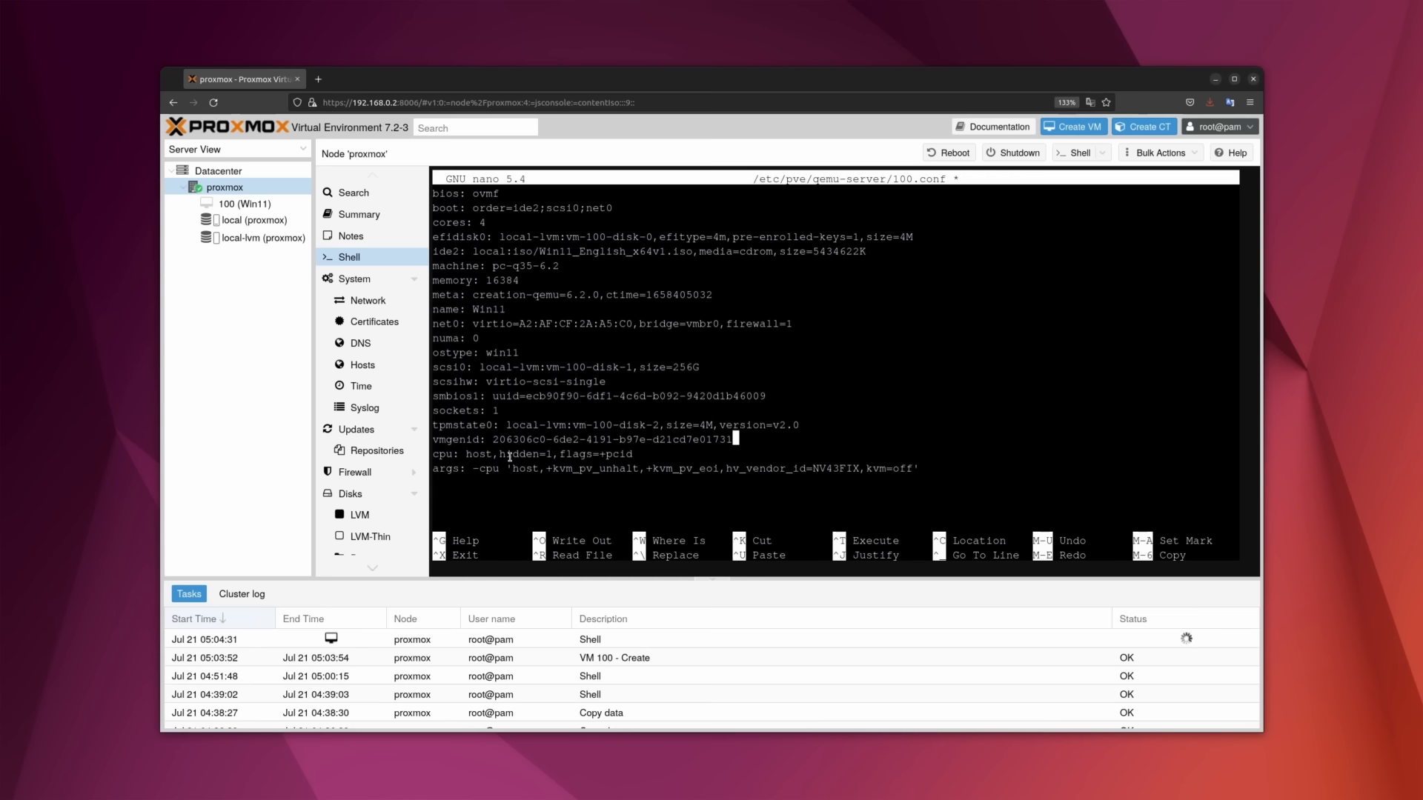
Save the changes to 100.conf and exit nano
key(ctrl+o)
key(Return)
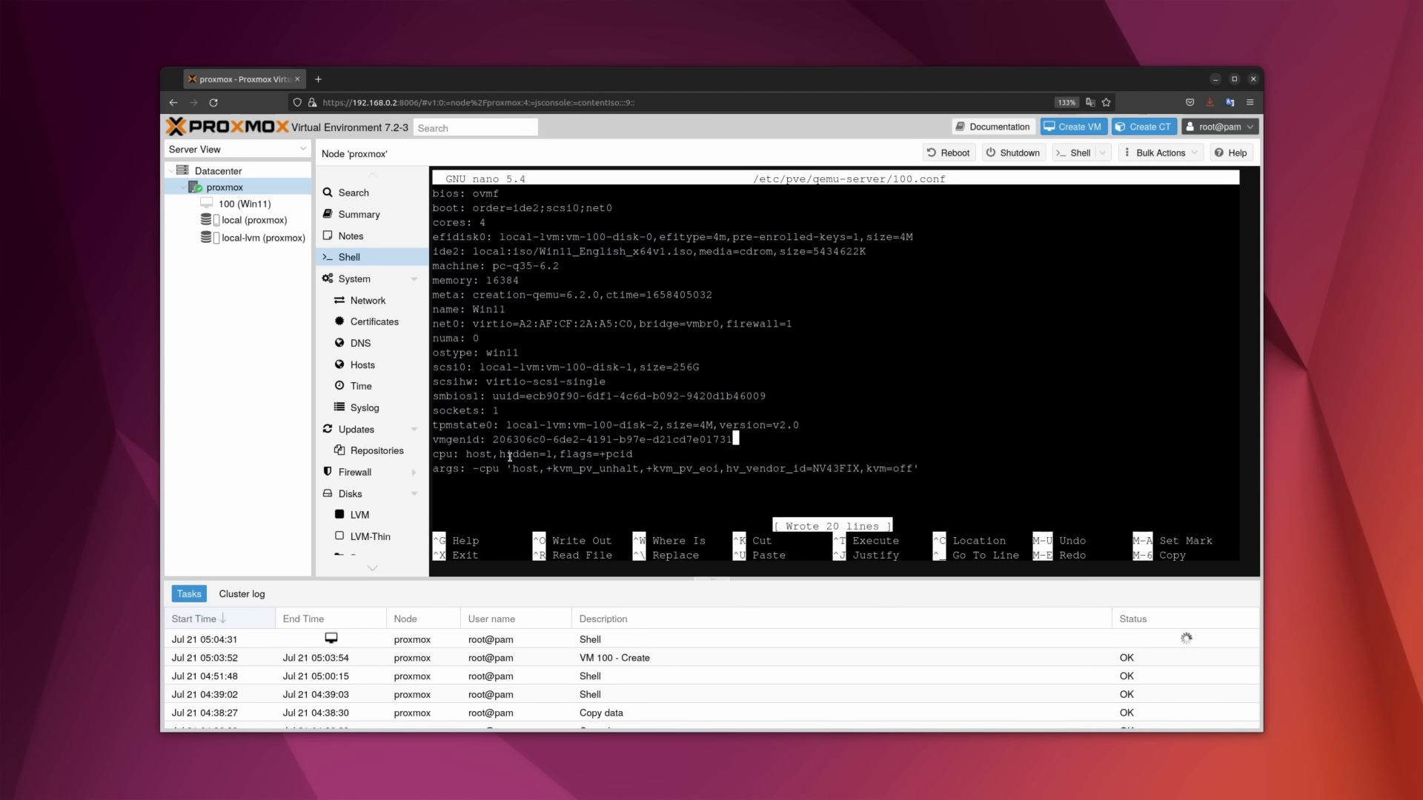
key(ctrl+x)
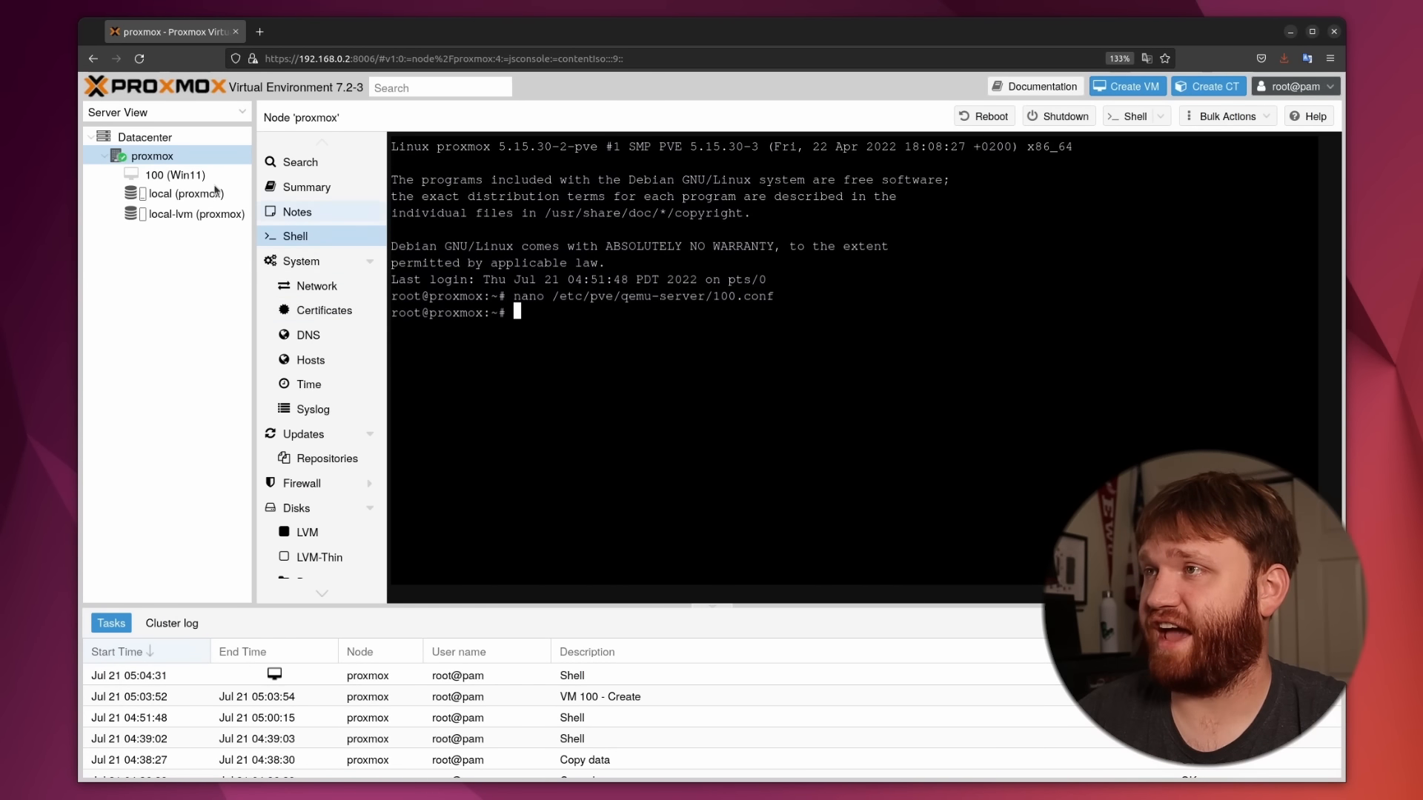
Begin adding a PCI device to the Win11 VM's hardware and choose the Ellesmere Radeon RX graphics card, 0000:05:00.0
click(176, 175)
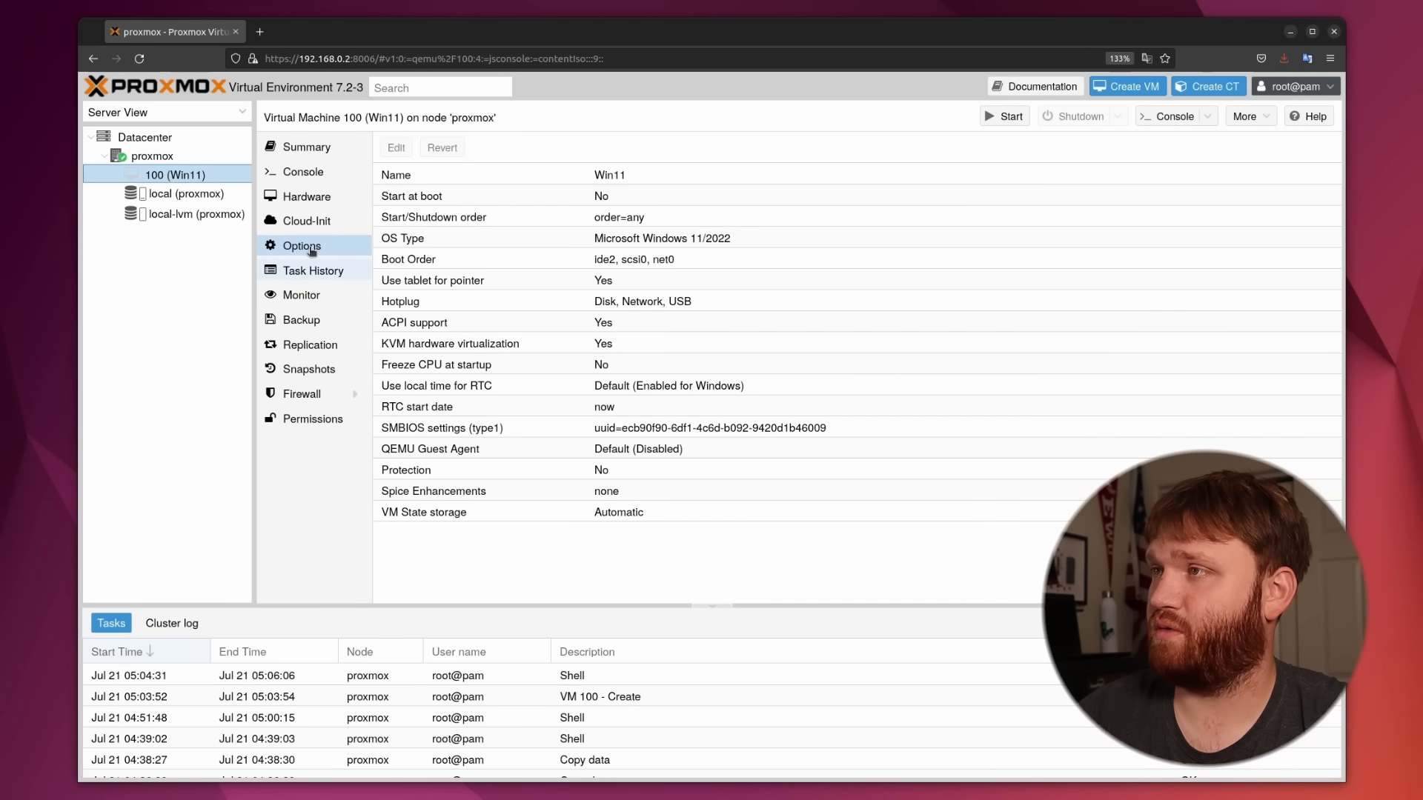
click(306, 196)
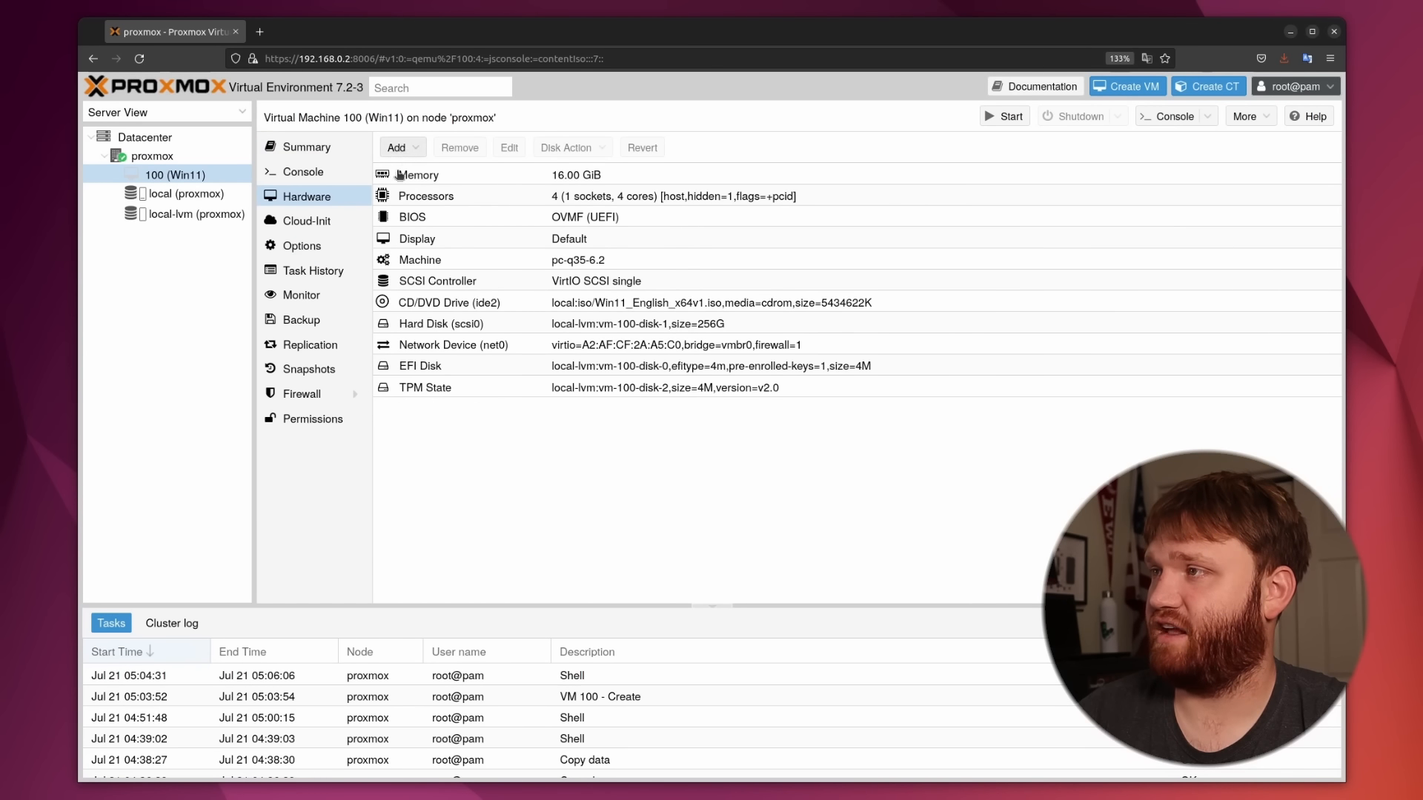
click(397, 147)
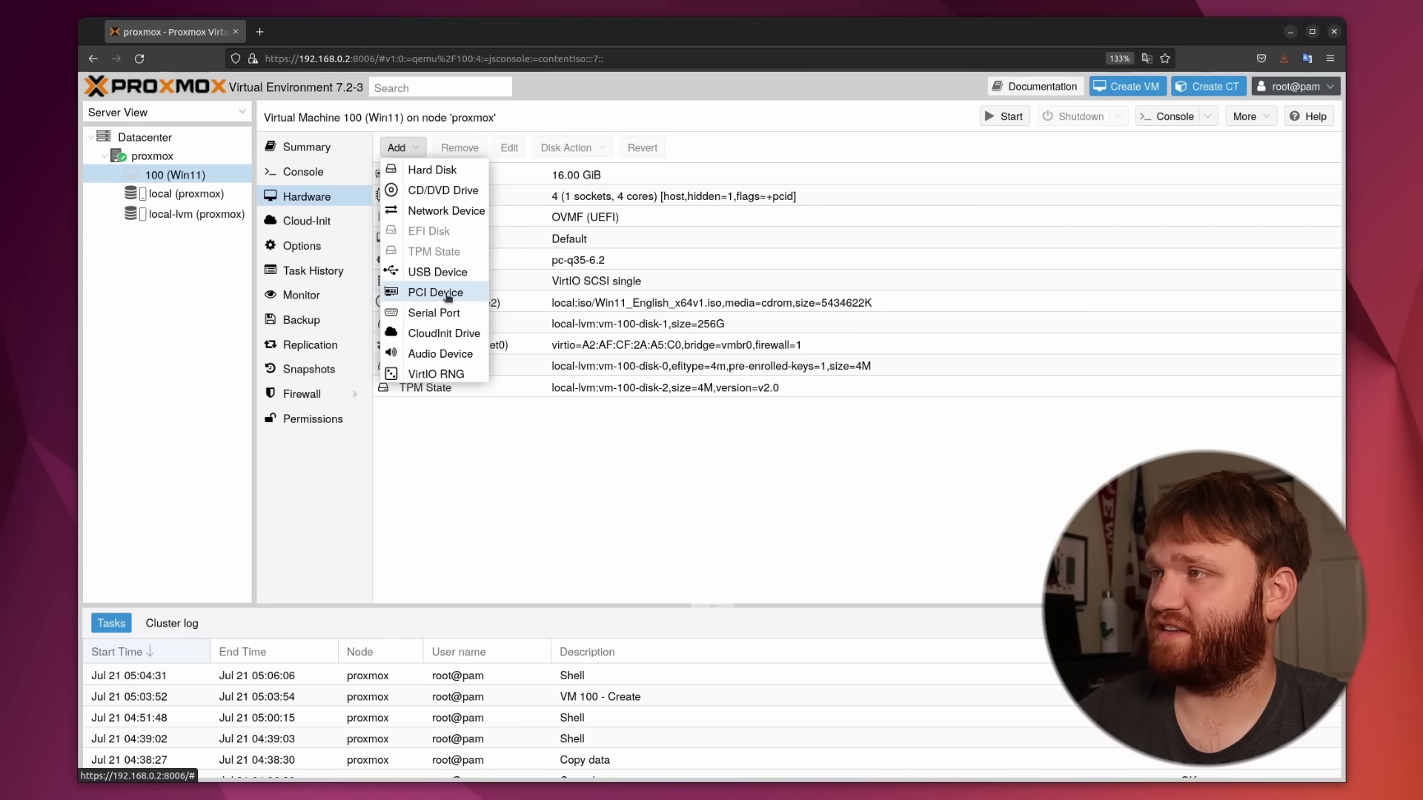
click(448, 295)
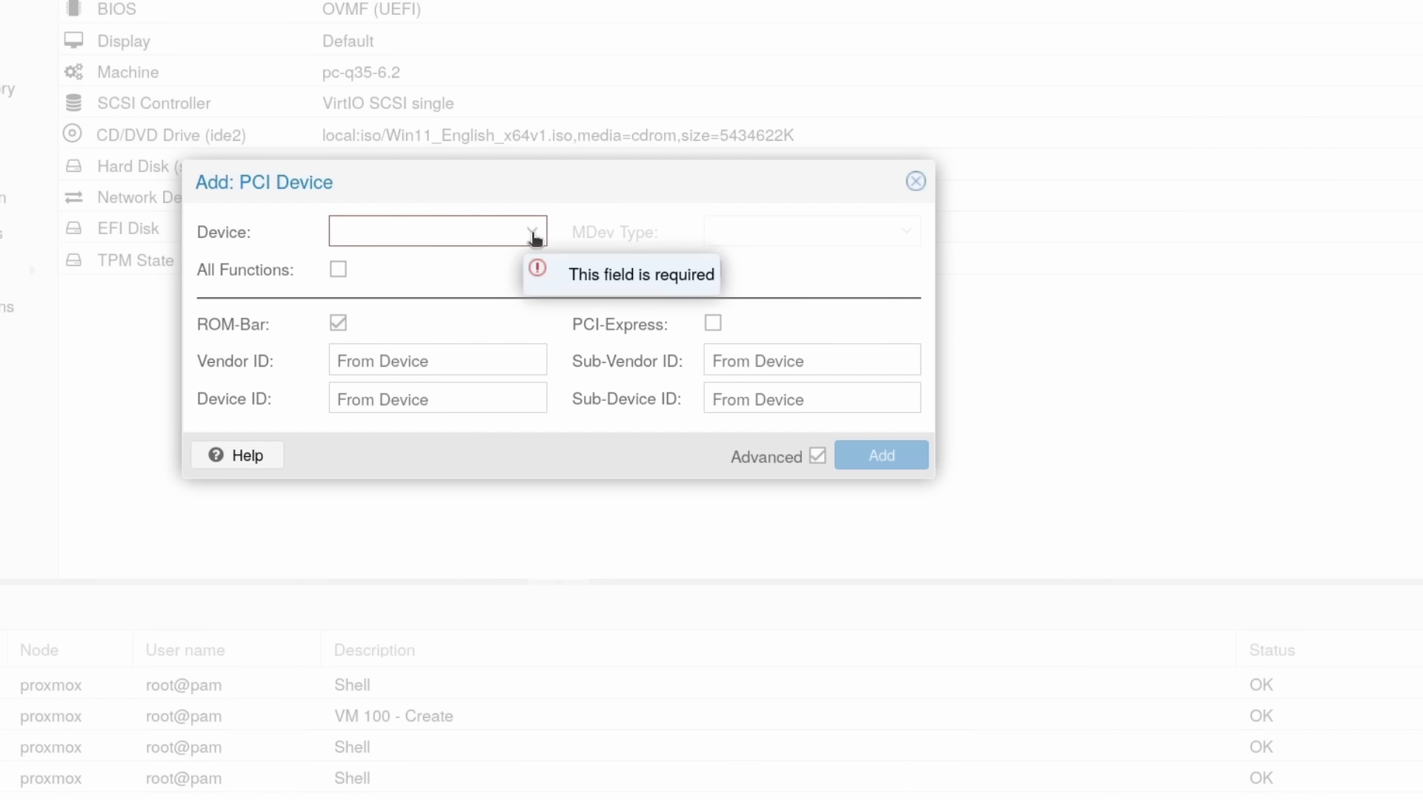
click(536, 235)
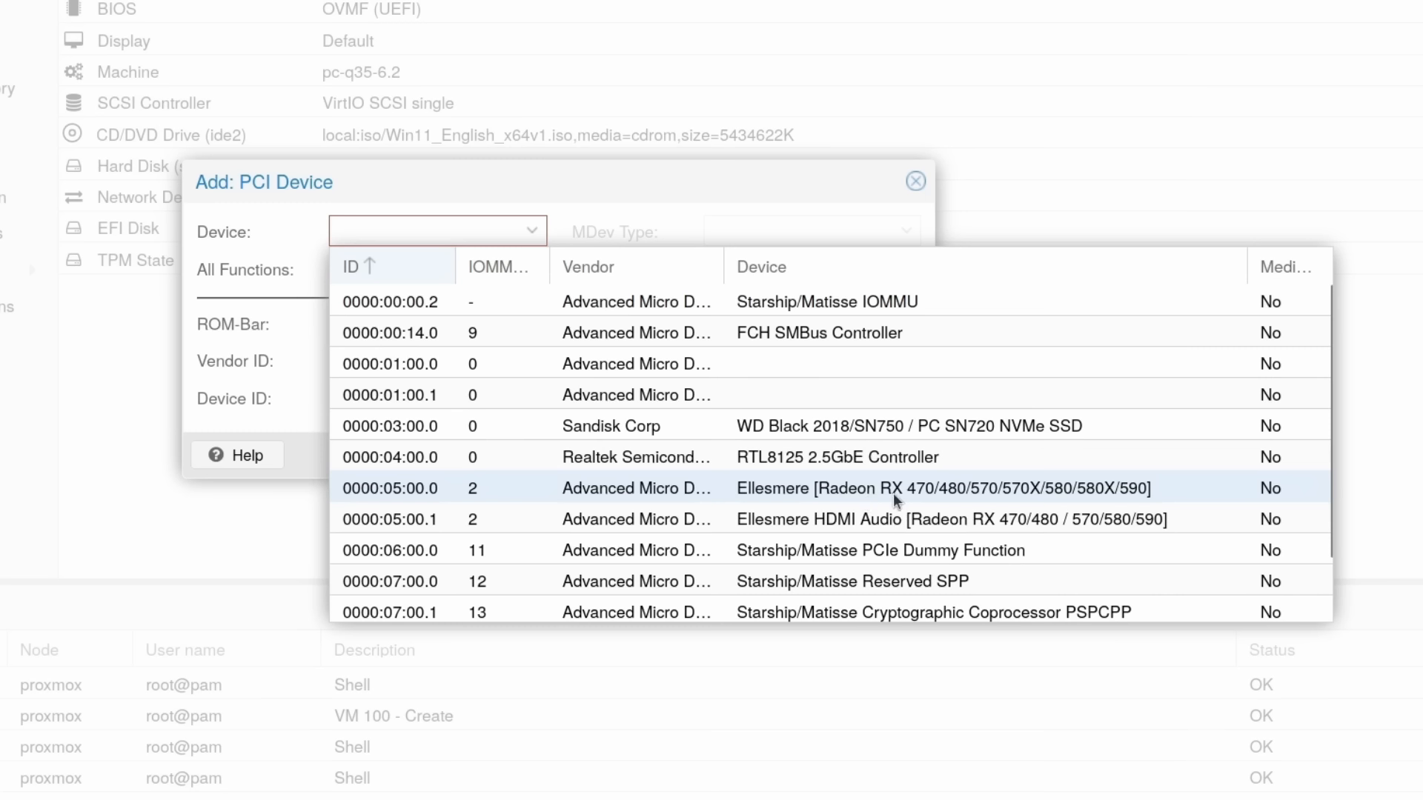
click(465, 490)
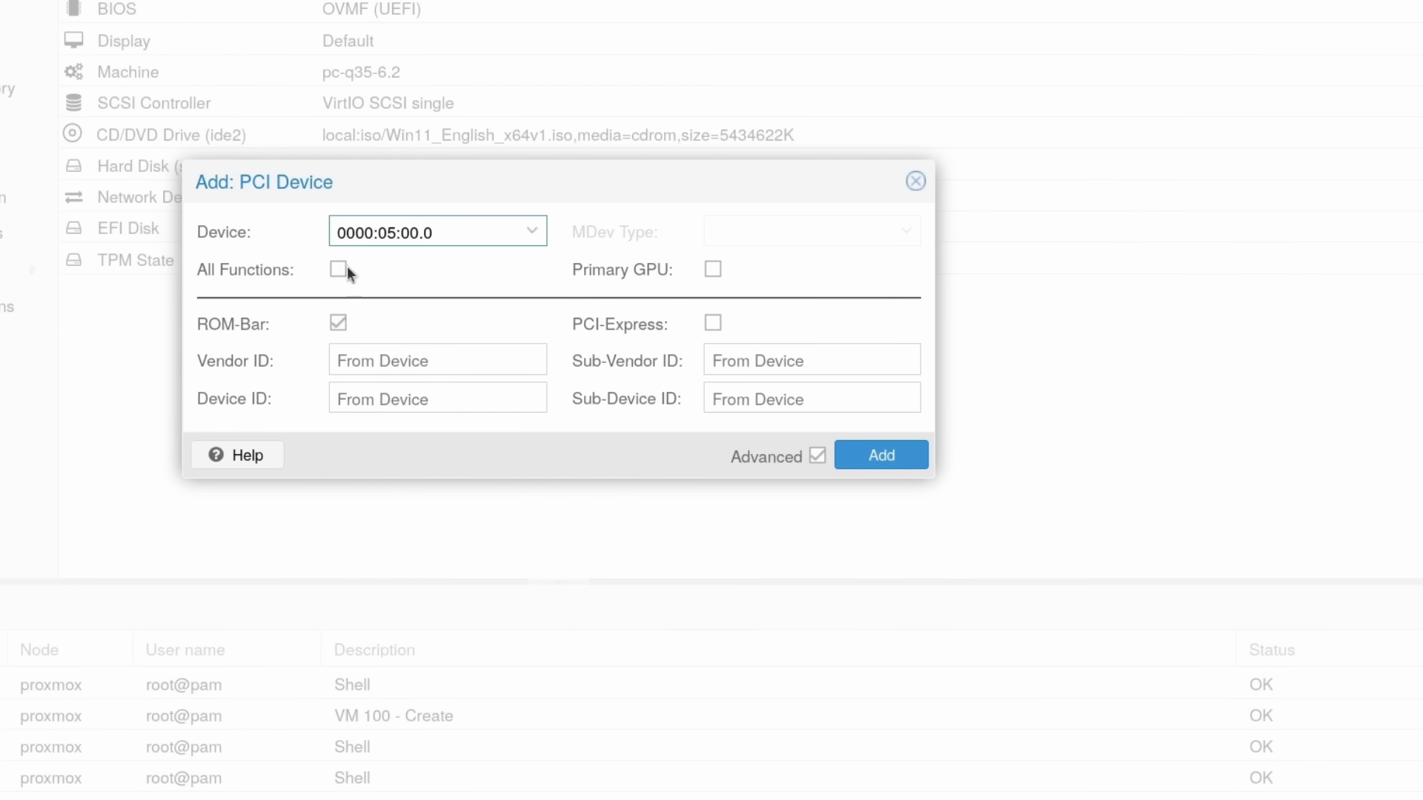
Add the graphics card with All Functions and PCI-Express enabled, and start the Win11 VM
click(339, 271)
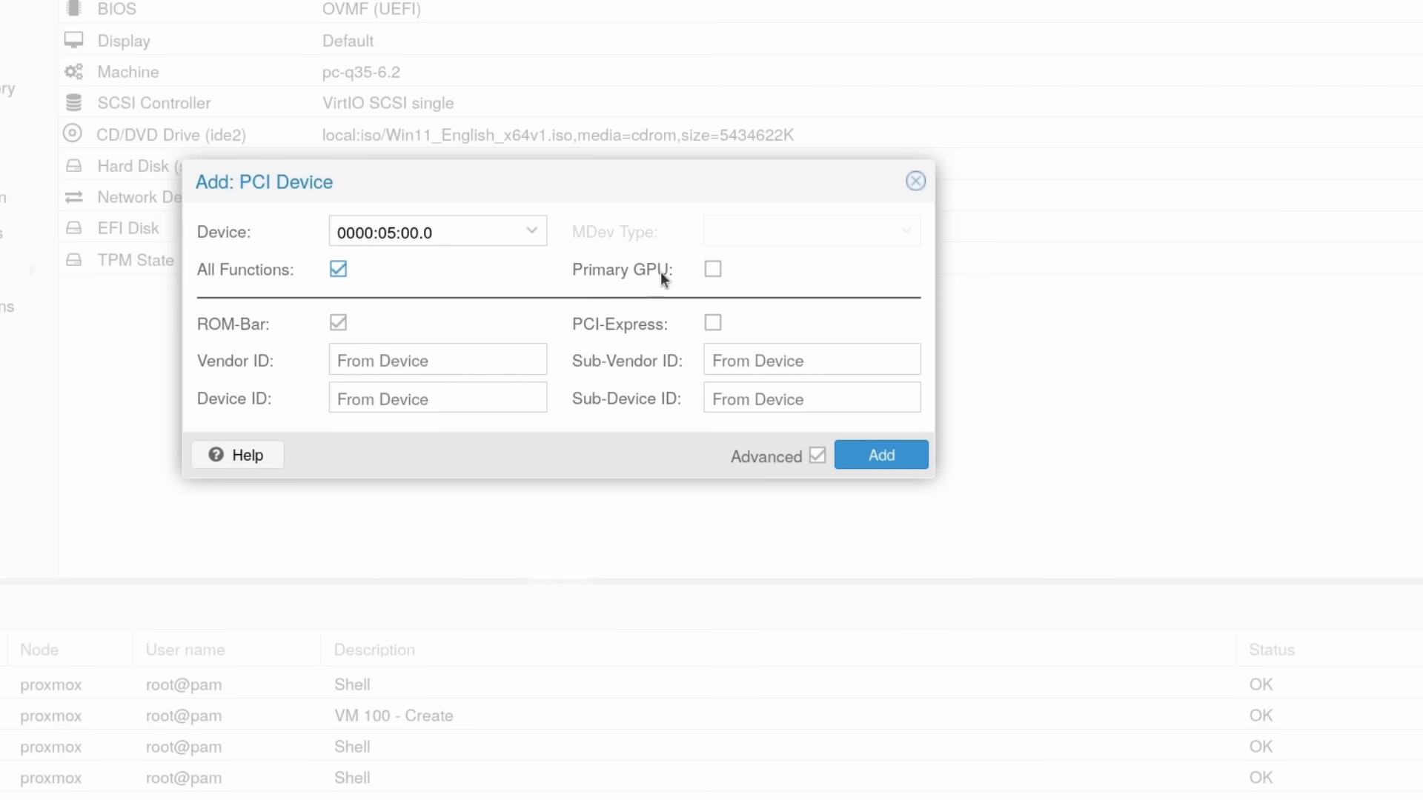
click(713, 324)
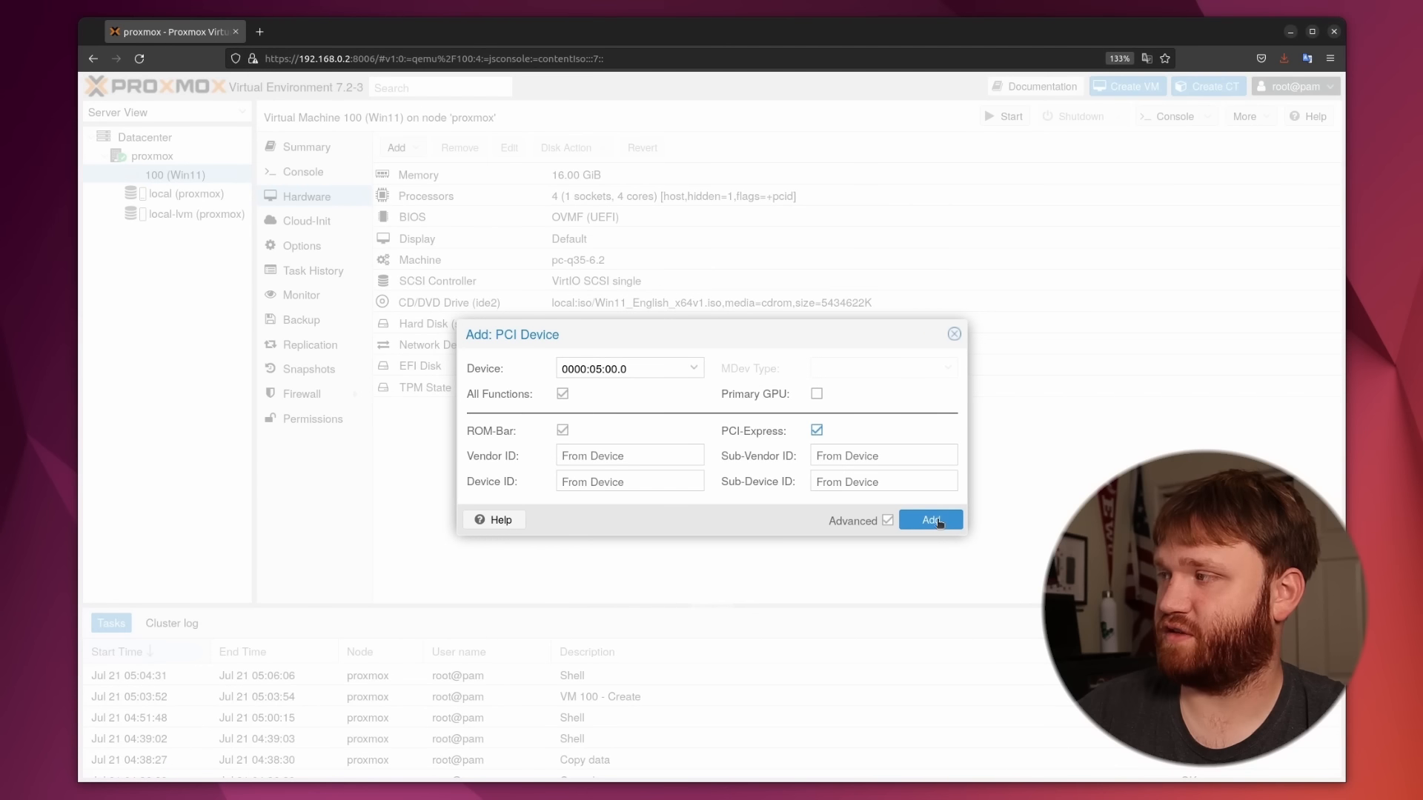
click(933, 521)
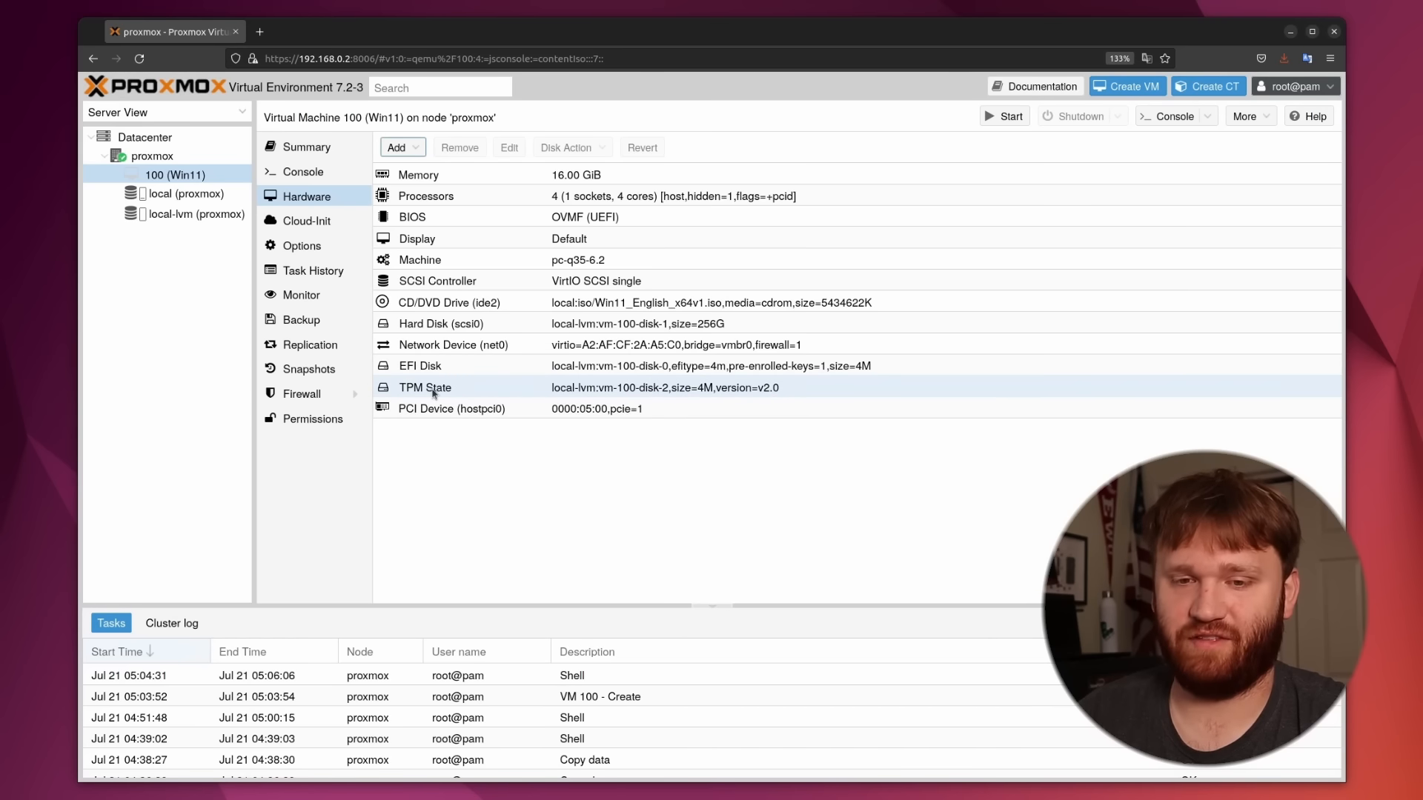
click(1005, 117)
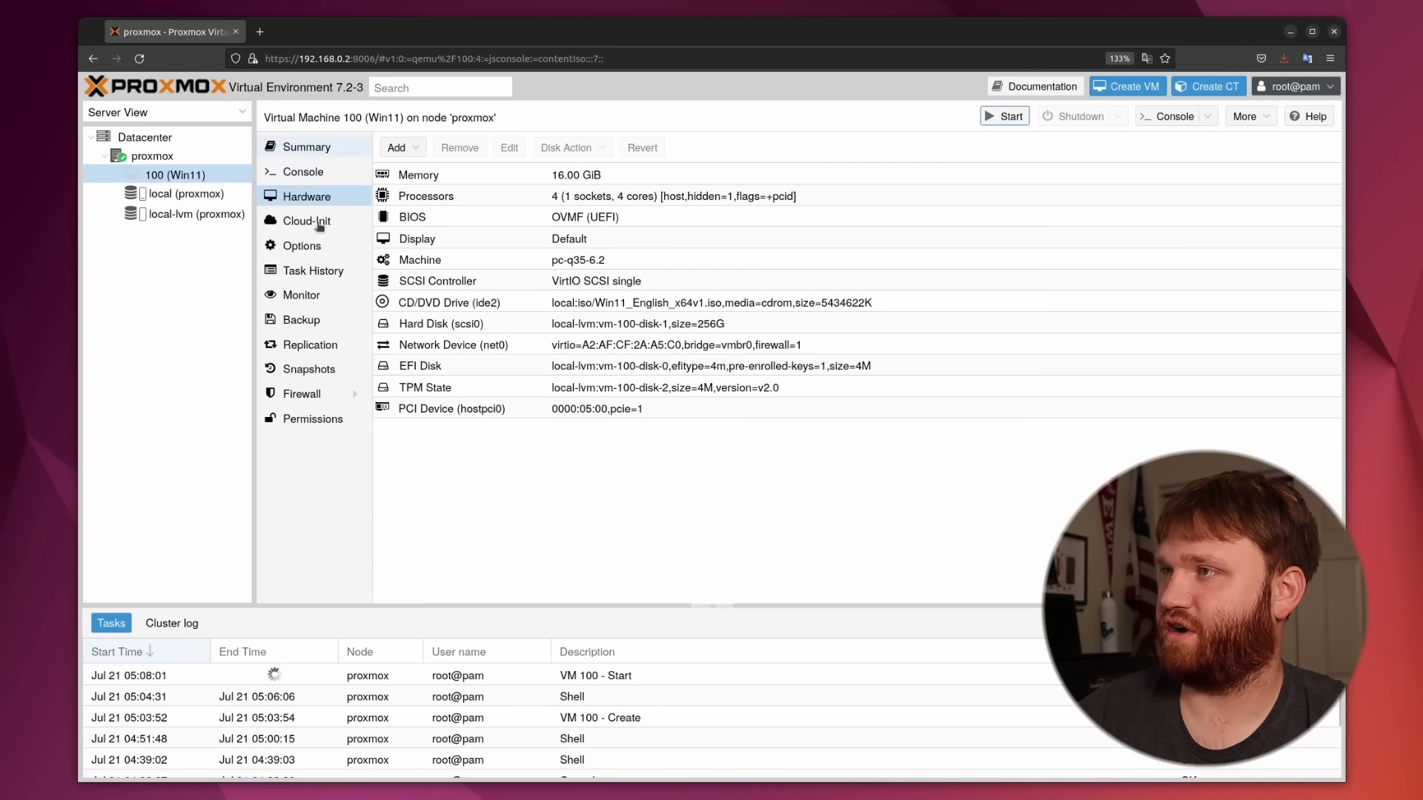
Open the Win11 VM's console in a separate noVNC window and position that window over the Proxmox page
click(319, 176)
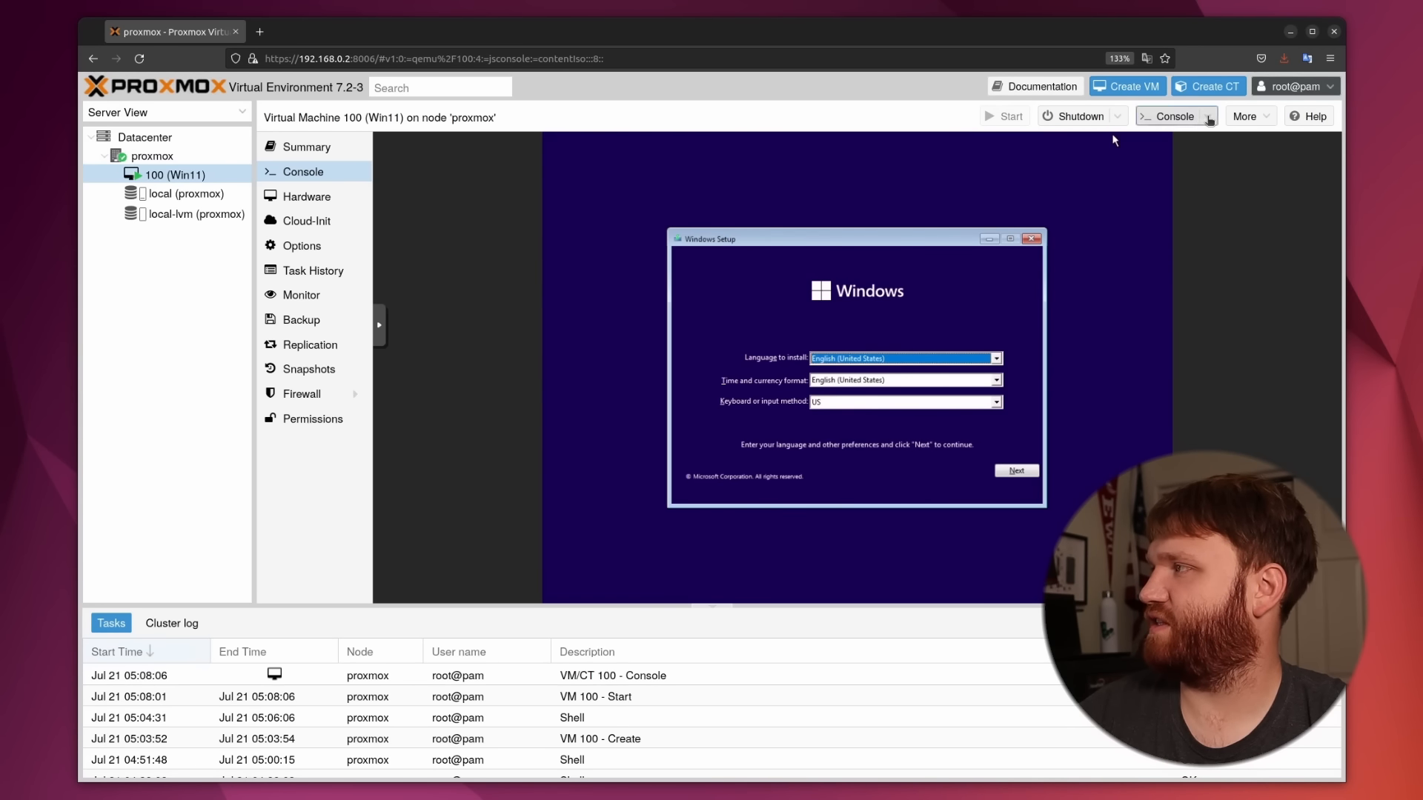
click(1209, 119)
click(1167, 141)
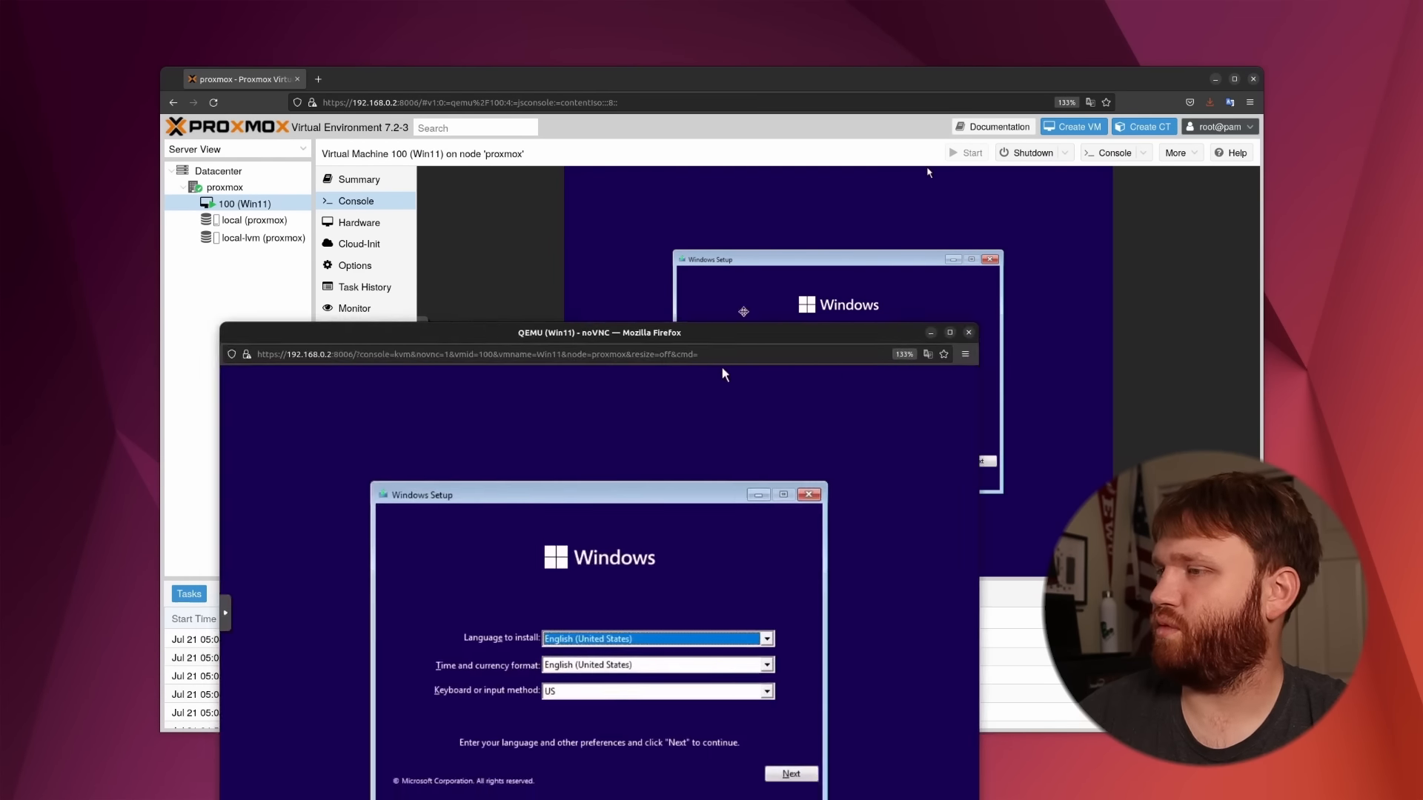
drag(725, 374, 914, 109)
drag(849, 70, 851, 69)
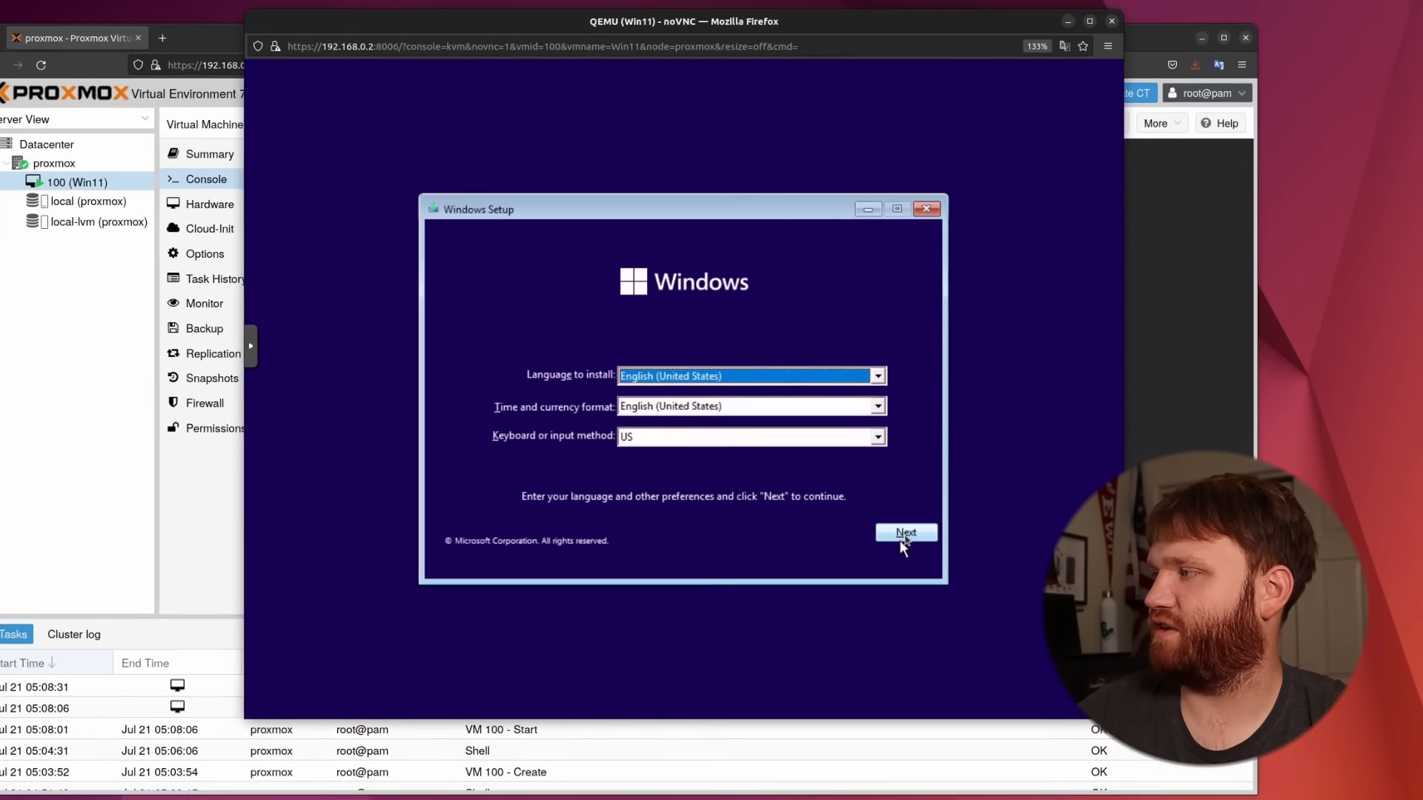
Start the Windows installation with English (United States) and the US keyboard, and continue without a product key
click(956, 510)
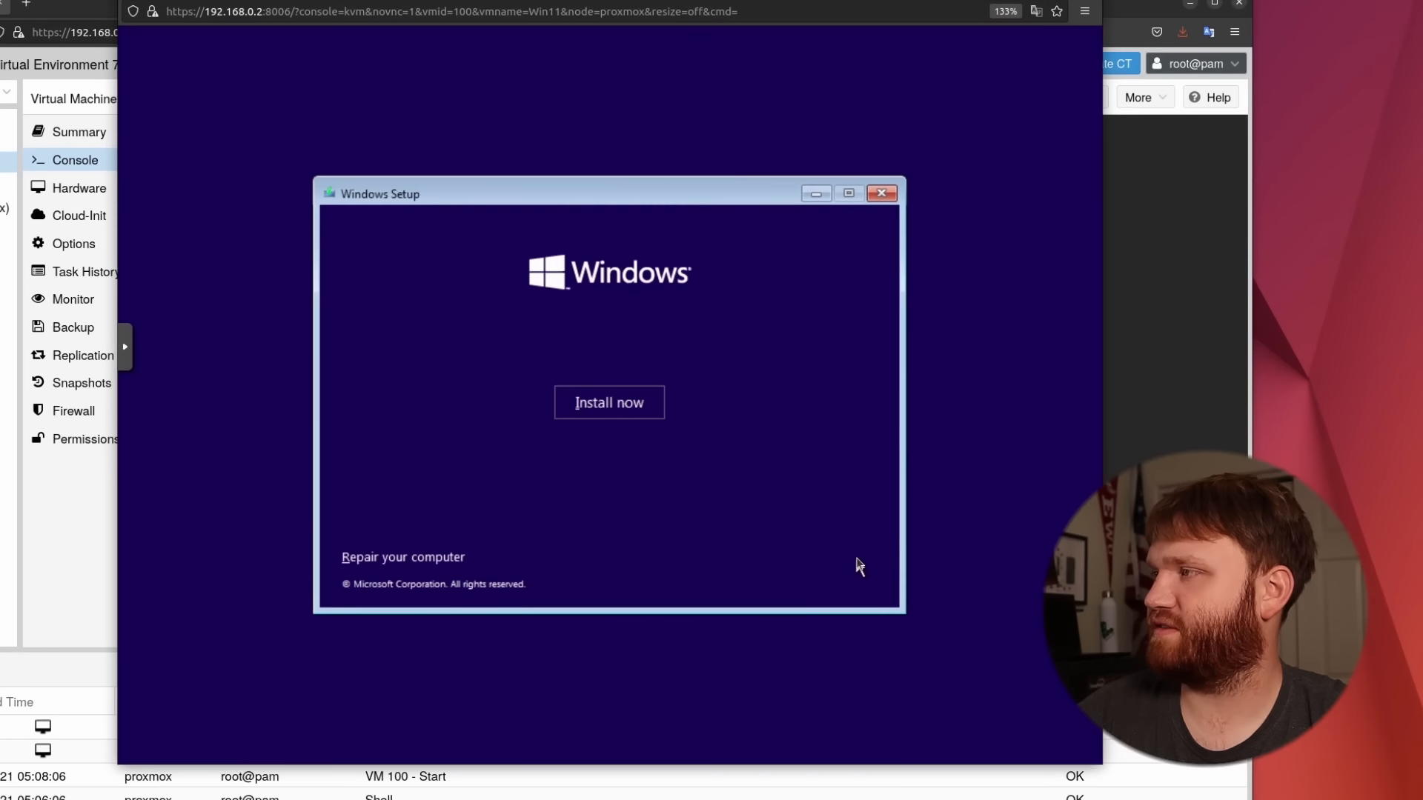
click(648, 415)
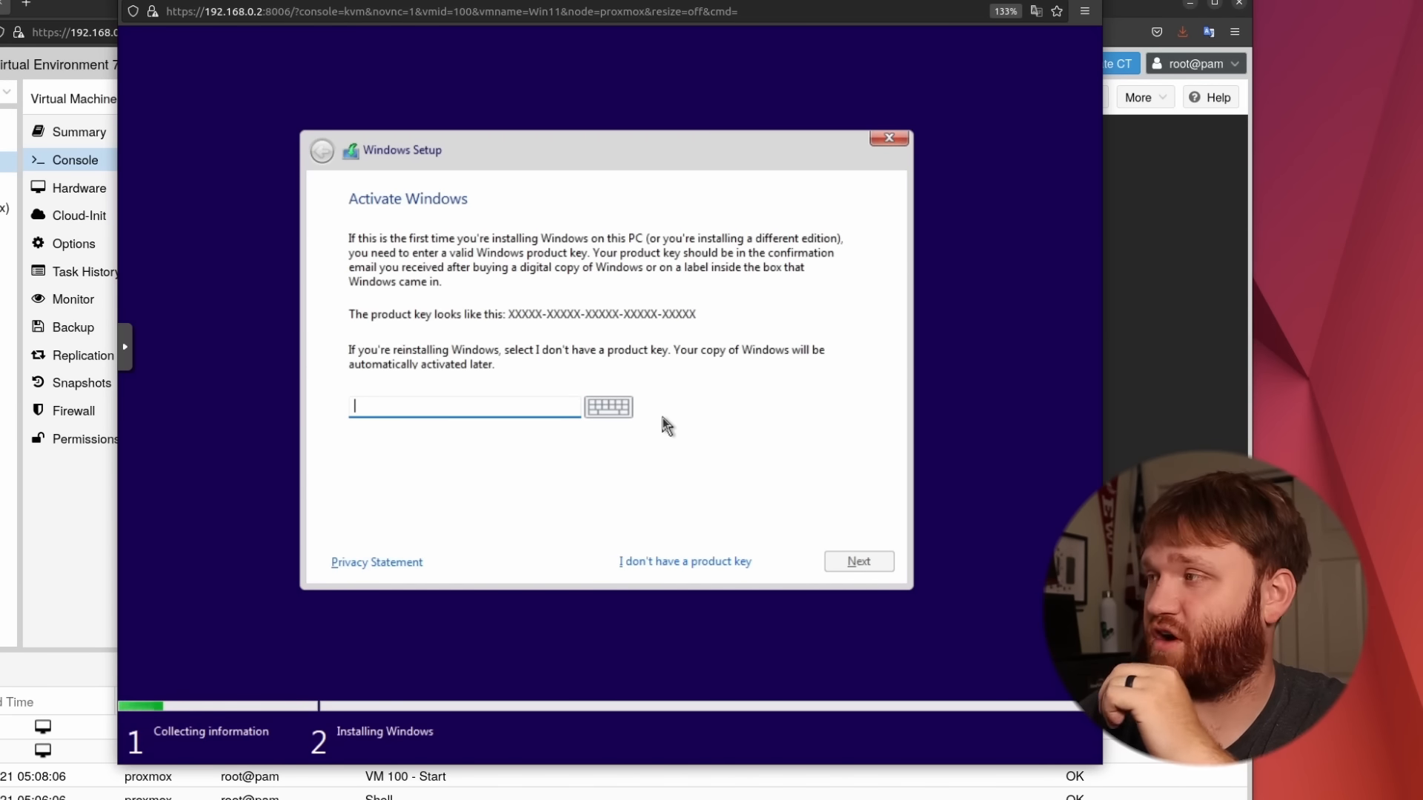
click(730, 563)
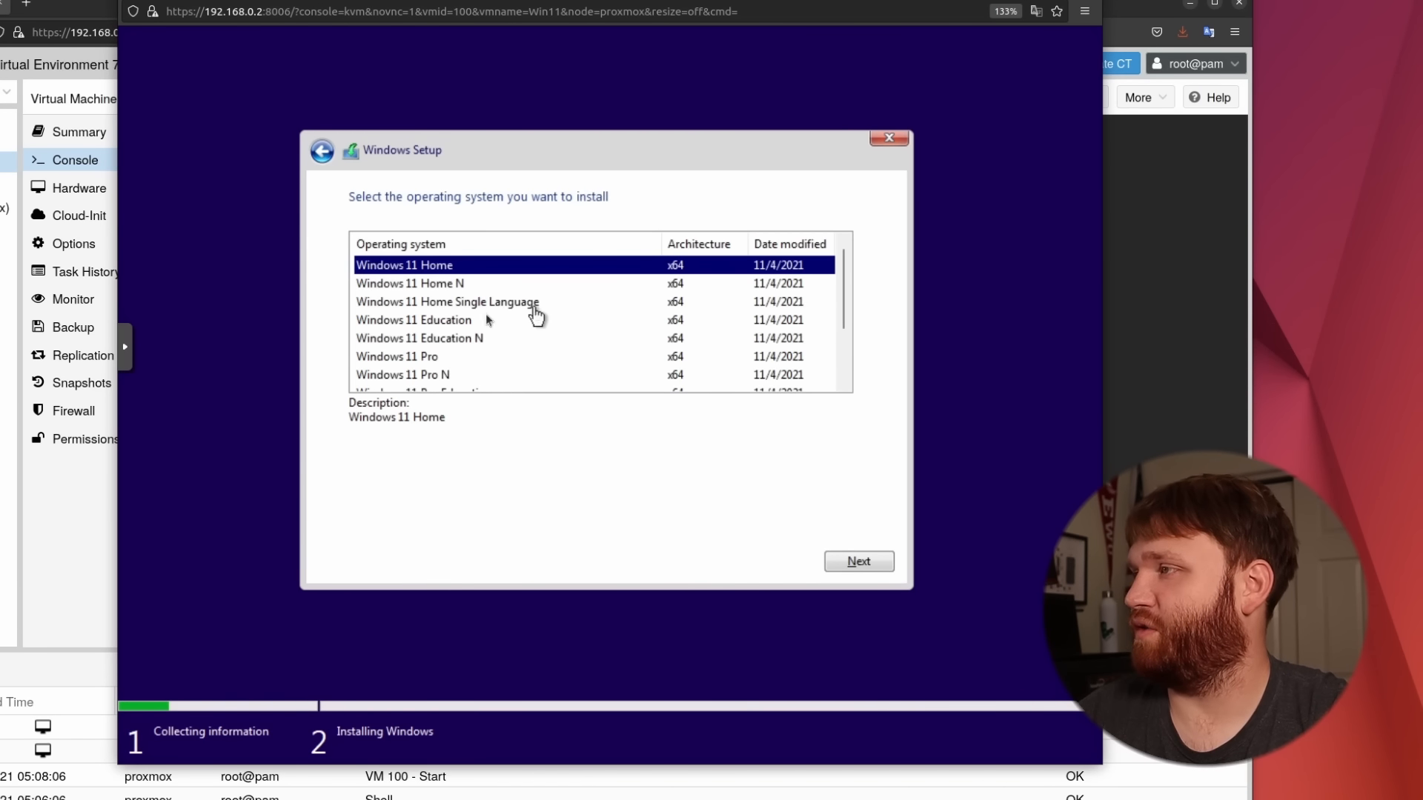
Choose Windows 11 Pro as the operating system and the Custom: Install Windows only (advanced) installation type
click(413, 358)
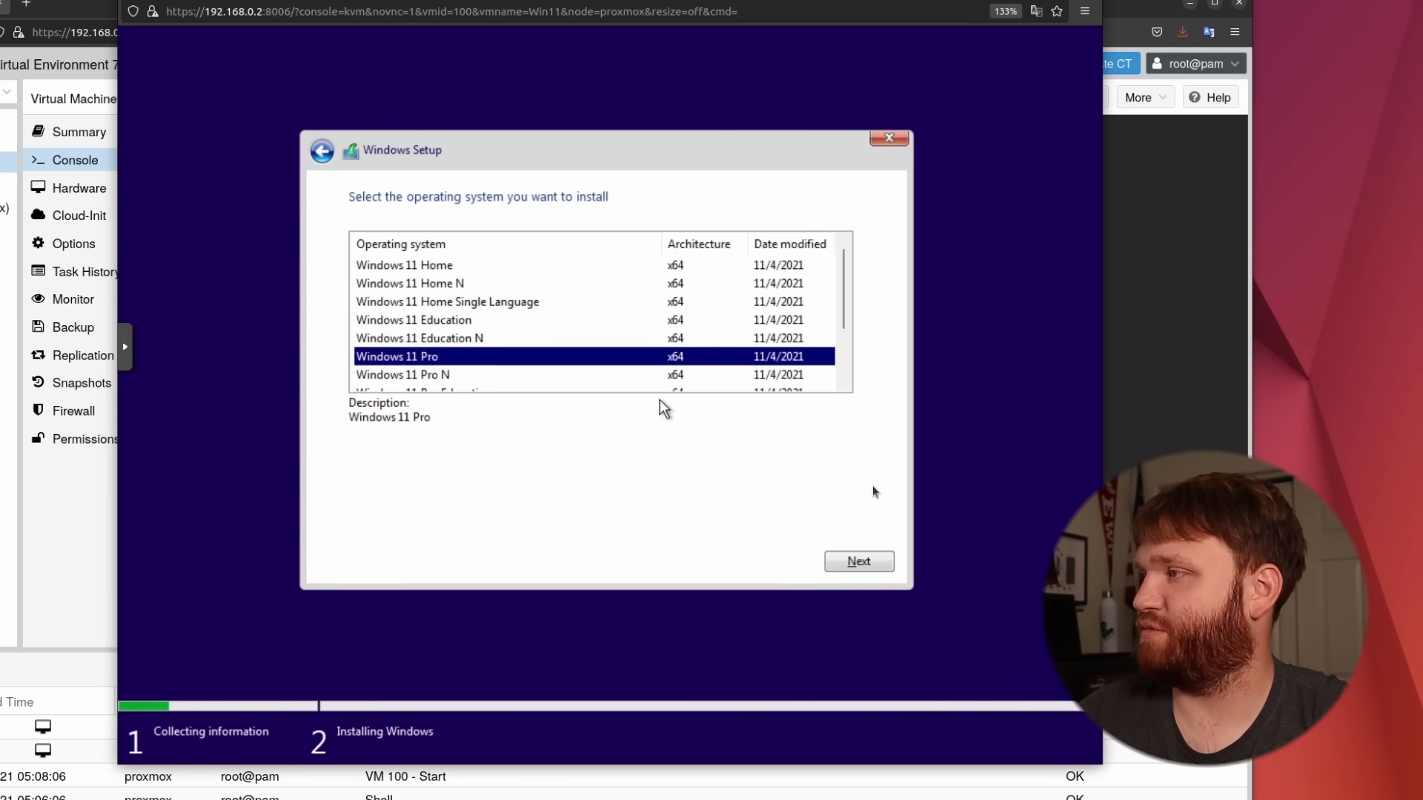
click(869, 564)
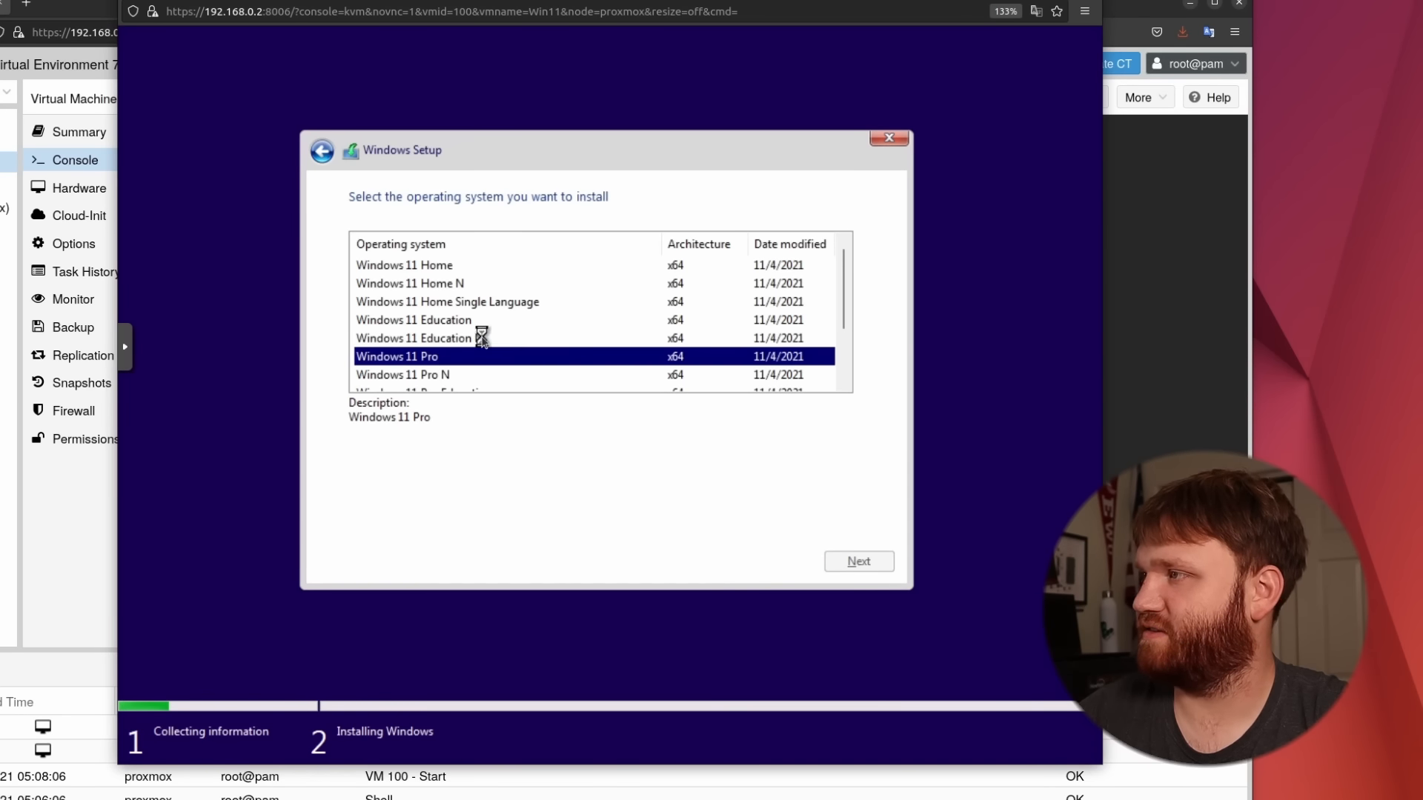
click(713, 524)
click(845, 564)
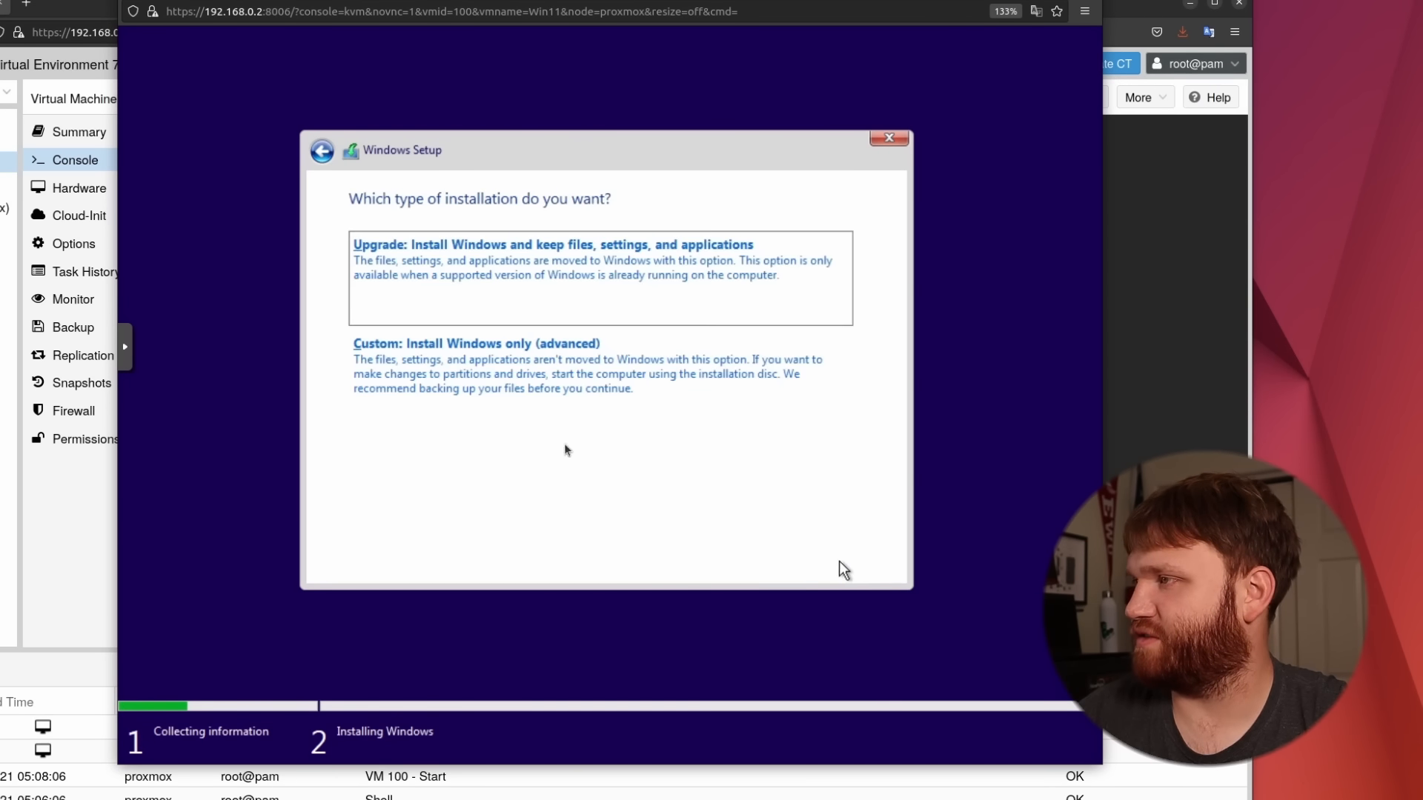
click(467, 370)
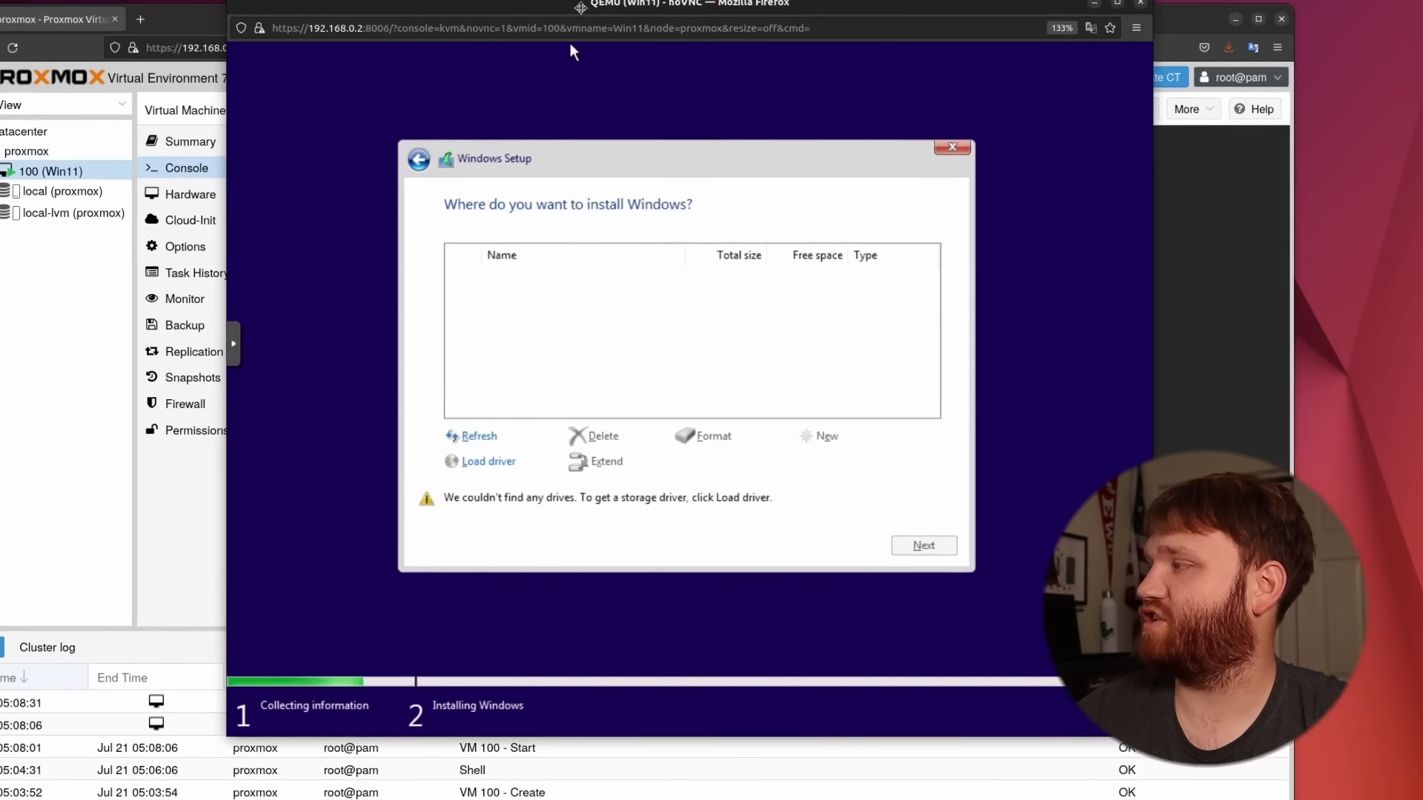
In the Win11 VM's hardware, change the CD/DVD drive's ISO image to virtio-win-0.1.217.iso
drag(576, 9, 826, 113)
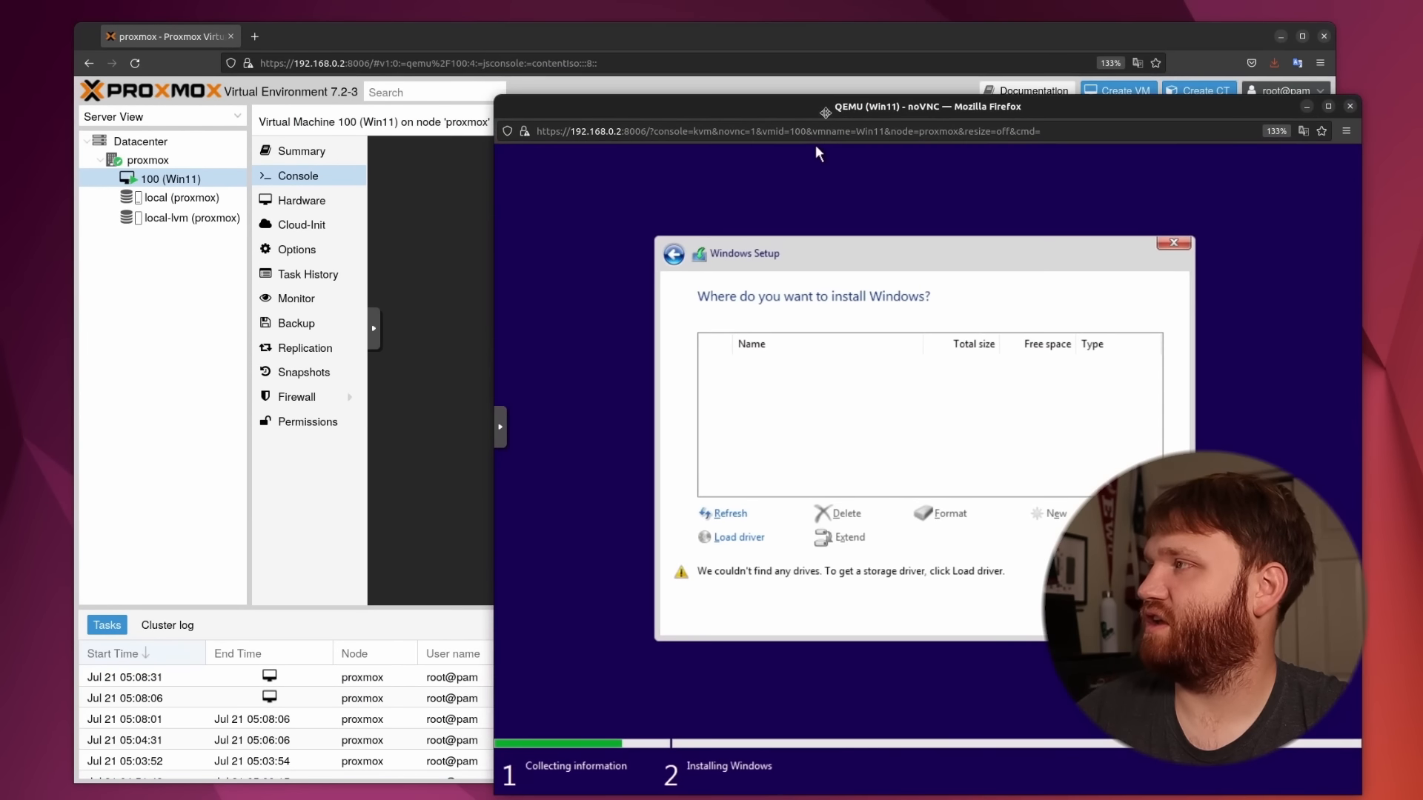
click(579, 35)
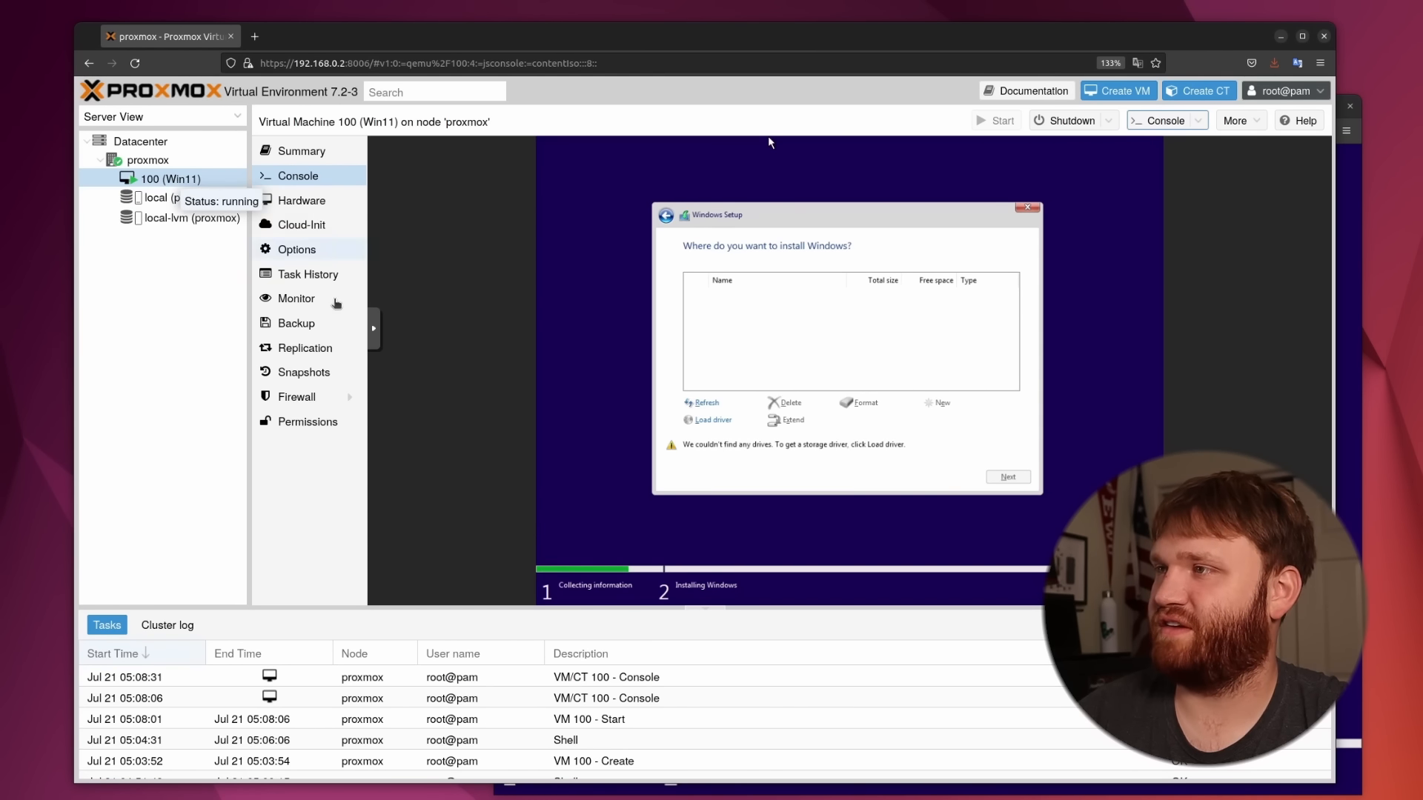
click(297, 200)
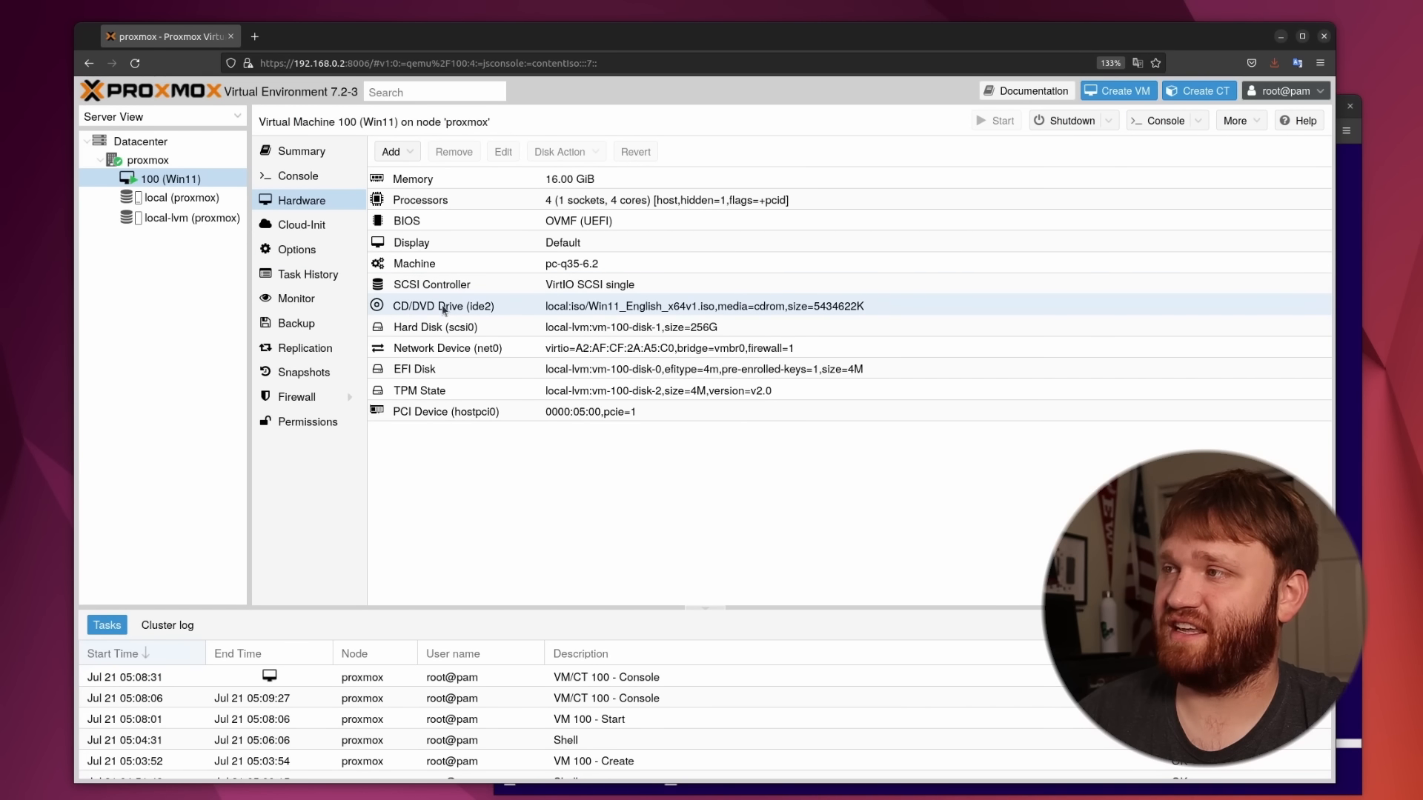
click(642, 311)
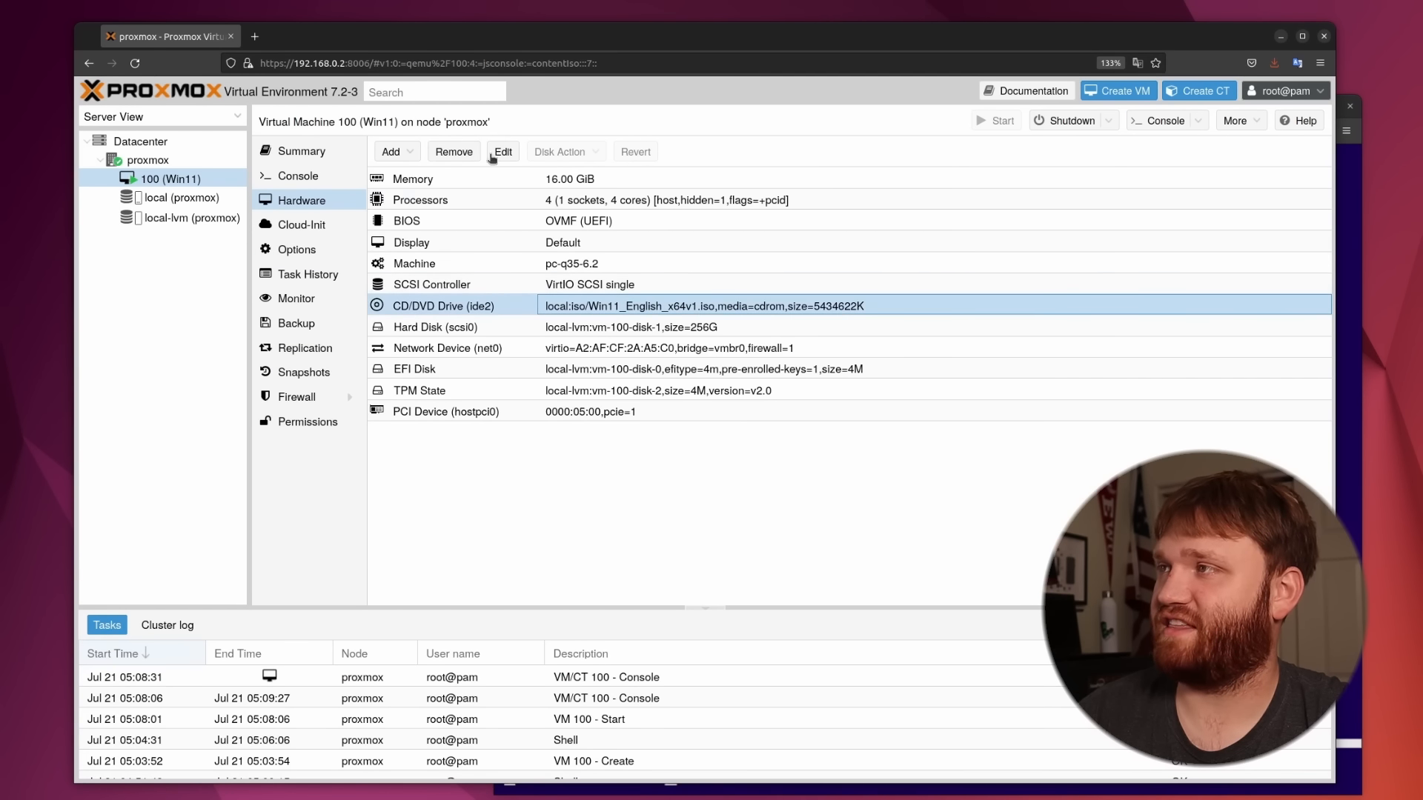
click(504, 152)
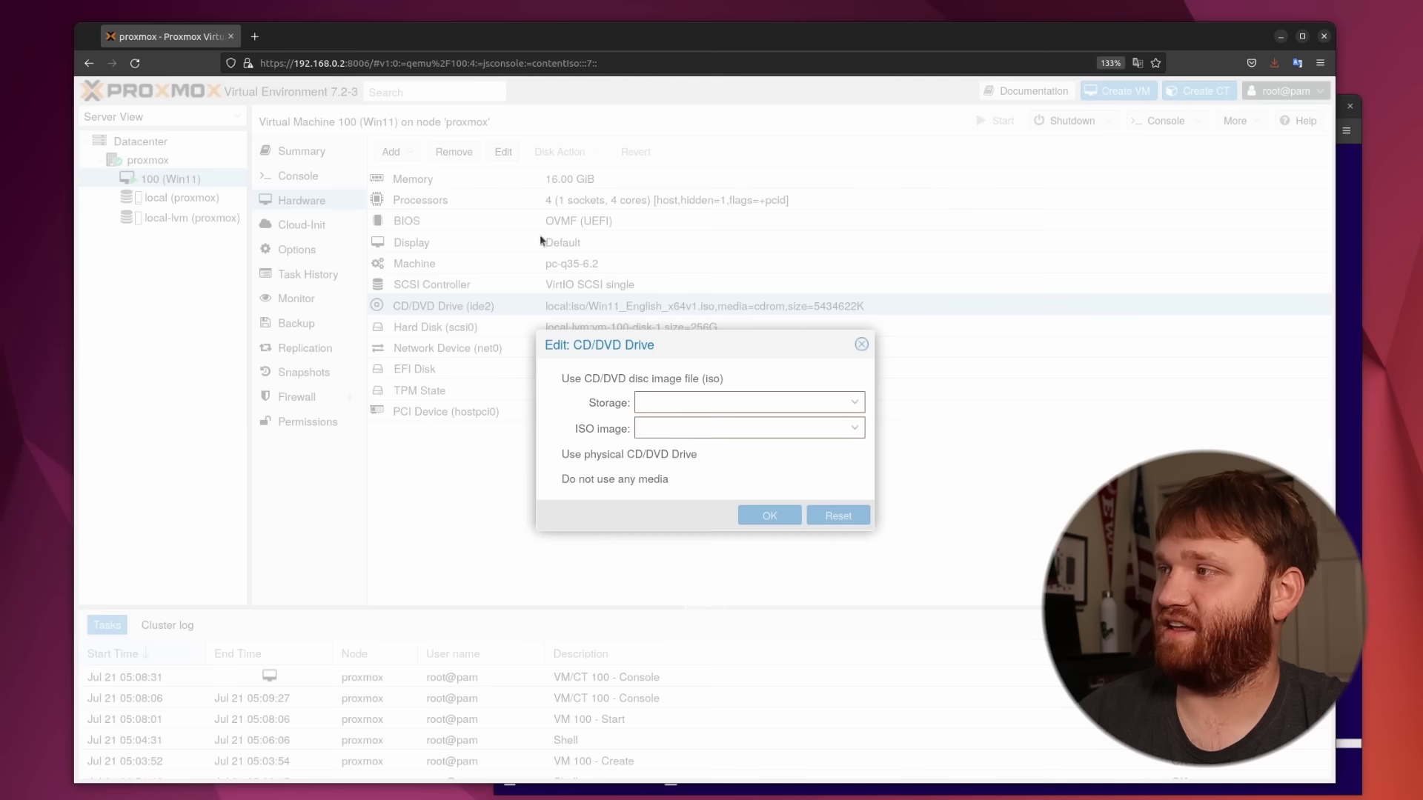
click(854, 429)
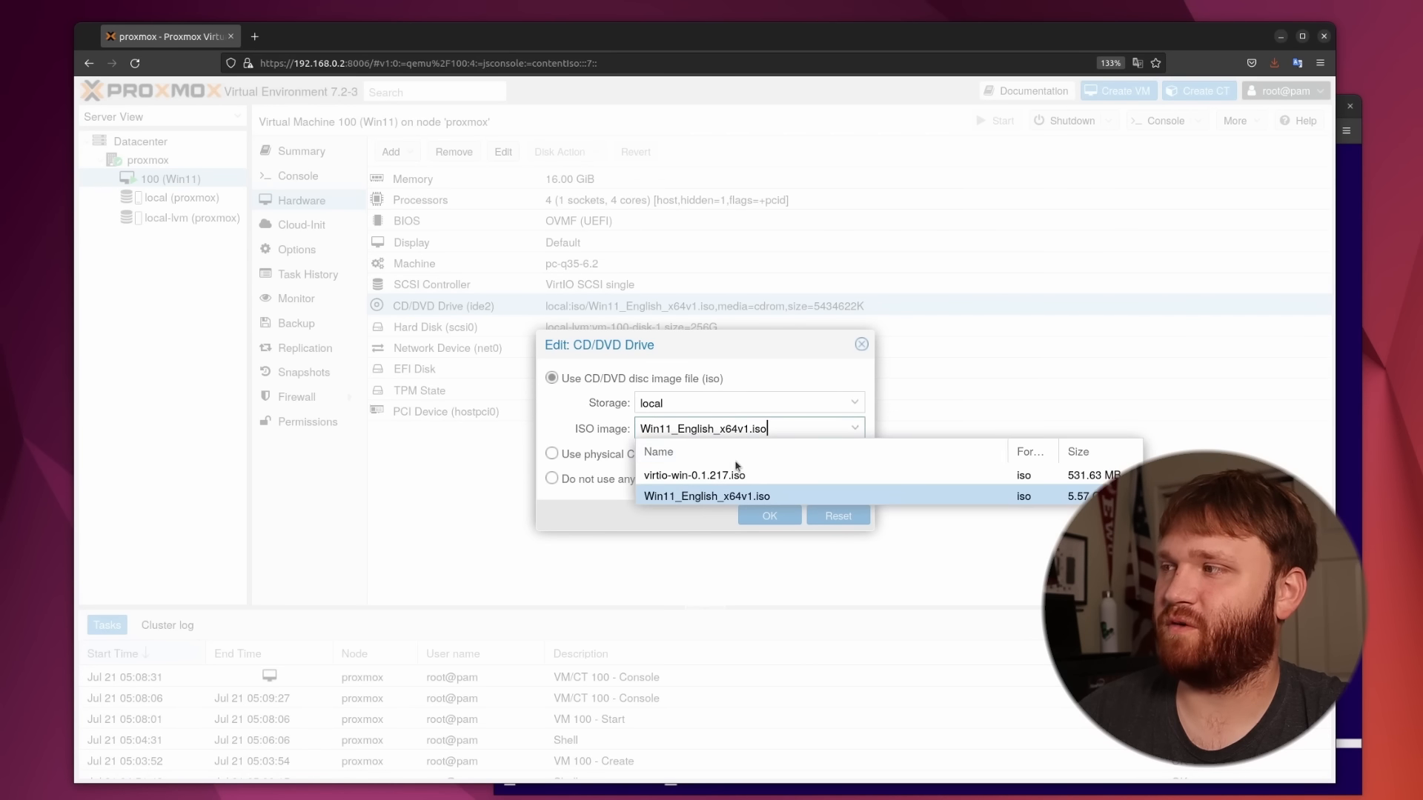
click(671, 470)
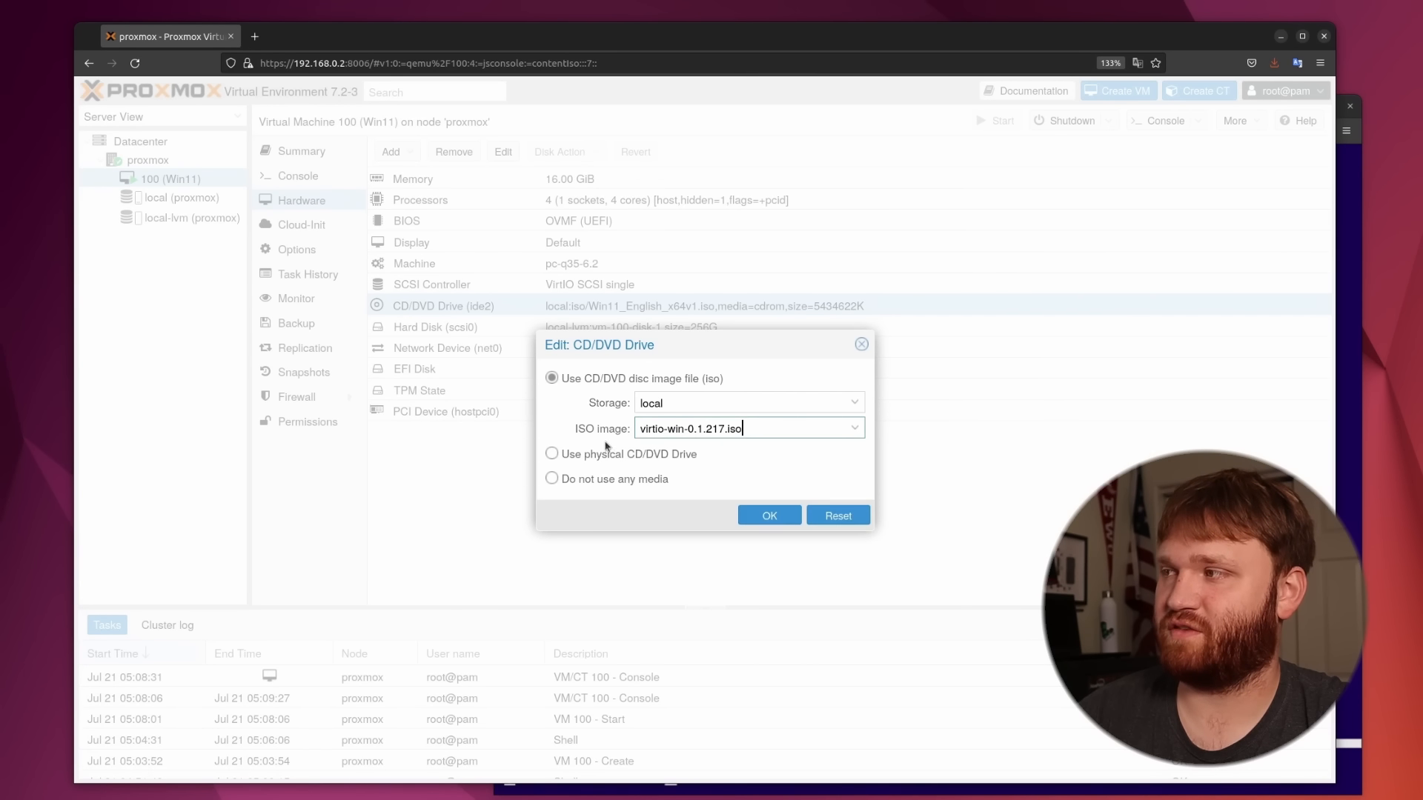
click(770, 516)
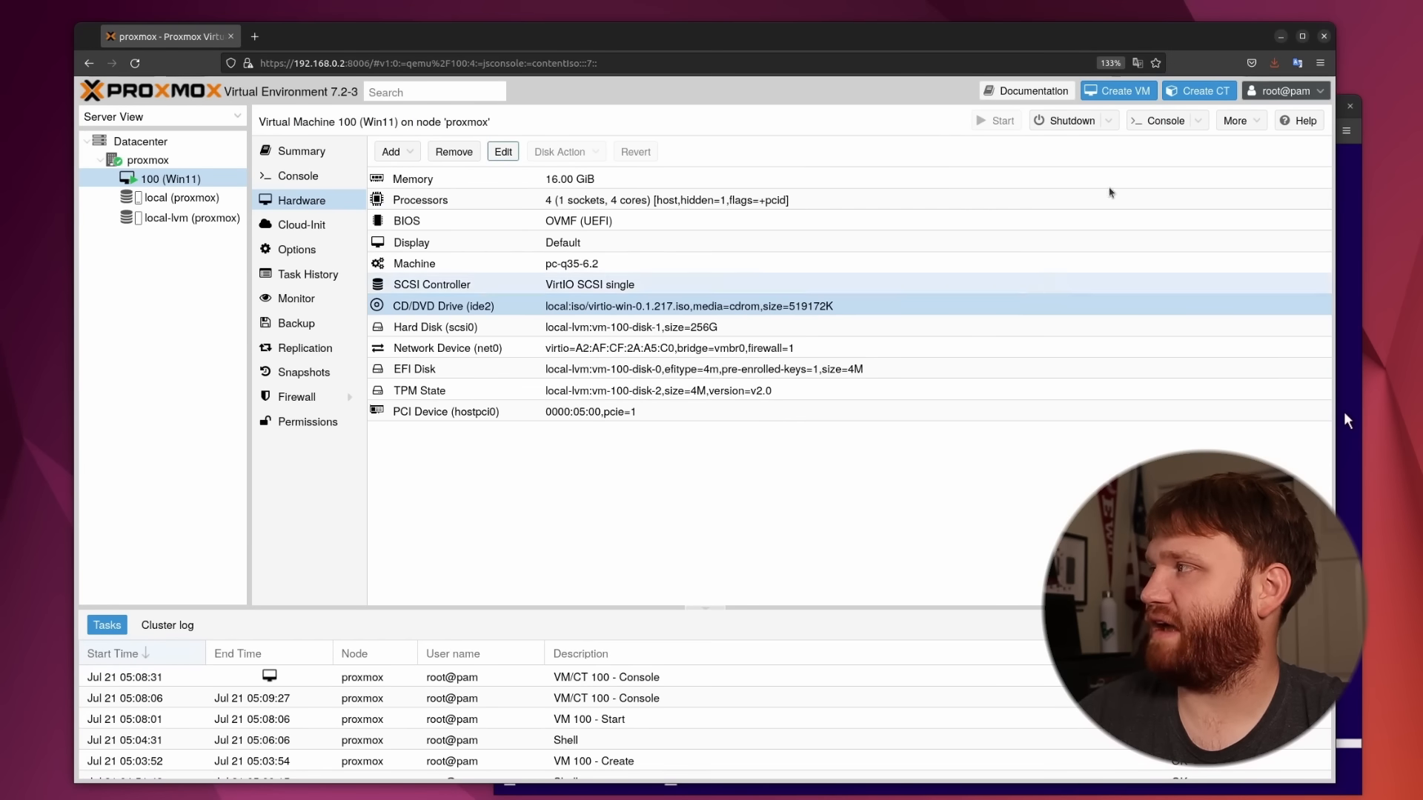
Return to Windows Setup in the noVNC window, begin loading a driver, and expand the virtio-win-0.1.217 CD drive for browsing
click(1352, 172)
click(756, 539)
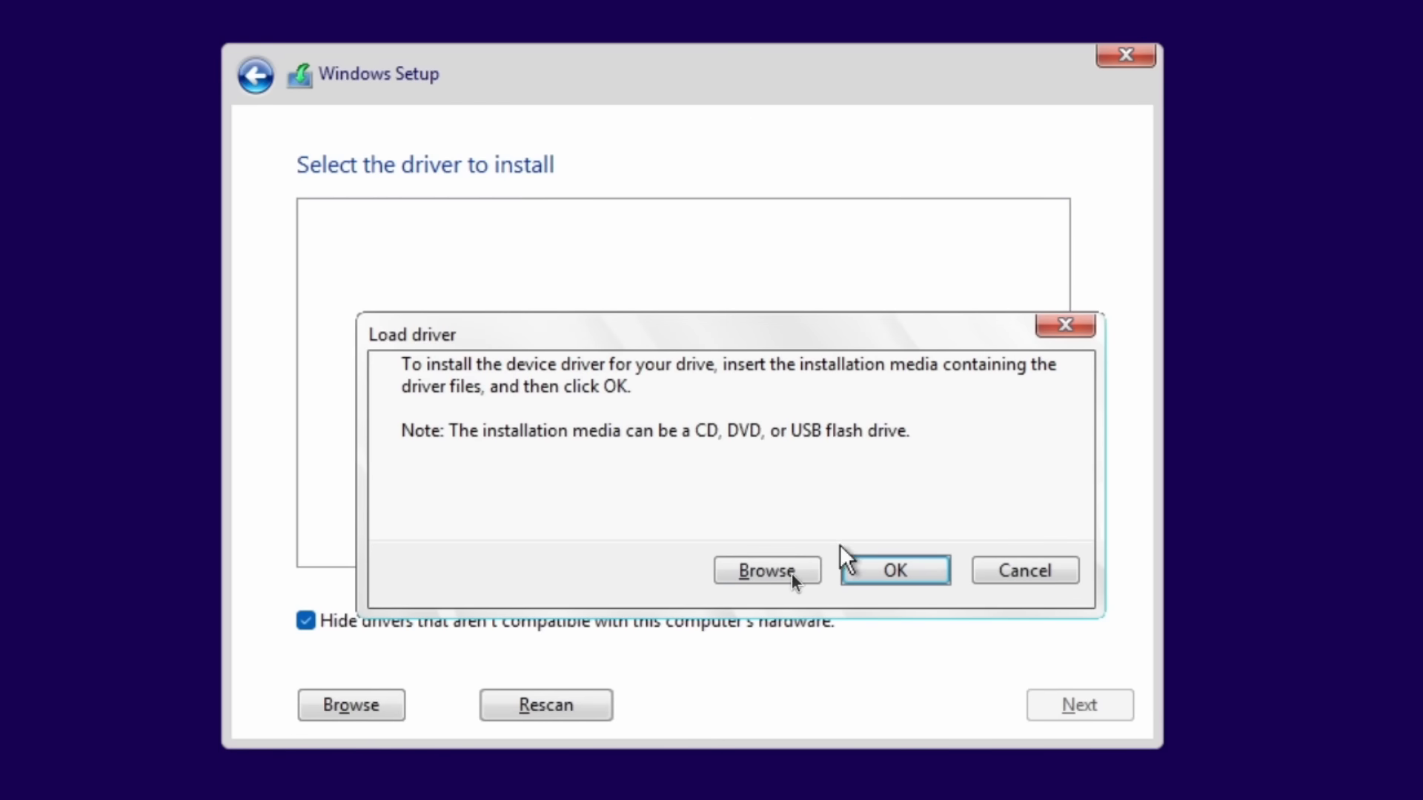
click(783, 572)
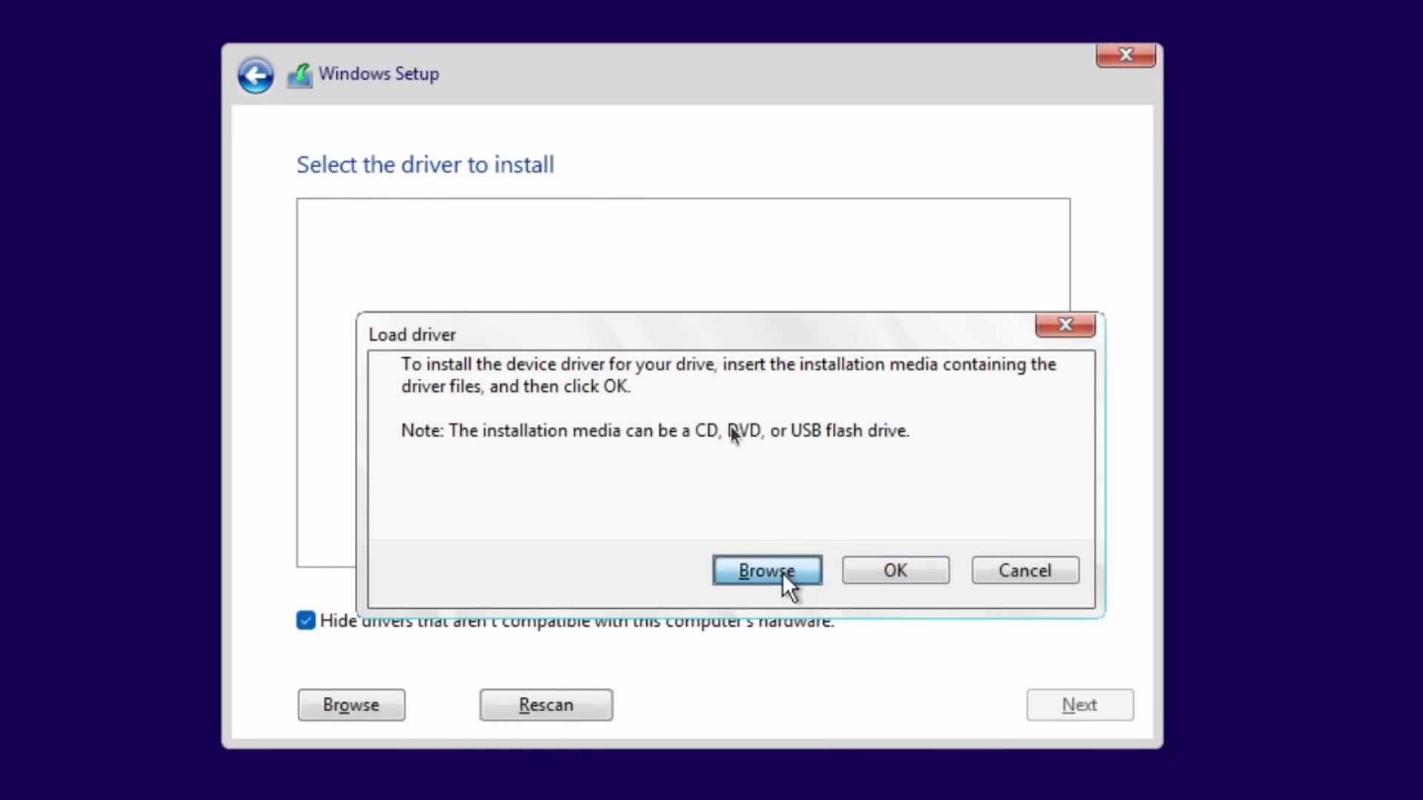
click(501, 510)
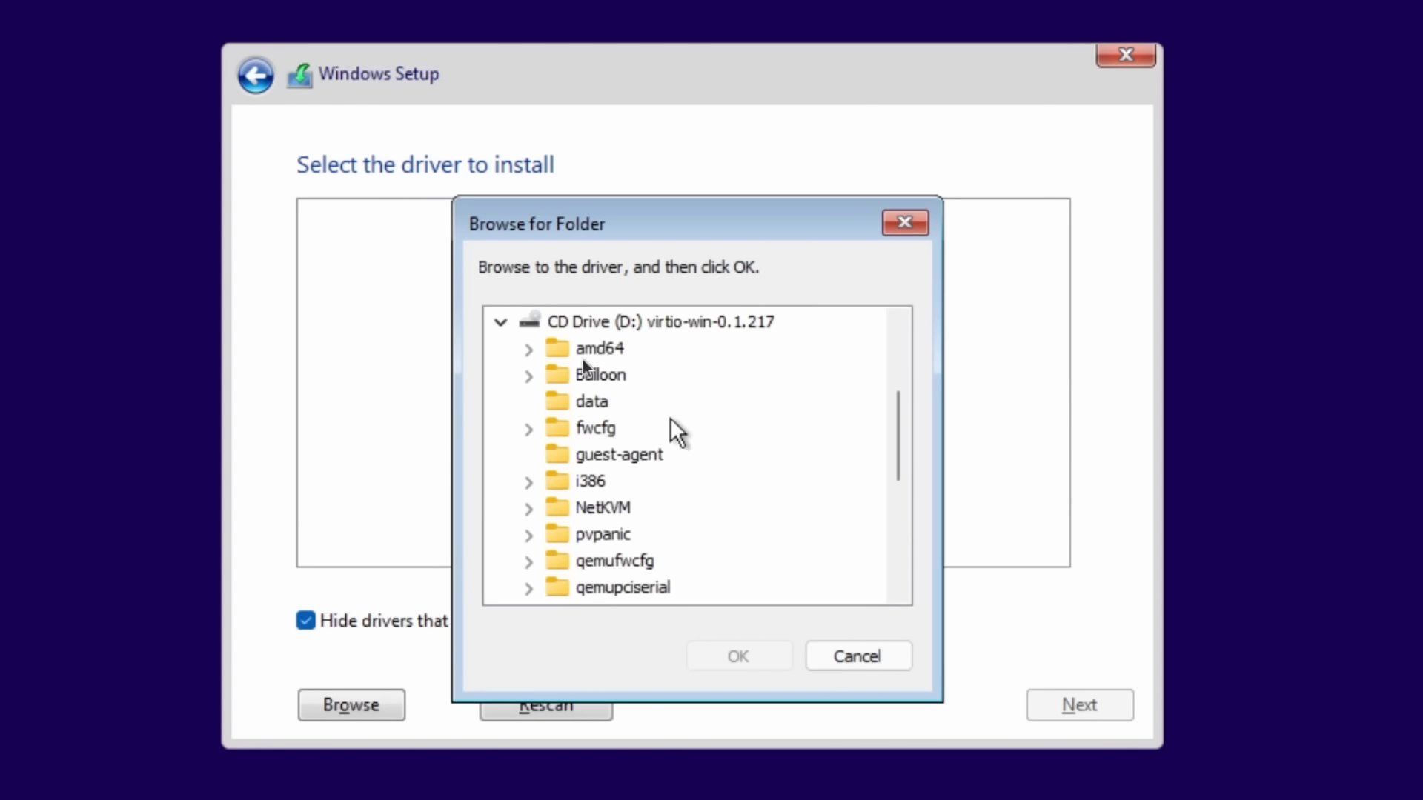
Select the vioscsi\w11\amd64 folder and install the Red Hat VirtIO SCSI pass-through controller driver
scroll(612, 415, down, 3)
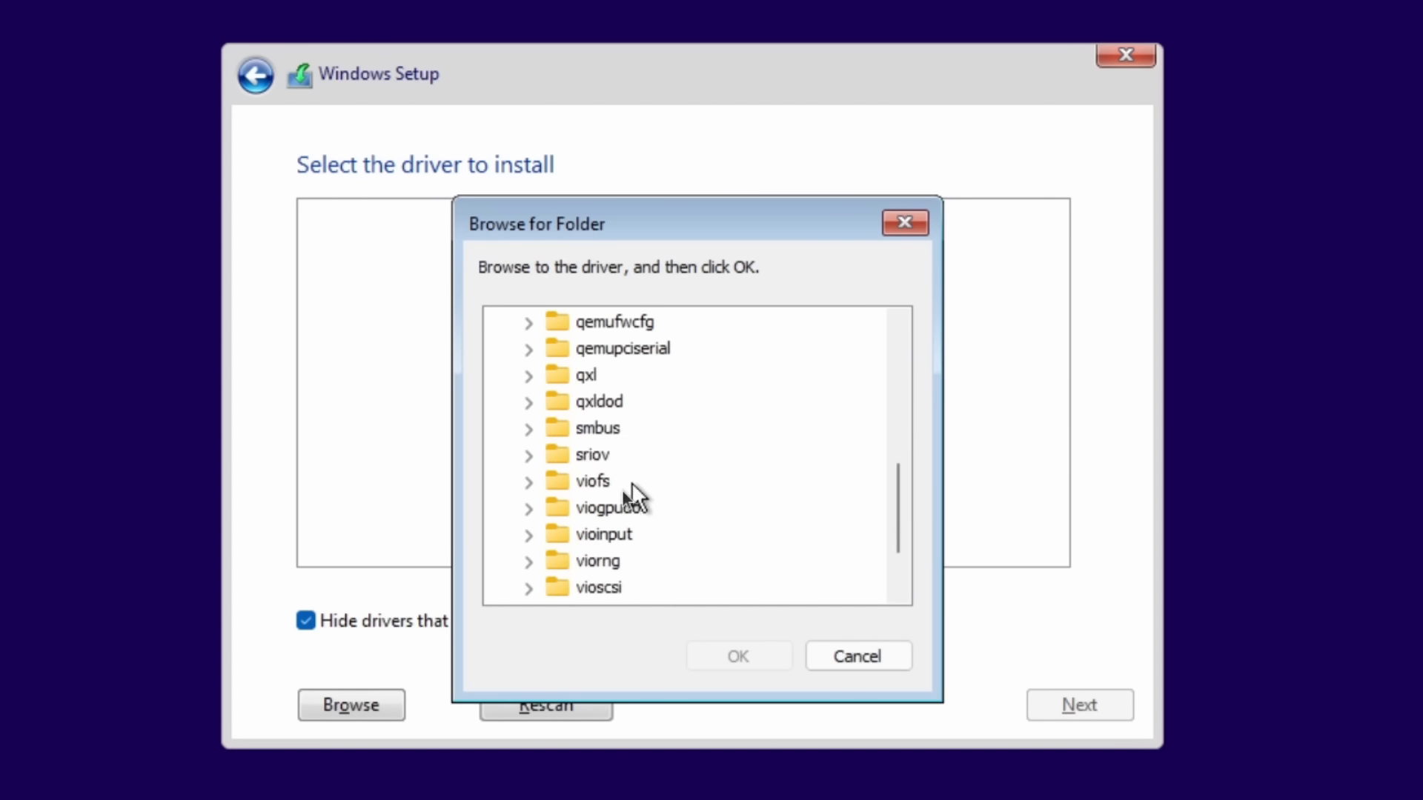
scroll(576, 514, down, 1)
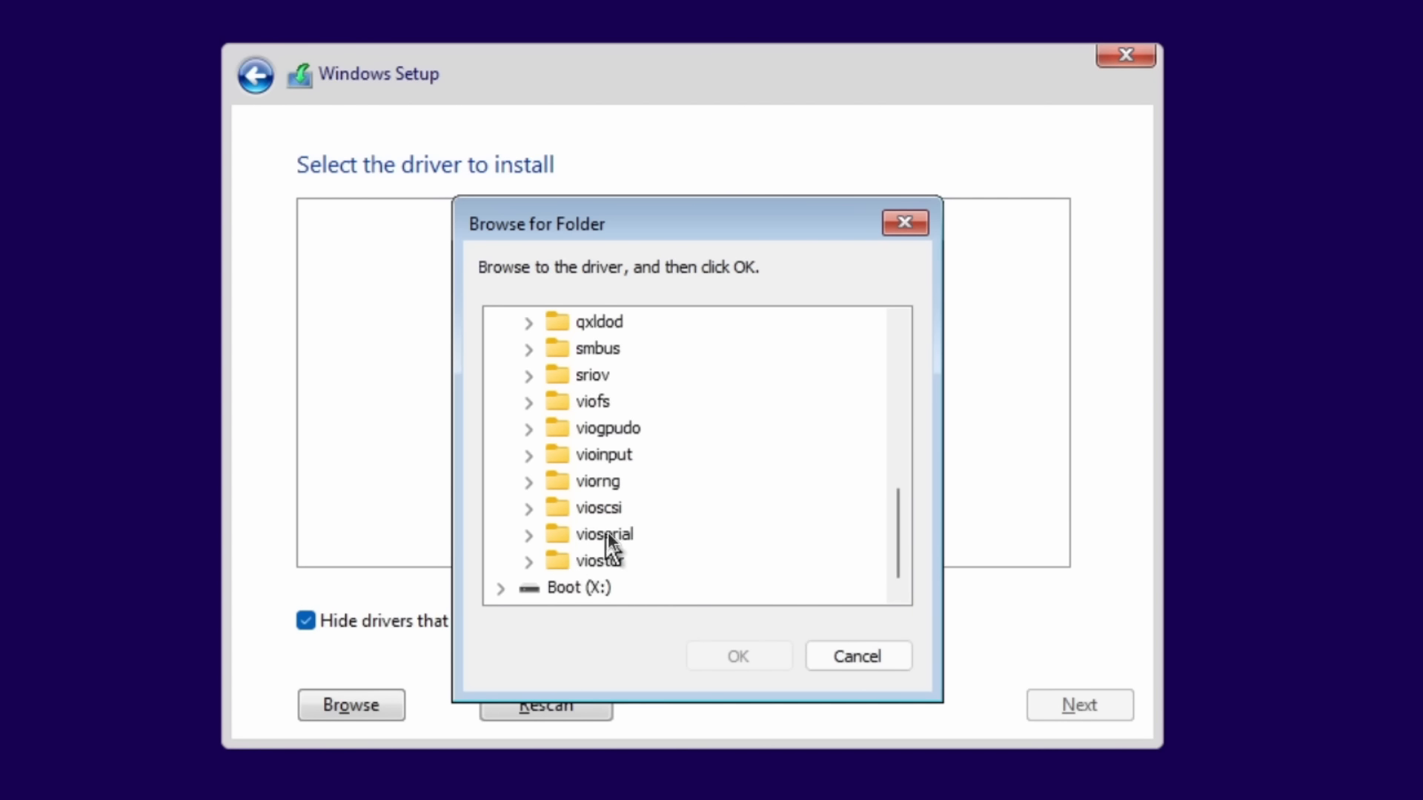
click(528, 507)
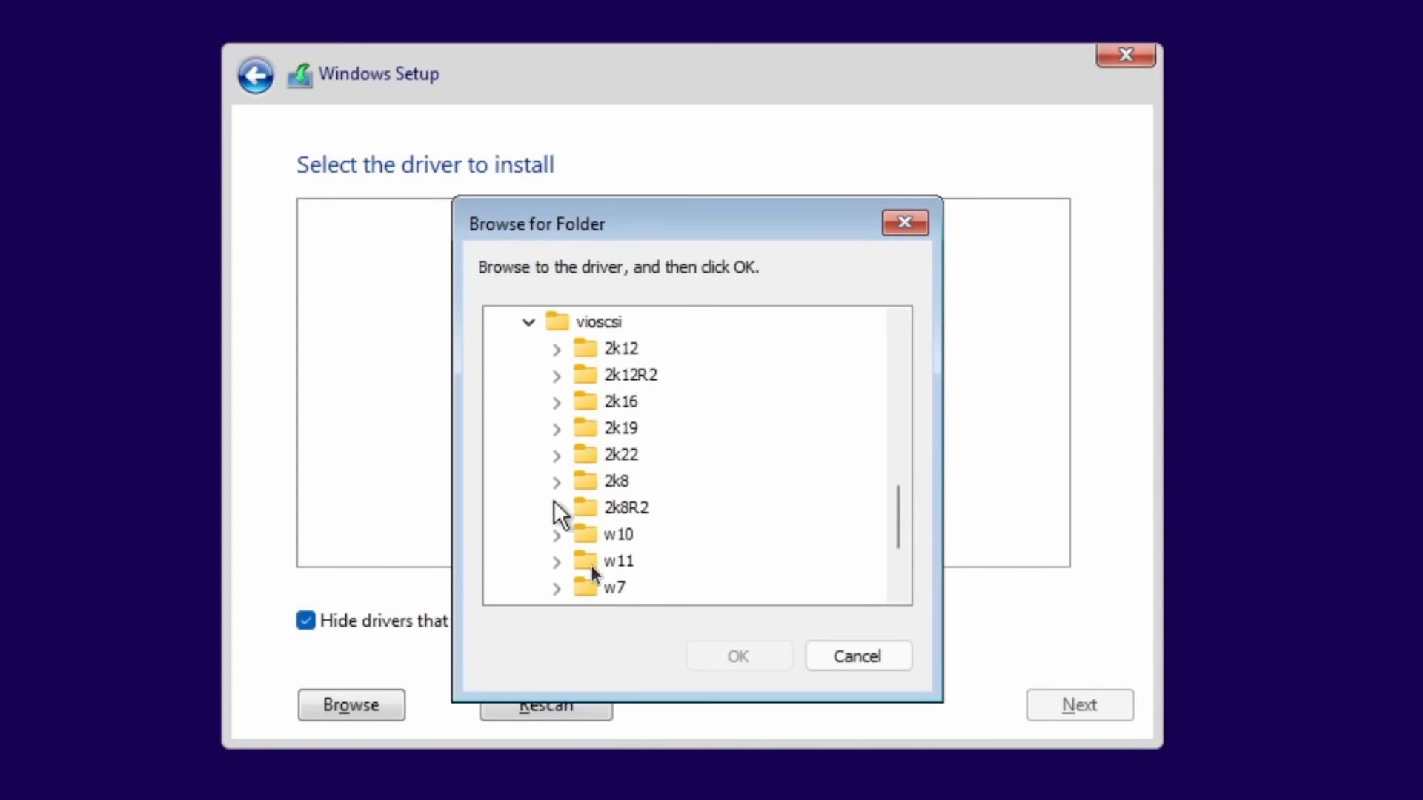
click(558, 561)
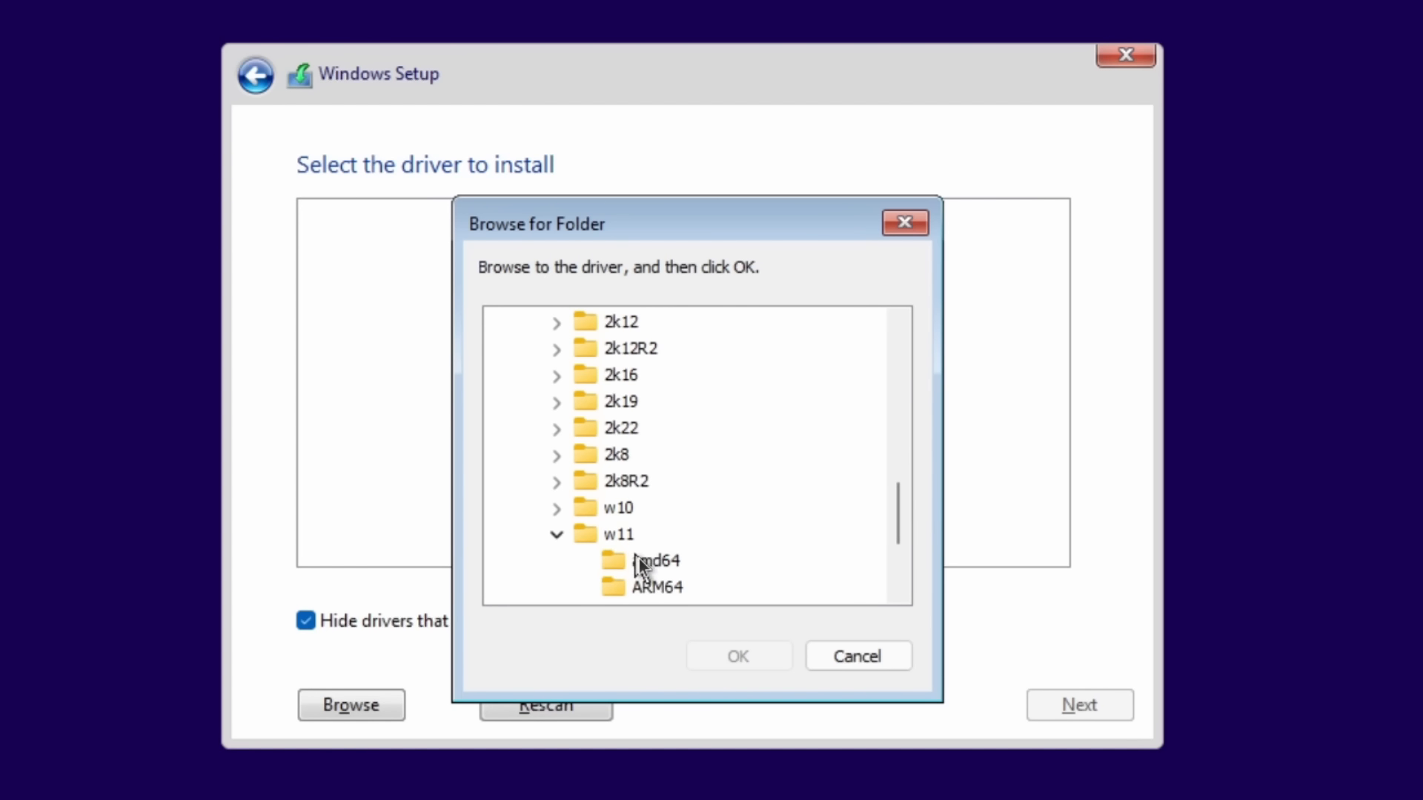
click(639, 561)
click(737, 655)
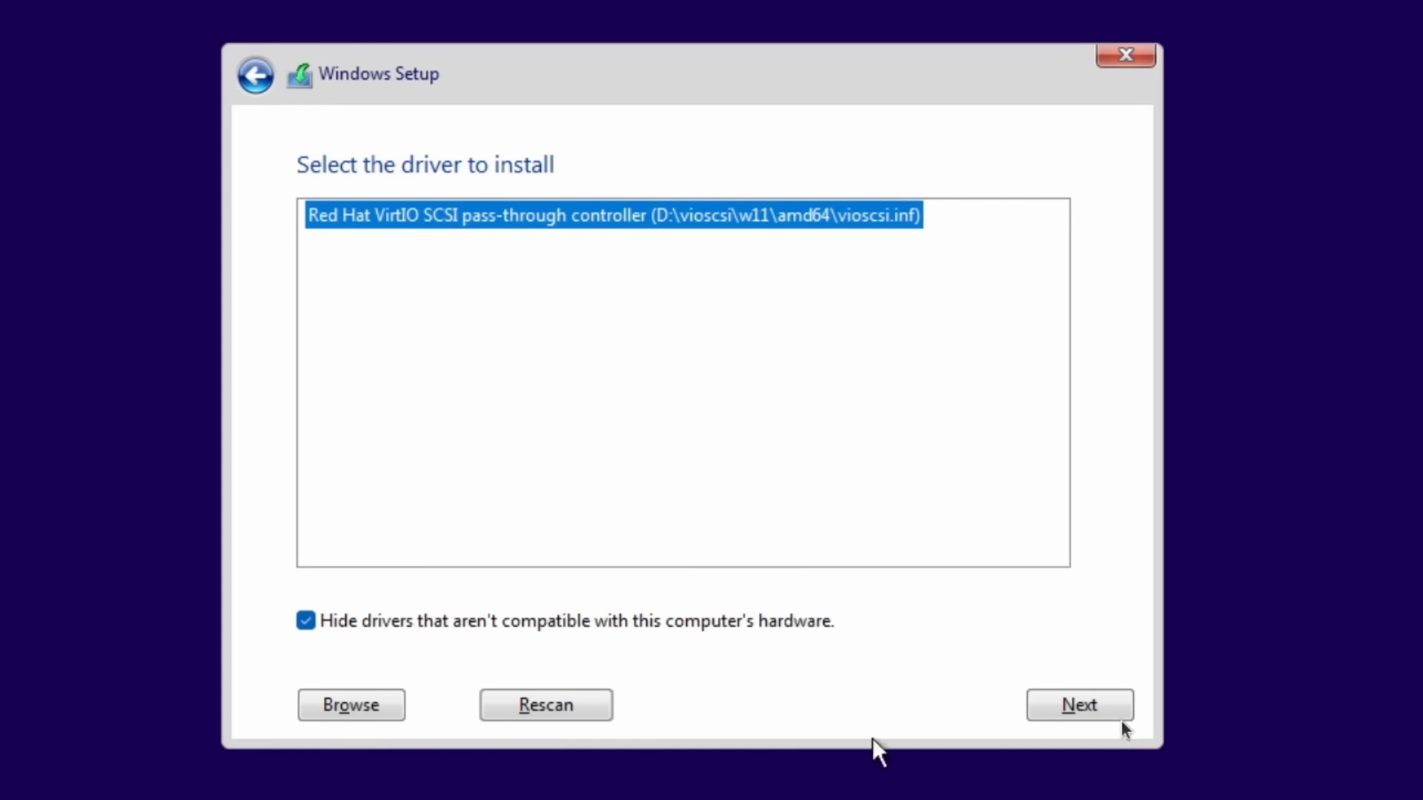
click(1092, 697)
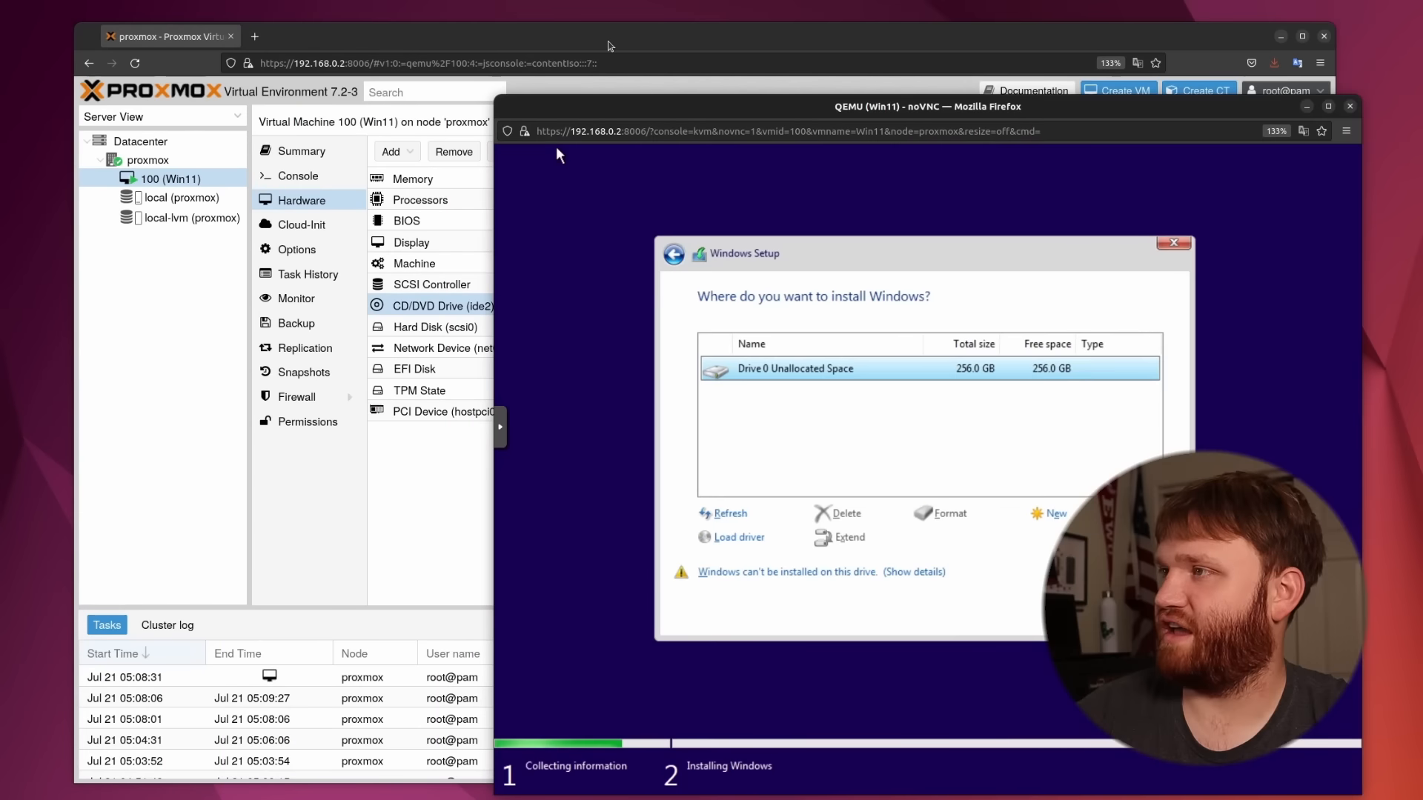
Switch to the Proxmox page and set the VM's CD/DVD drive ISO image back to Win11_English_x64v1.iso
key(alt+Tab)
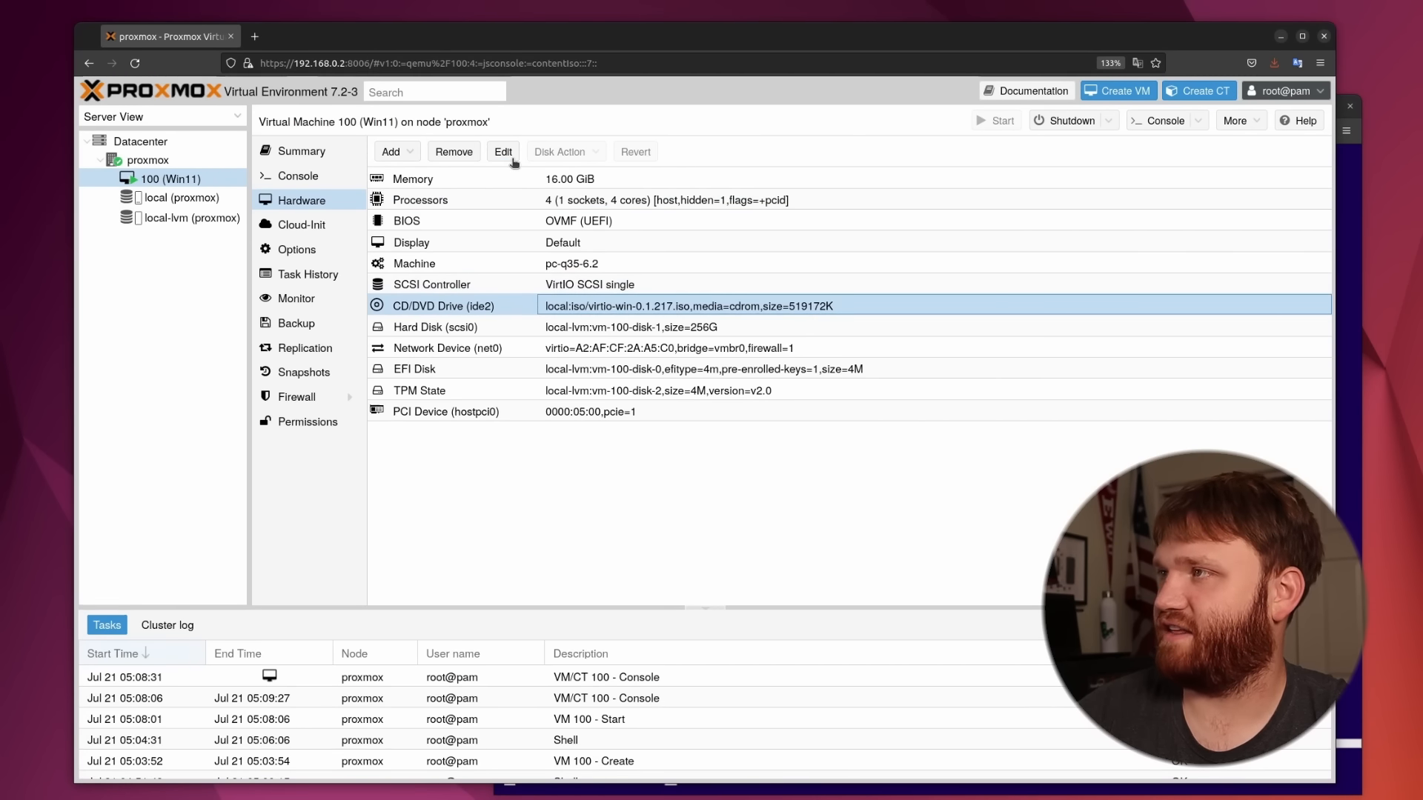
click(503, 152)
click(854, 430)
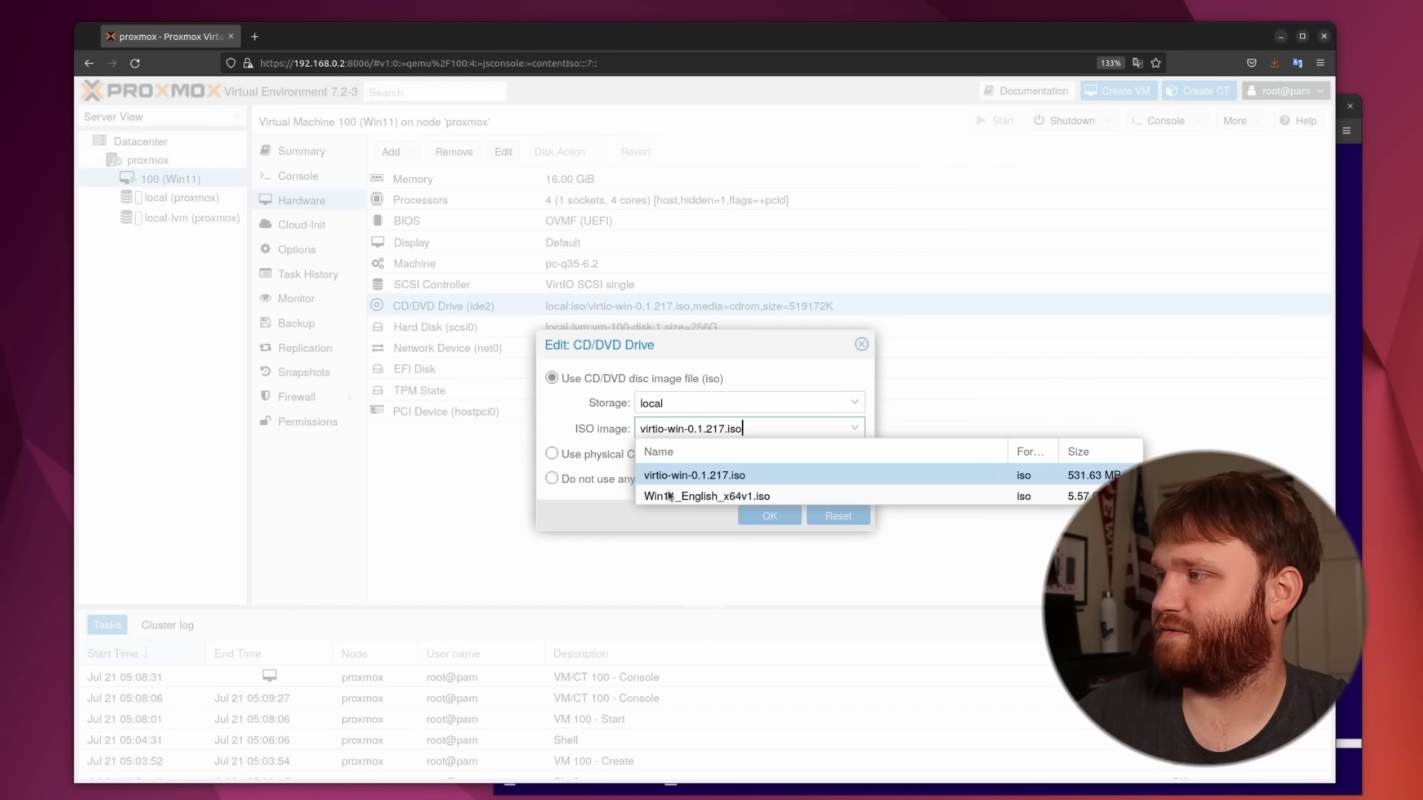
click(775, 493)
click(771, 516)
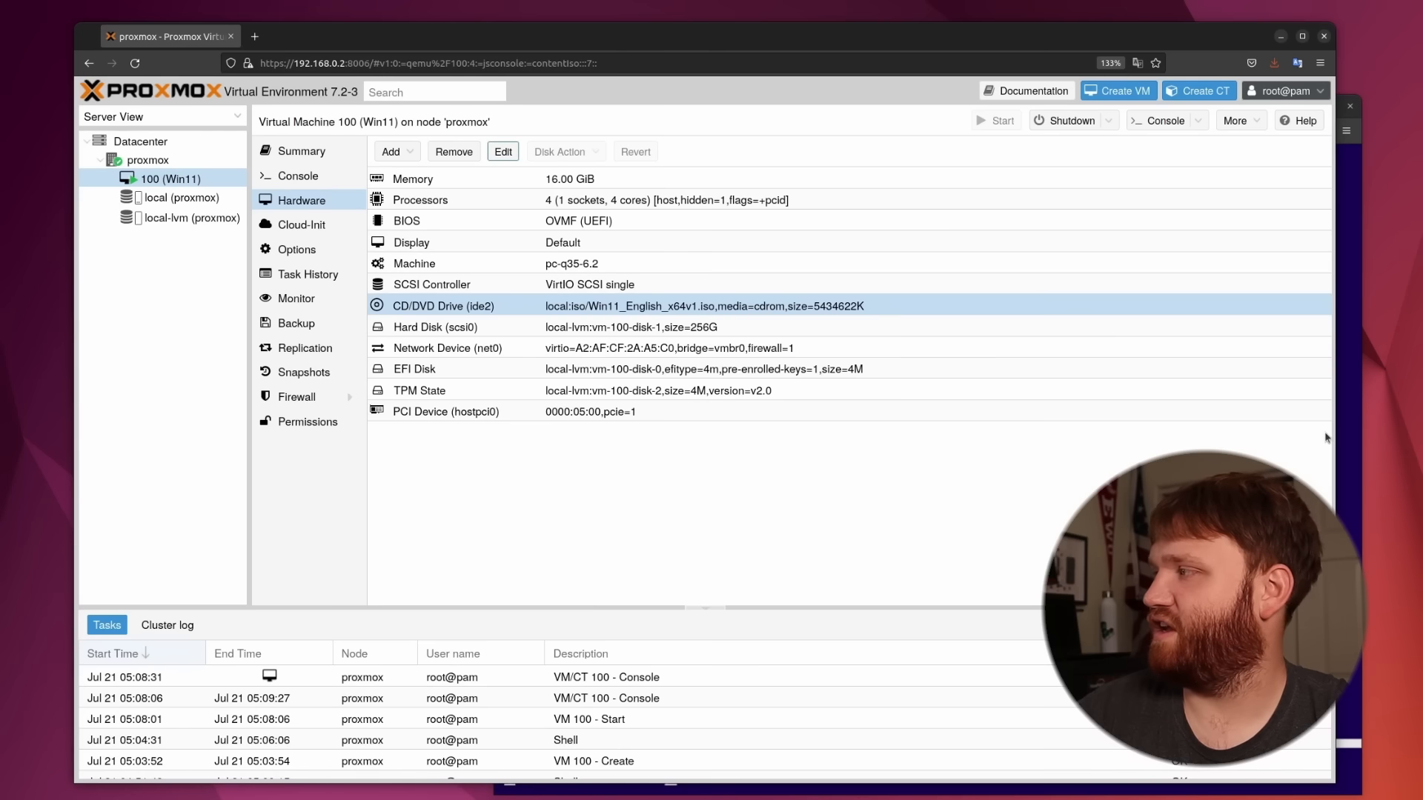
In Windows Setup, create a 262144 MB partition on Drive 0's unallocated space, accept the additional system partitions, and start the installation
click(1341, 293)
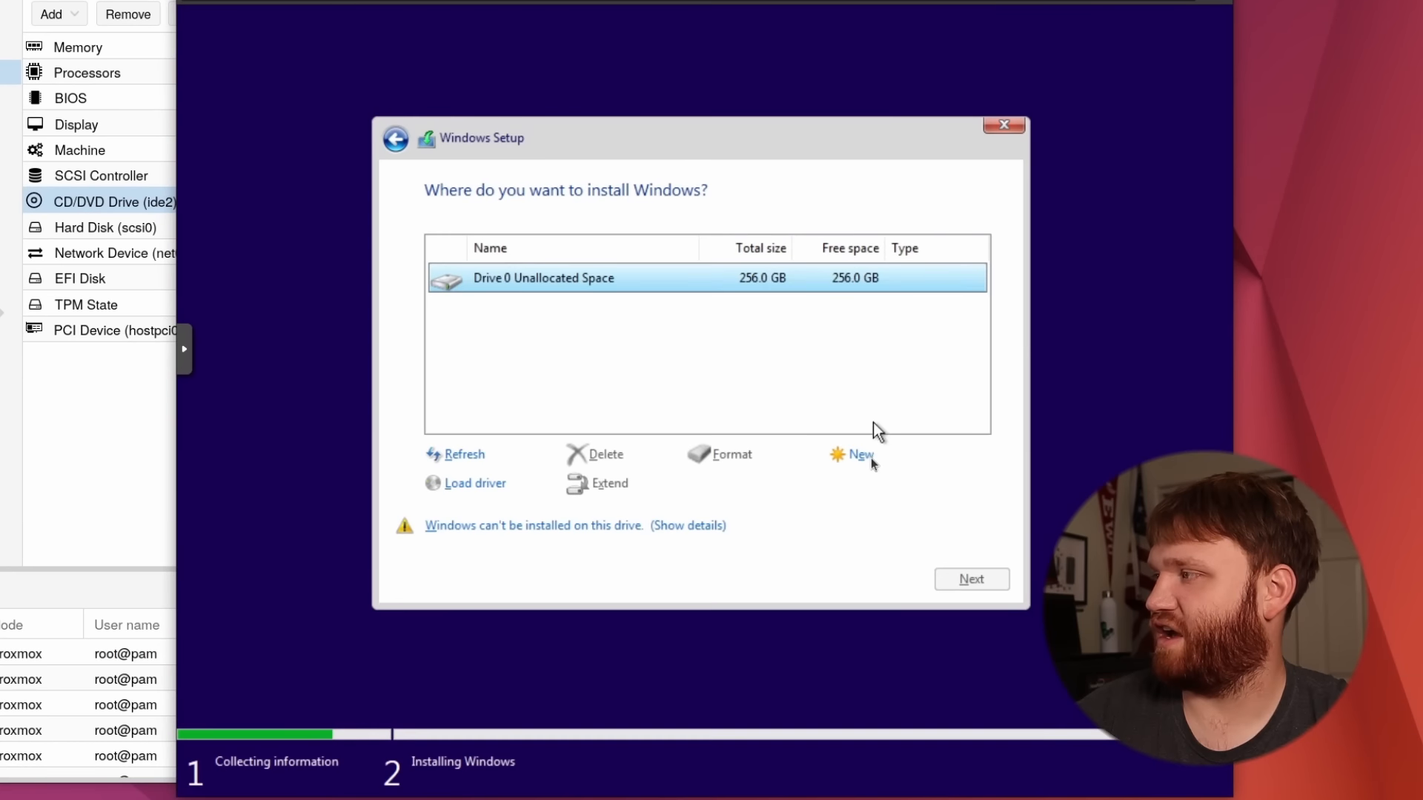
click(1056, 515)
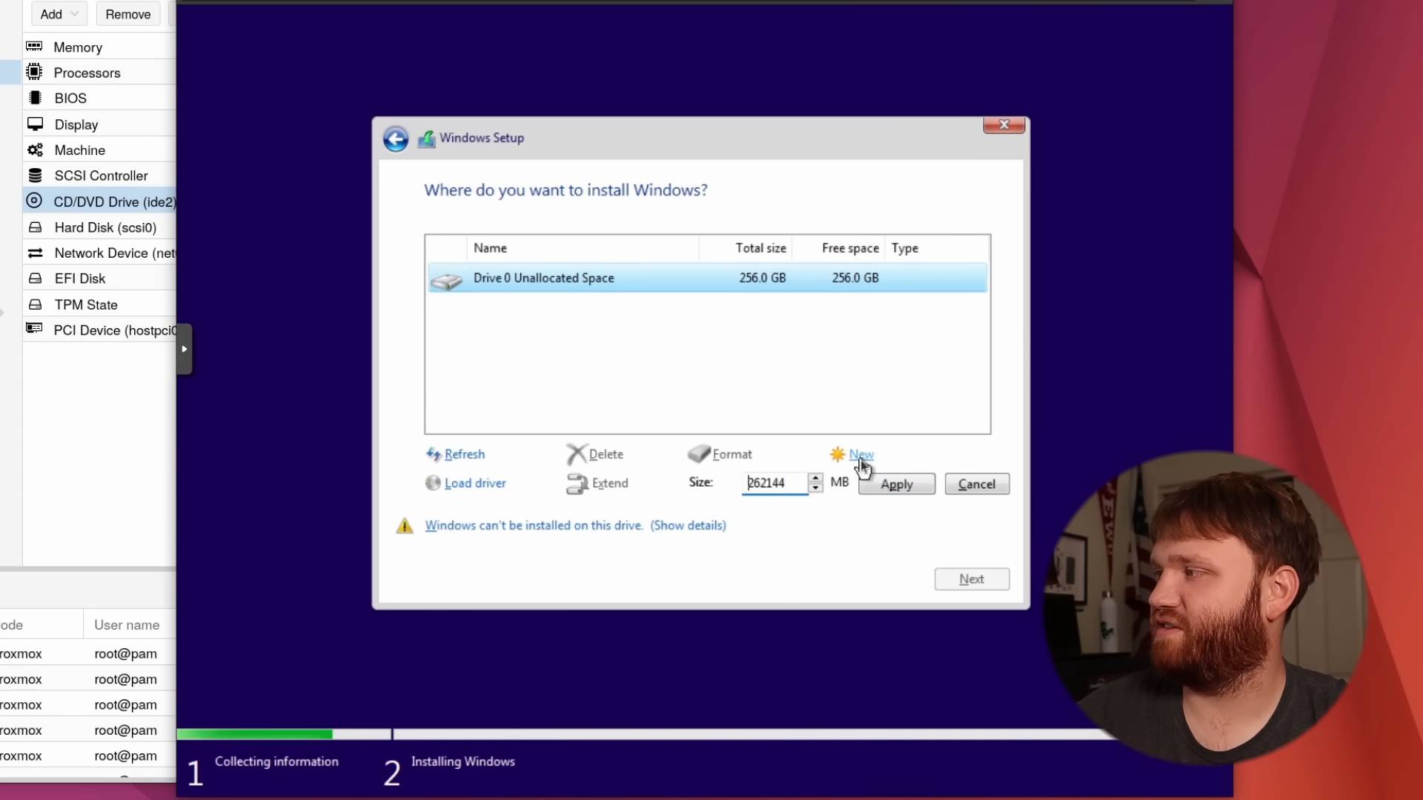
click(897, 489)
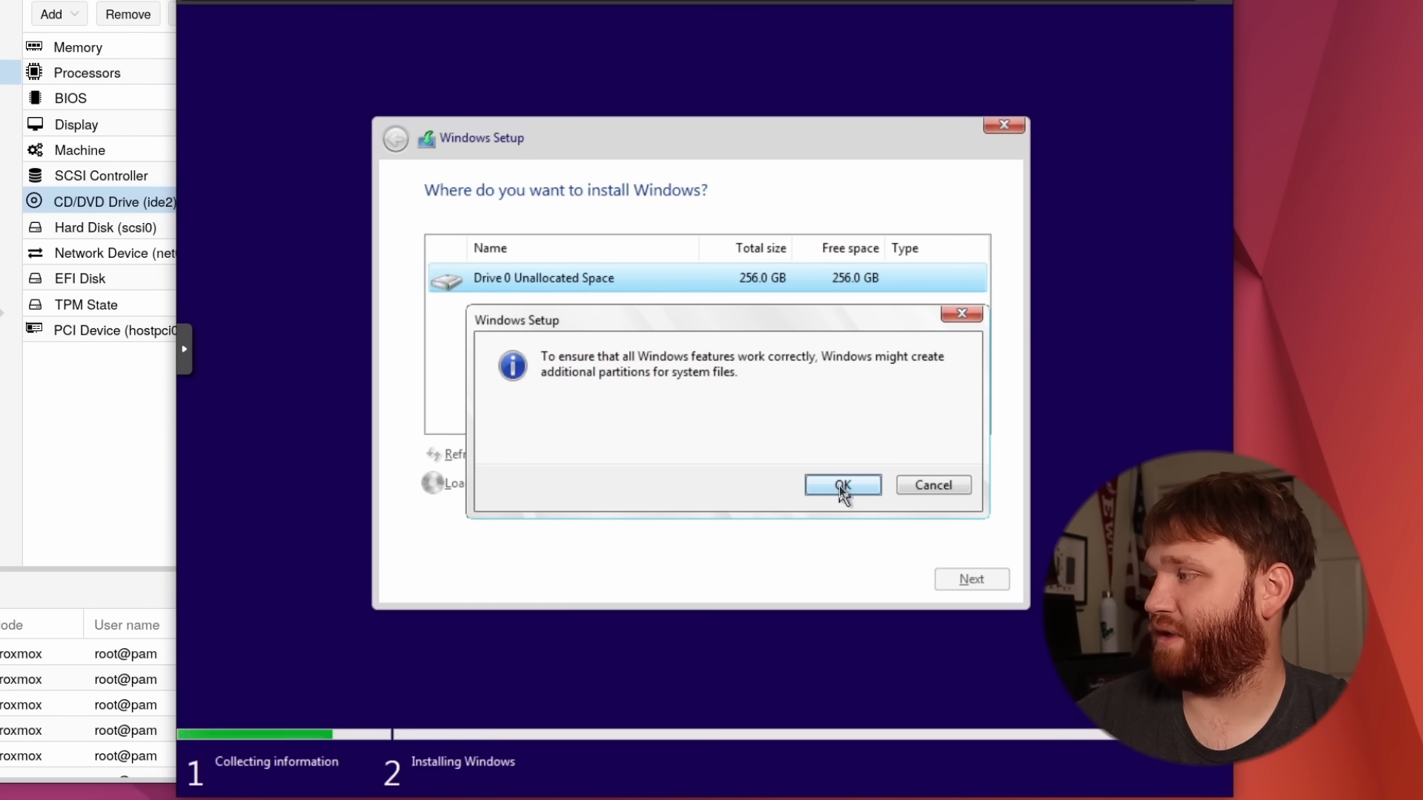
click(843, 488)
click(966, 580)
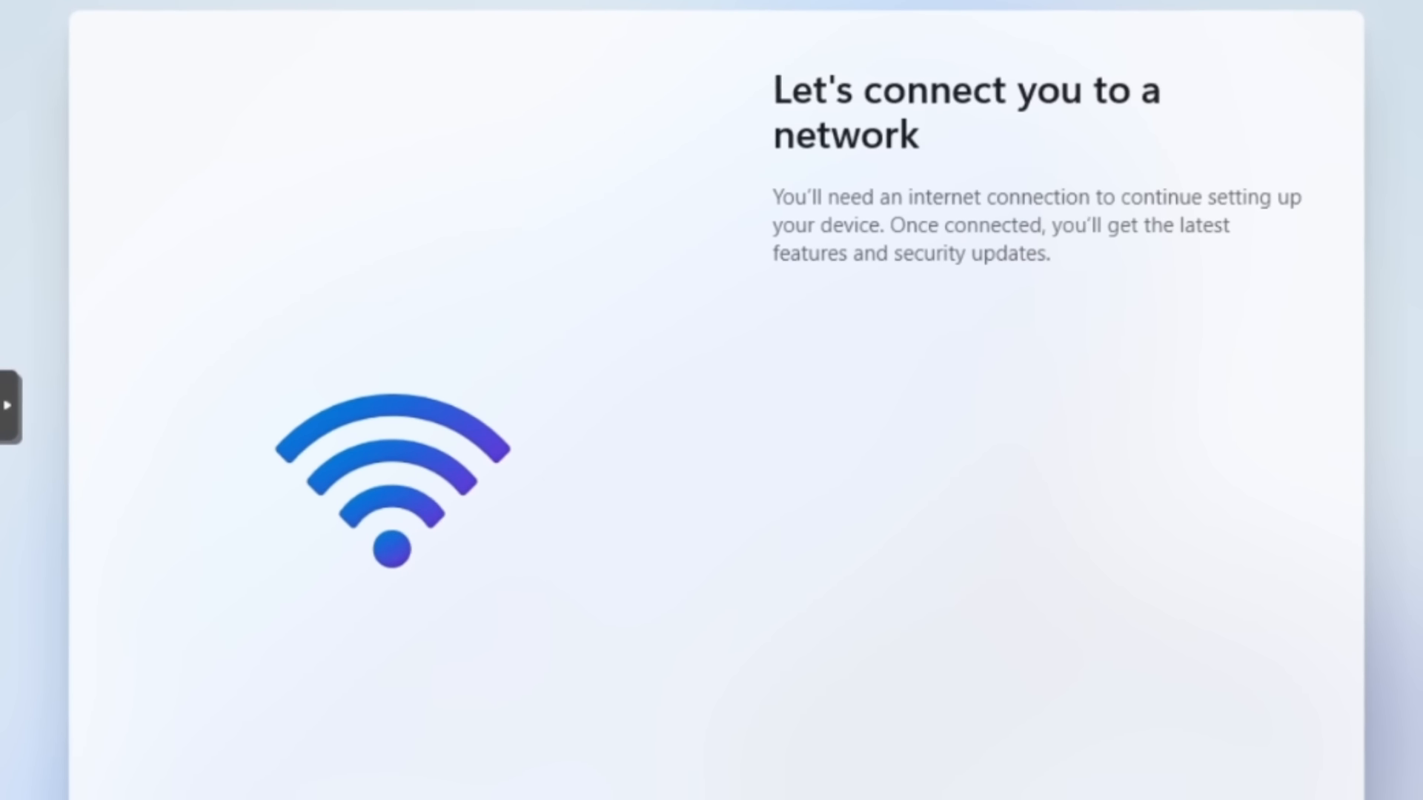
Continue the Windows 11 first-run setup past the network connection page to the device privacy settings
click(998, 799)
click(997, 799)
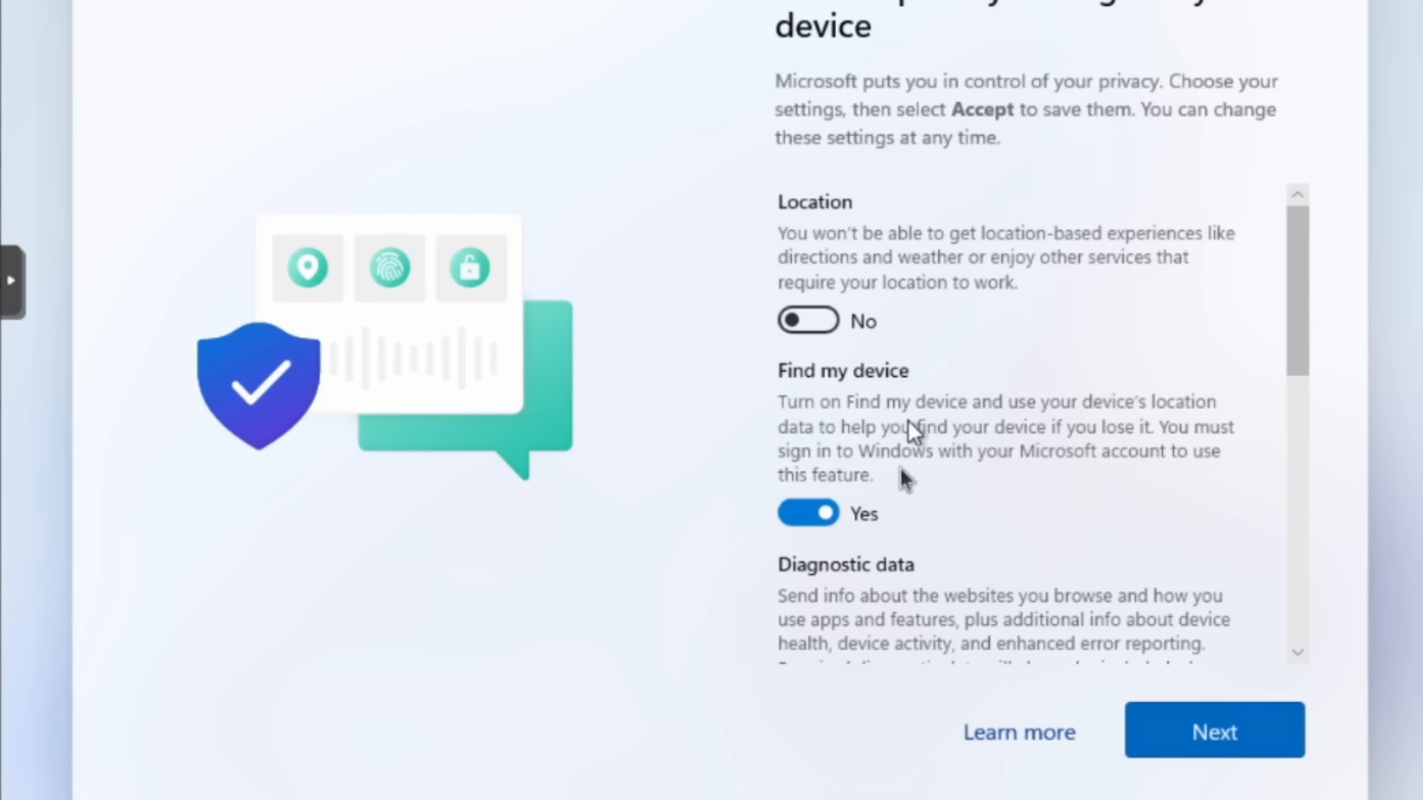
Turn off Find my device, Inking & typing, Tailored experiences and Advertising ID, set diagnostic data to Required only, and accept the privacy settings
click(867, 511)
scroll(885, 437, down, 2)
click(880, 456)
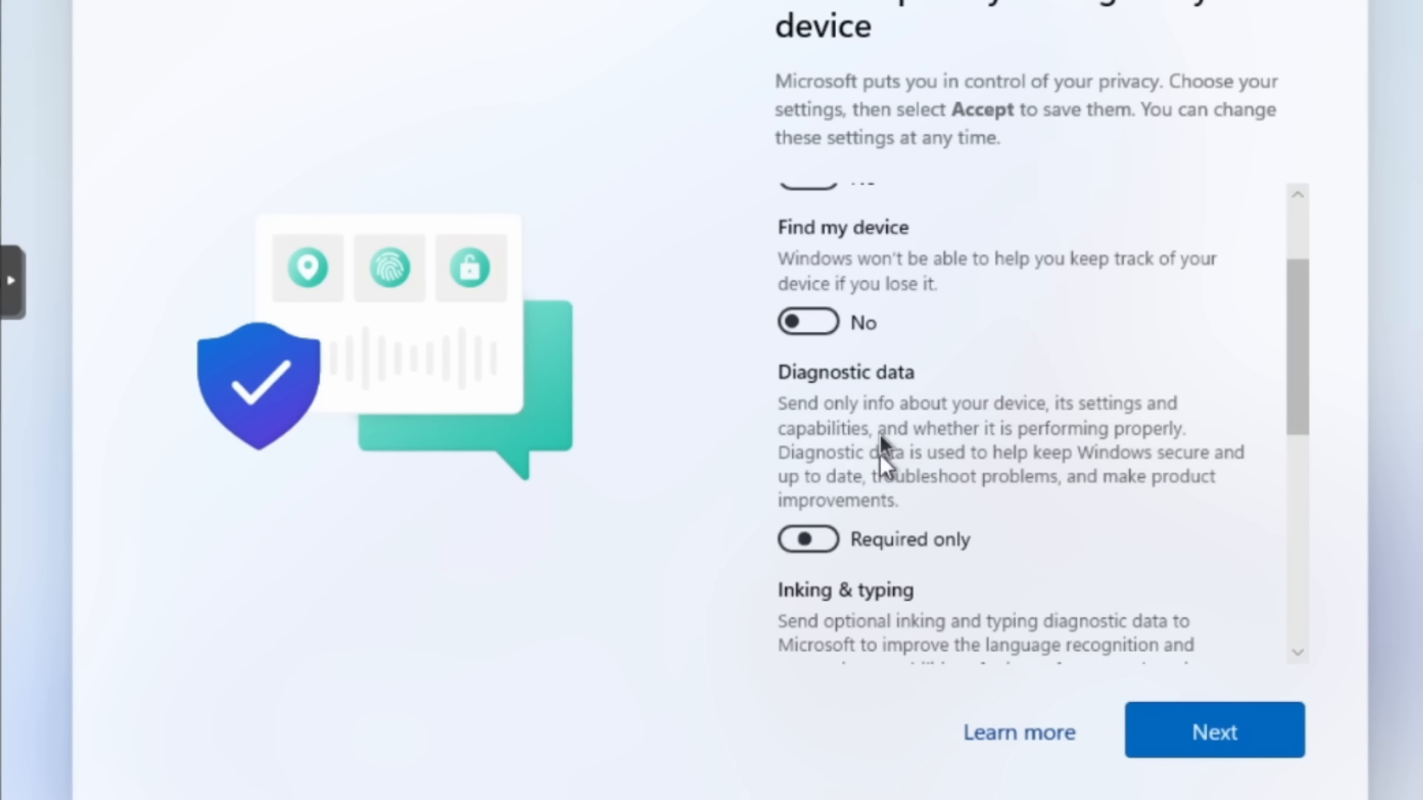
scroll(879, 445, down, 3)
click(875, 442)
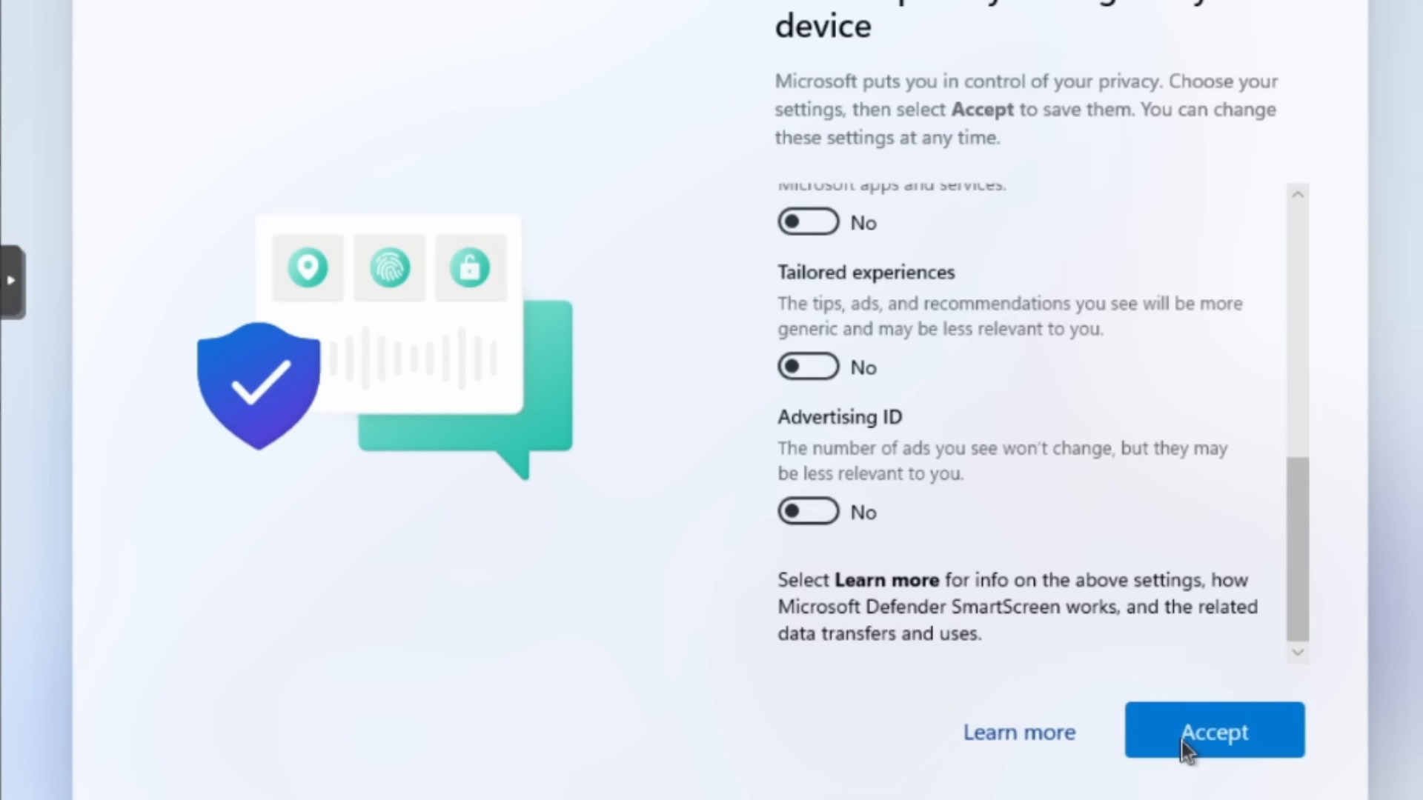
click(1183, 741)
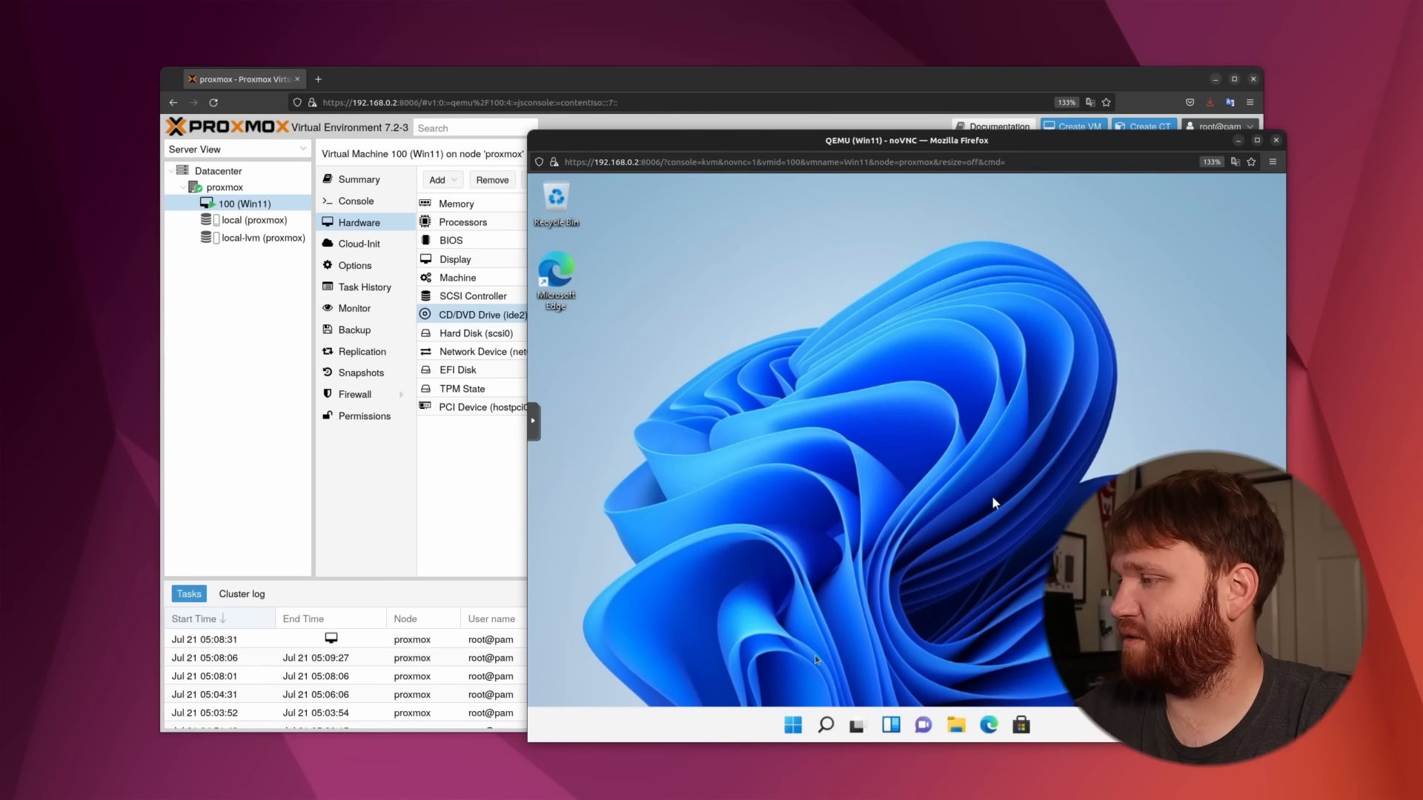
Open Windows Settings in the VM, search for "remote", and open the Remote desktop settings
click(797, 725)
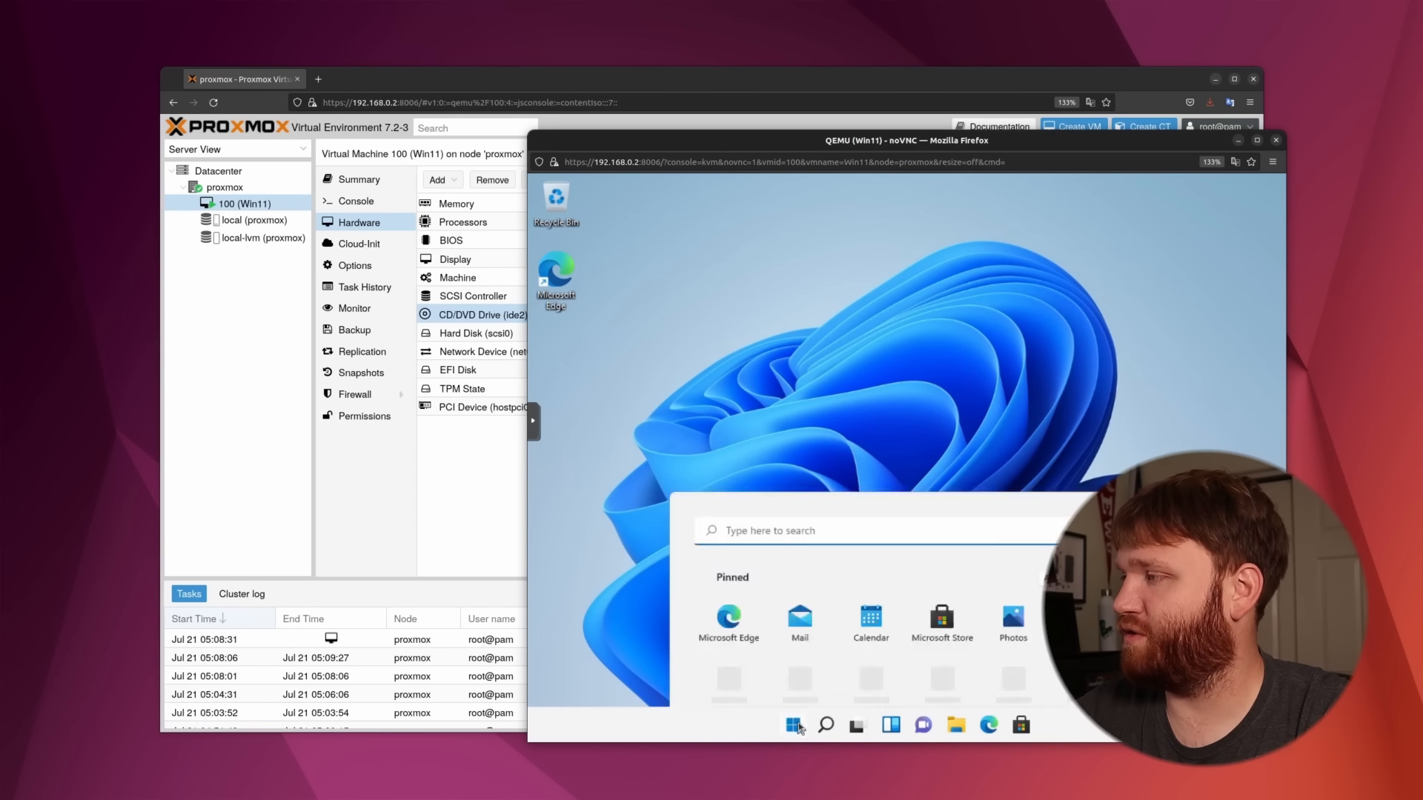
click(798, 725)
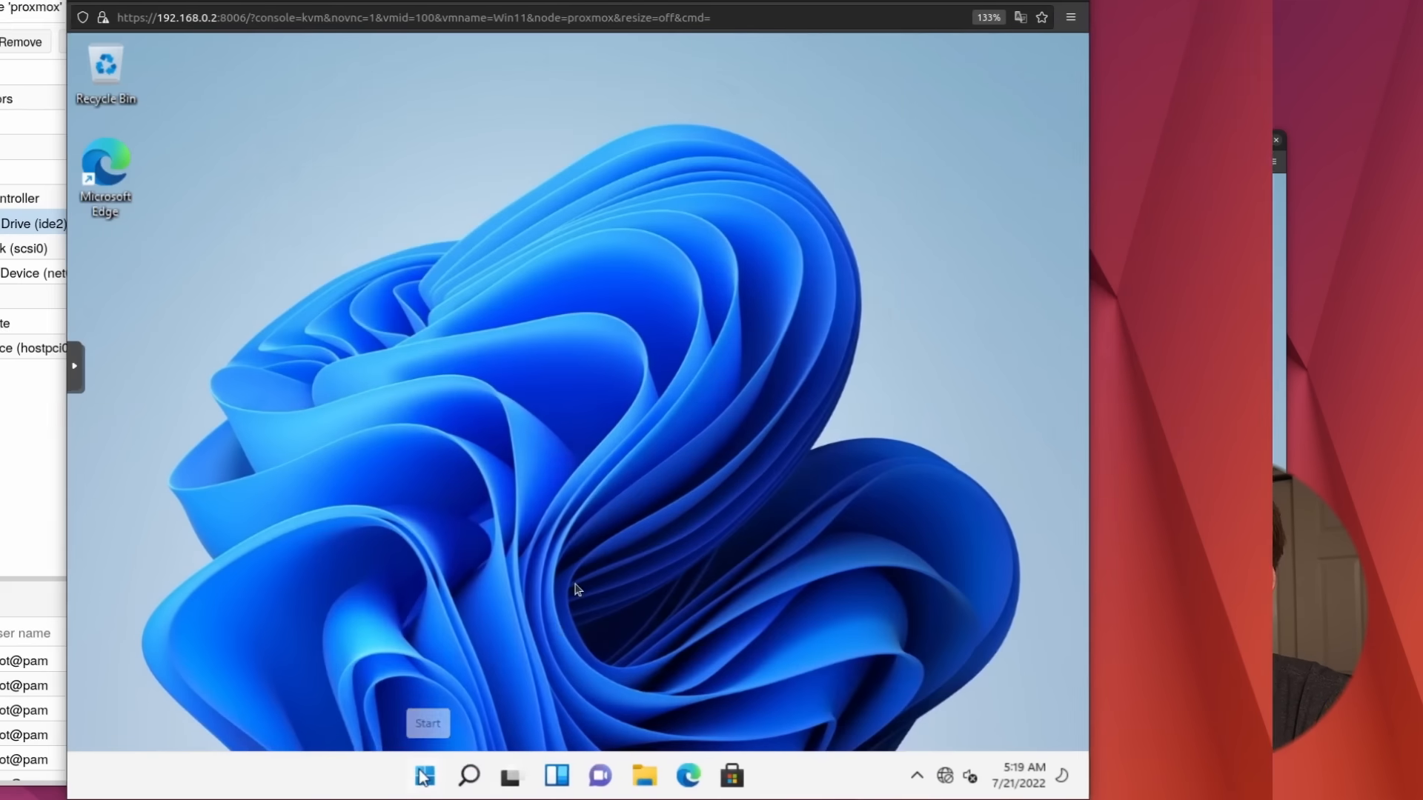
click(793, 724)
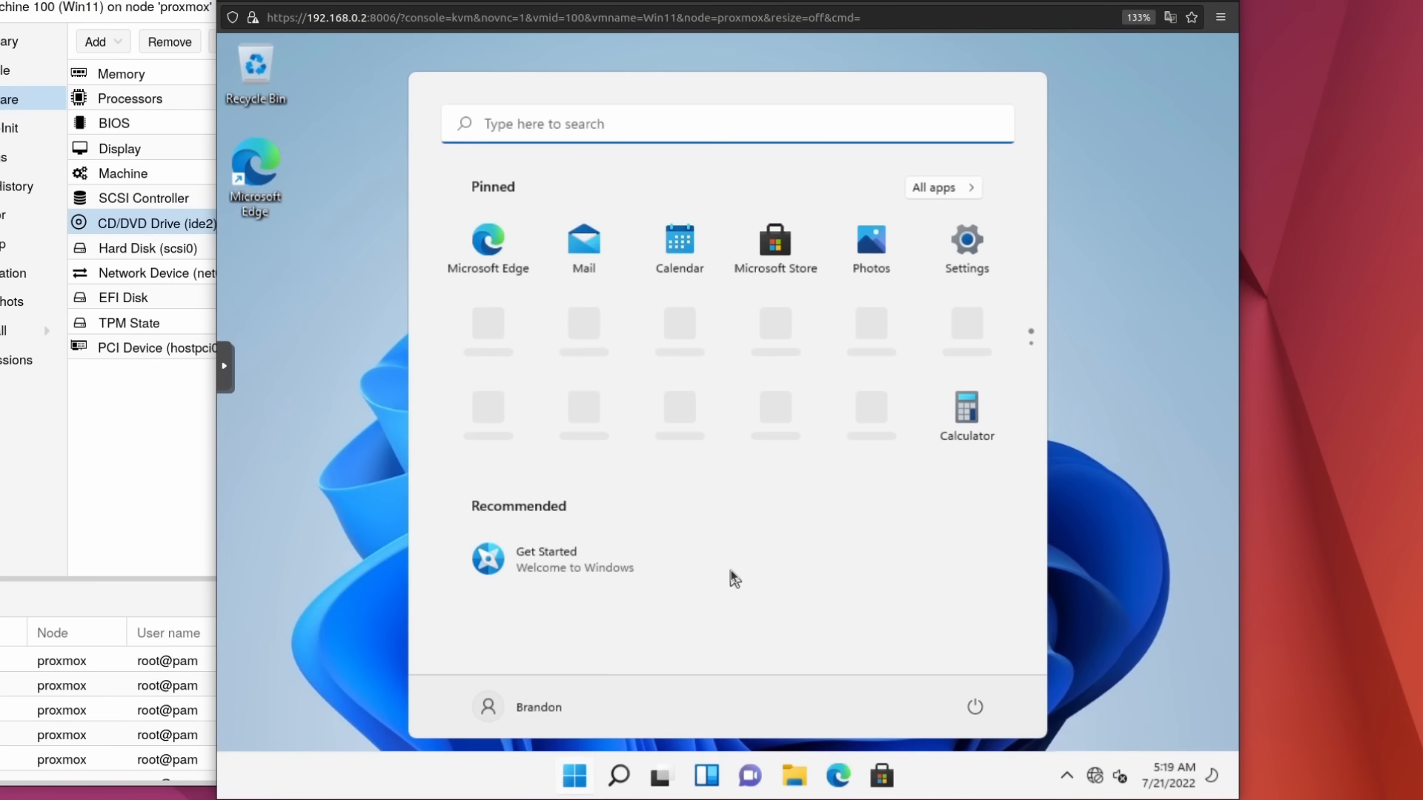
text(settings)
key(Return)
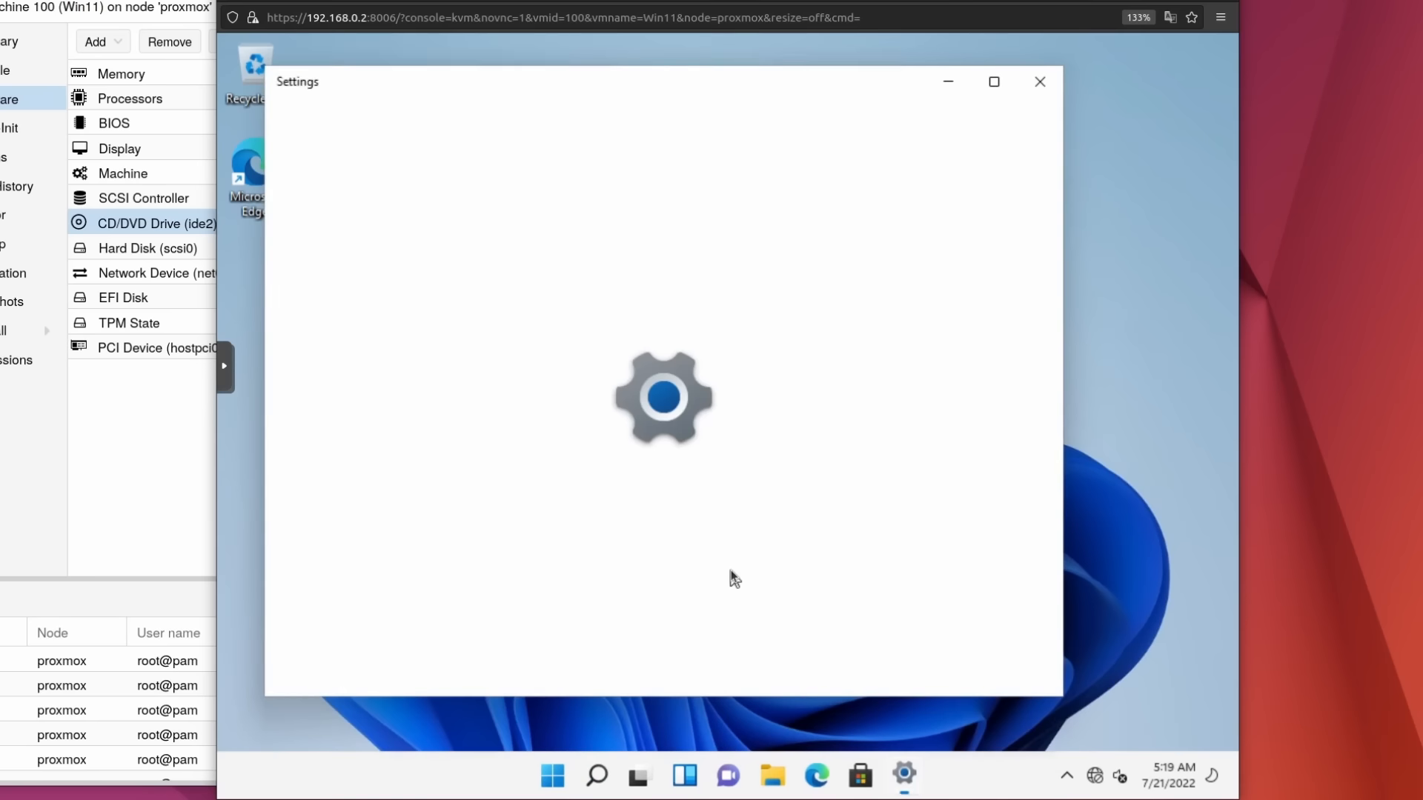
text(re)
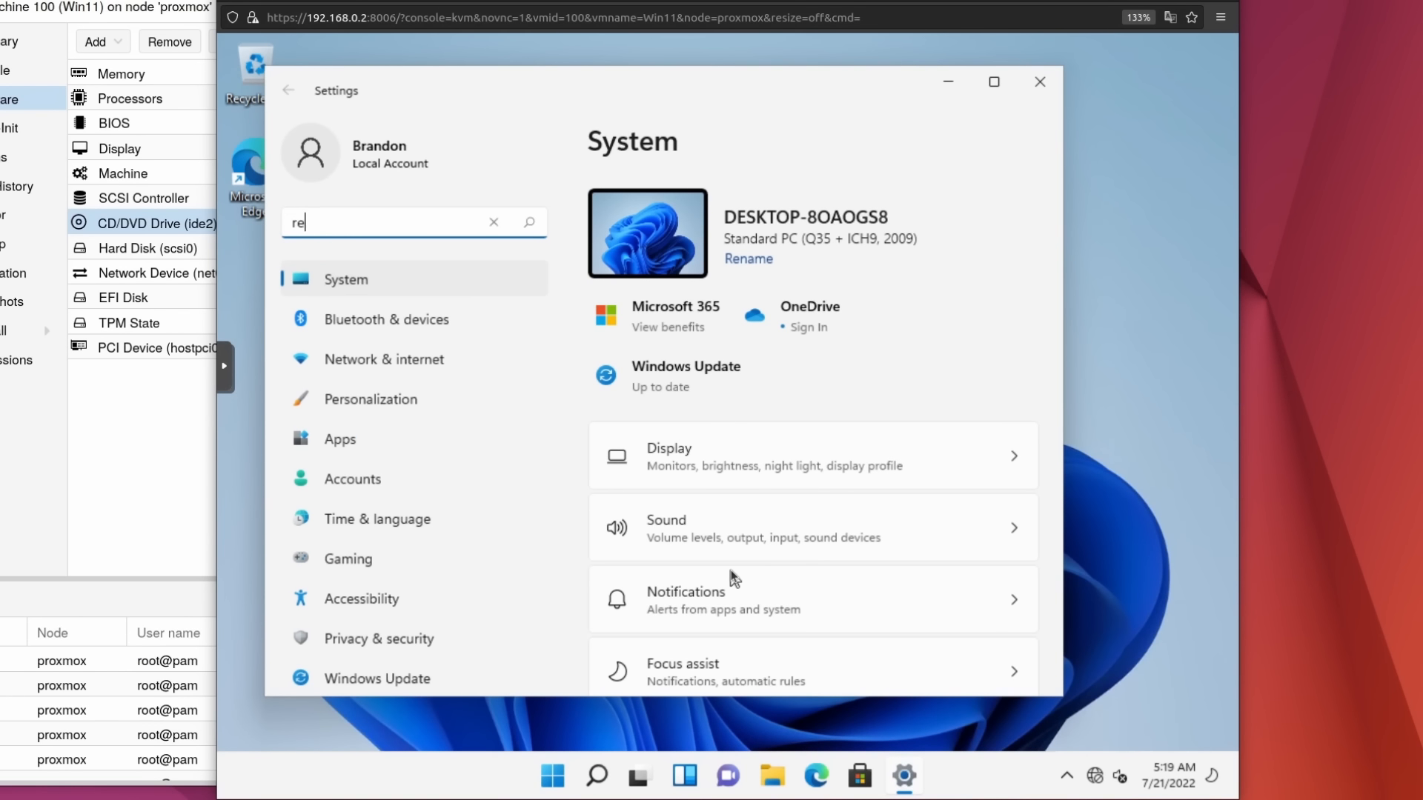
text(mote)
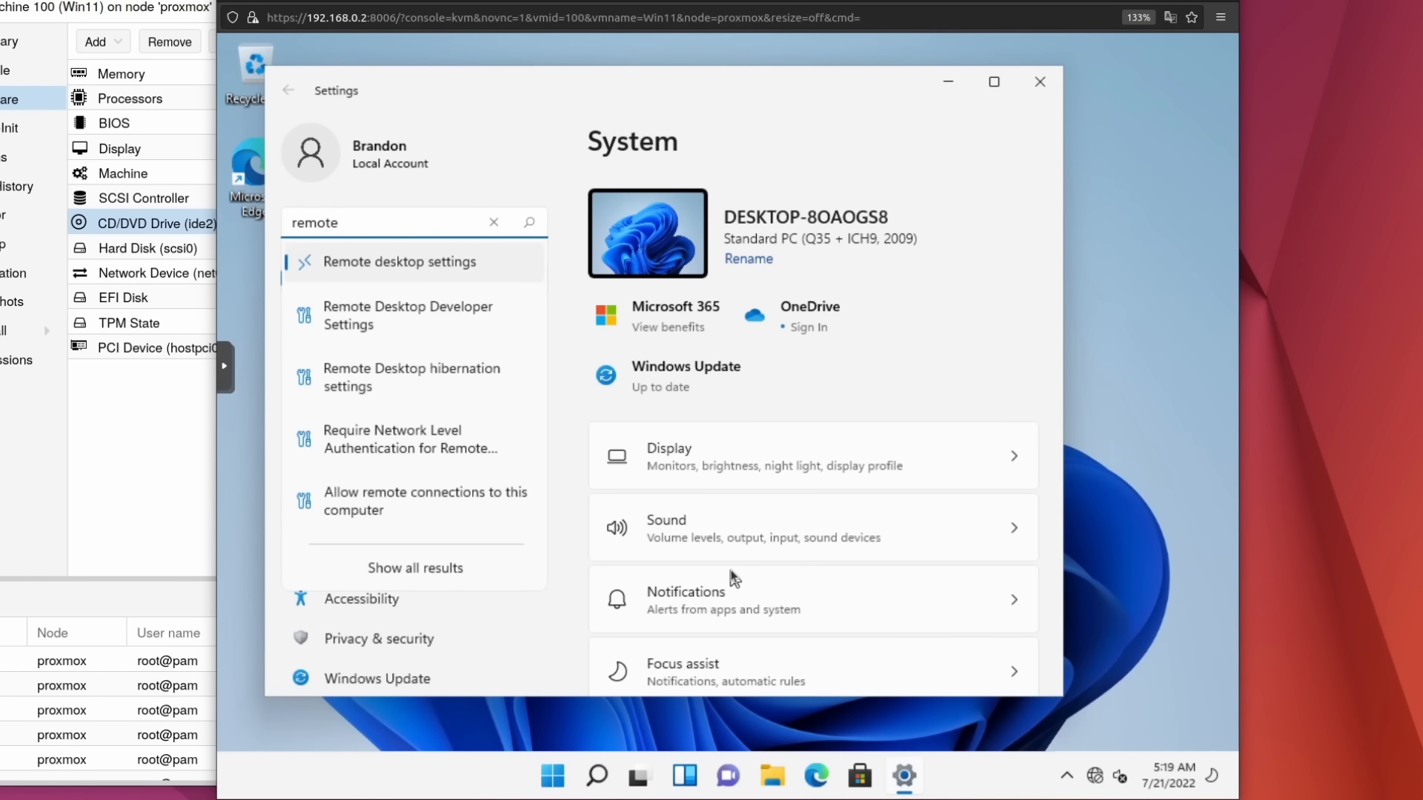
key(Return)
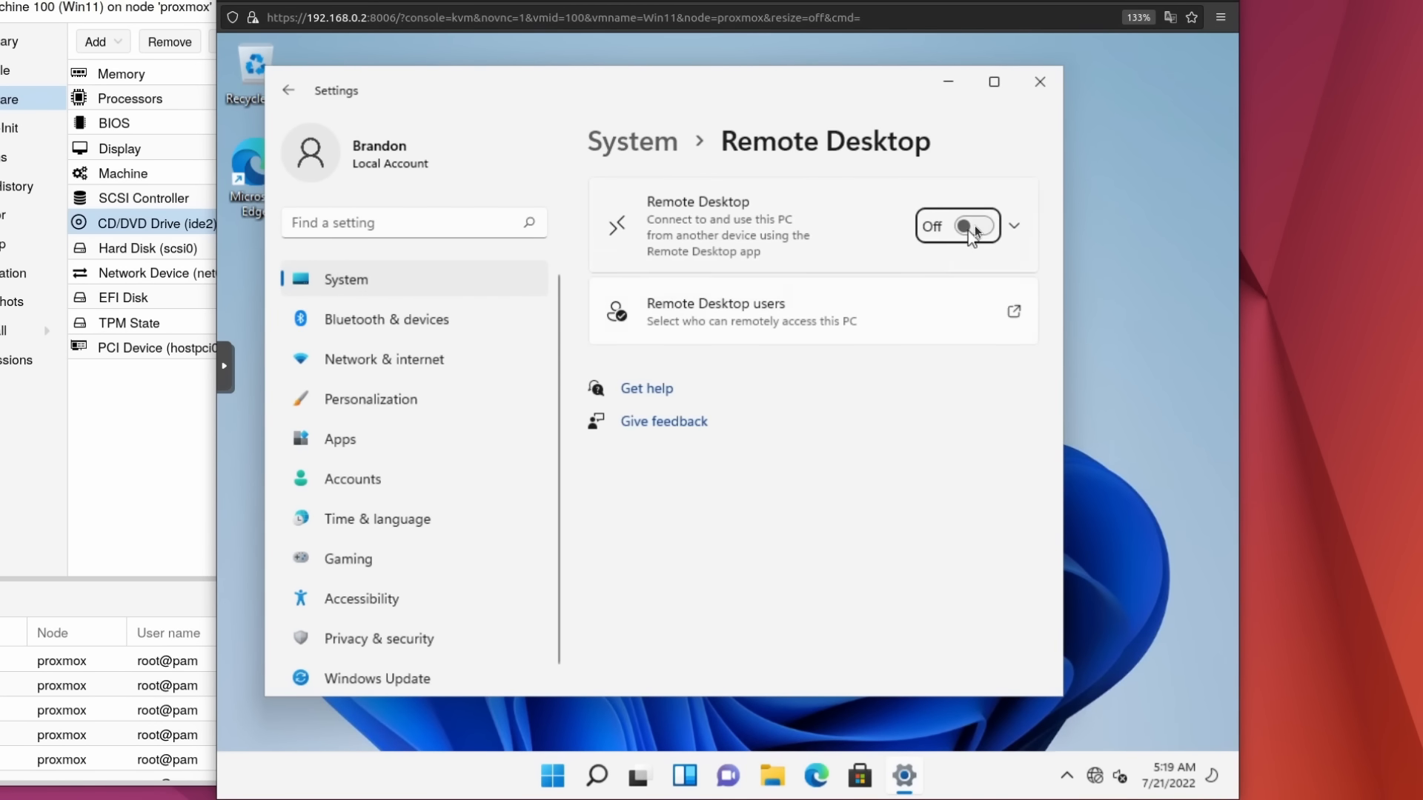
Enable Remote Desktop, check which users have remote access, and close Settings
click(975, 226)
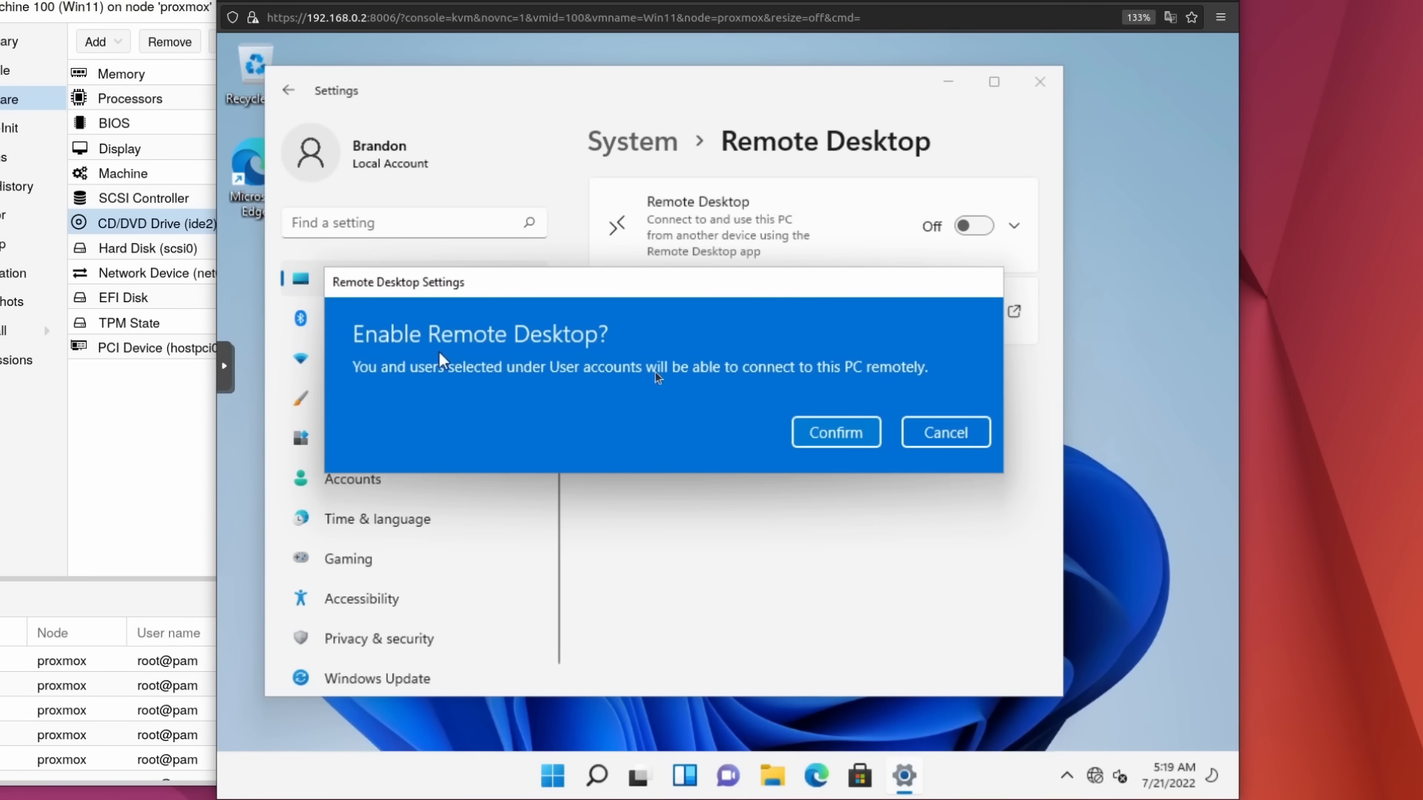
click(836, 433)
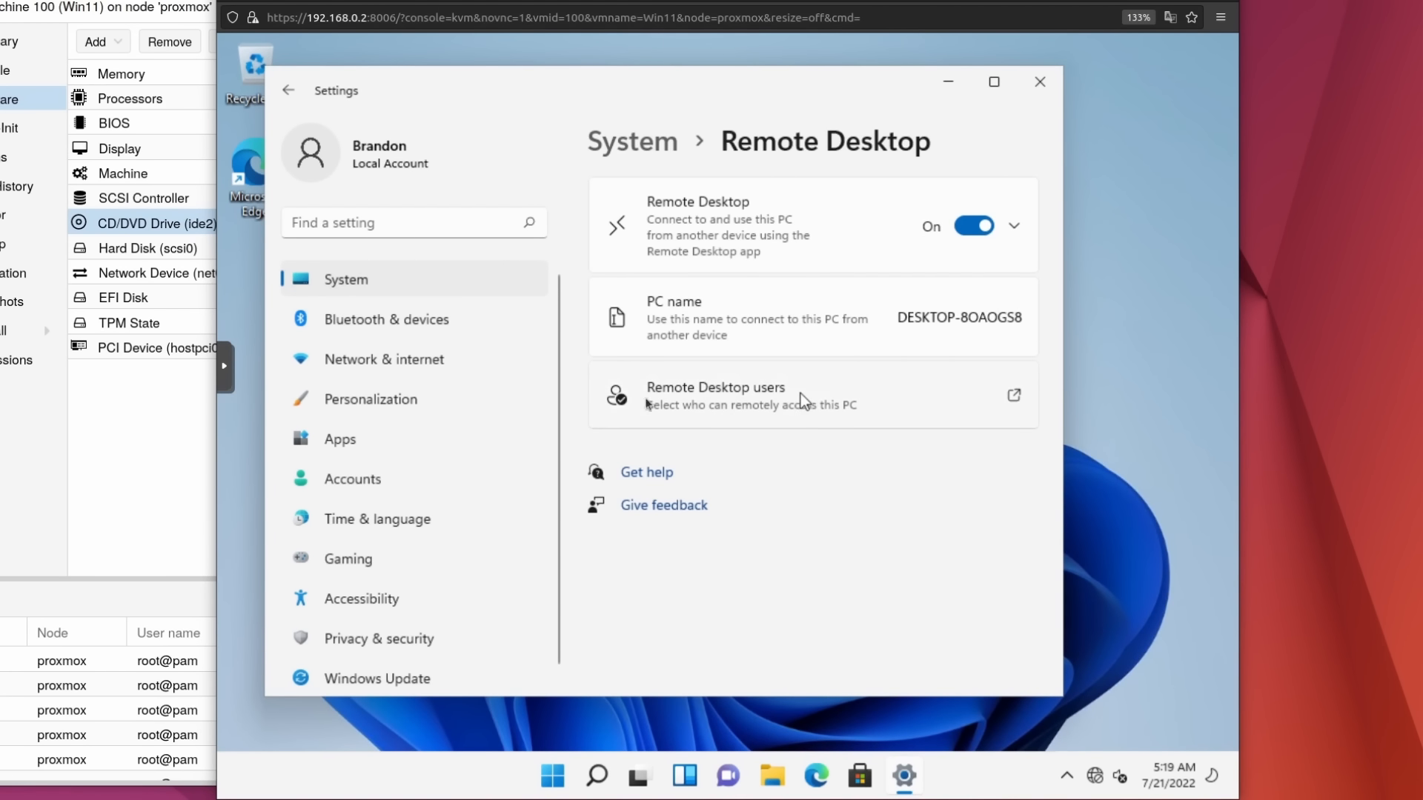
click(744, 389)
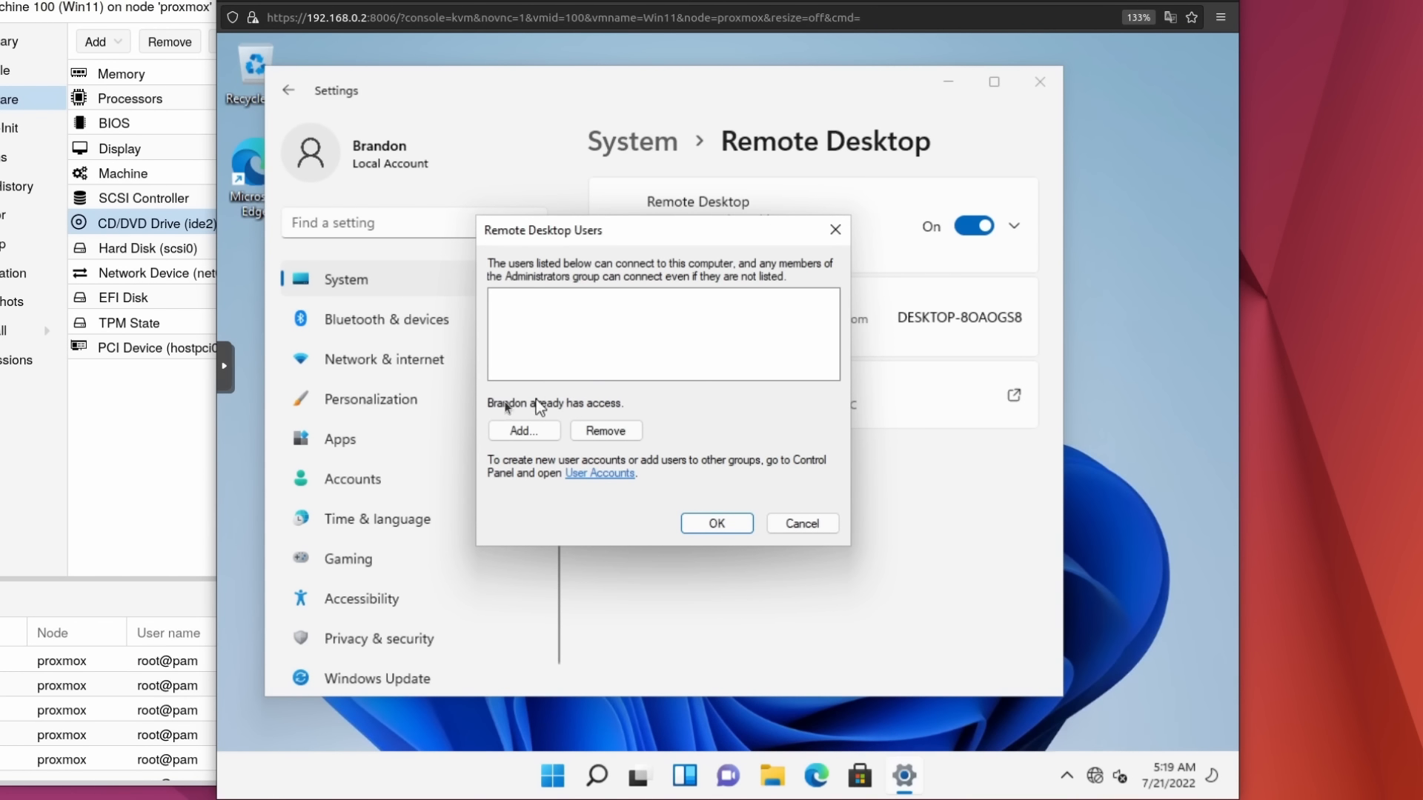
click(731, 525)
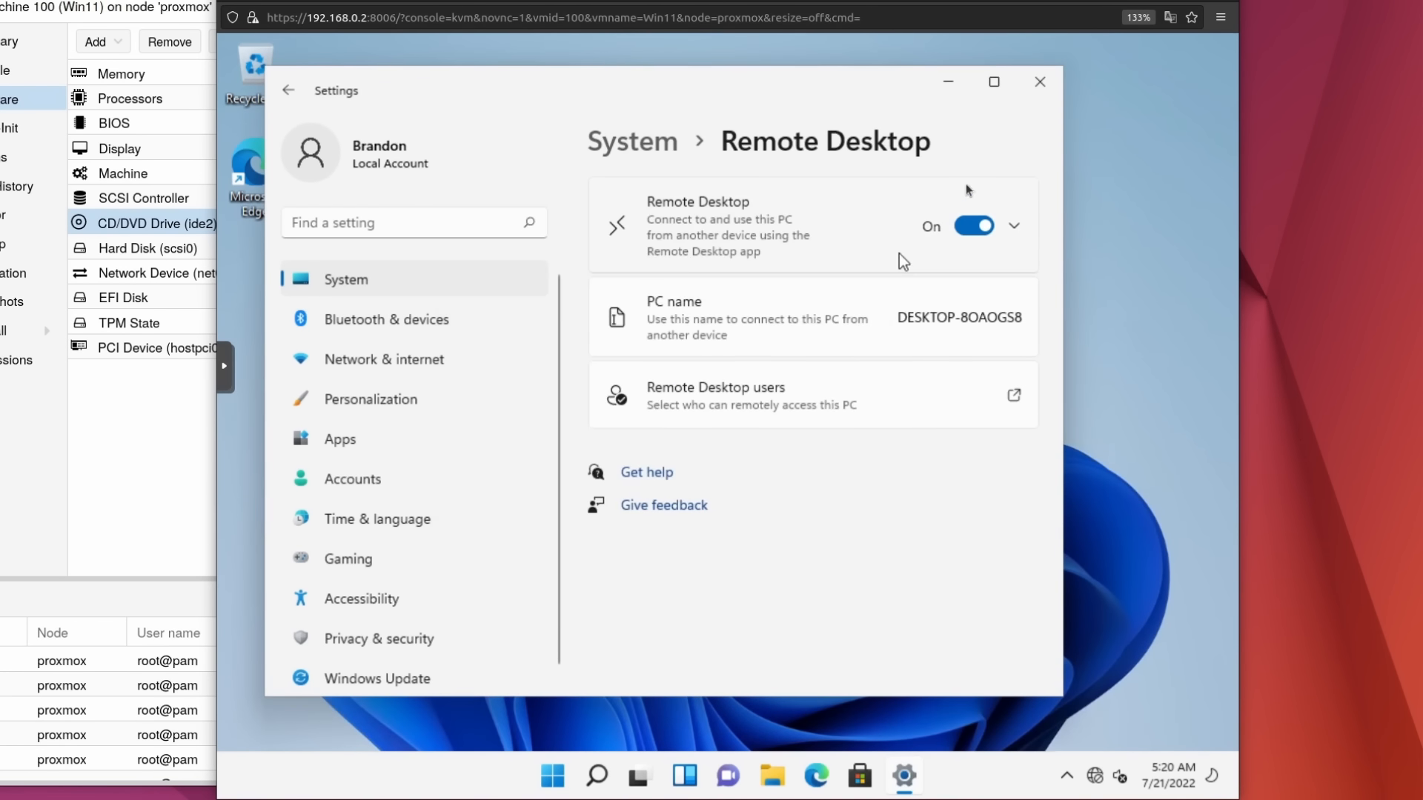
click(1051, 83)
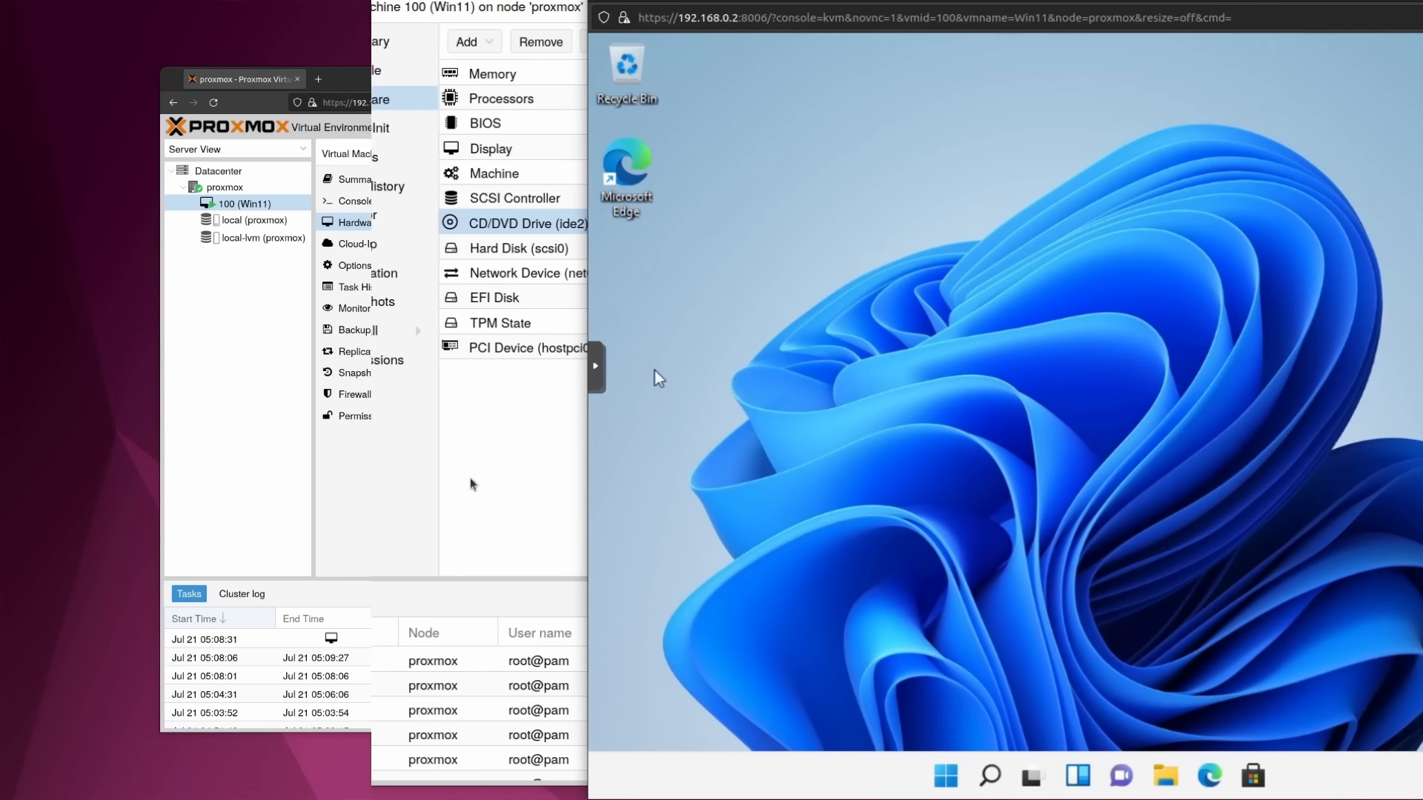
Switch to the Proxmox page and set the VM's CD/DVD drive ISO image to virtio-win-0.1.217.iso
click(97, 482)
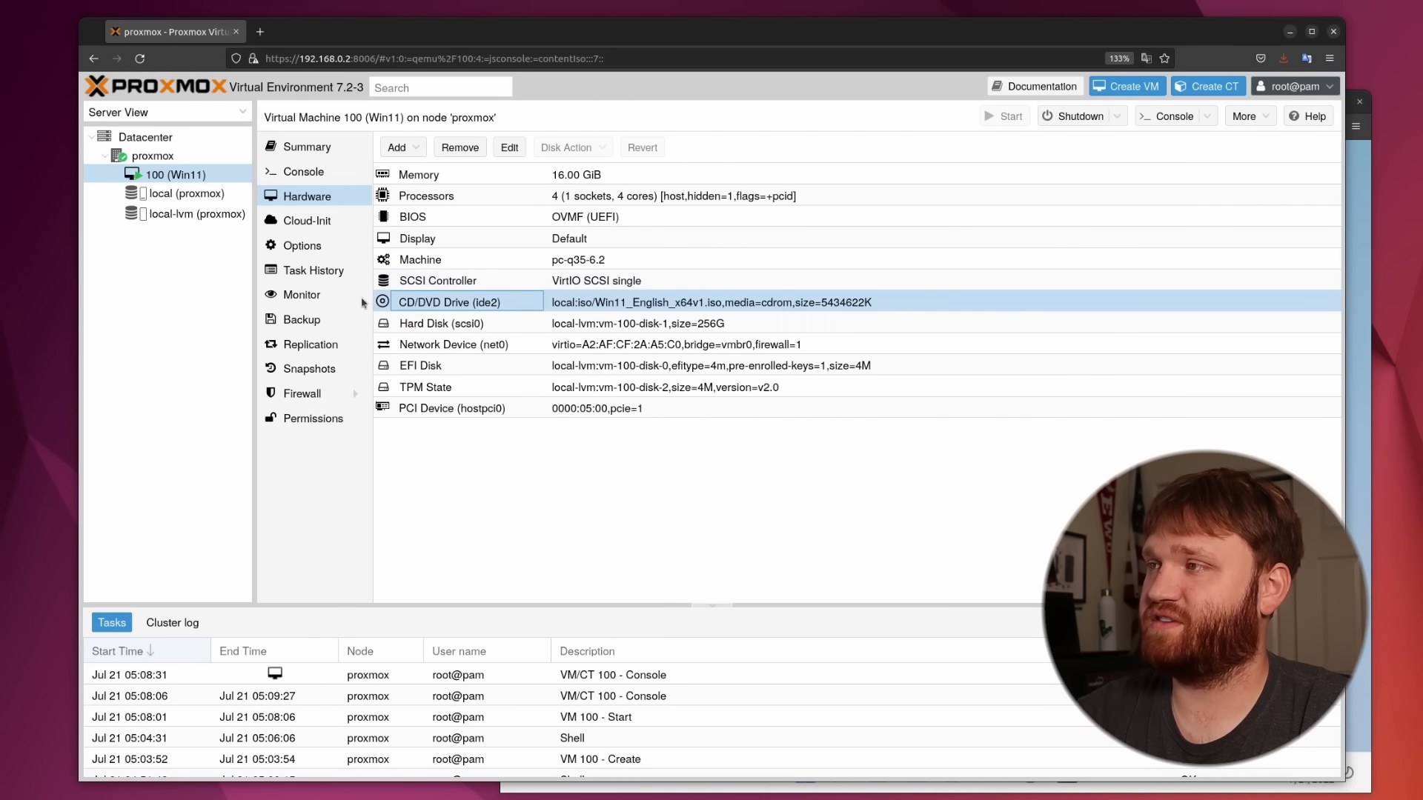
click(510, 148)
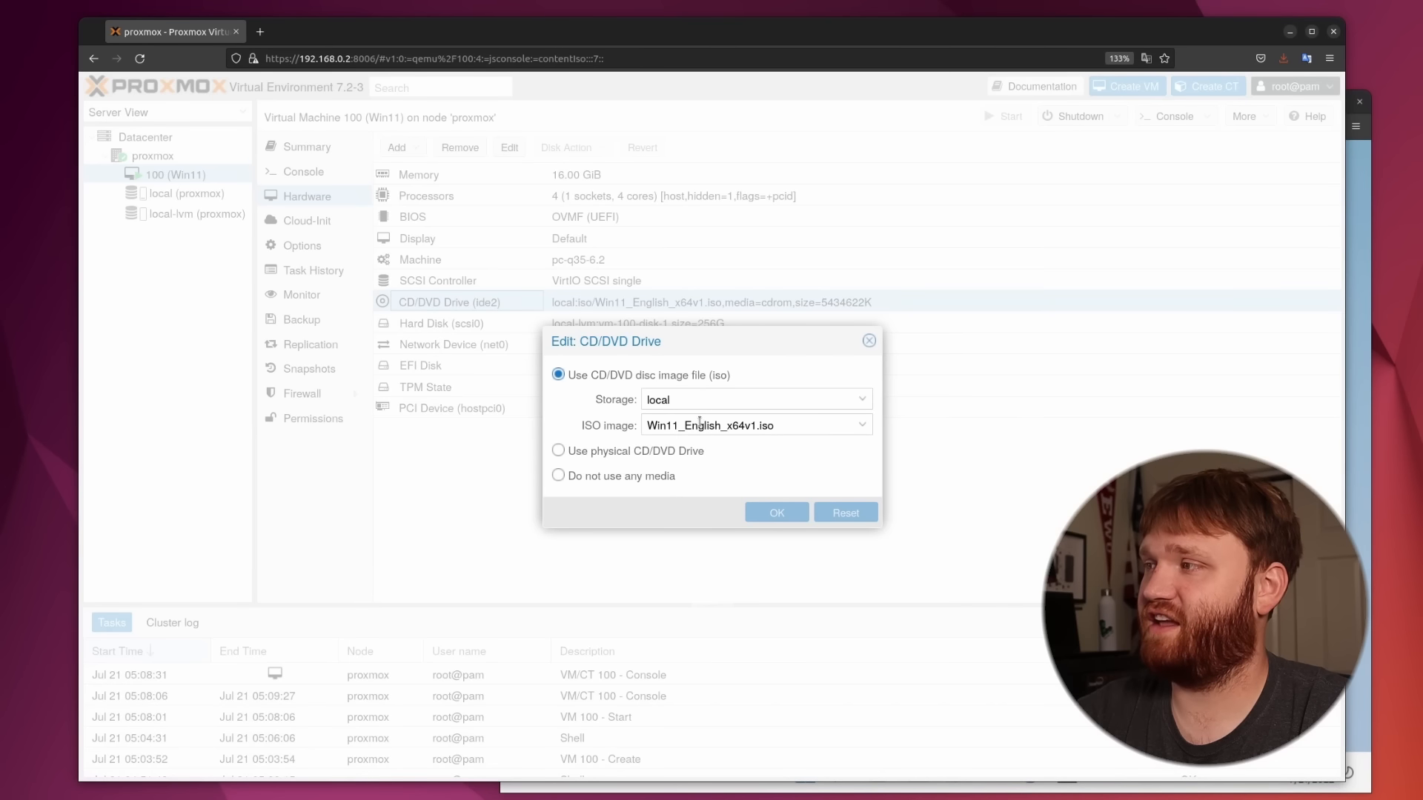
click(722, 425)
click(721, 473)
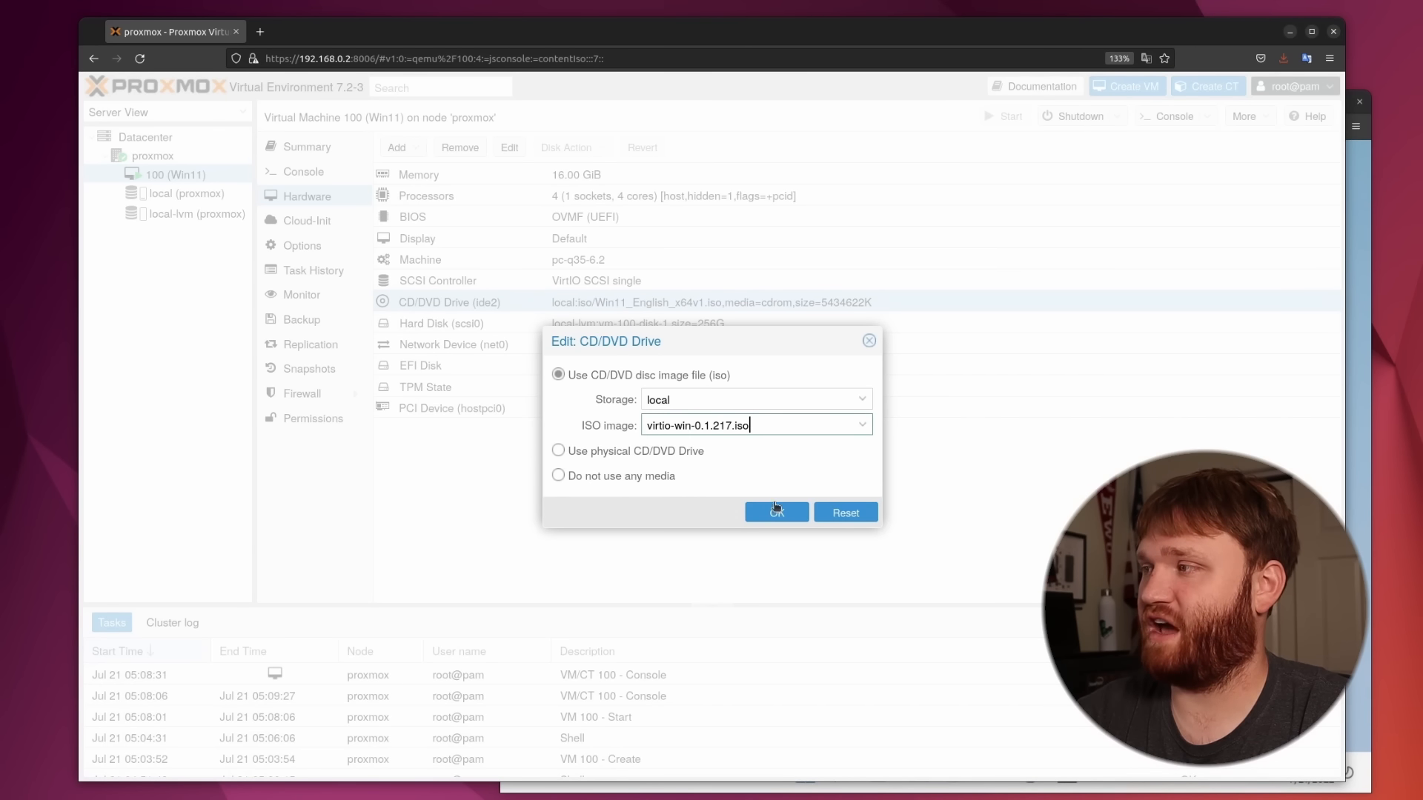
click(800, 514)
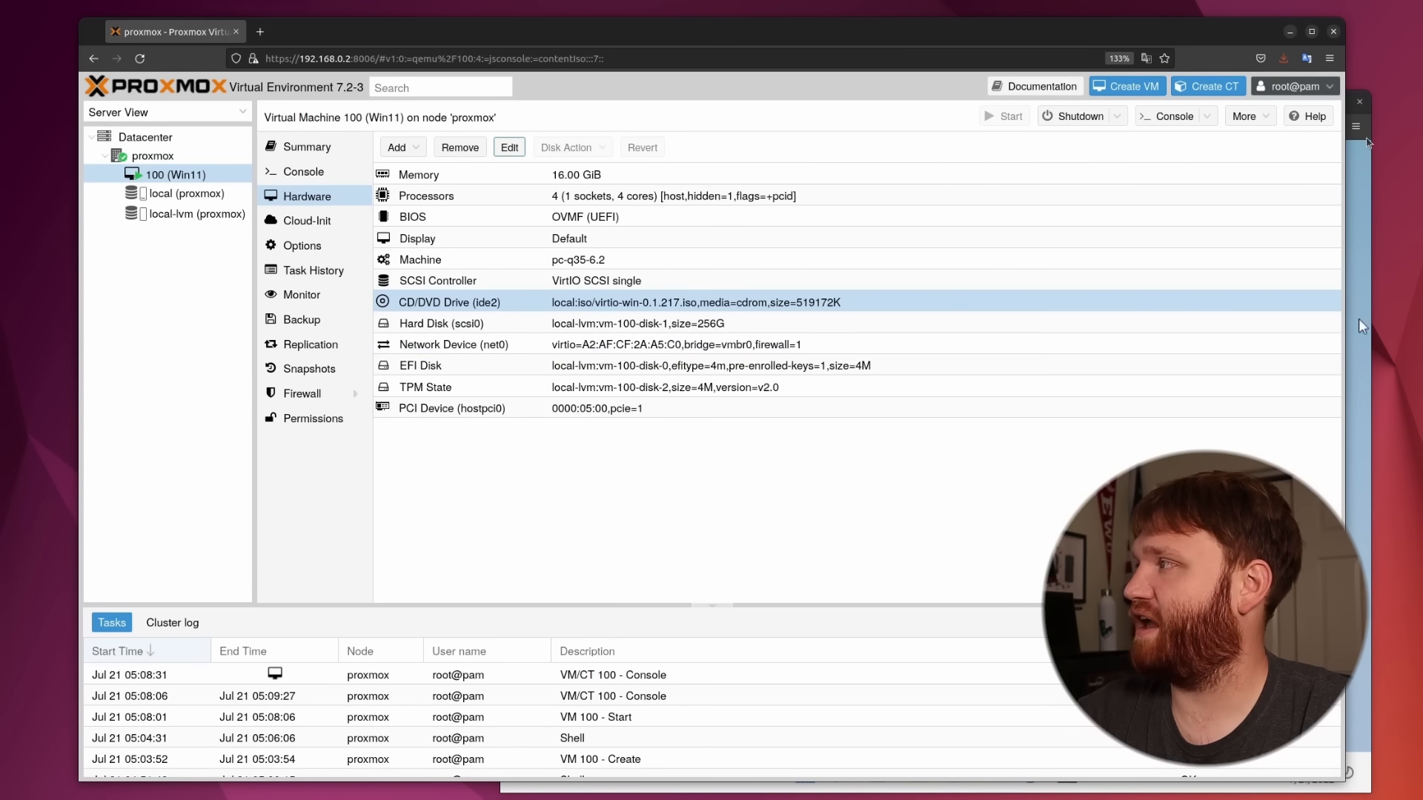
Return to the VM console, open Device Manager, and start a manual driver update for the Ethernet Controller
click(1363, 144)
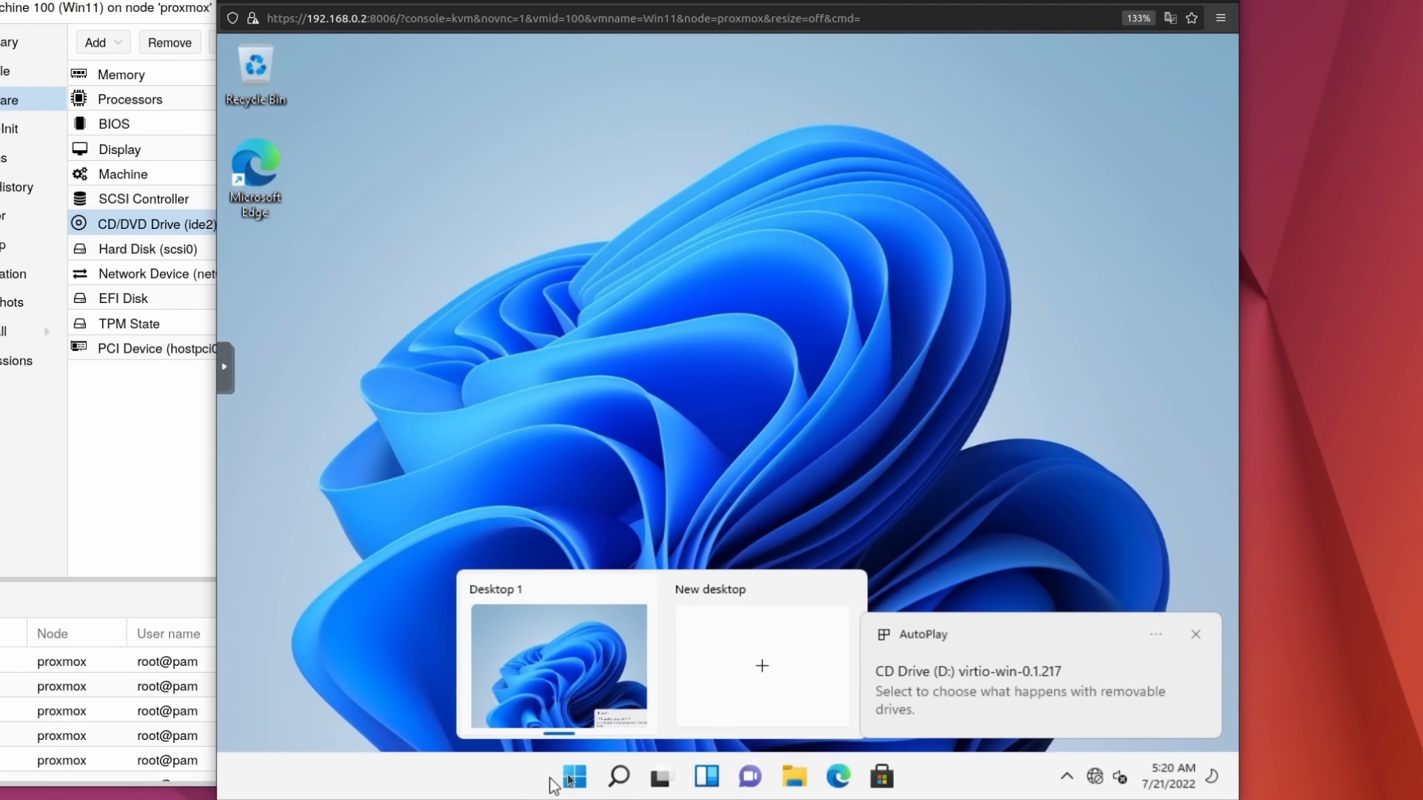
click(571, 778)
text(de)
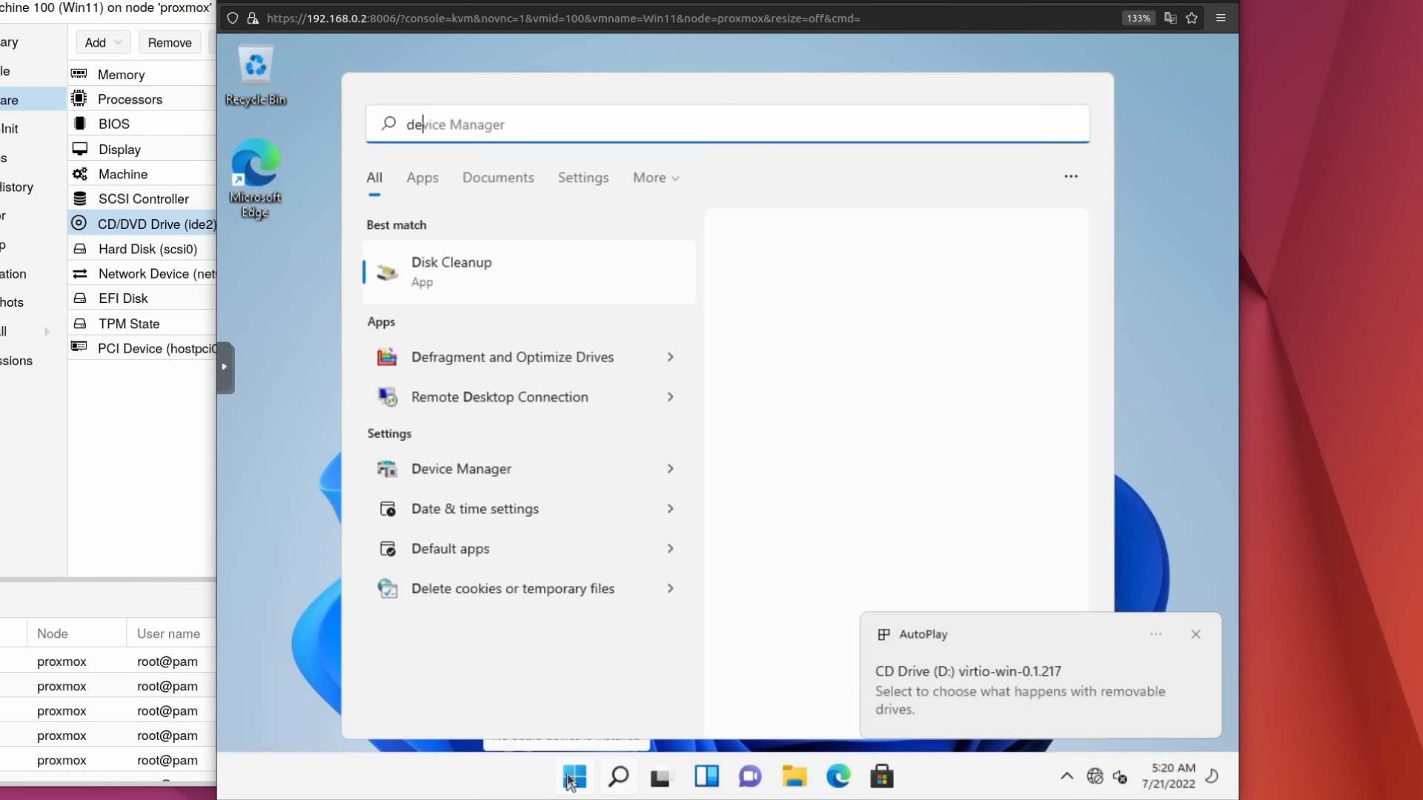
key(Return)
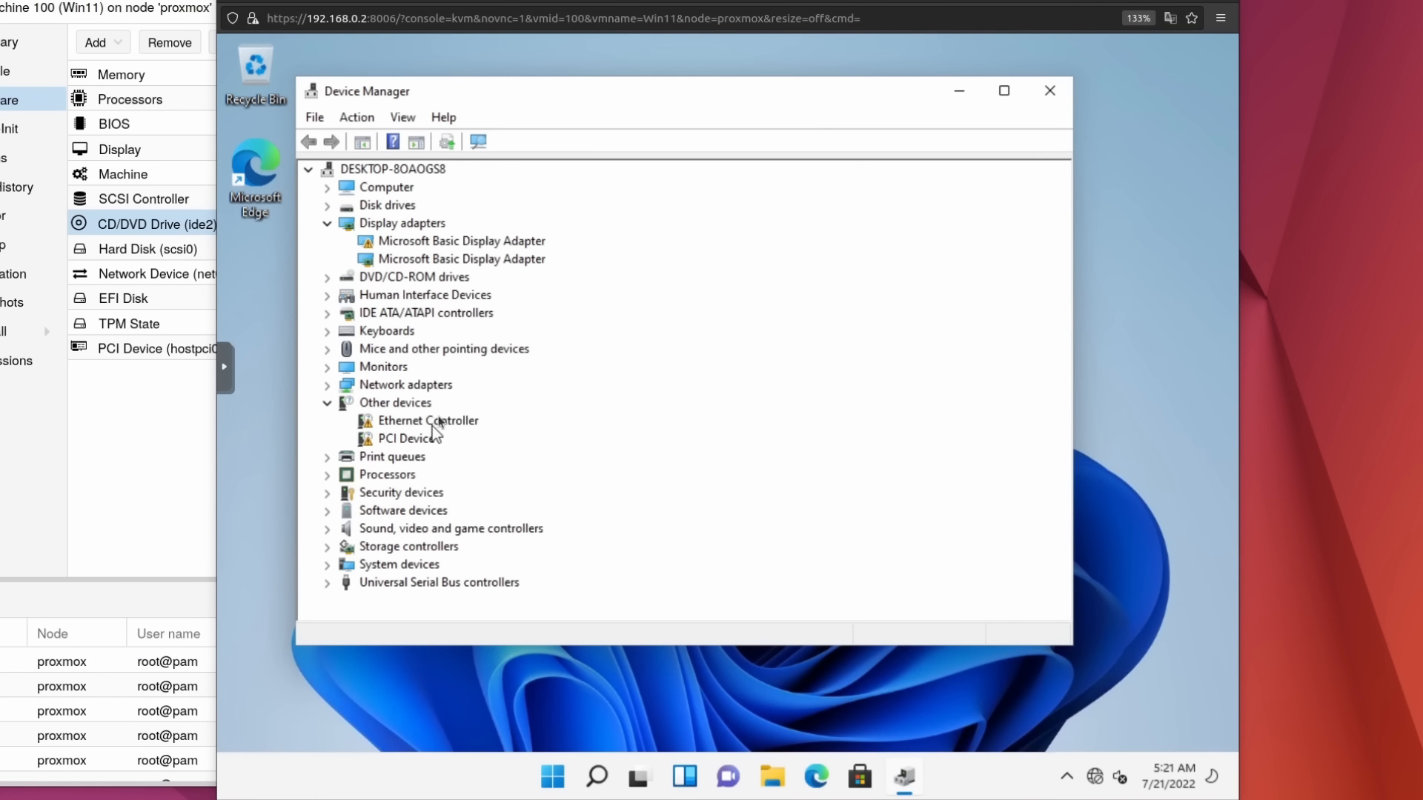
right_click(438, 418)
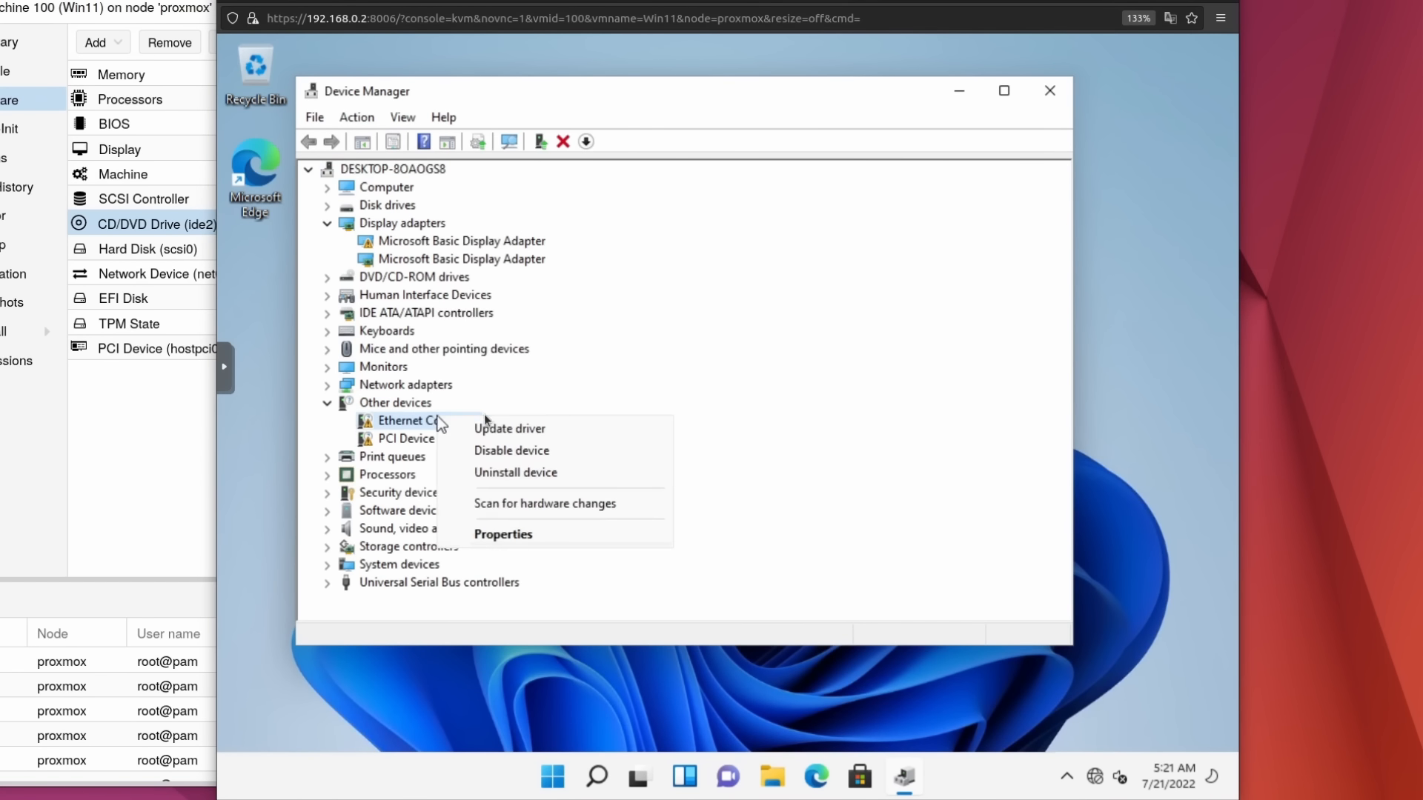
click(547, 430)
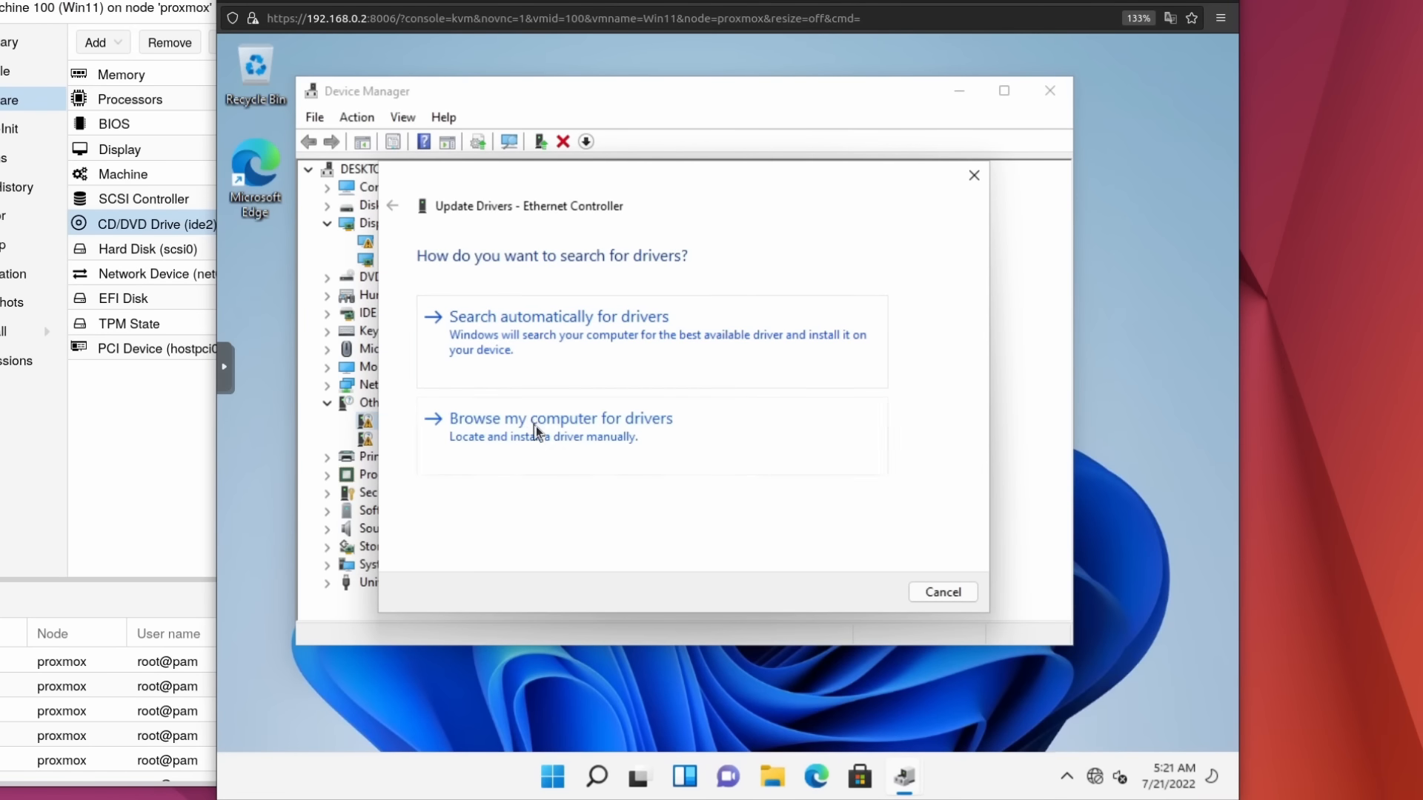
click(536, 425)
Choose D:\NetKVM\w11\amd64 as the driver location and install the Red Hat VirtIO Ethernet Adapter driver
click(869, 333)
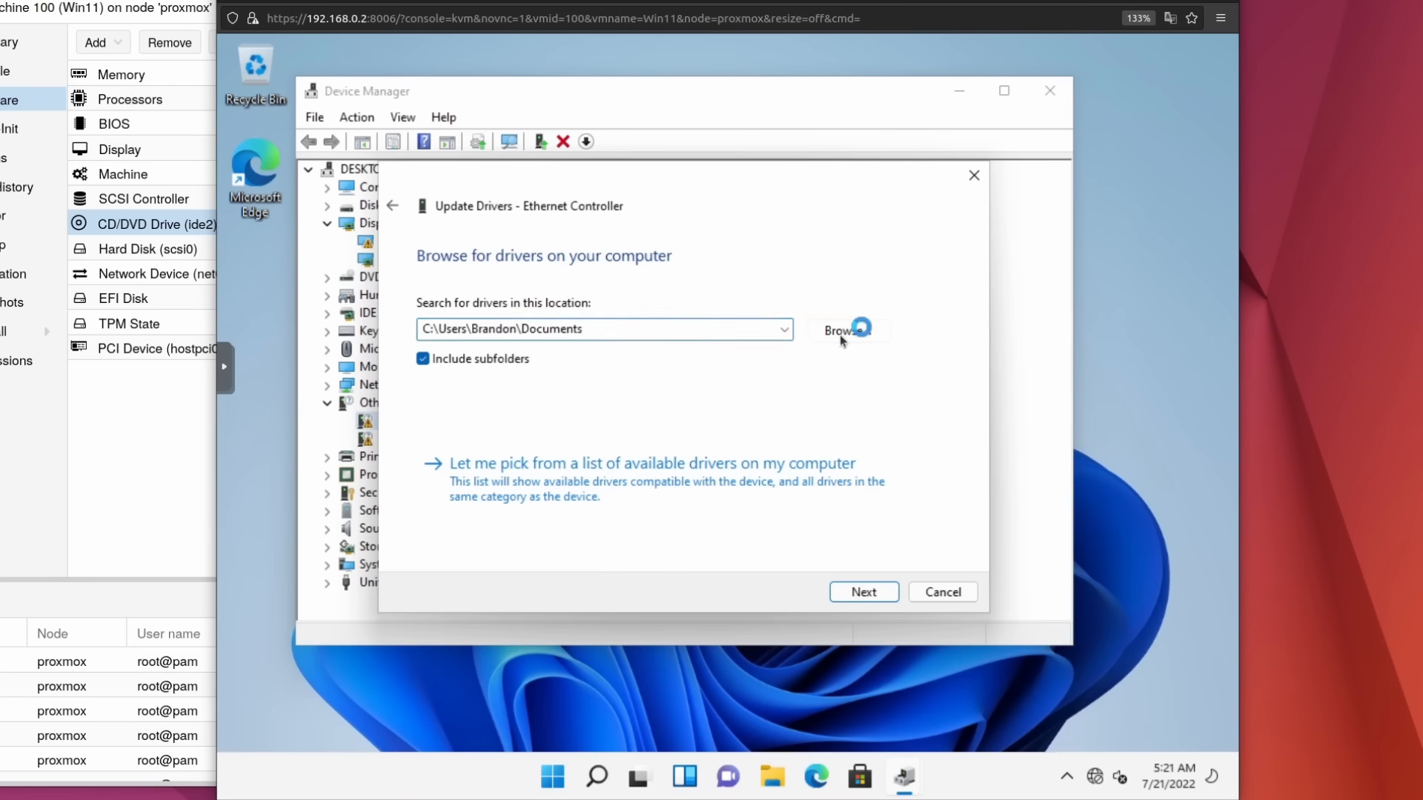
scroll(679, 384, down, 2)
scroll(691, 399, down, 1)
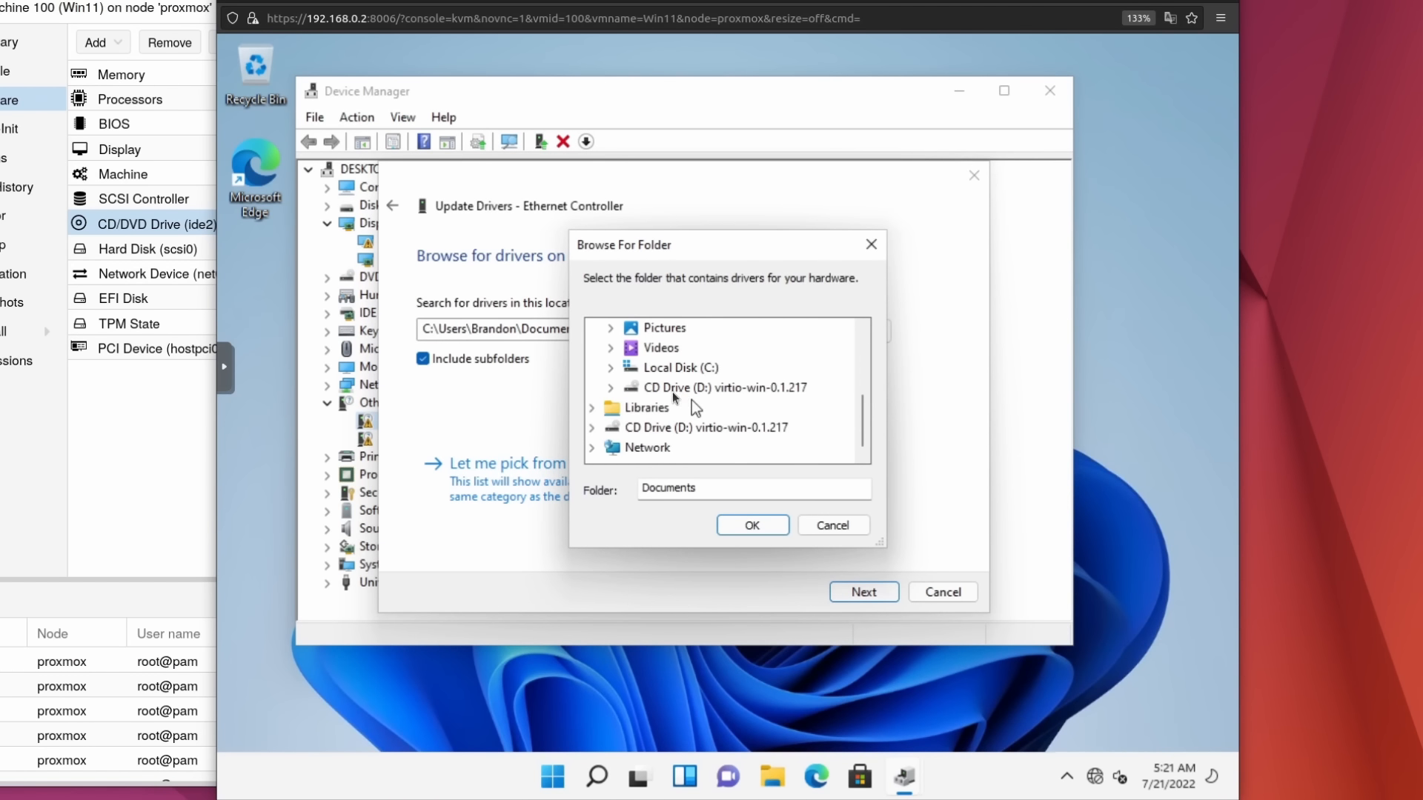
double_click(652, 389)
scroll(645, 386, down, 3)
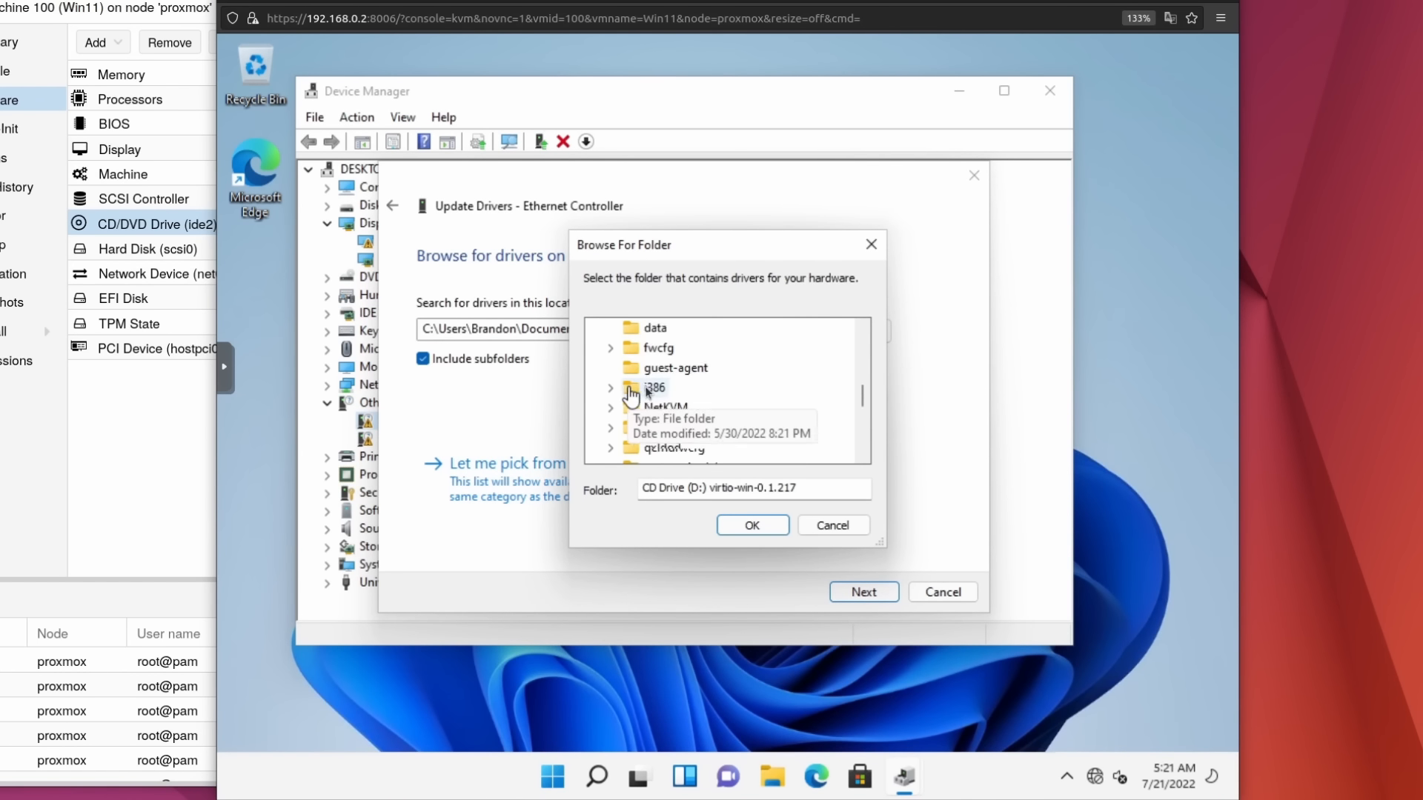
scroll(749, 384, down, 1)
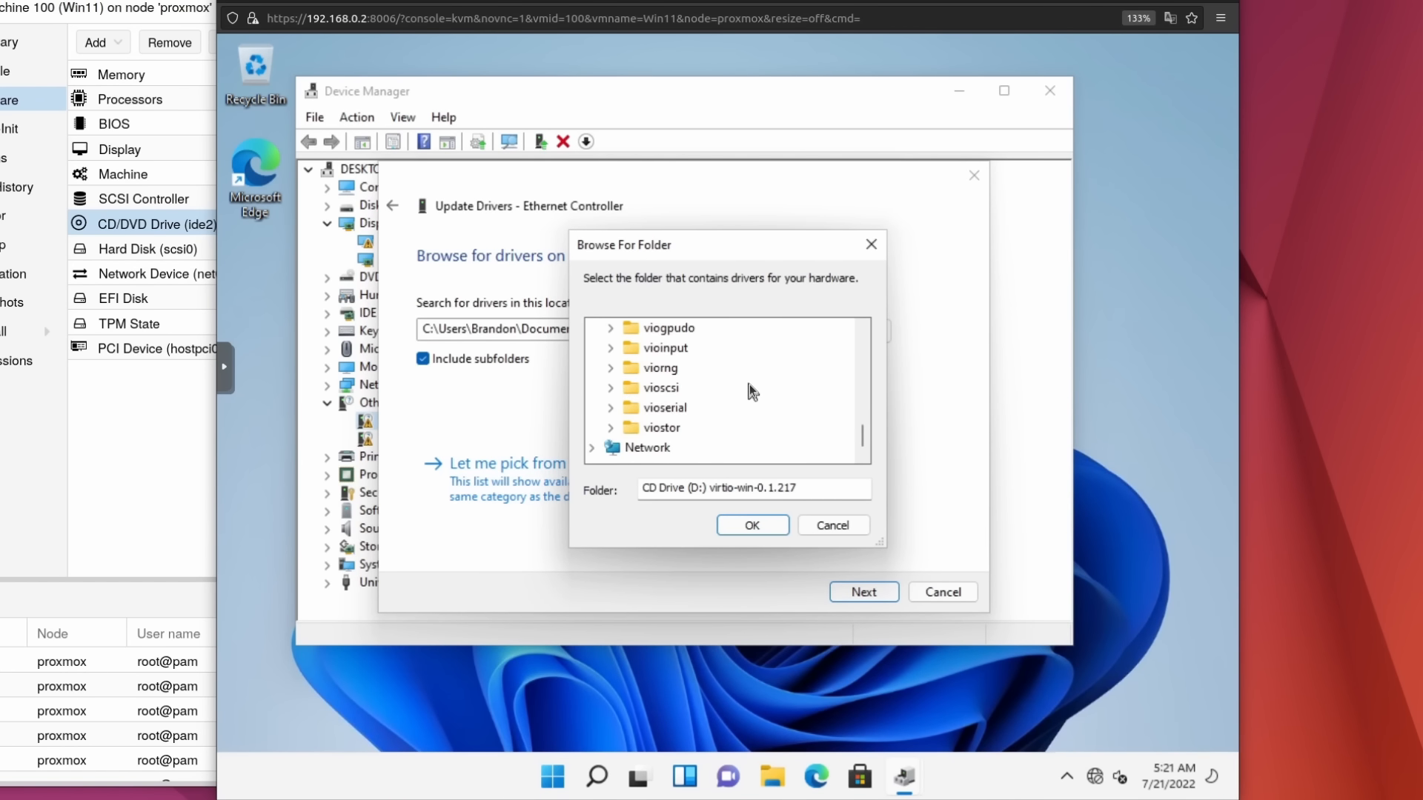
scroll(749, 384, up, 3)
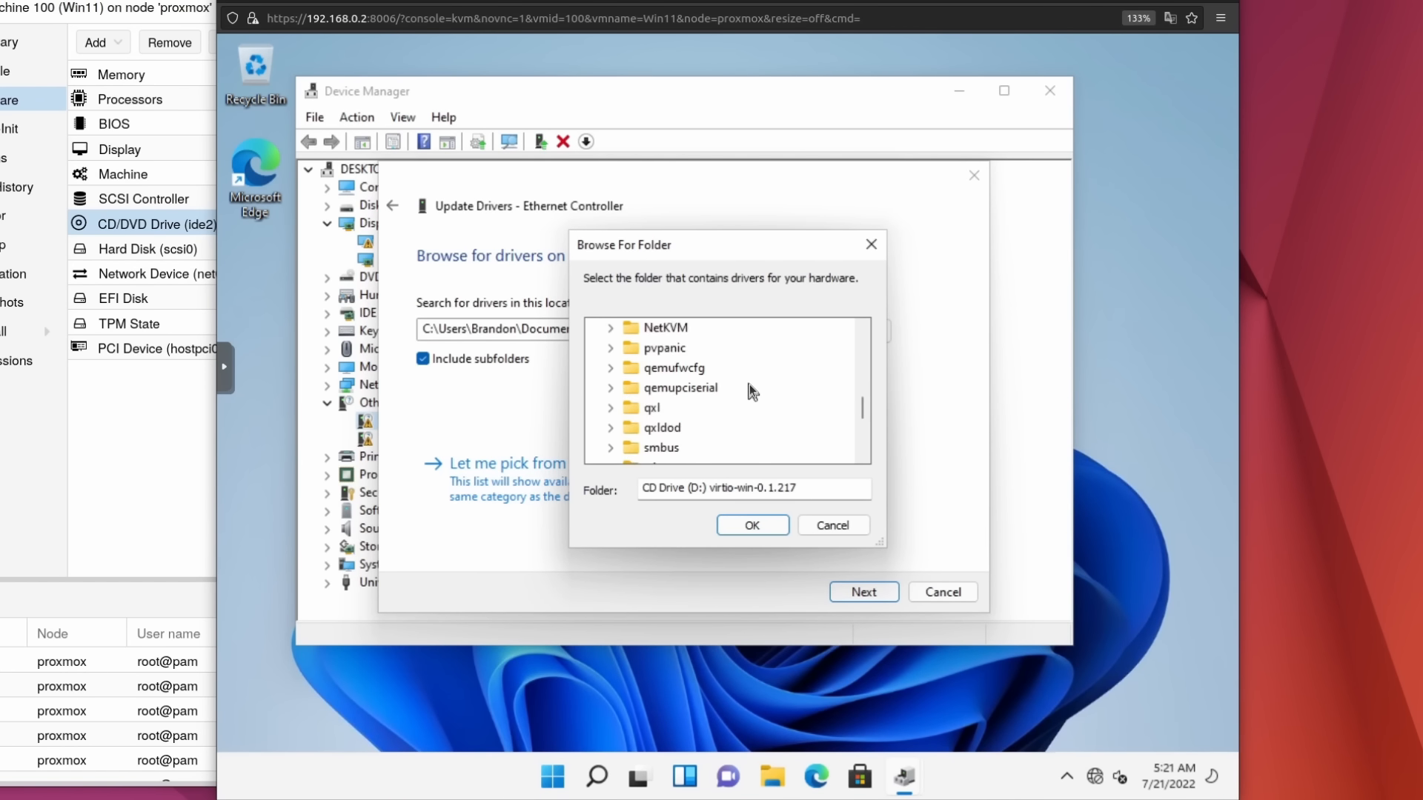
double_click(671, 329)
scroll(704, 398, down, 3)
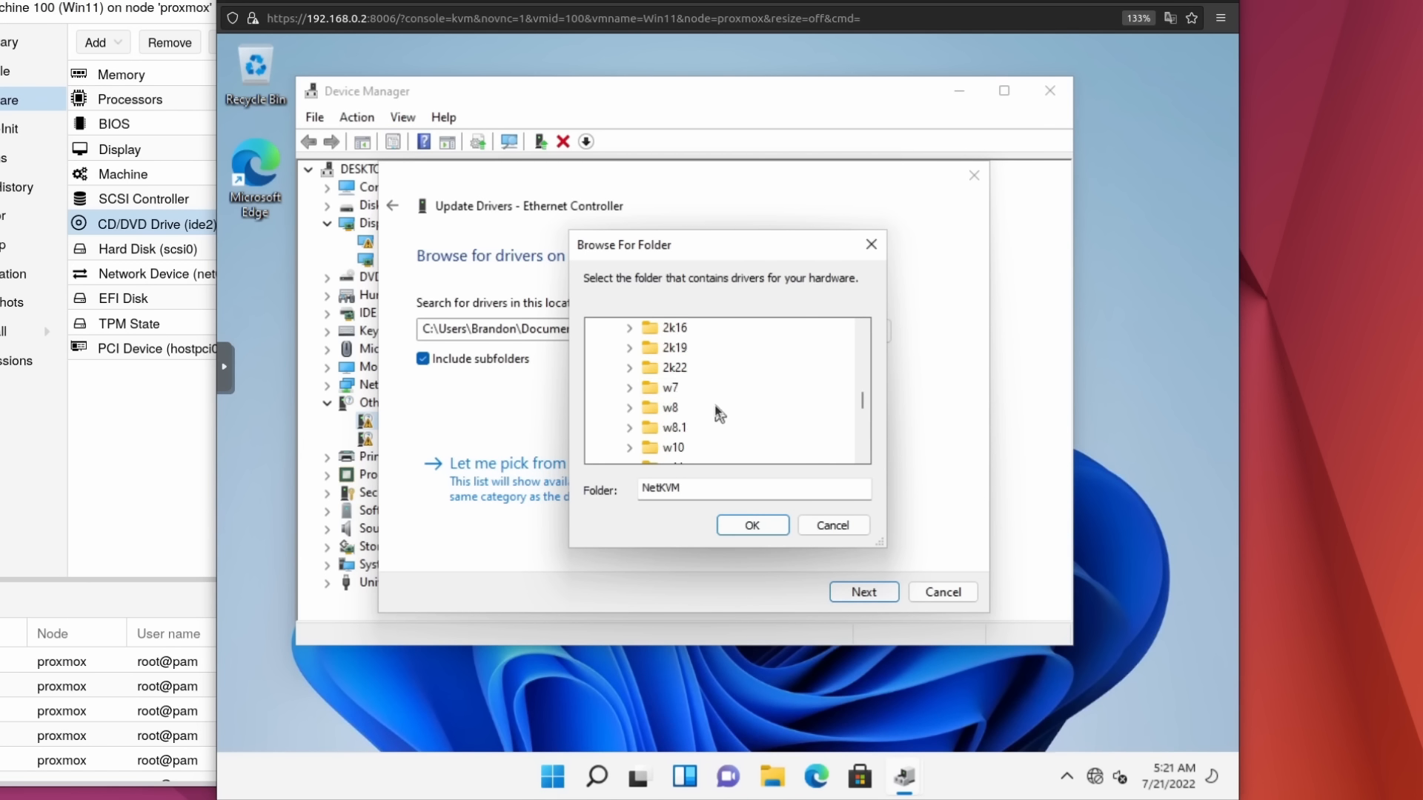
double_click(671, 406)
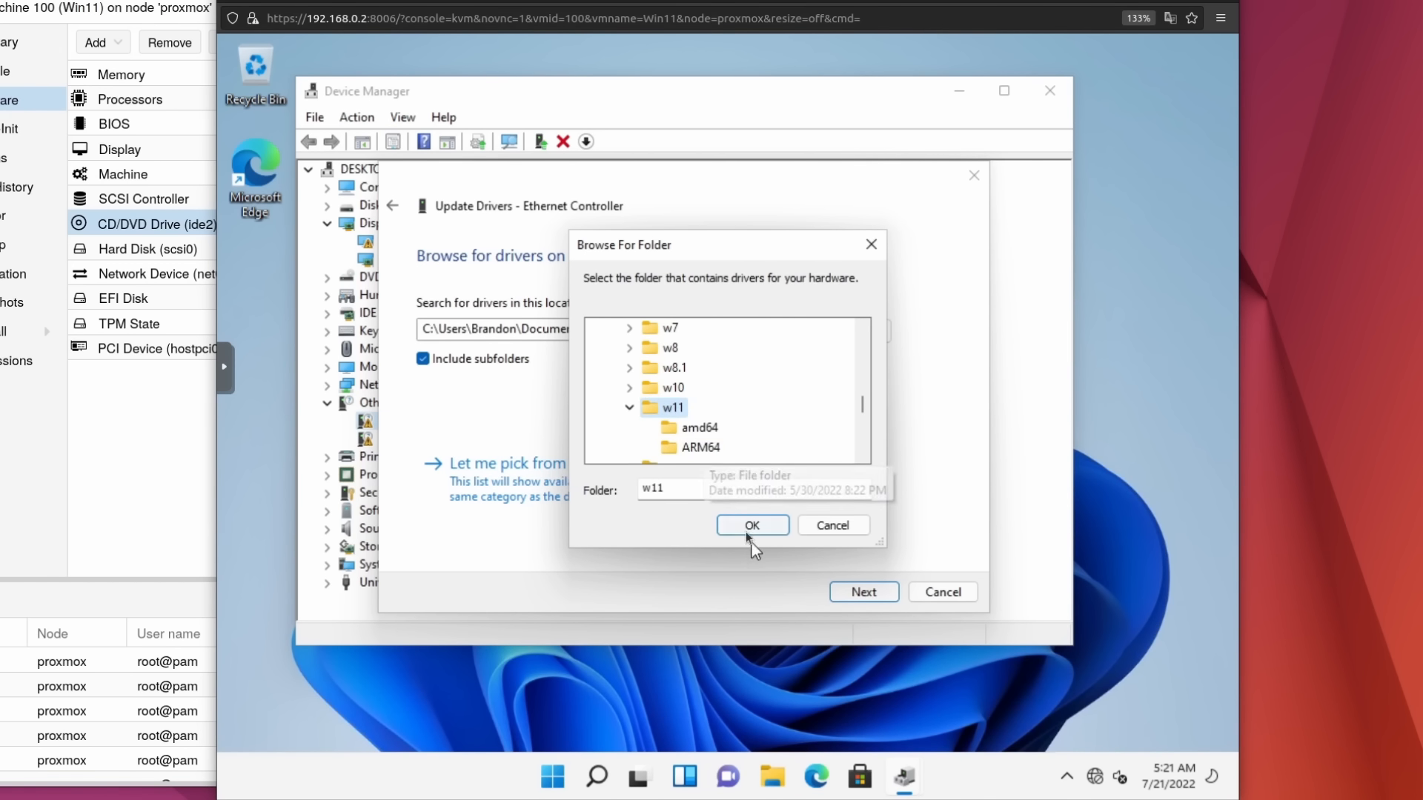
click(713, 426)
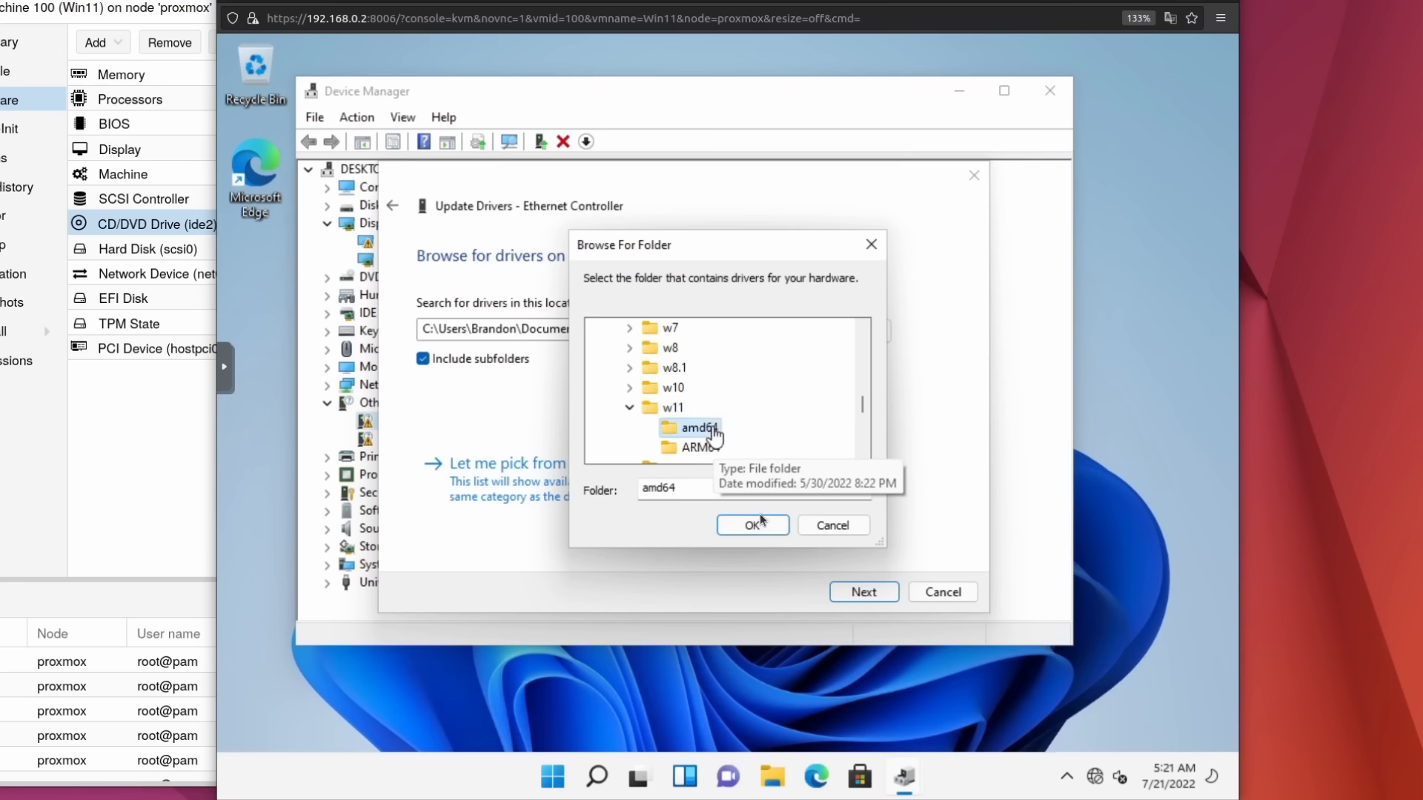
click(760, 523)
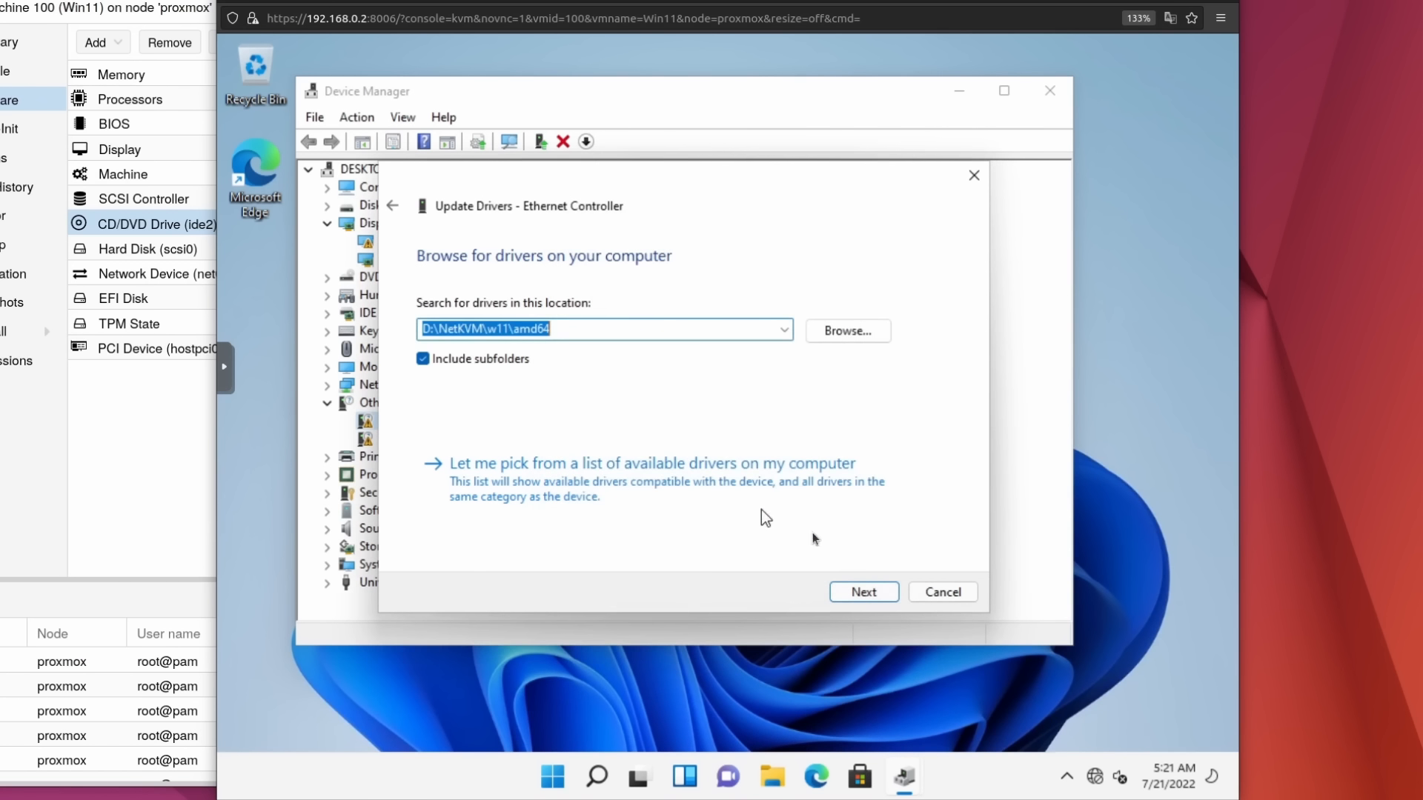
click(862, 591)
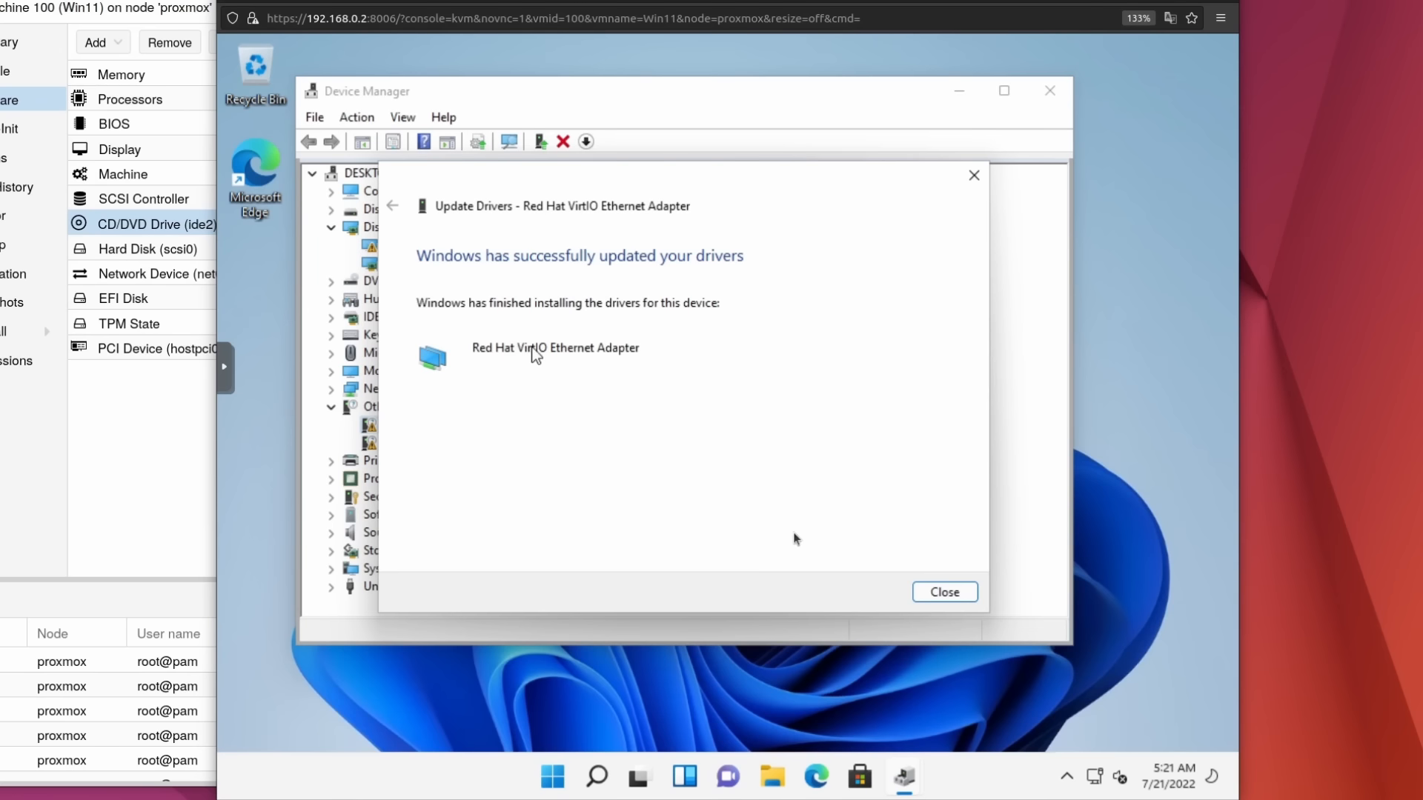
click(944, 597)
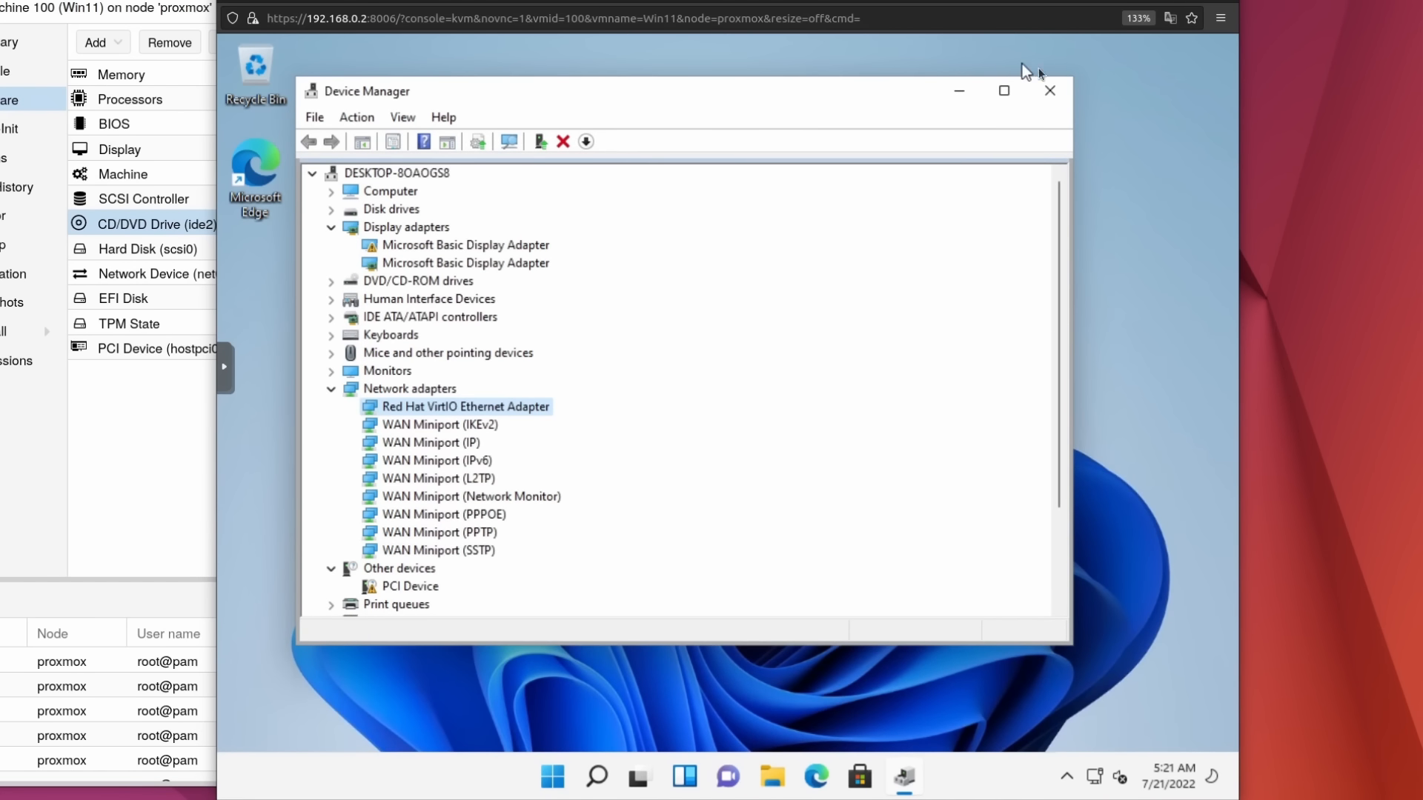
Close Device Manager, run ipconfig in a terminal to check the VM's IPv4 address, and close the console
click(1052, 90)
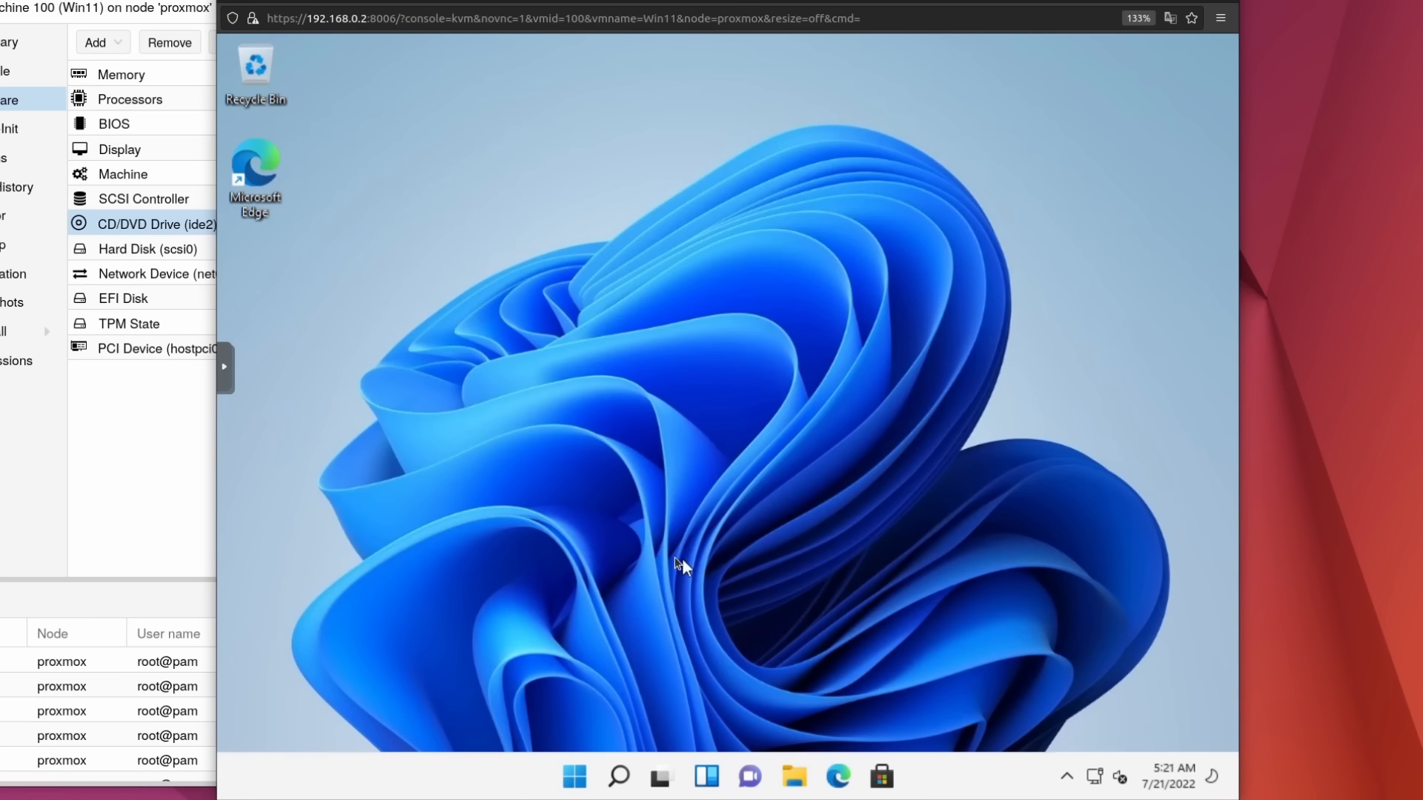
click(574, 776)
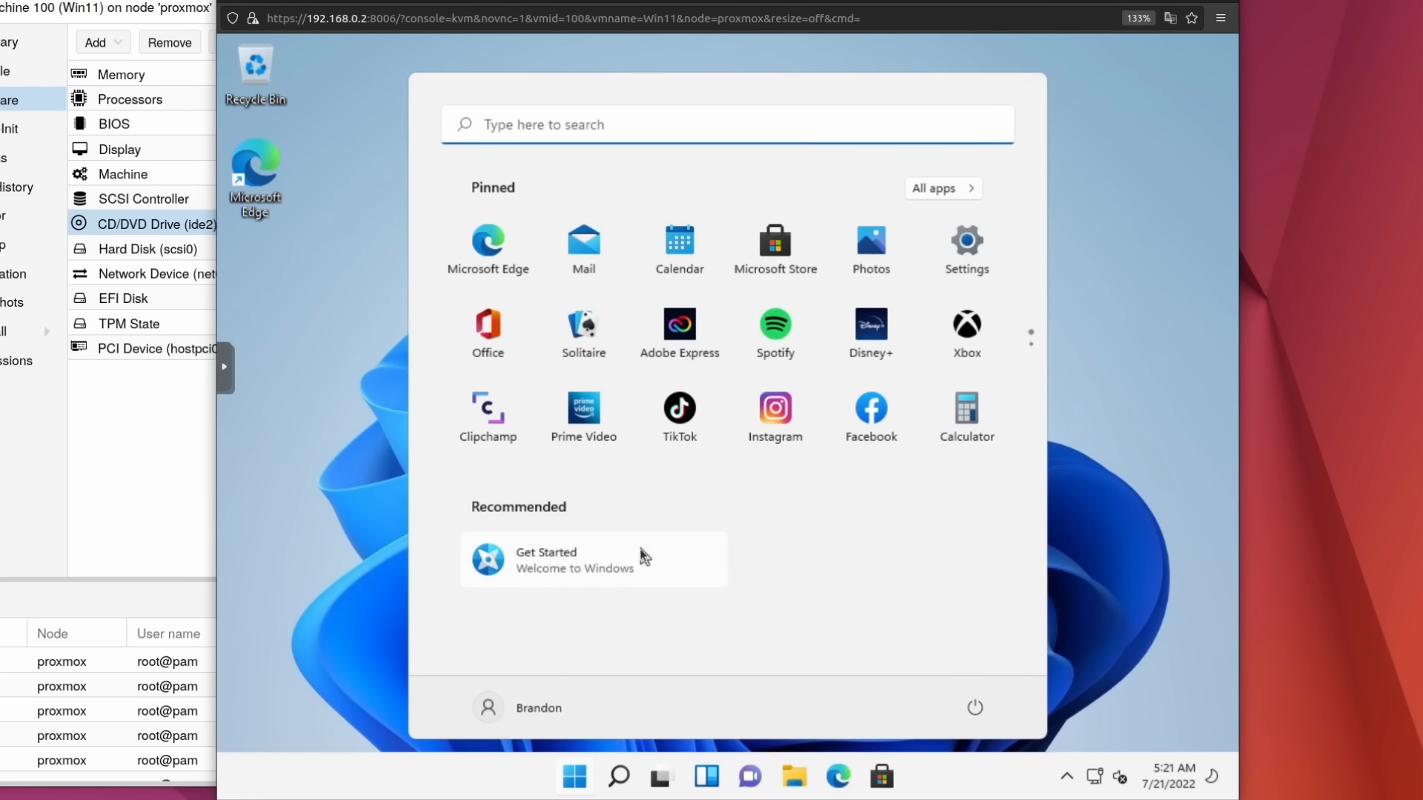
text(term)
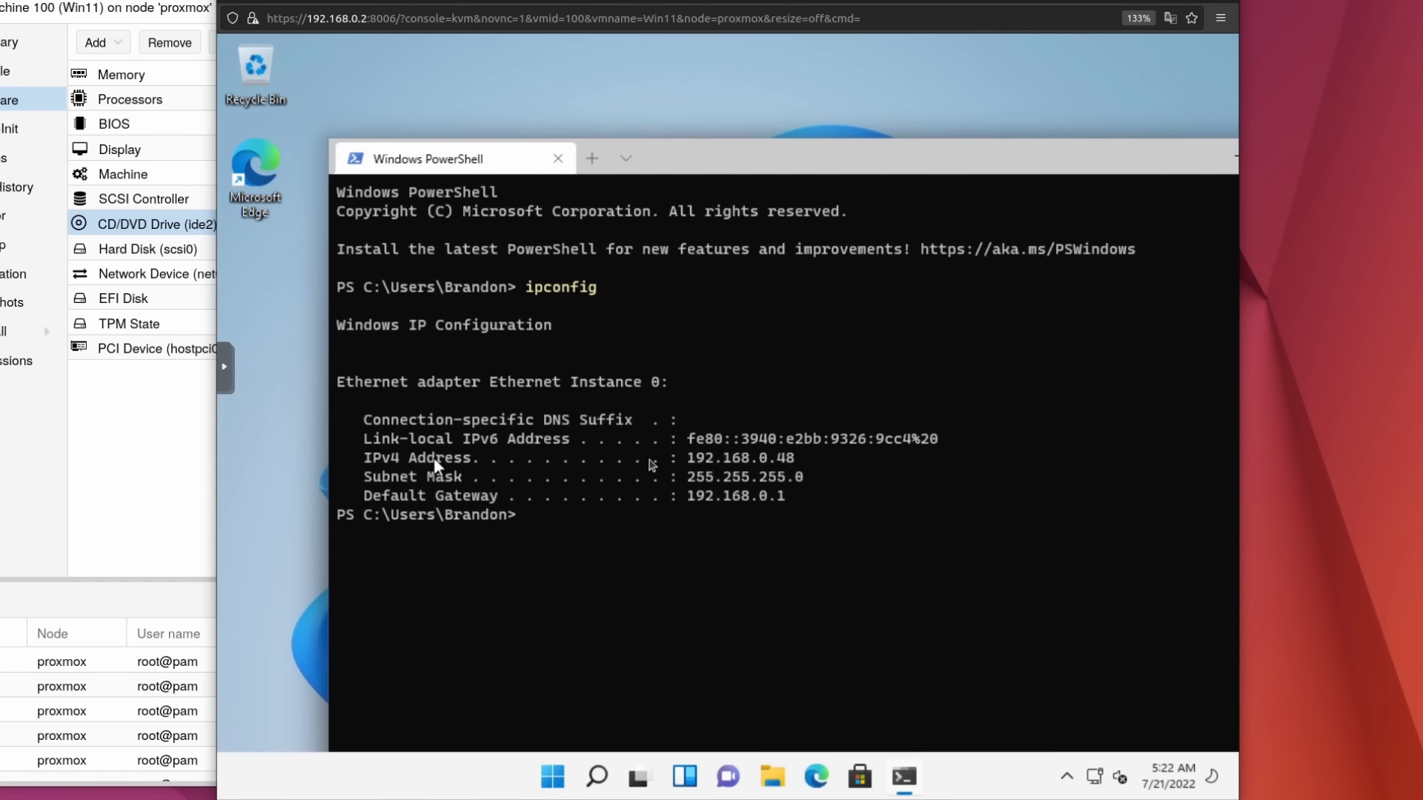
drag(781, 454, 770, 457)
drag(968, 164, 773, 111)
click(1148, 102)
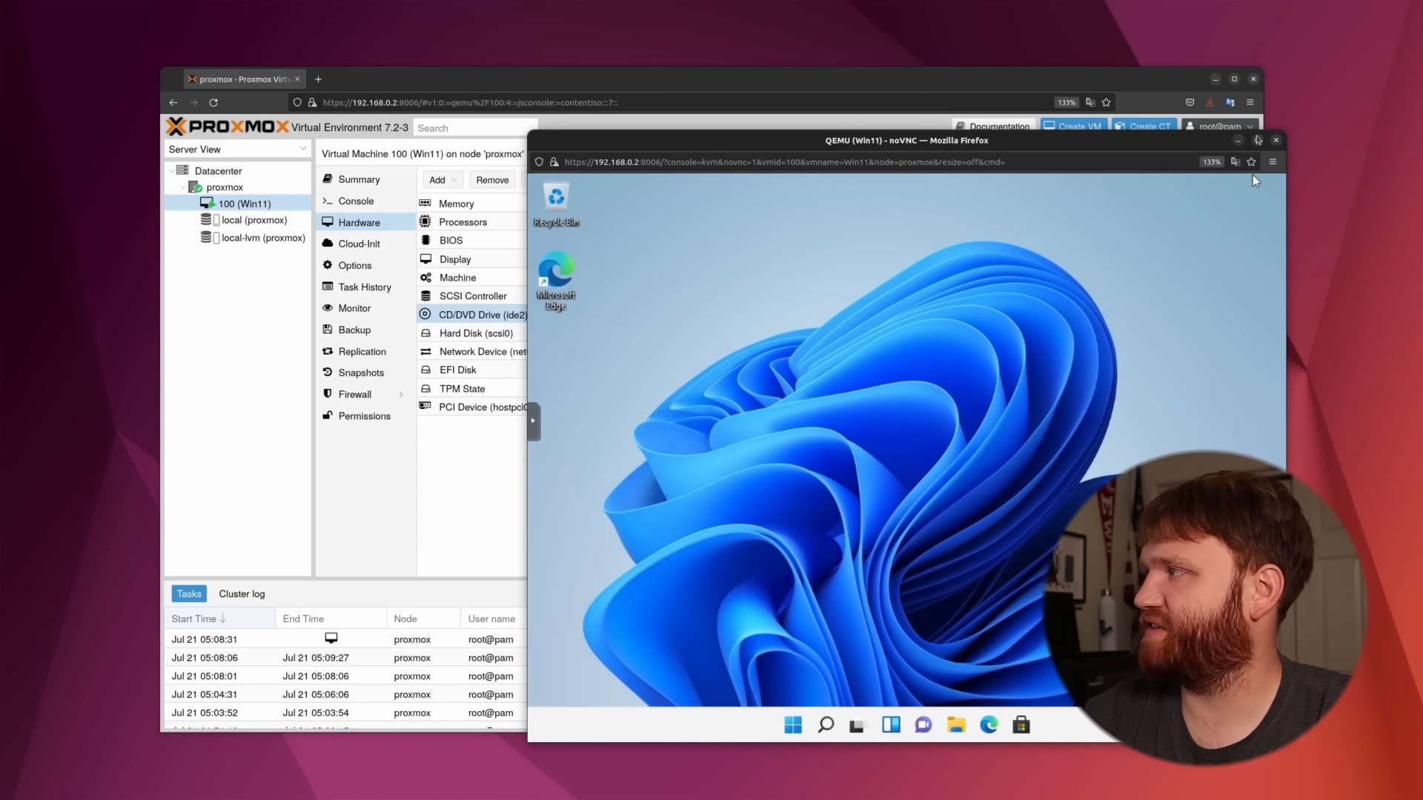
click(1280, 142)
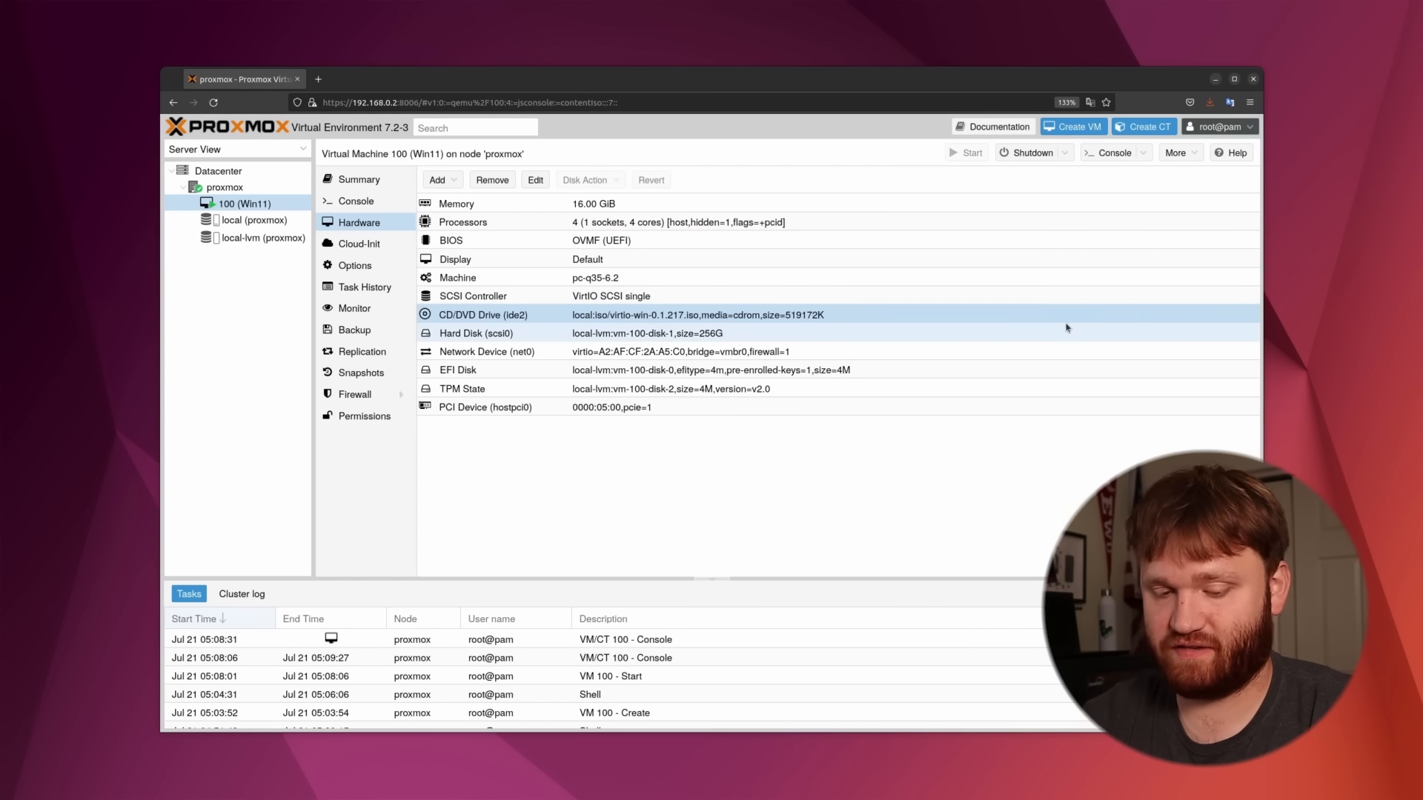
Switch to Remmina, connect to 192.168.0.48 over RDP, accept the certificate, and move the session window aside
drag(227, 402, 666, 248)
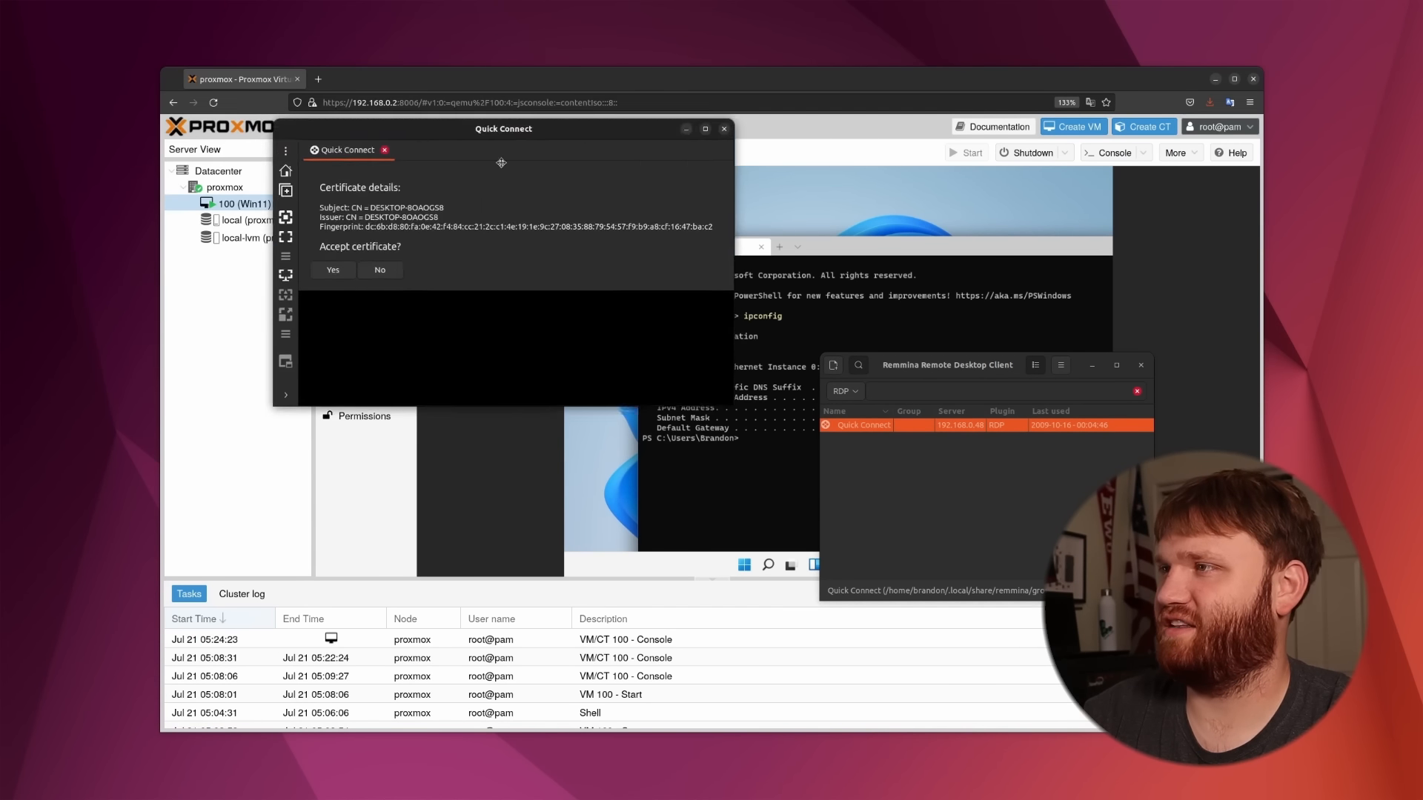
click(394, 305)
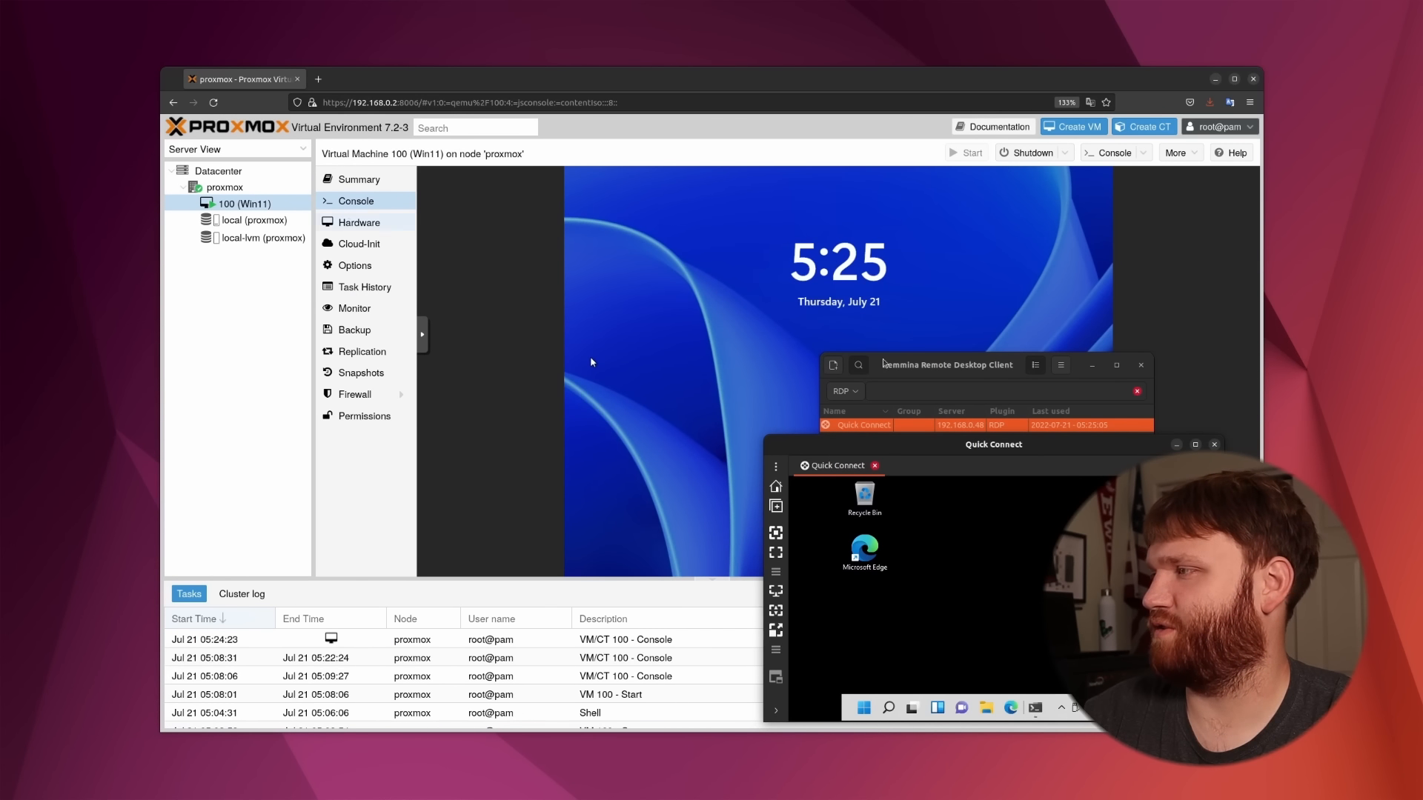
drag(971, 443, 985, 473)
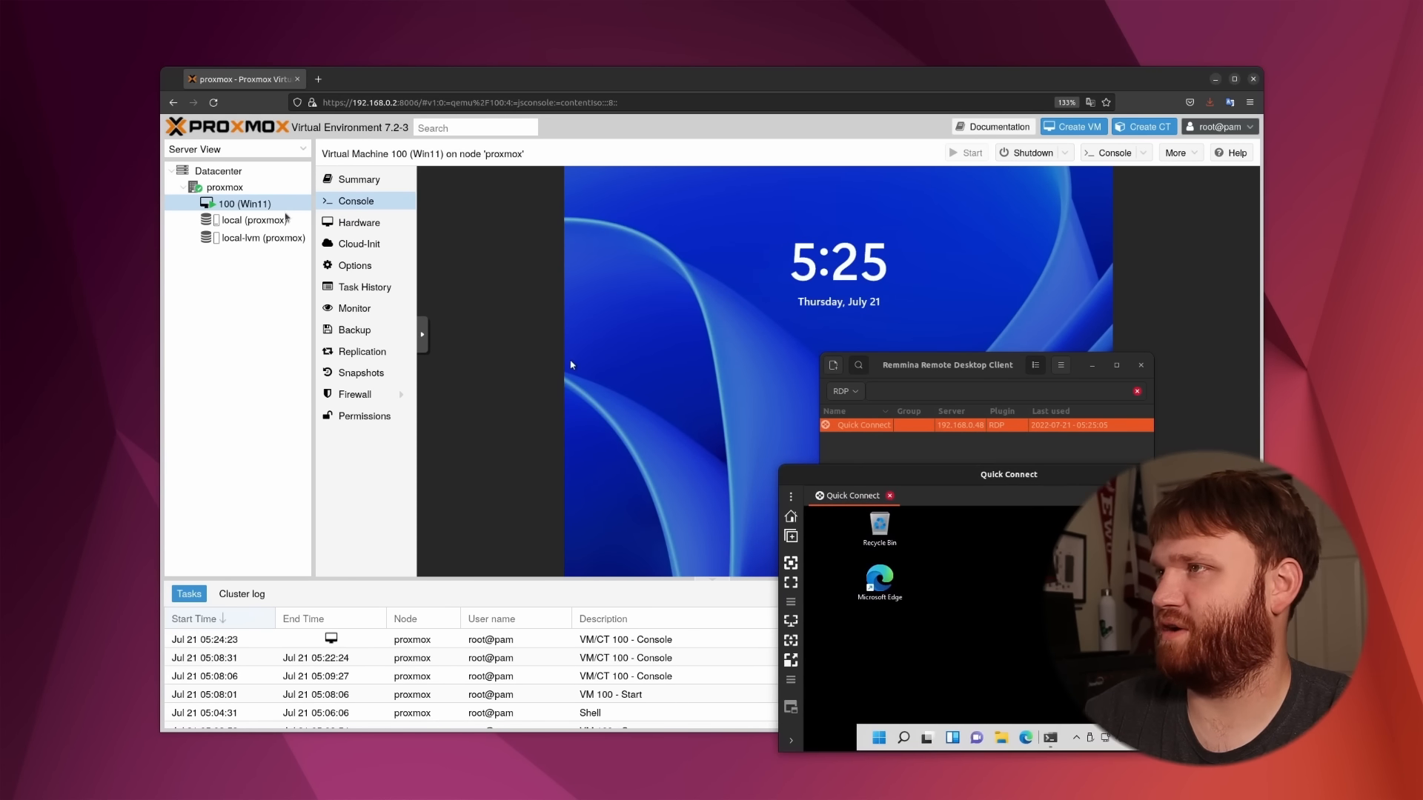
Return to the Win11 VM's hardware list in Proxmox and set the display's graphic card to none
click(379, 224)
click(508, 483)
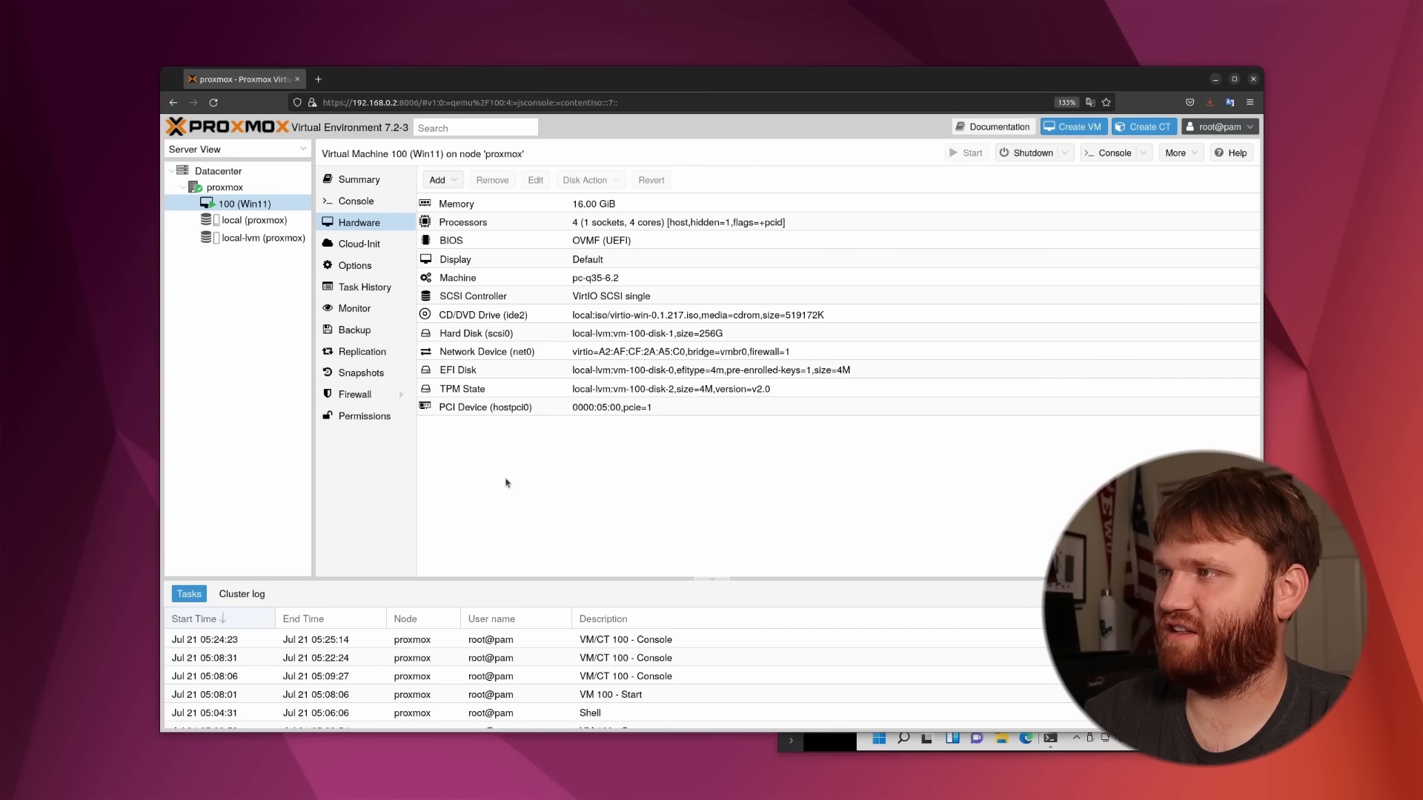
click(430, 260)
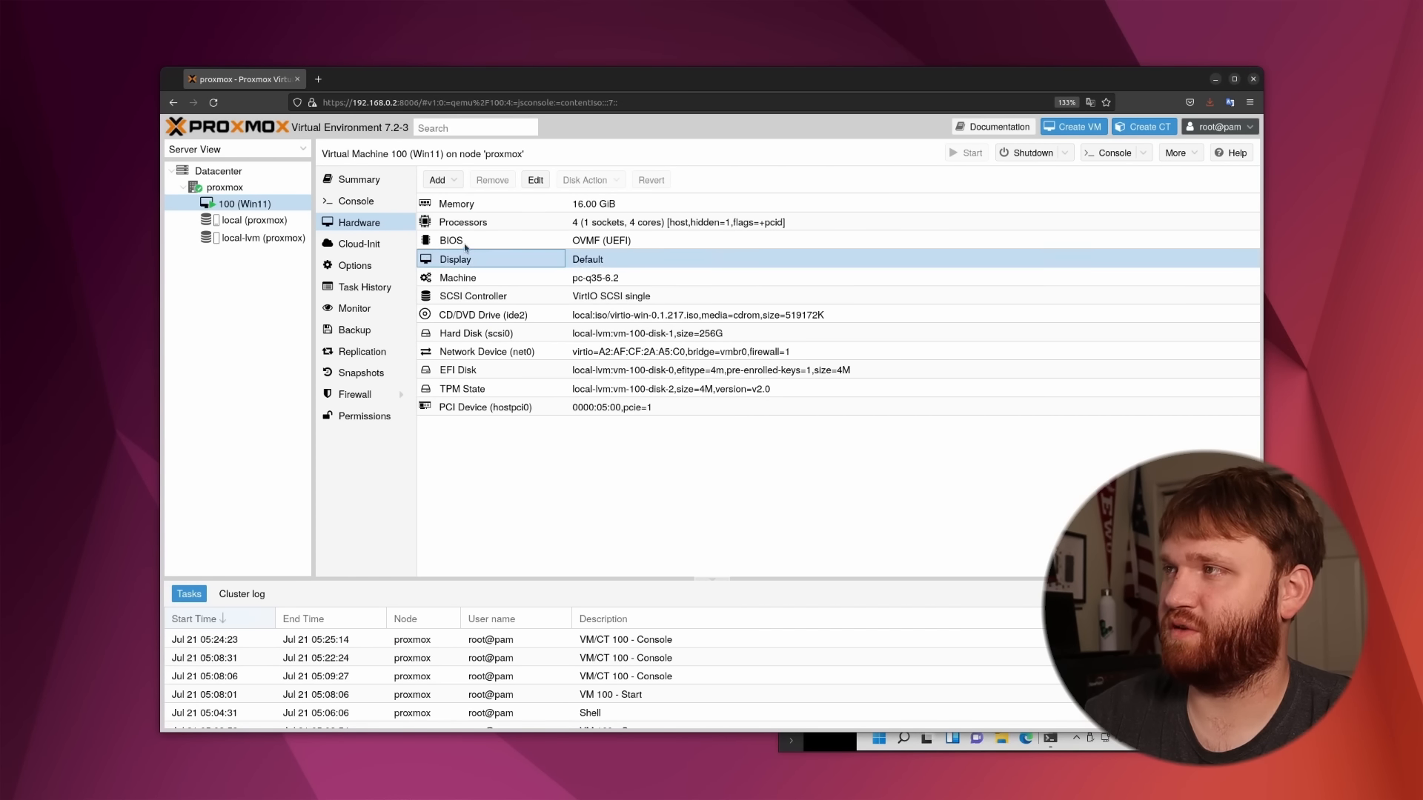
click(535, 182)
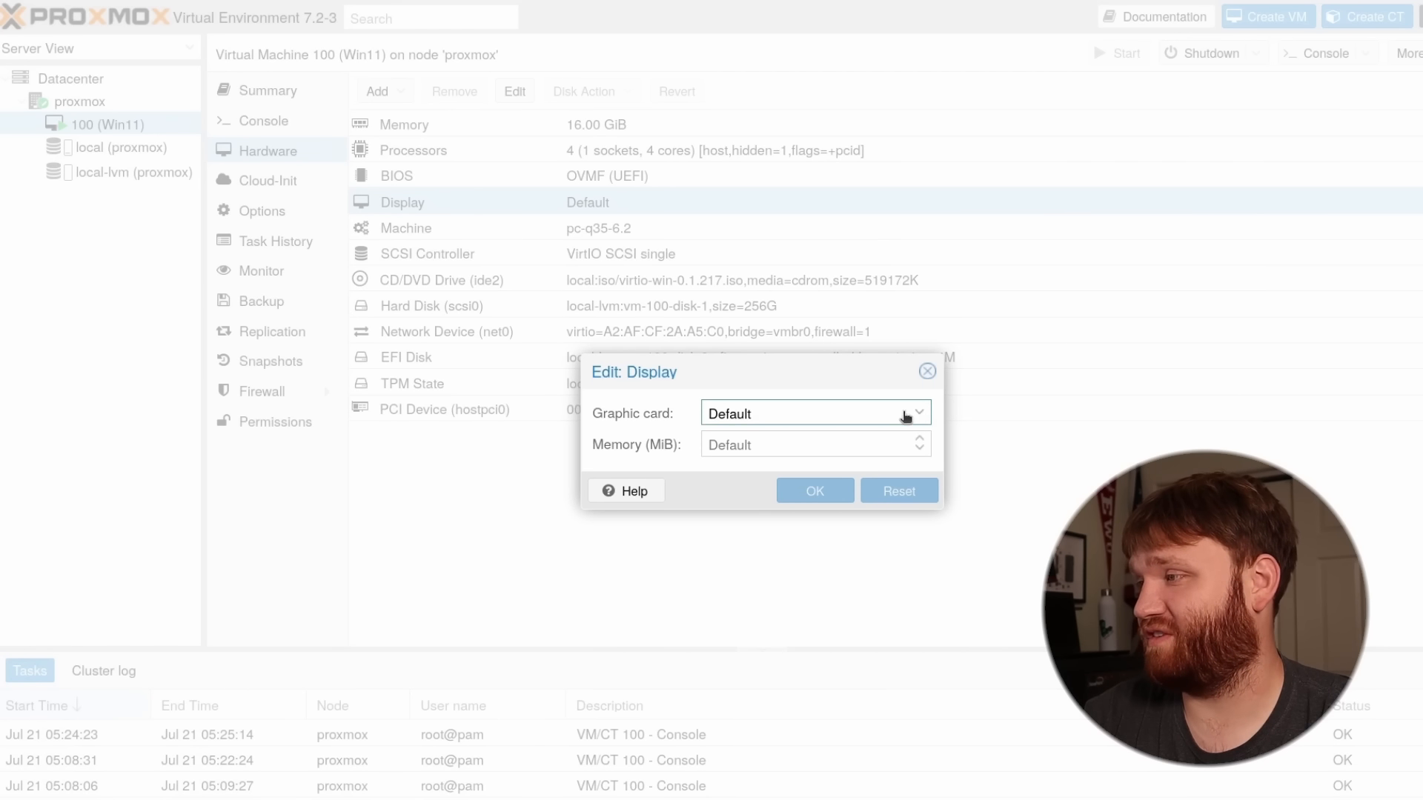
click(906, 416)
scroll(813, 563, down, 1)
click(725, 725)
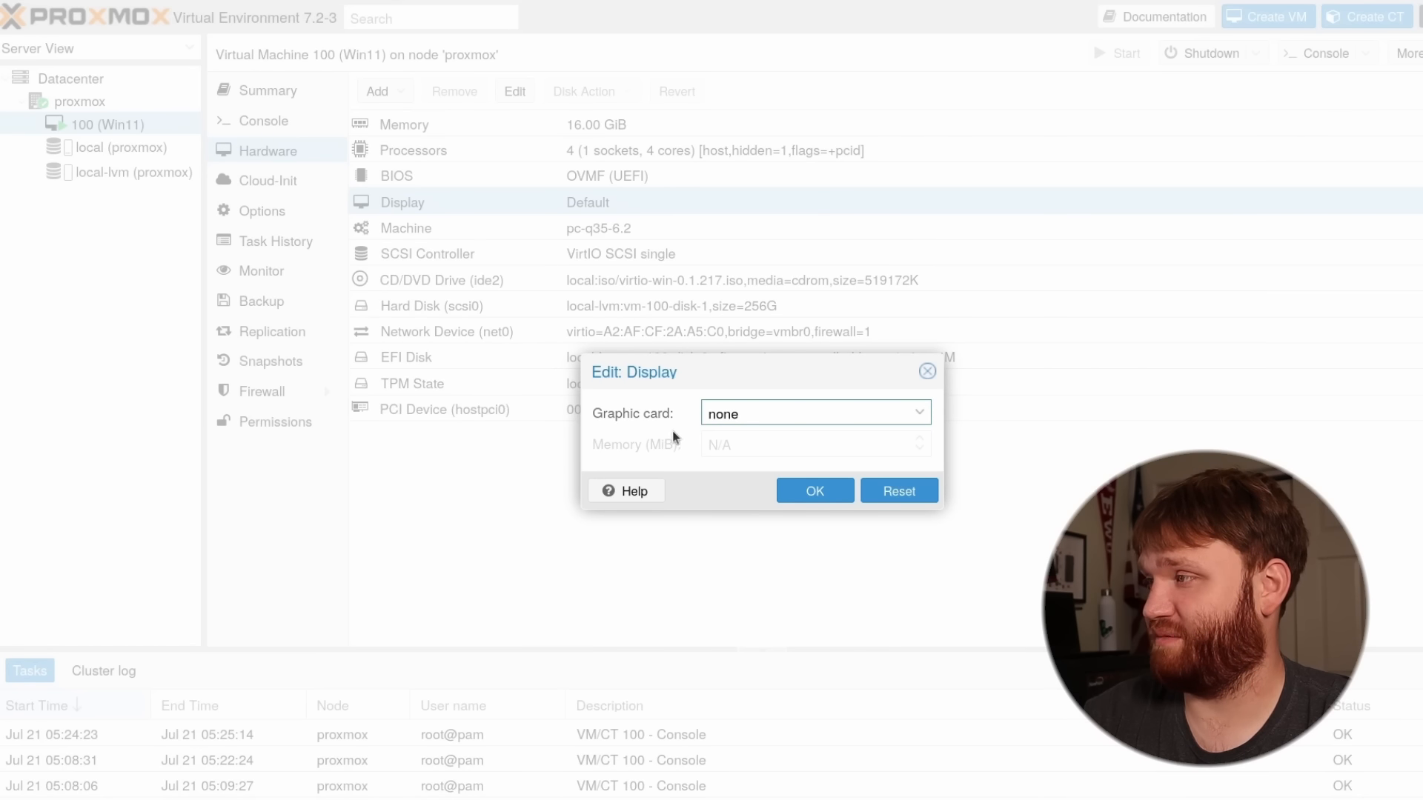
click(797, 493)
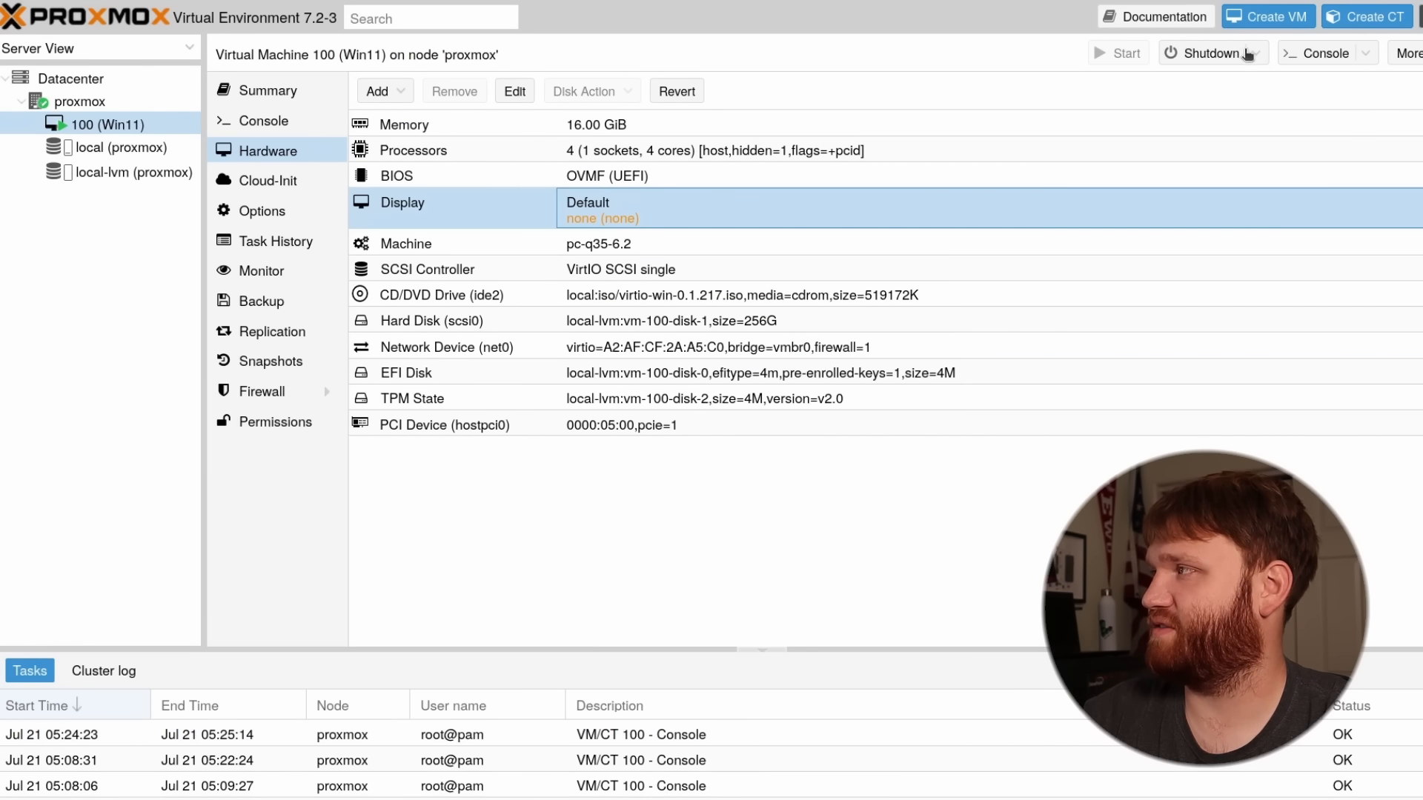
Stop VM 100 and start it again to apply the display change
click(1252, 55)
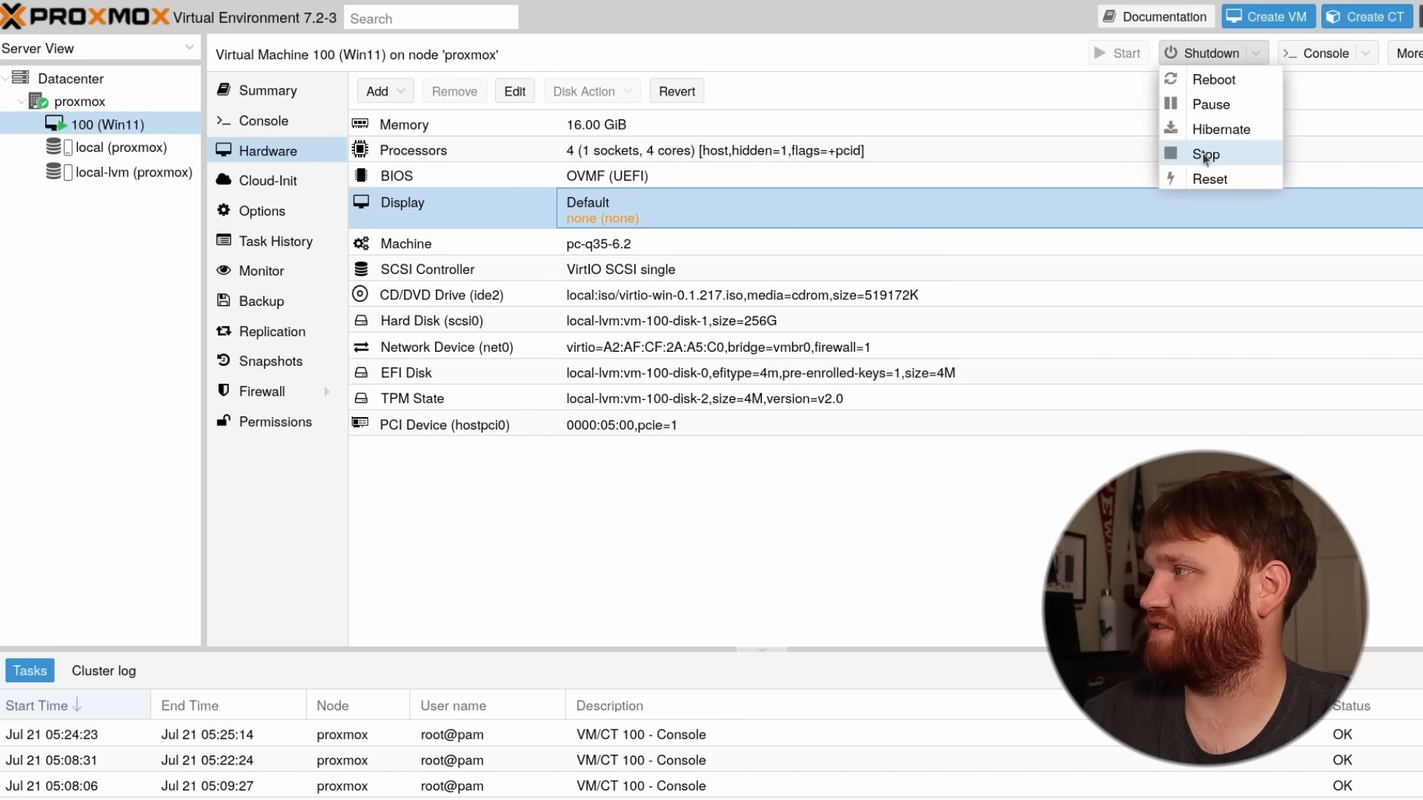
click(1205, 155)
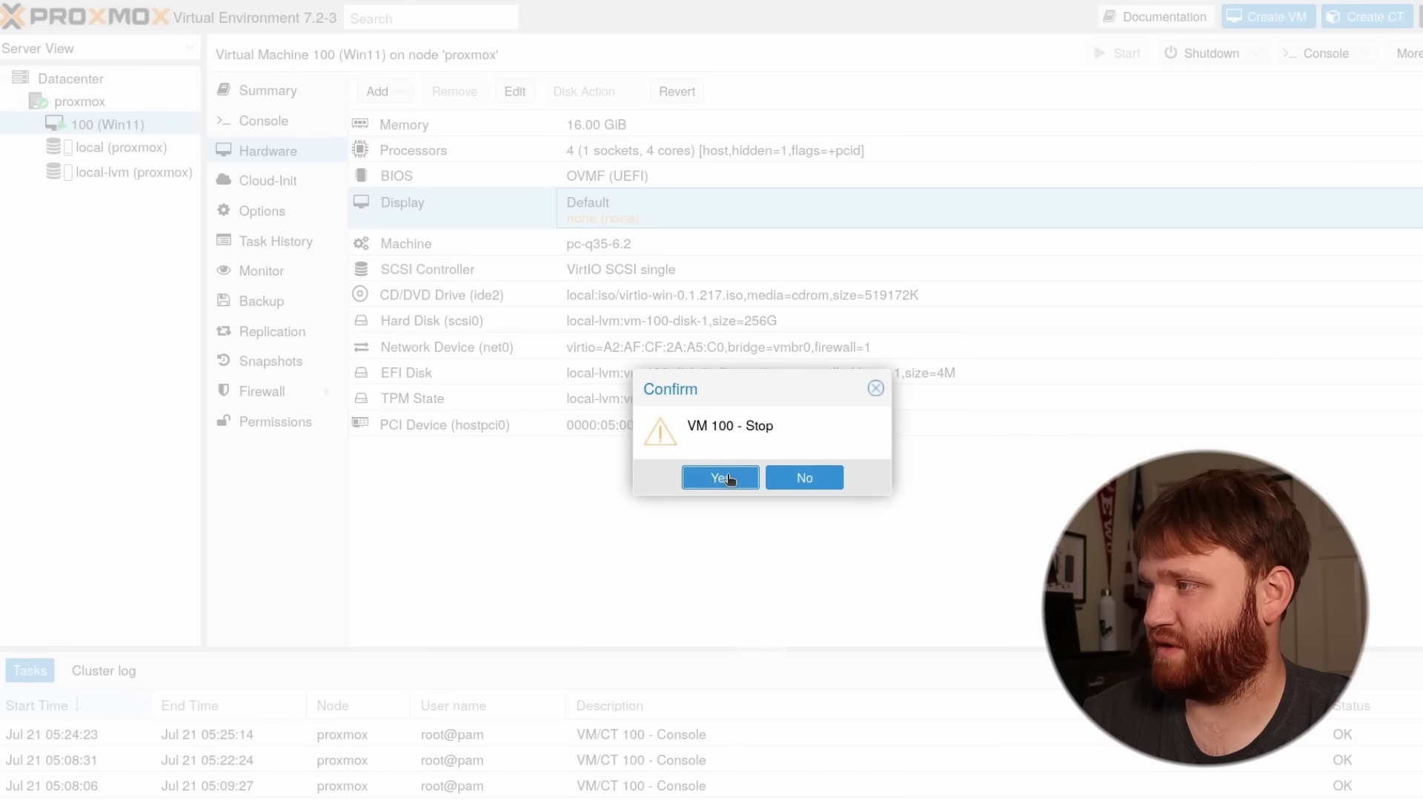
click(730, 481)
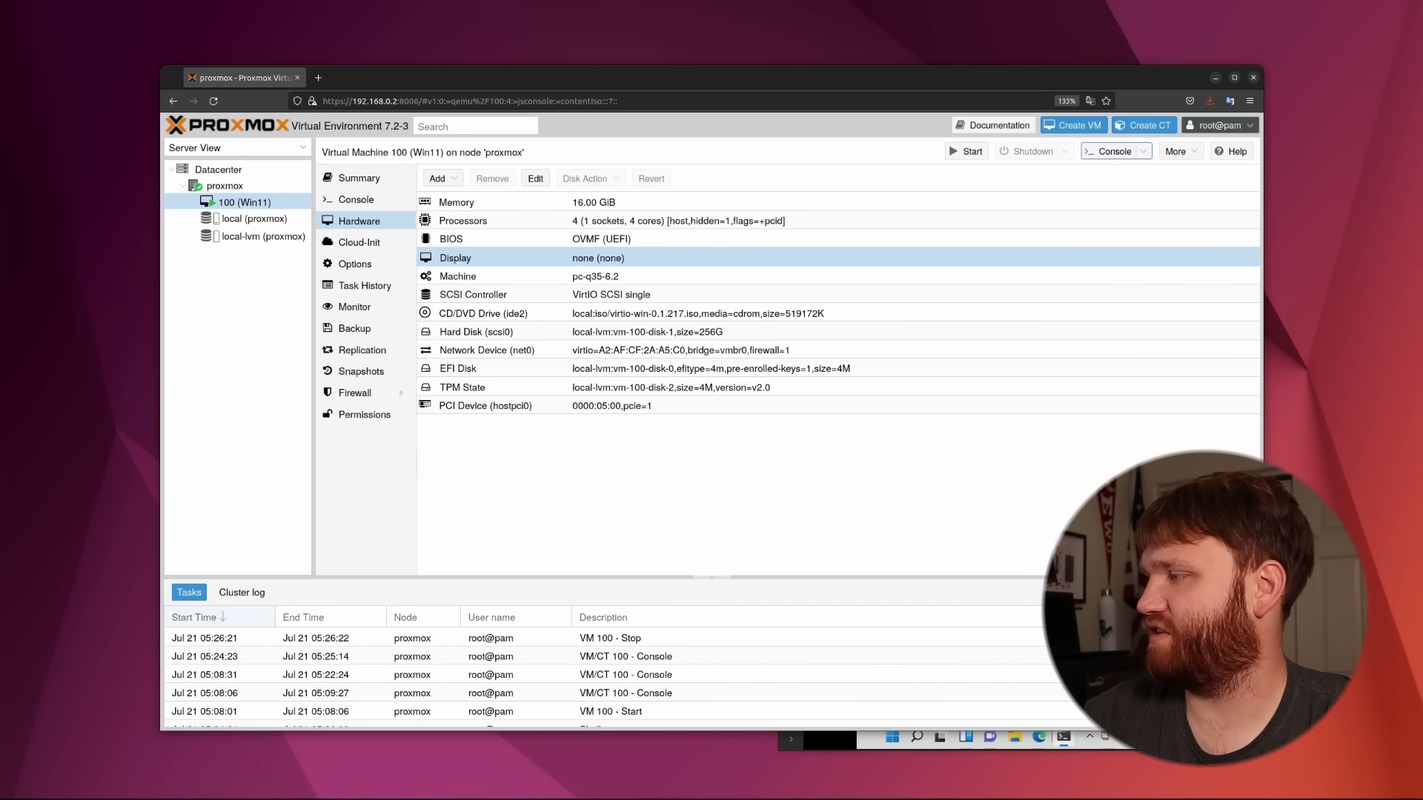
click(1113, 745)
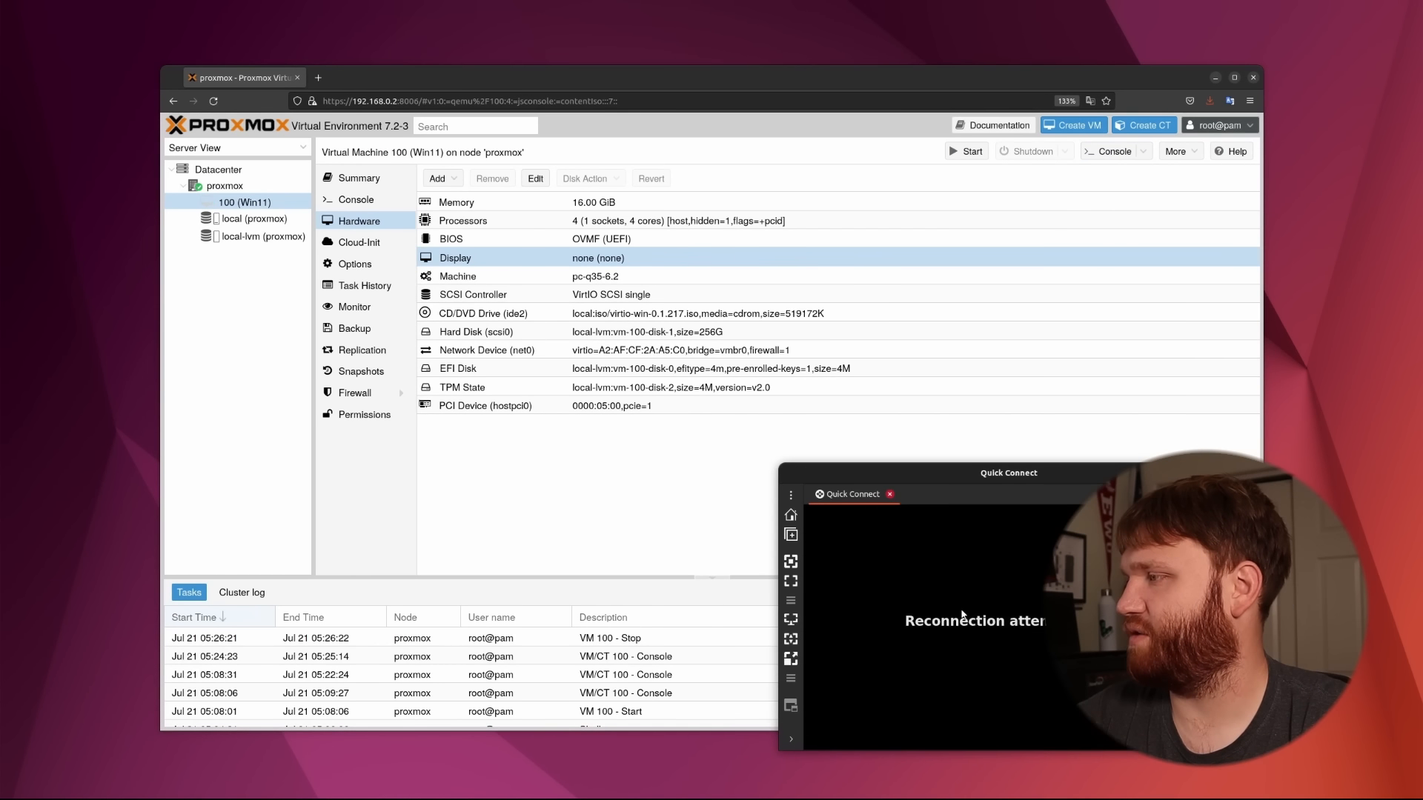
click(967, 152)
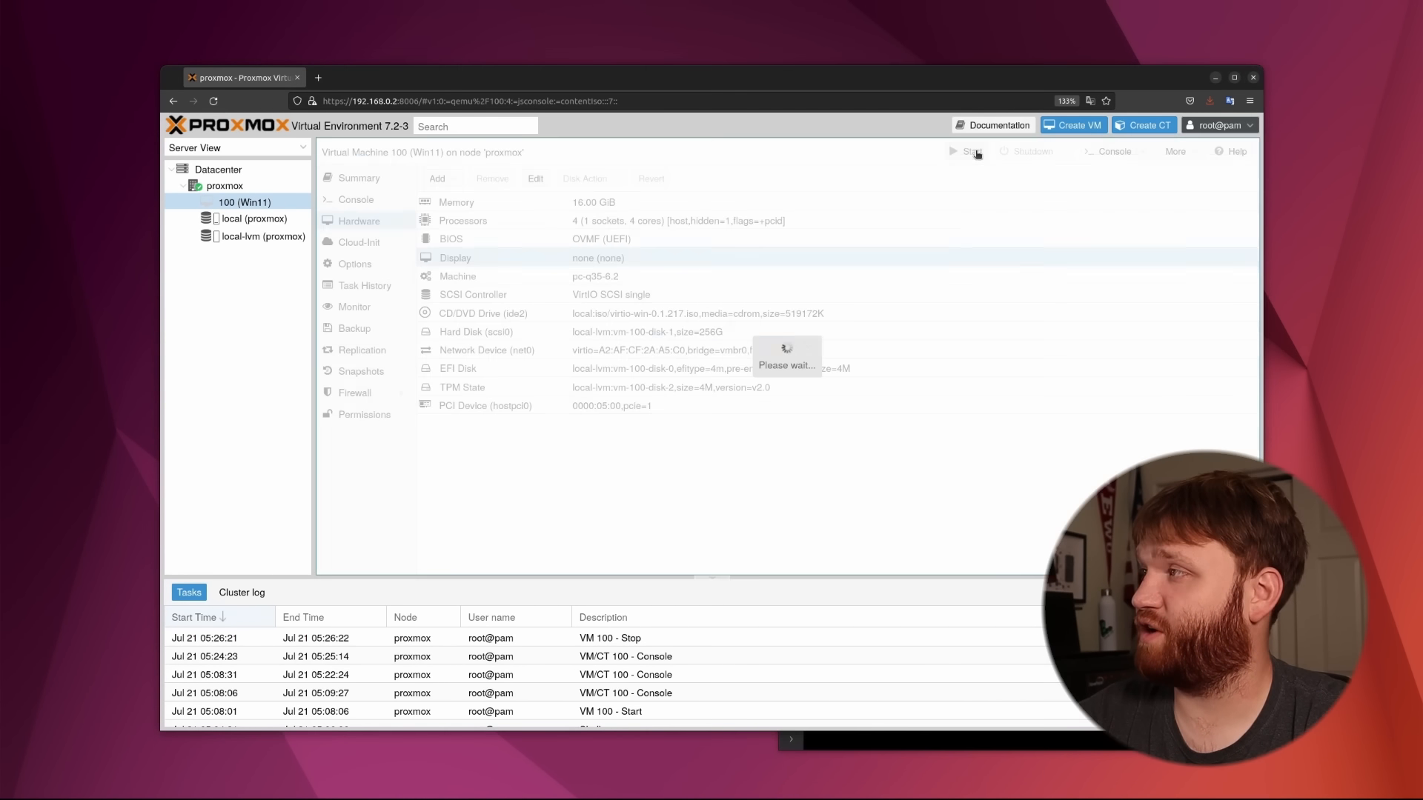
Bring the Remmina session forward, sign in to Windows with the account password, and enlarge the session window
click(1112, 743)
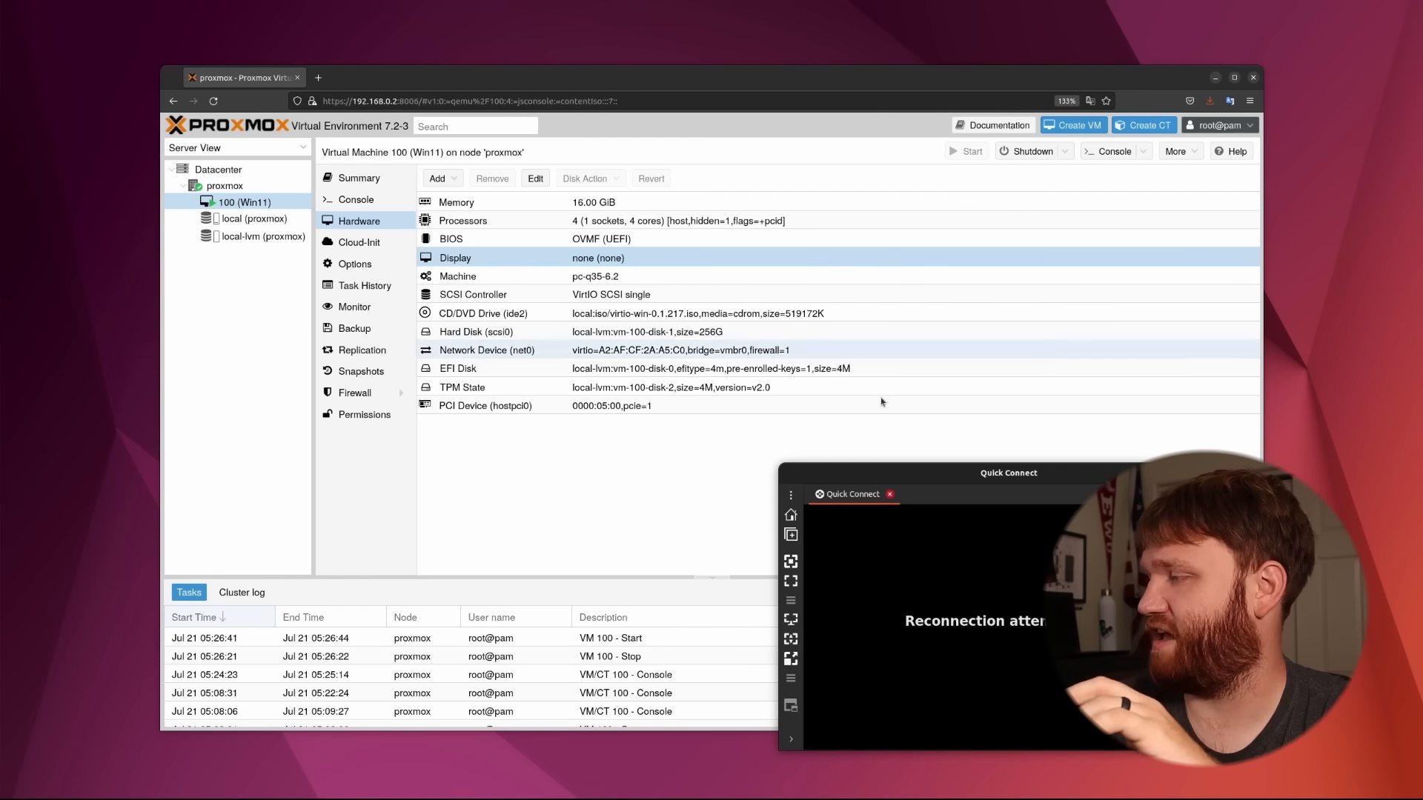
text(••••••••)
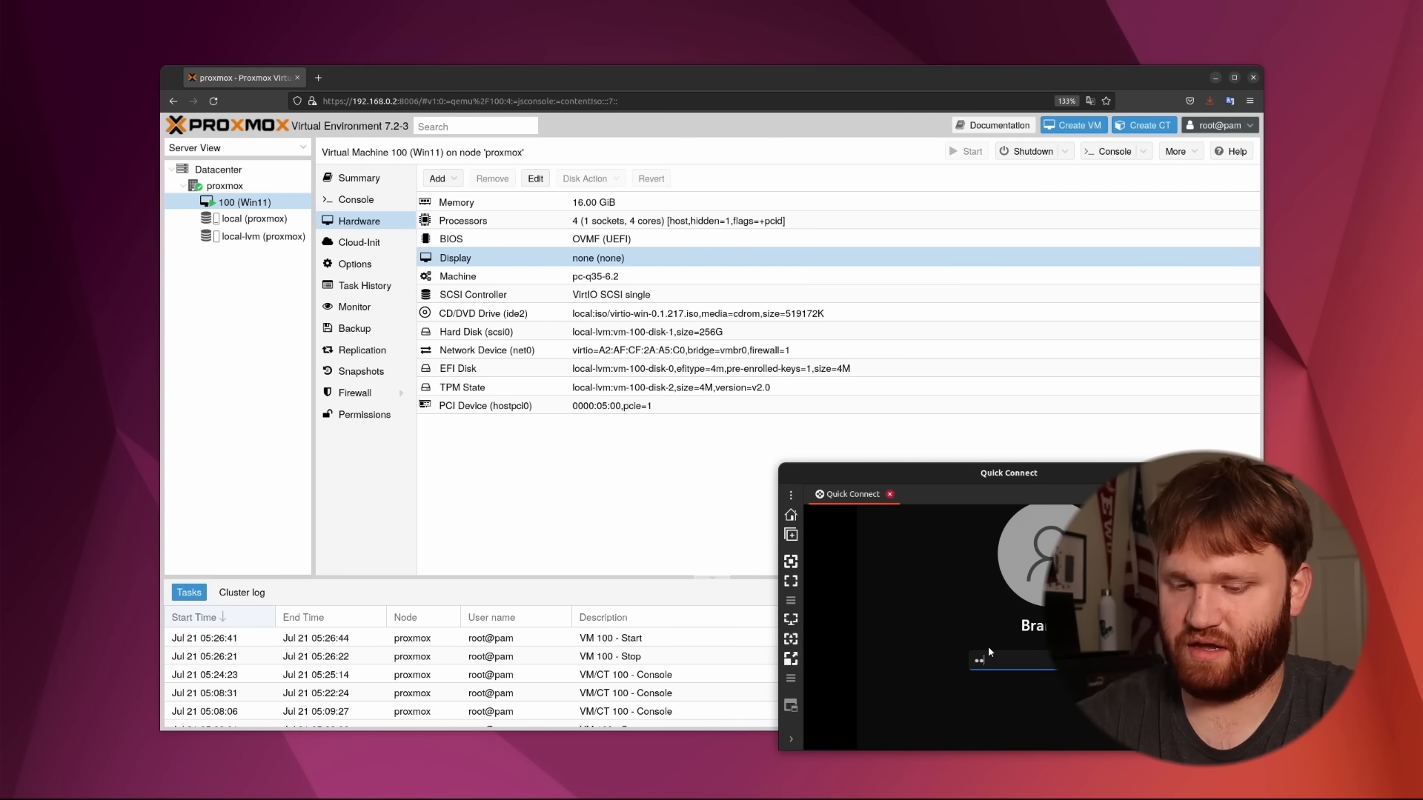
key(Return)
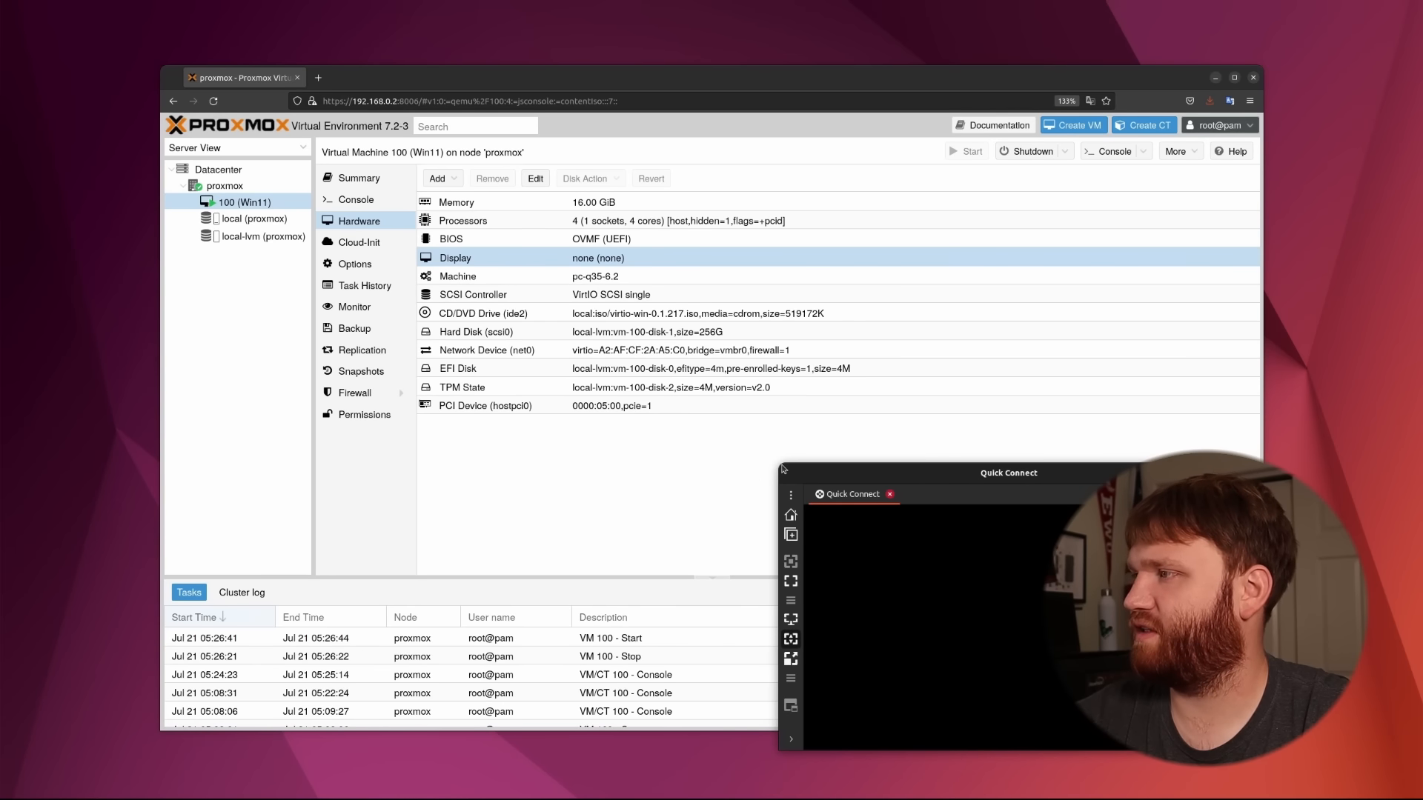
drag(780, 465, 283, 170)
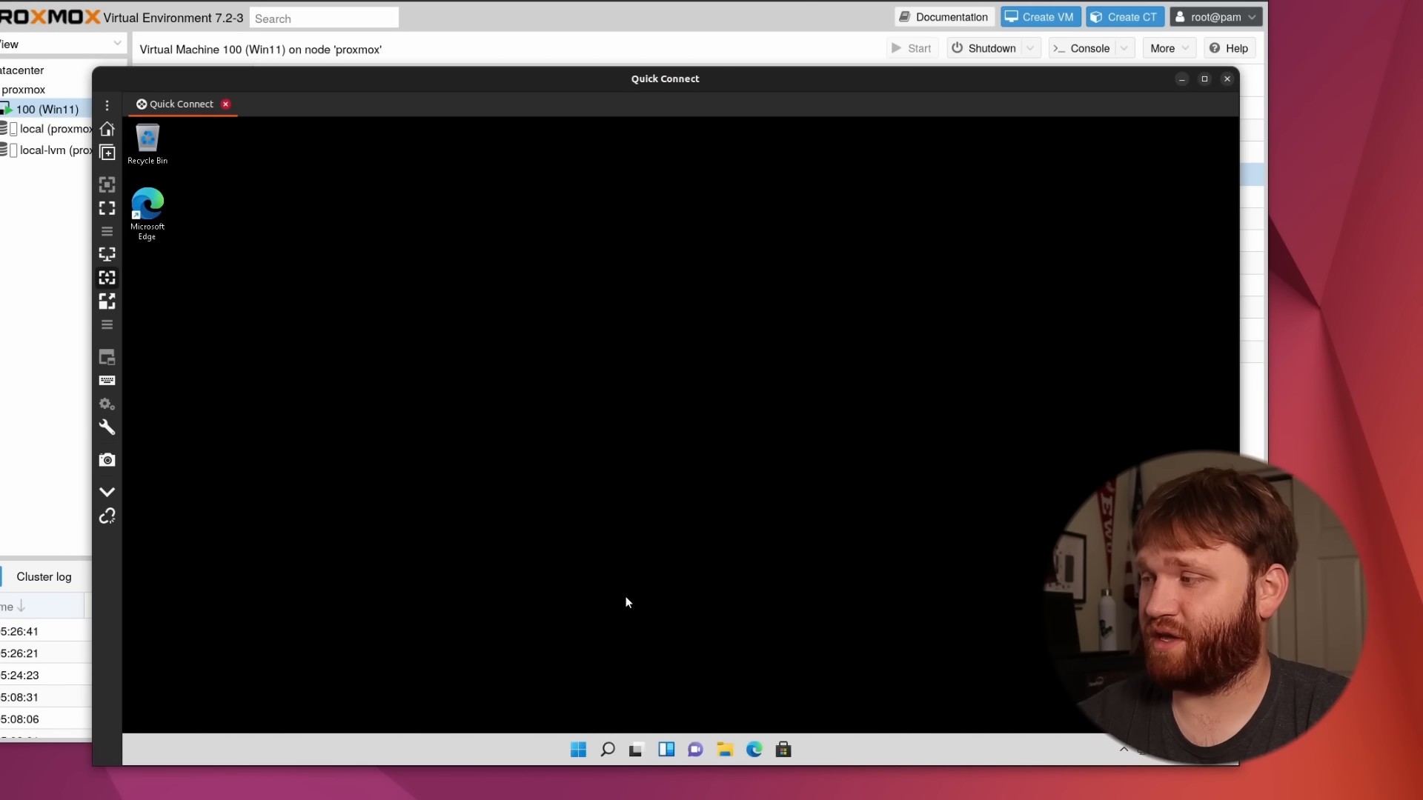
Check GPU 0 in Task Manager's performance view and close Task Manager
right_click(571, 745)
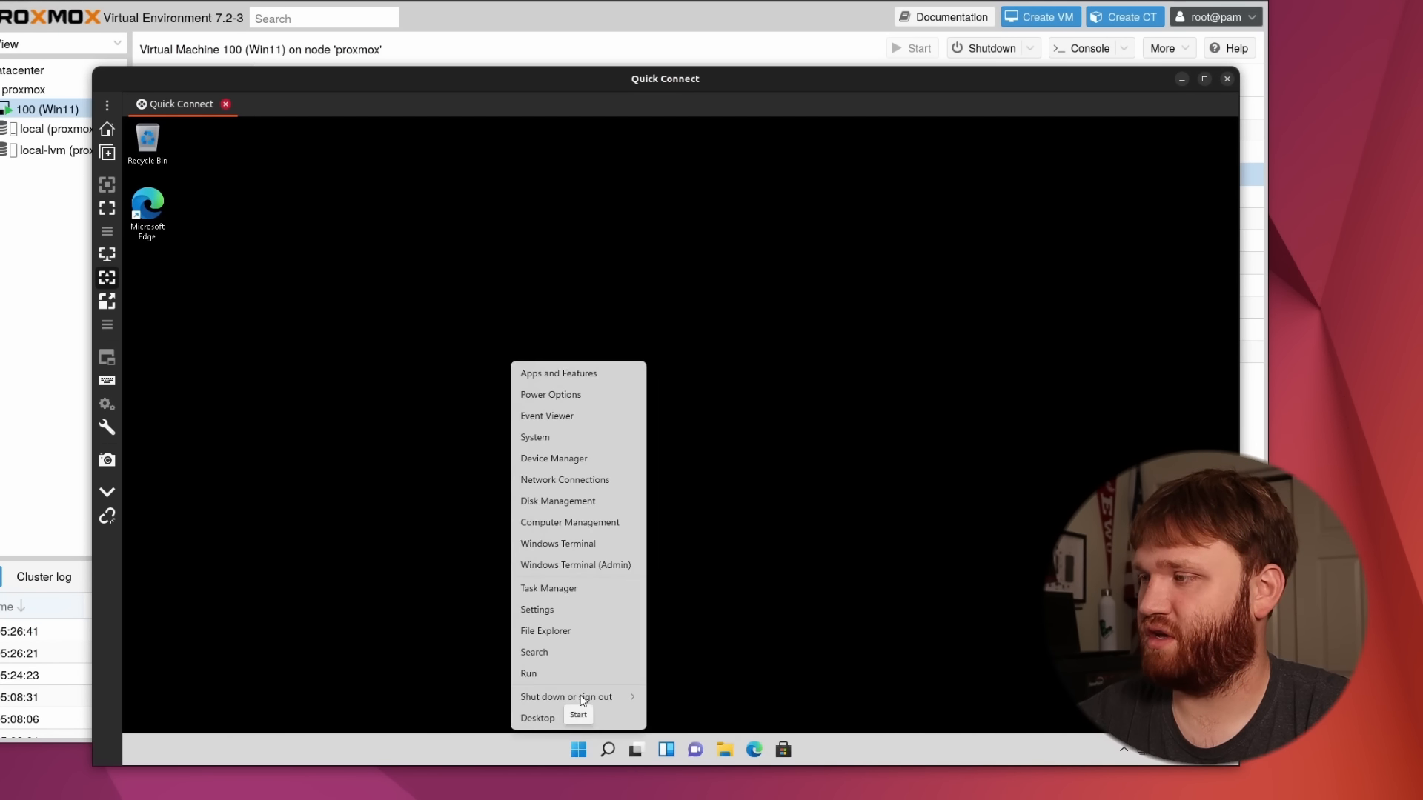
click(549, 589)
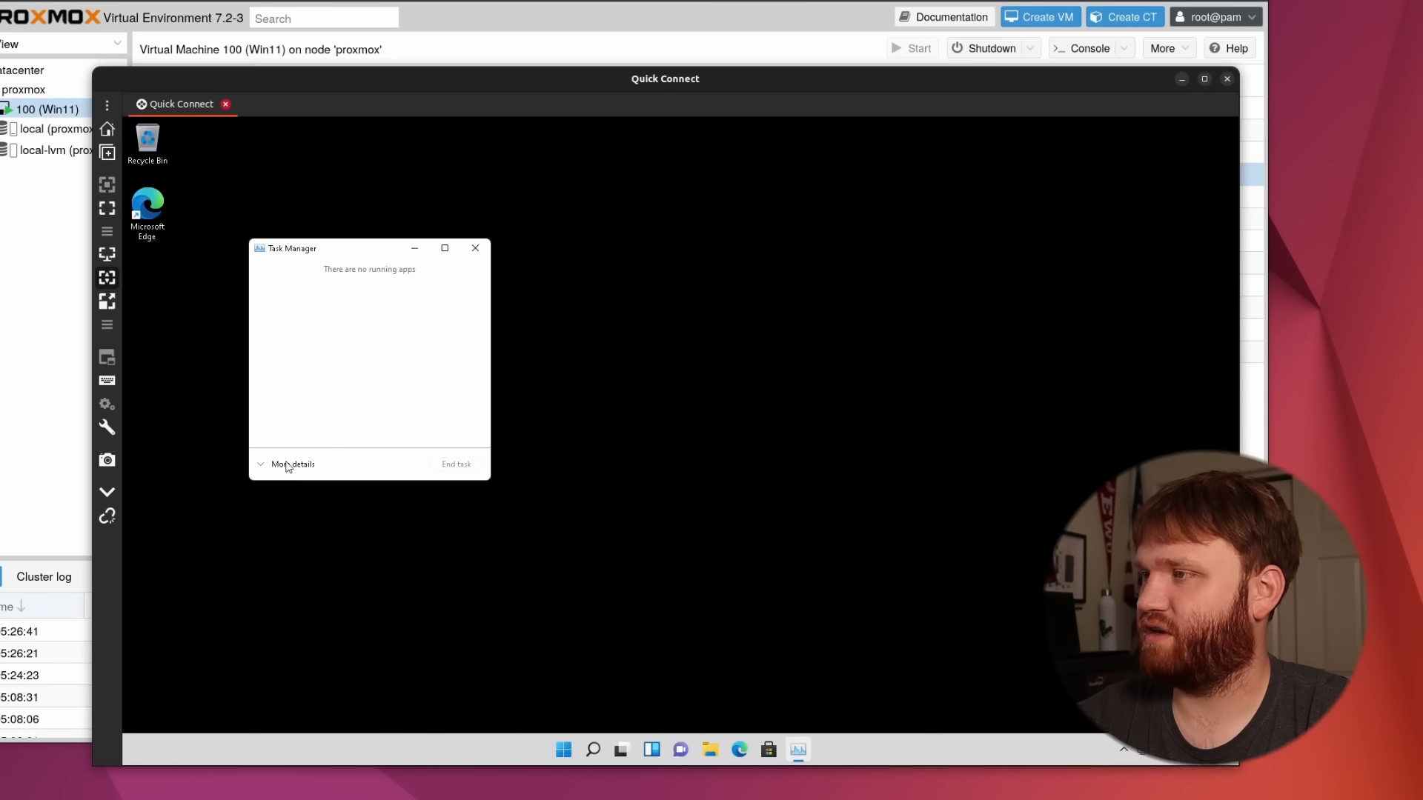
click(324, 283)
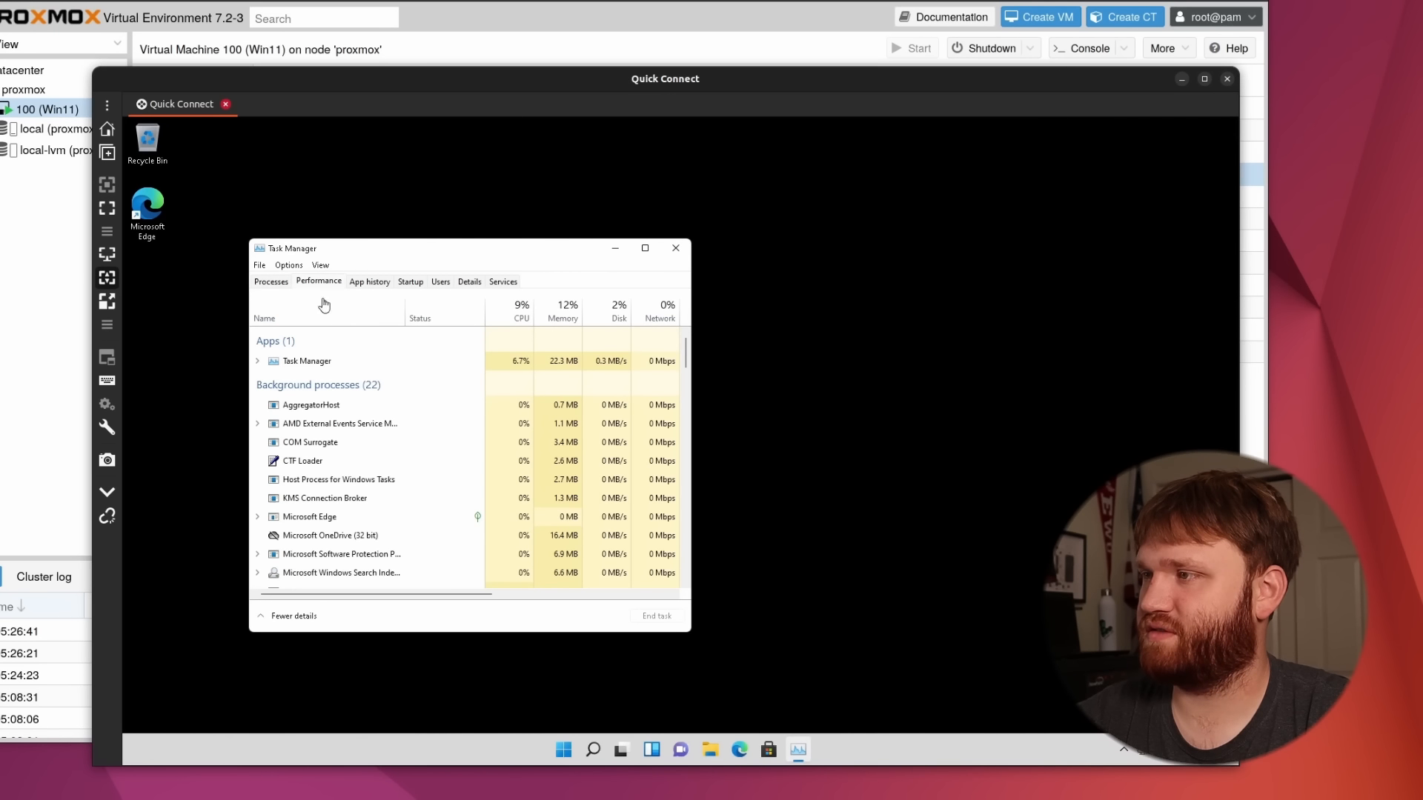
click(335, 495)
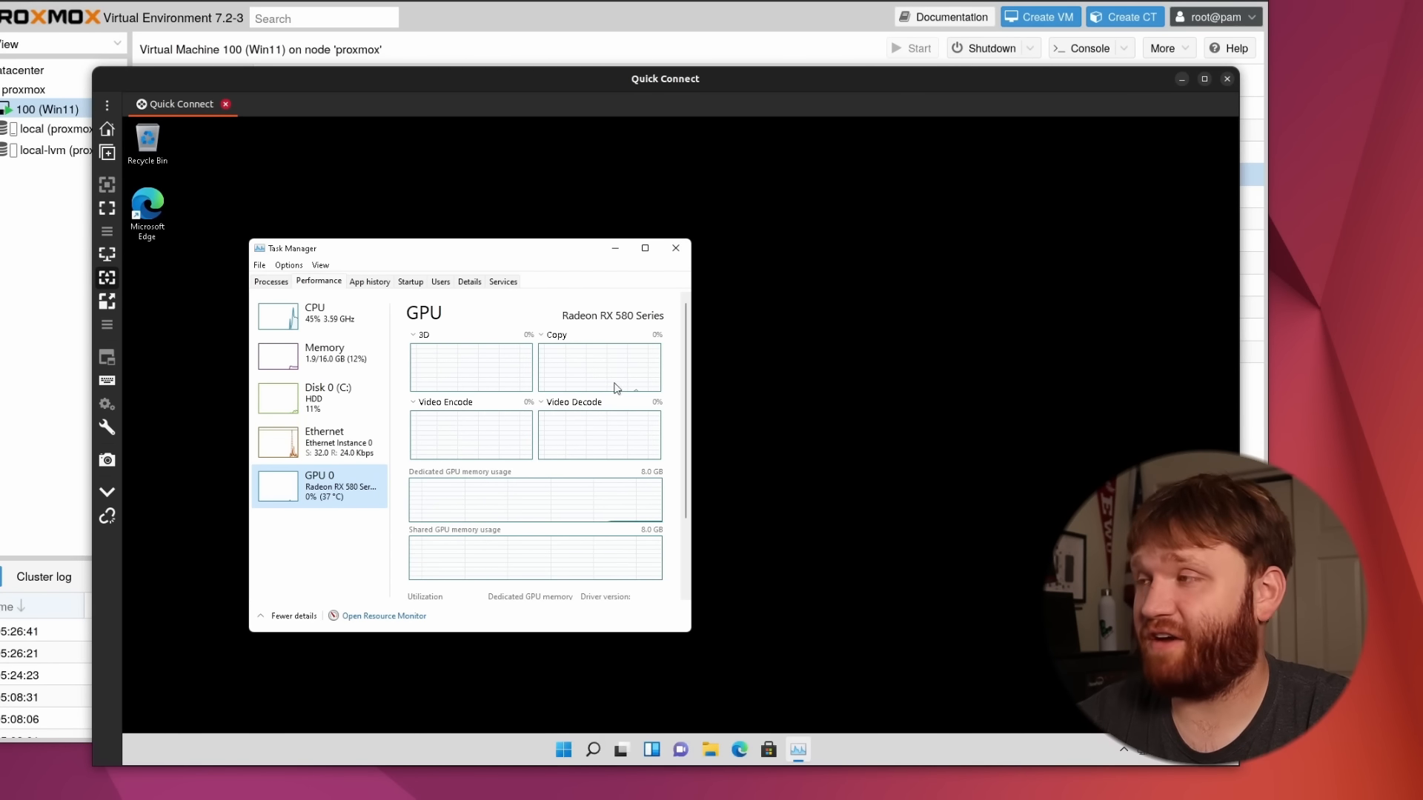
click(675, 249)
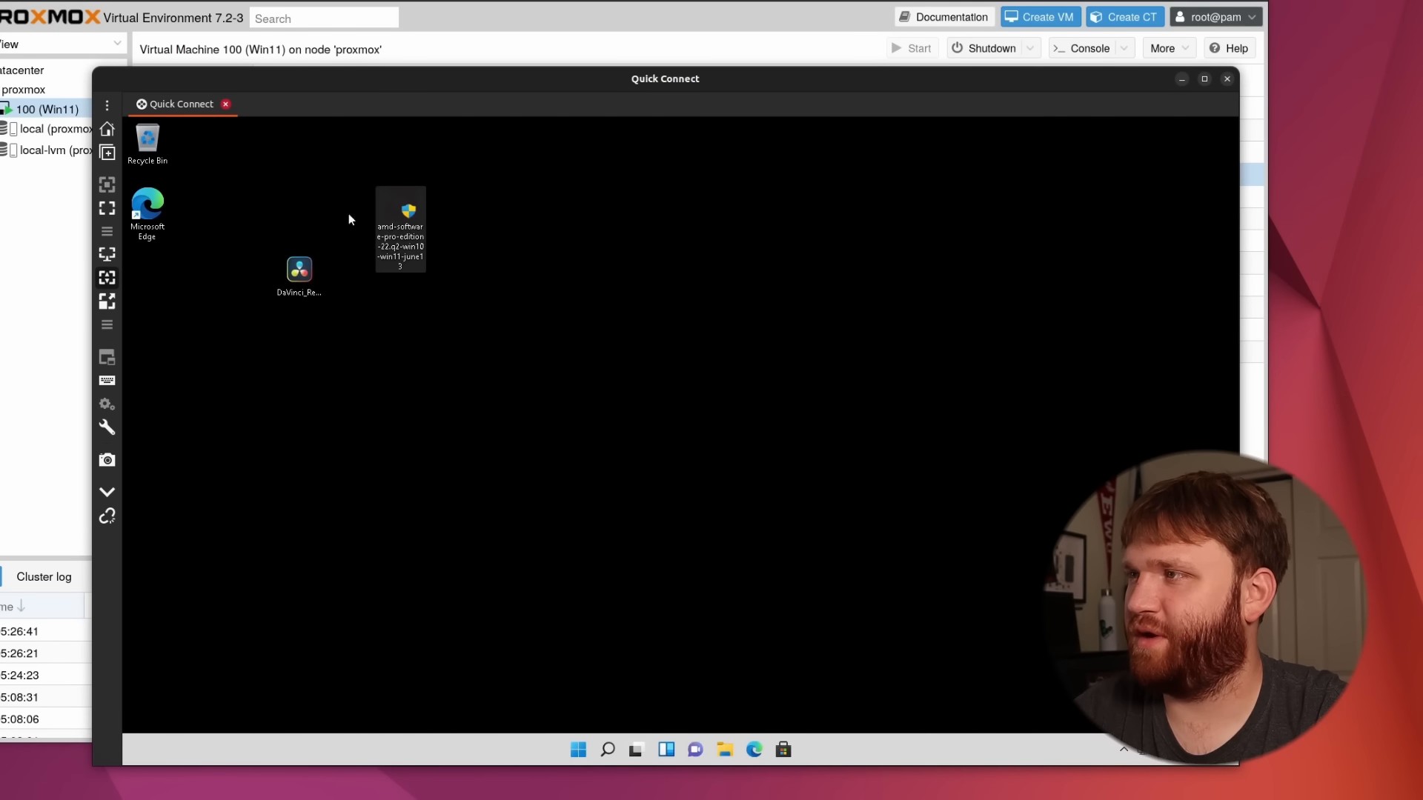
Arrange the AMD software installer above the DaVinci Resolve 18.0 file on the Windows desktop
drag(305, 209, 327, 190)
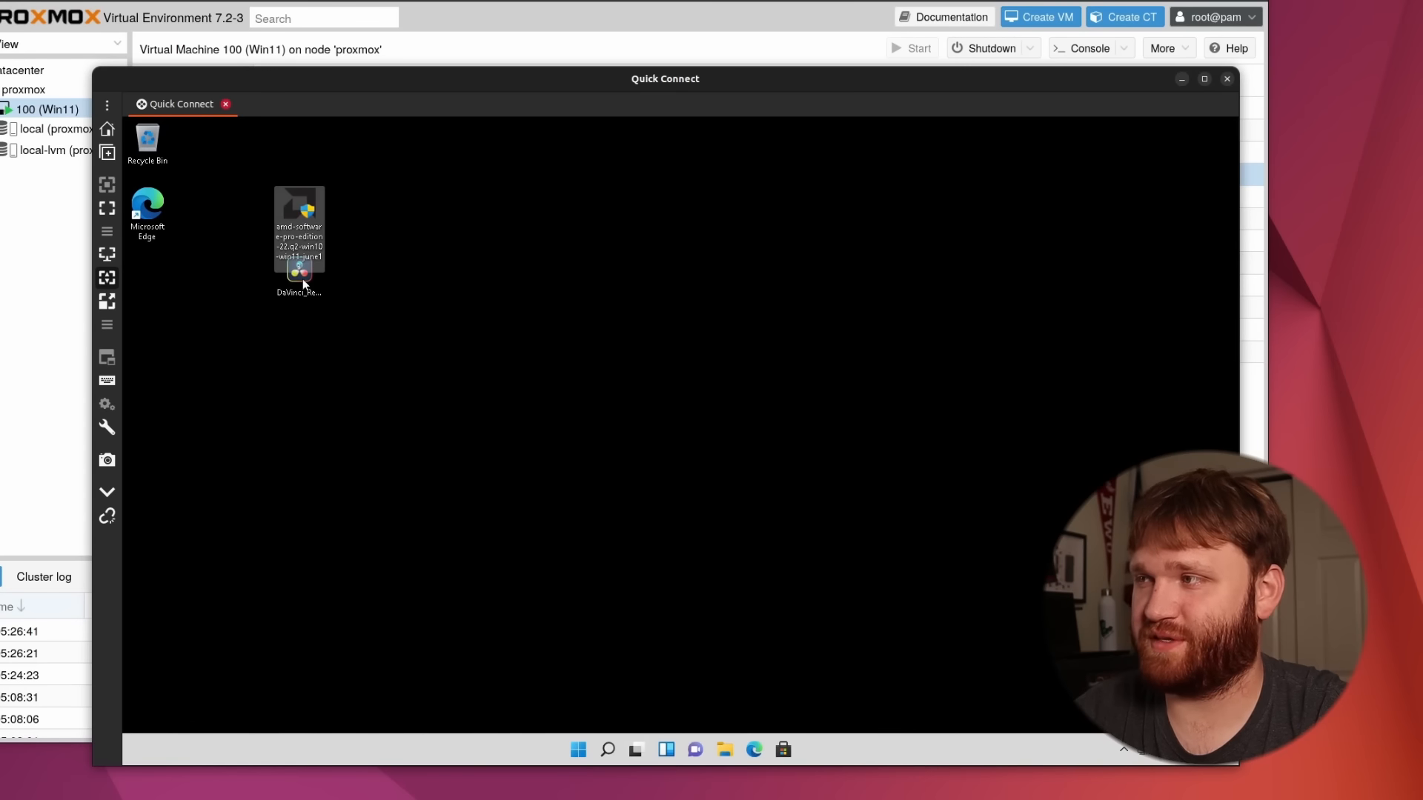
drag(302, 279, 304, 332)
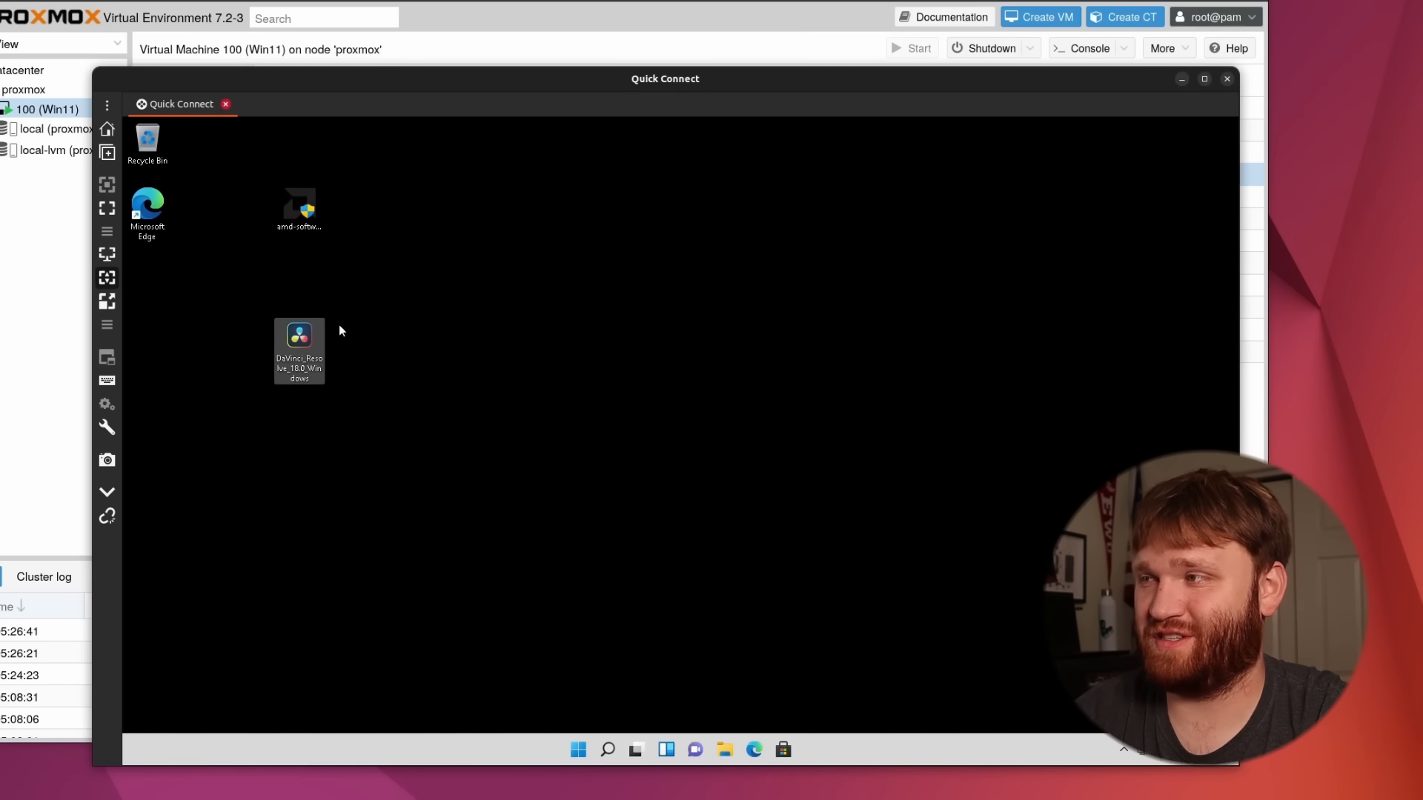
click(410, 341)
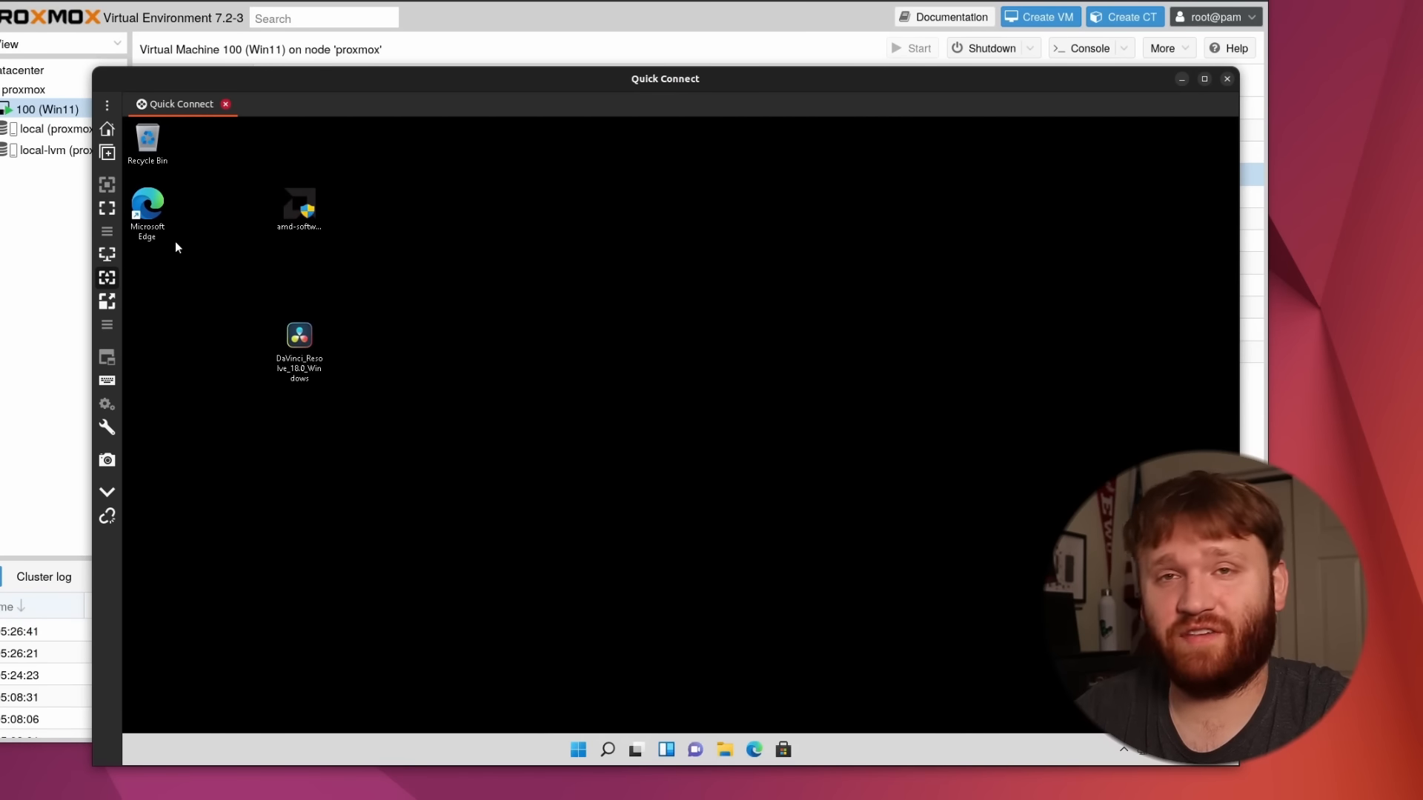
drag(398, 314, 219, 392)
click(459, 256)
Run the AMD Software: PRO Edition installer and install Enterprise 22.Q2 for the Radeon RX 580 Series
double_click(312, 210)
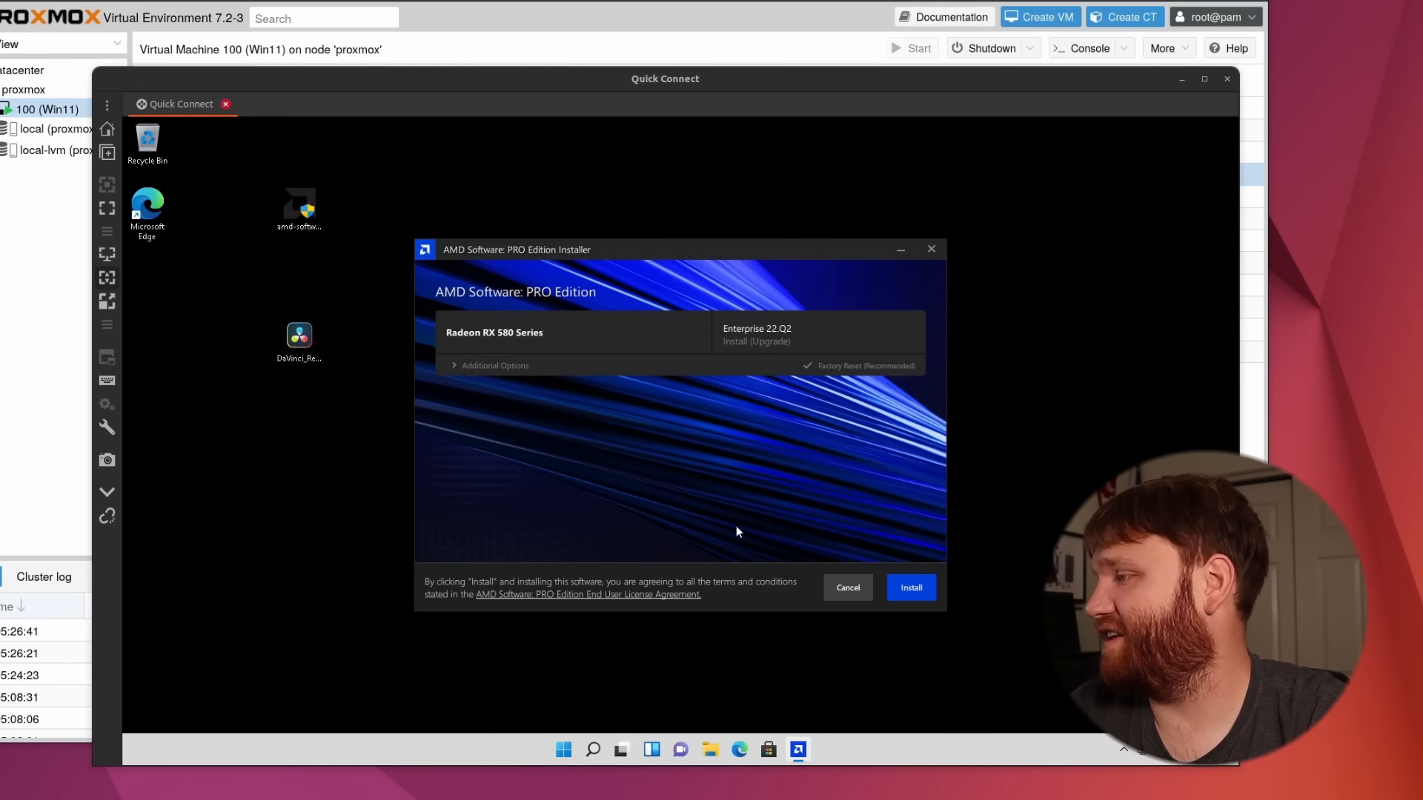
click(905, 580)
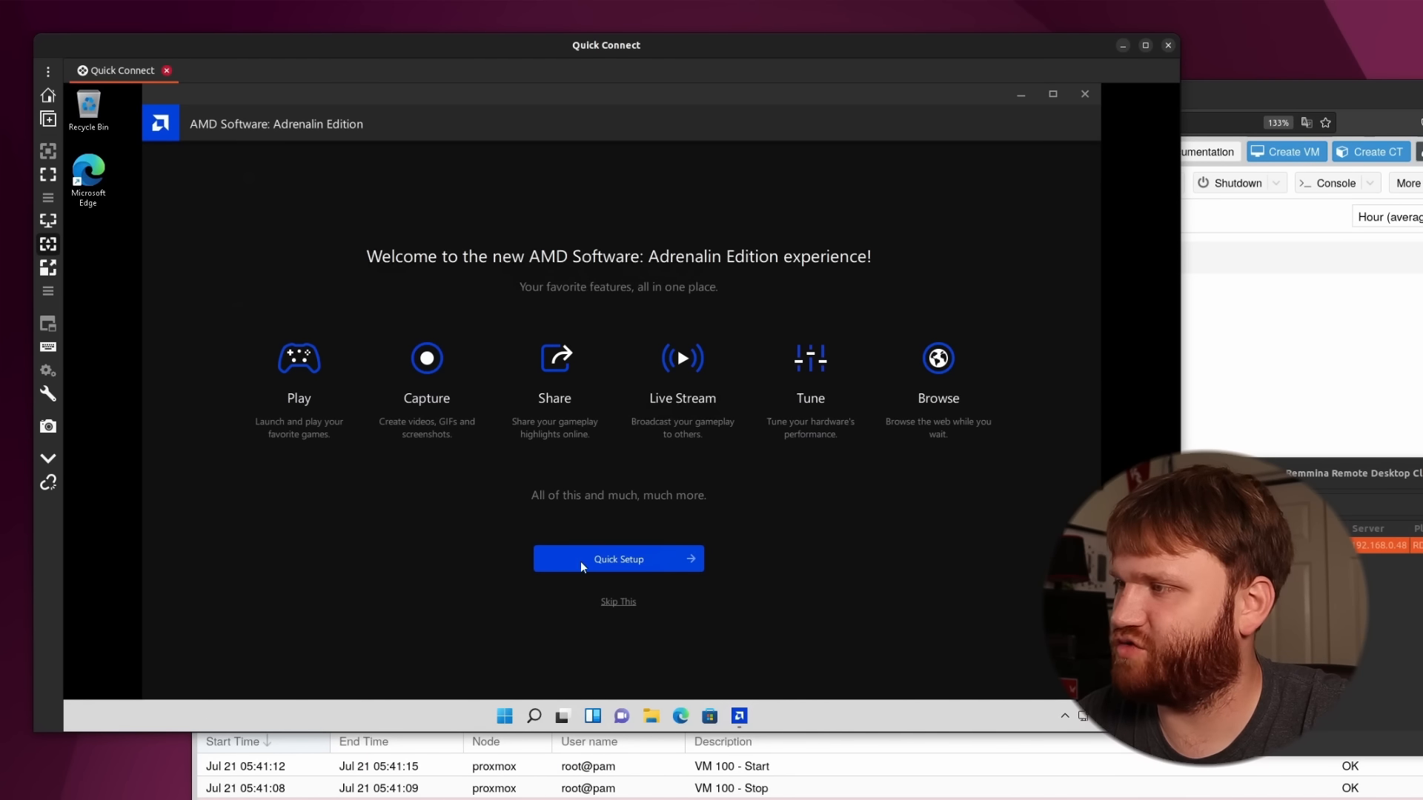
Skip the AMD Software quick setup and review the system settings and performance metrics
click(609, 605)
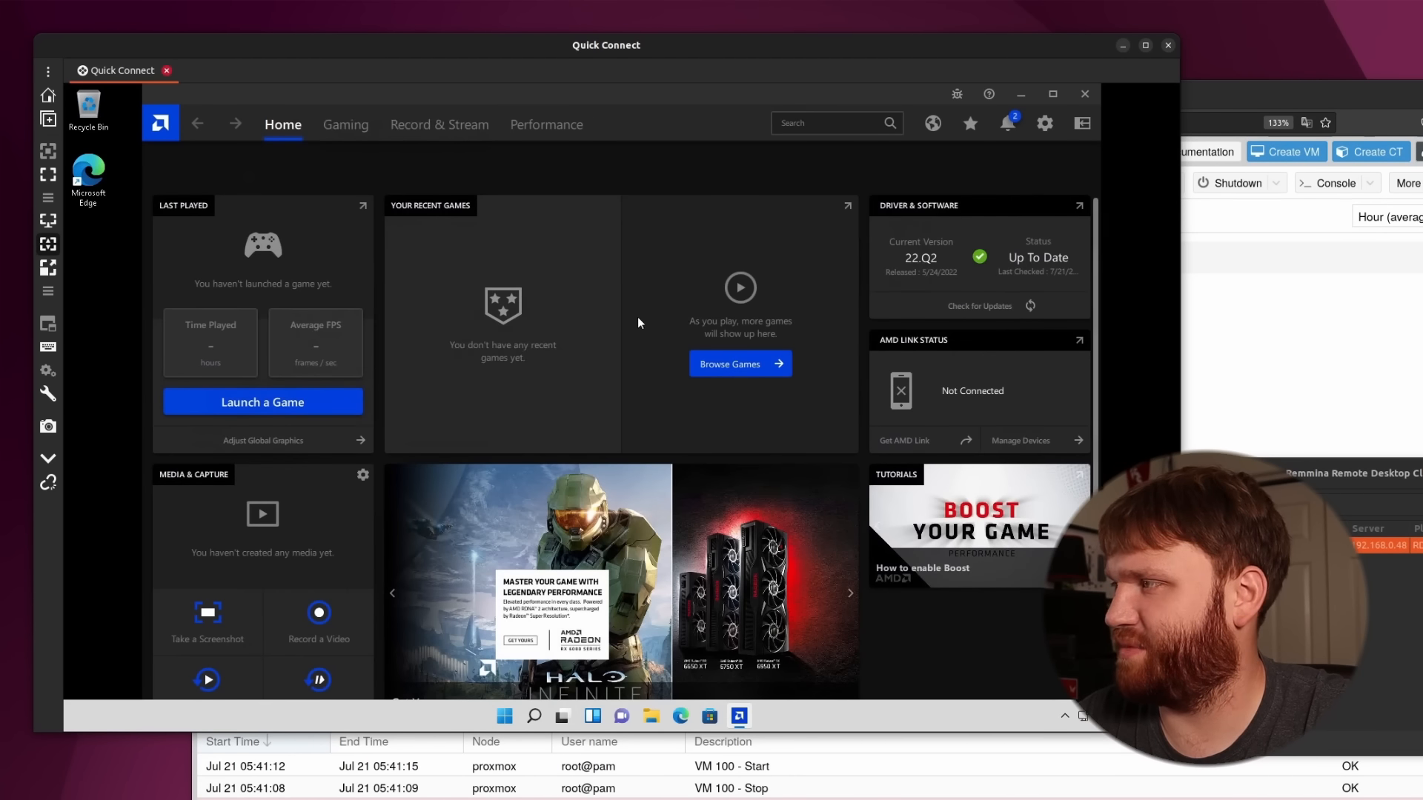
click(1045, 123)
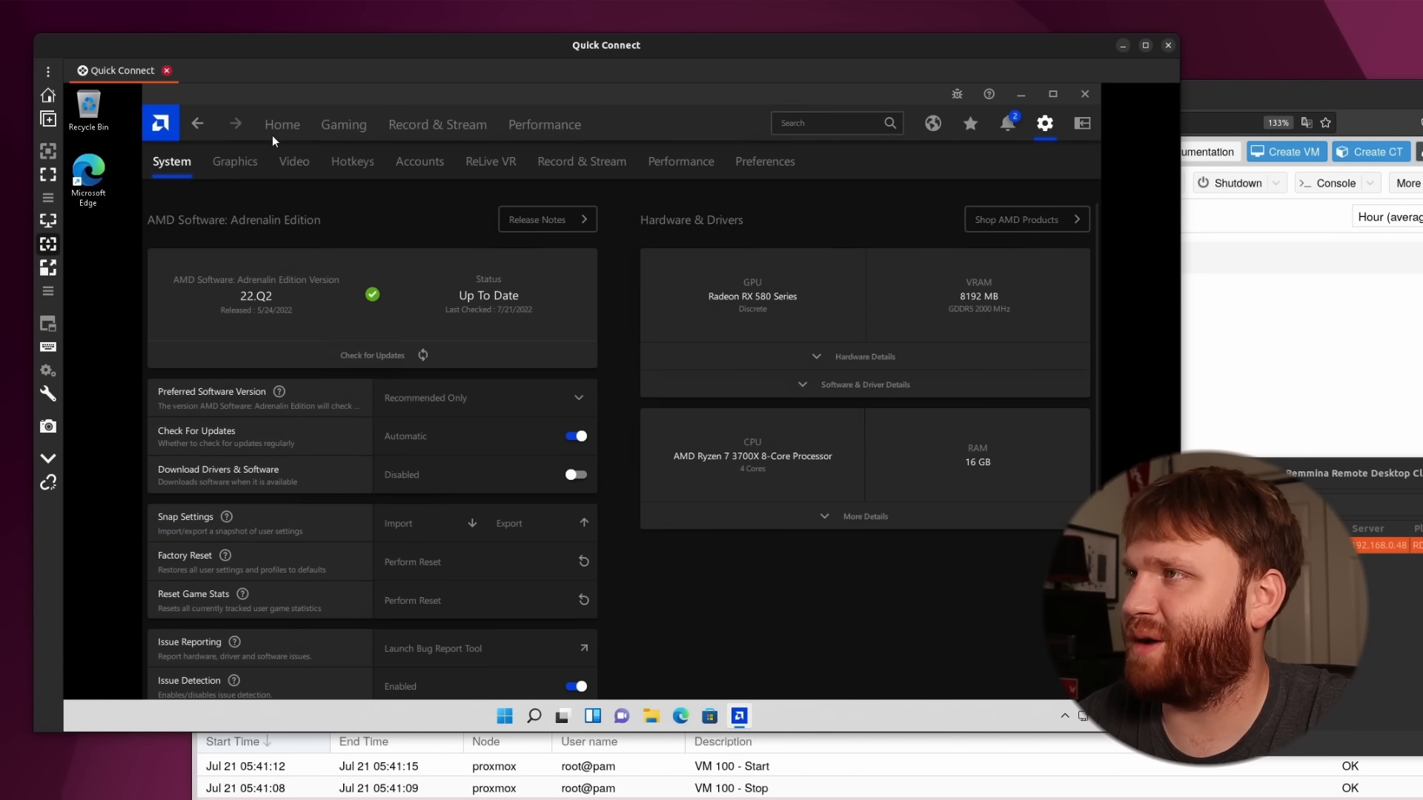
click(541, 122)
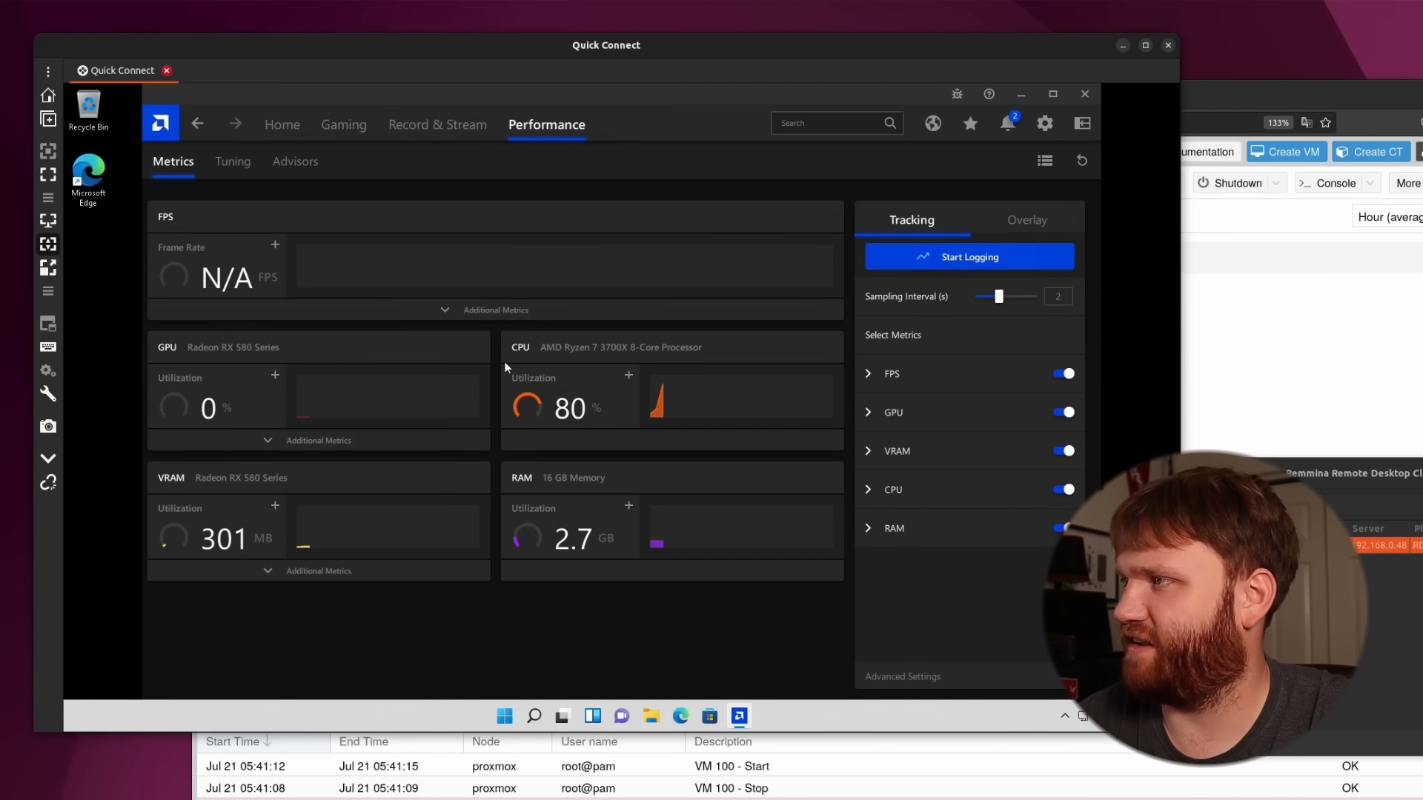
Close AMD Software and install DaVinci Resolve 18 from the desktop installer, accepting the license agreement and leaving the ReadMe option off
click(1086, 96)
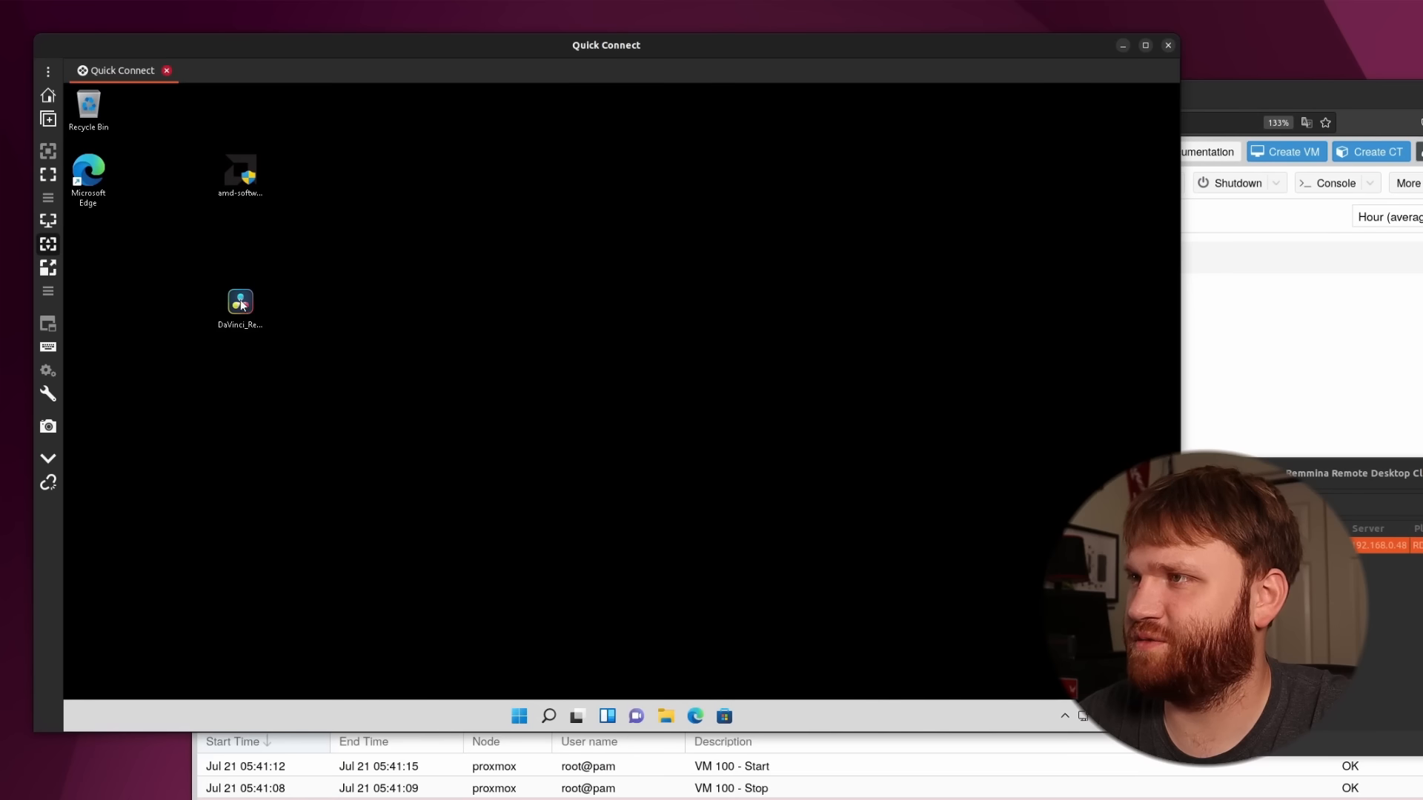
double_click(245, 306)
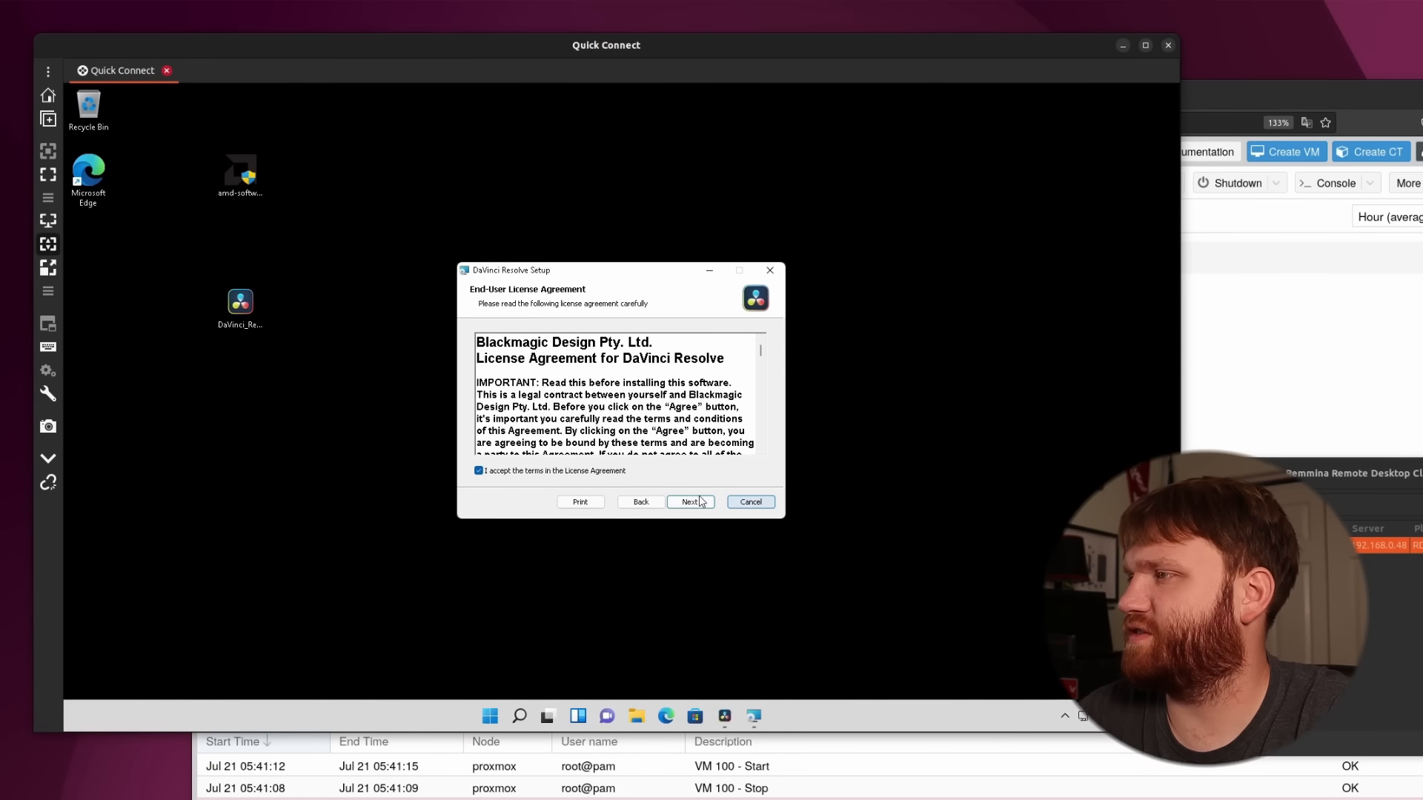
click(697, 503)
click(688, 502)
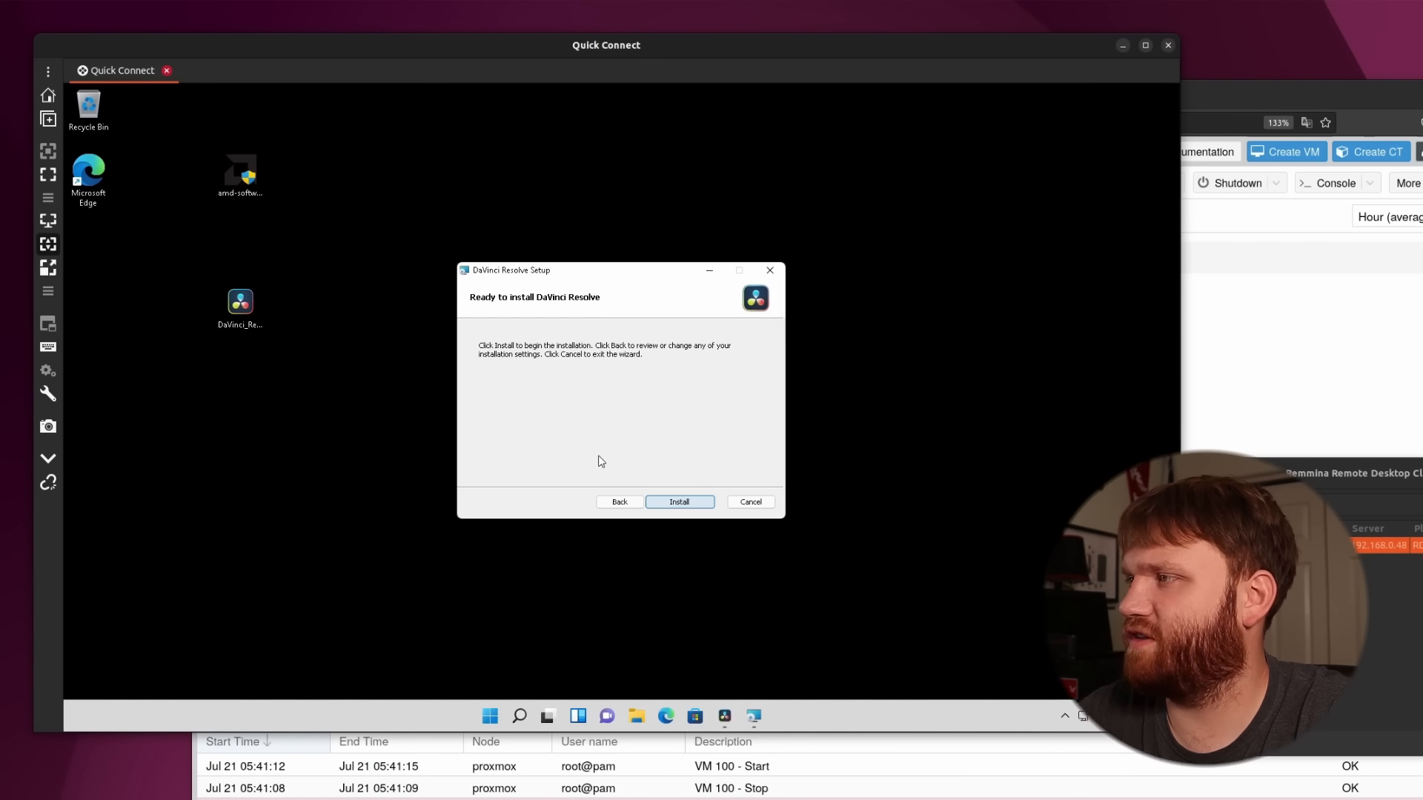
click(679, 502)
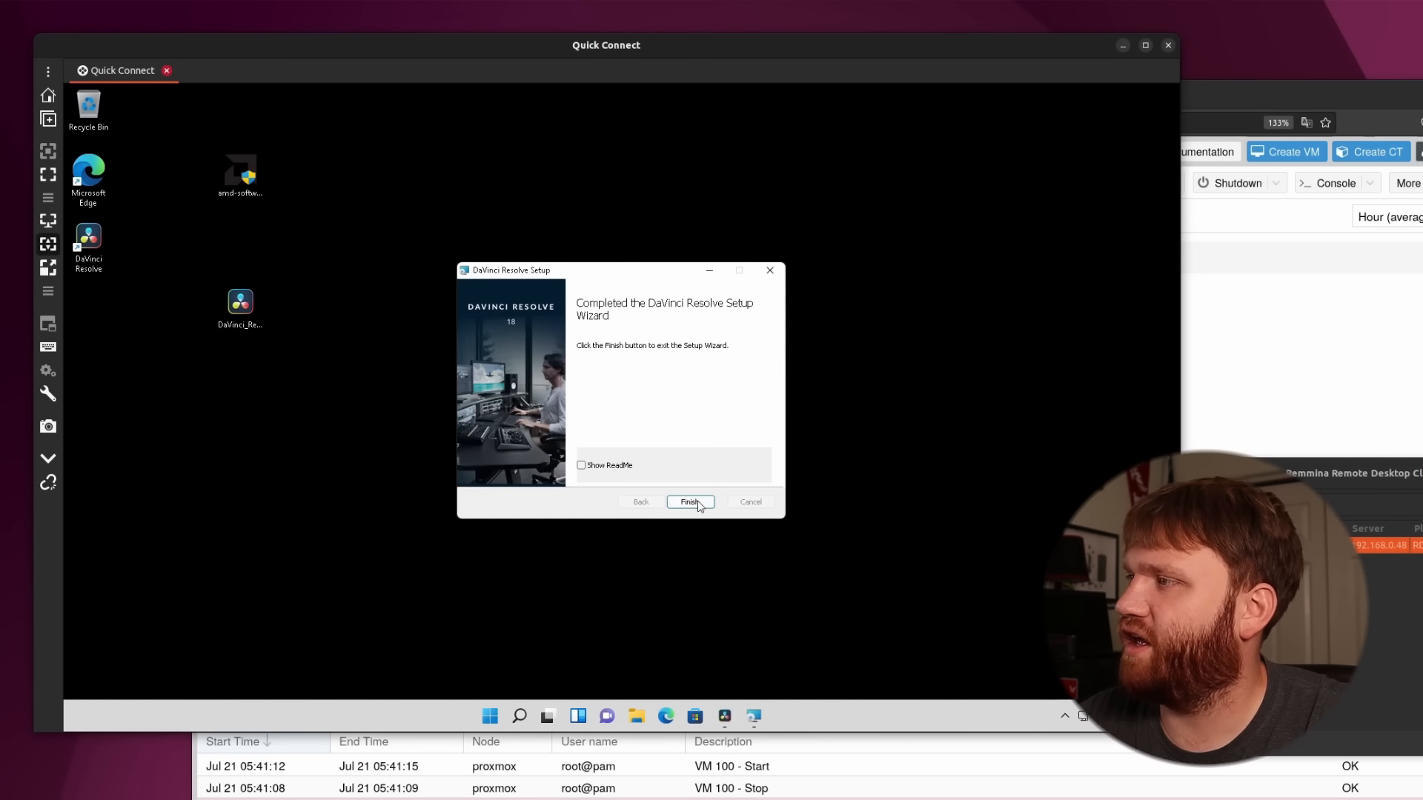
click(687, 499)
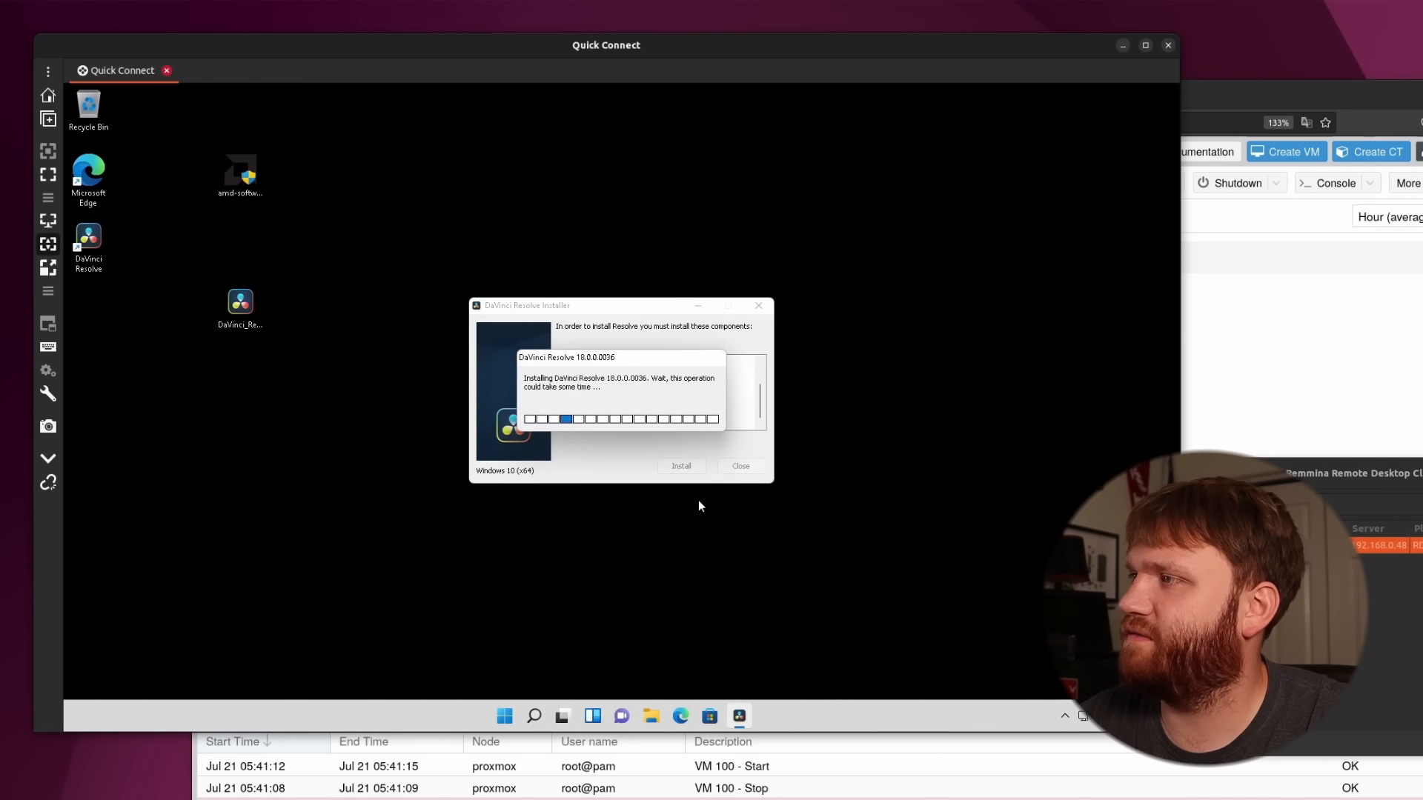
click(666, 426)
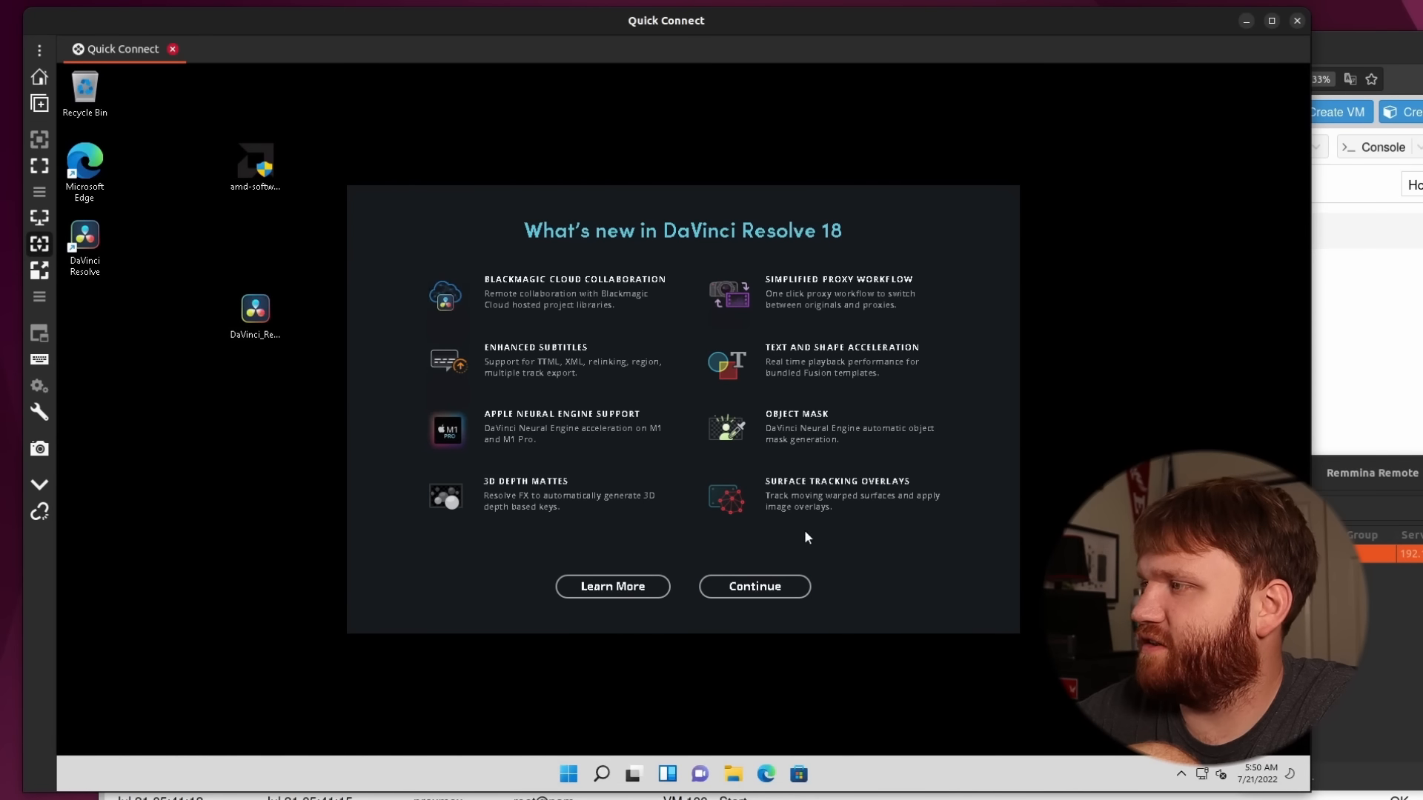
Complete DaVinci Resolve 18's quick setup with the system check and the DaVinci Resolve keyboard layout, and start an untitled project
click(750, 590)
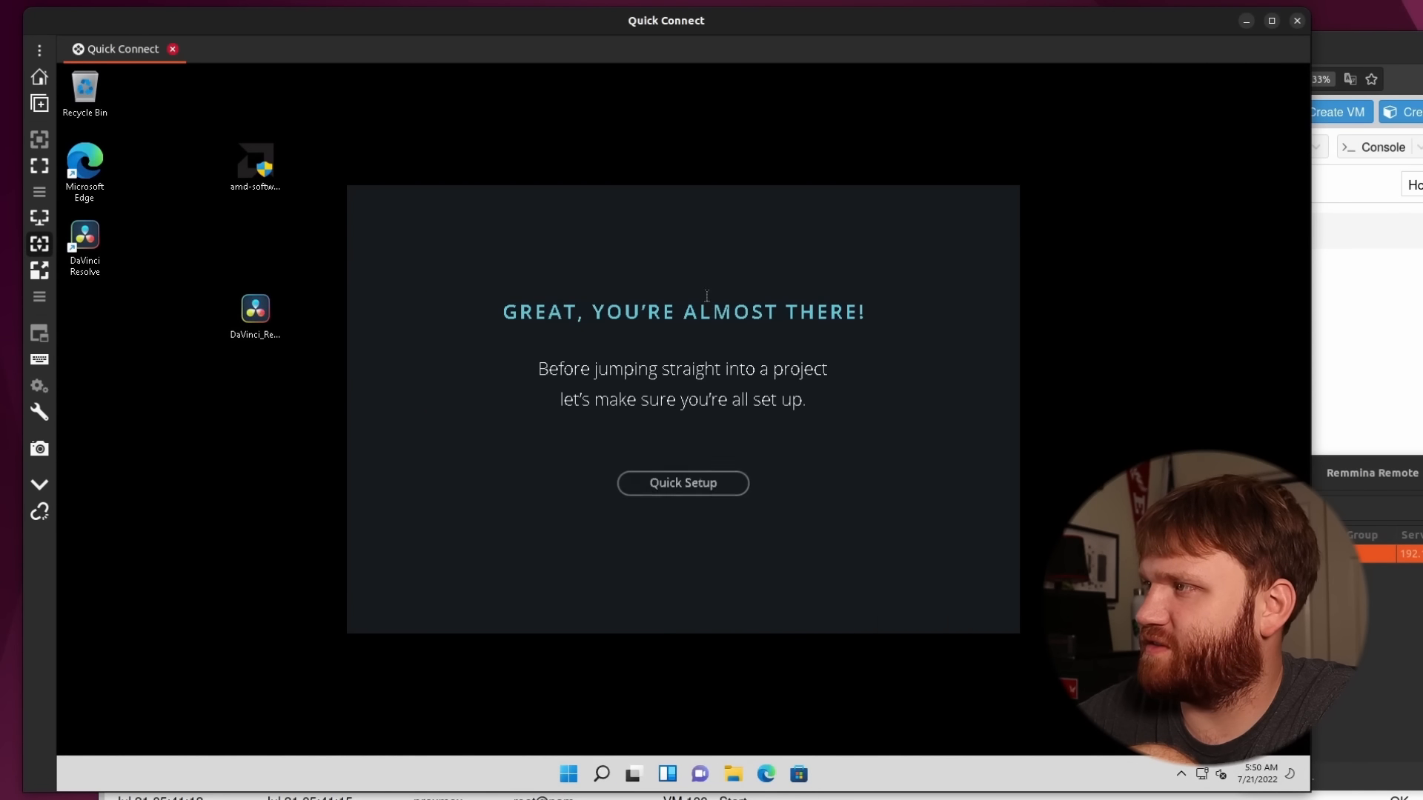
click(695, 490)
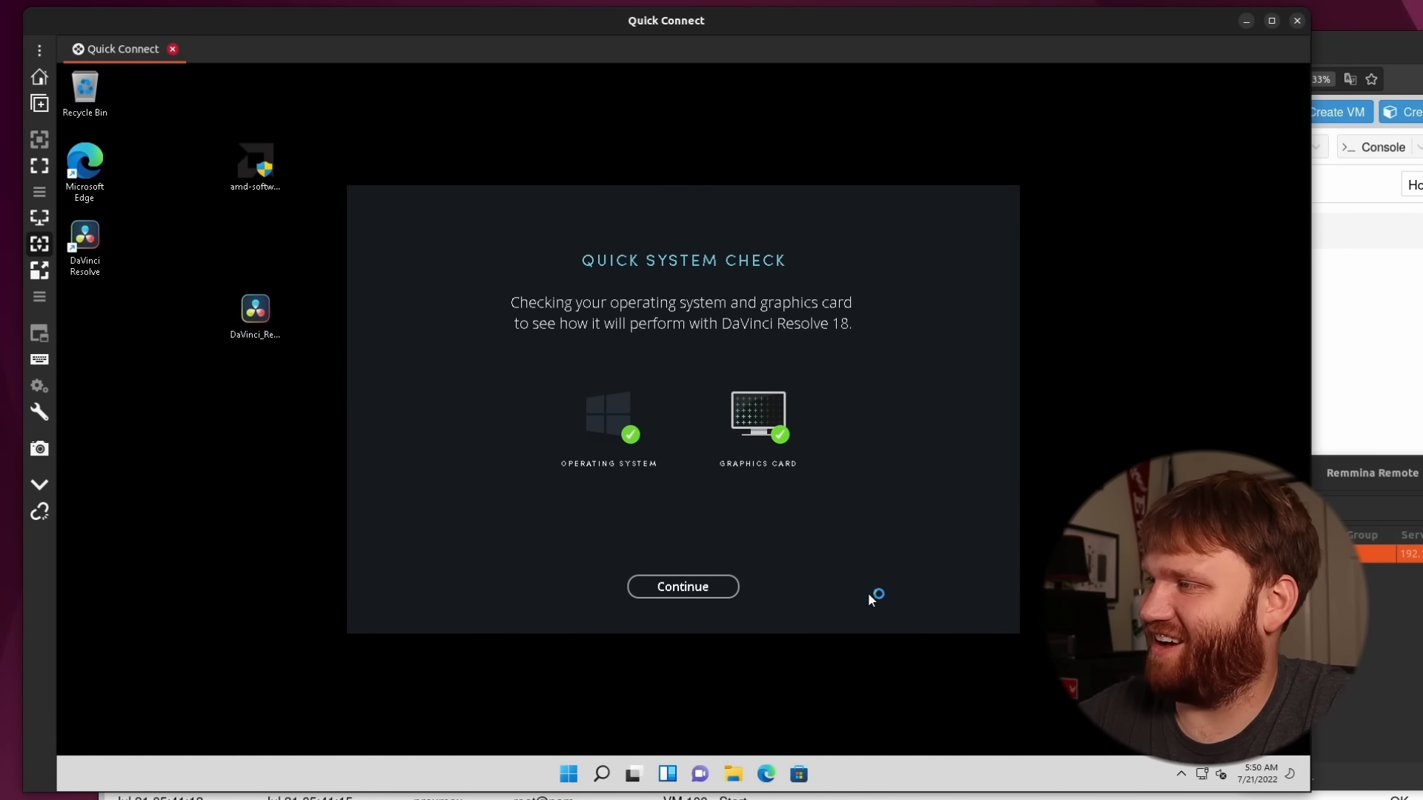
click(685, 588)
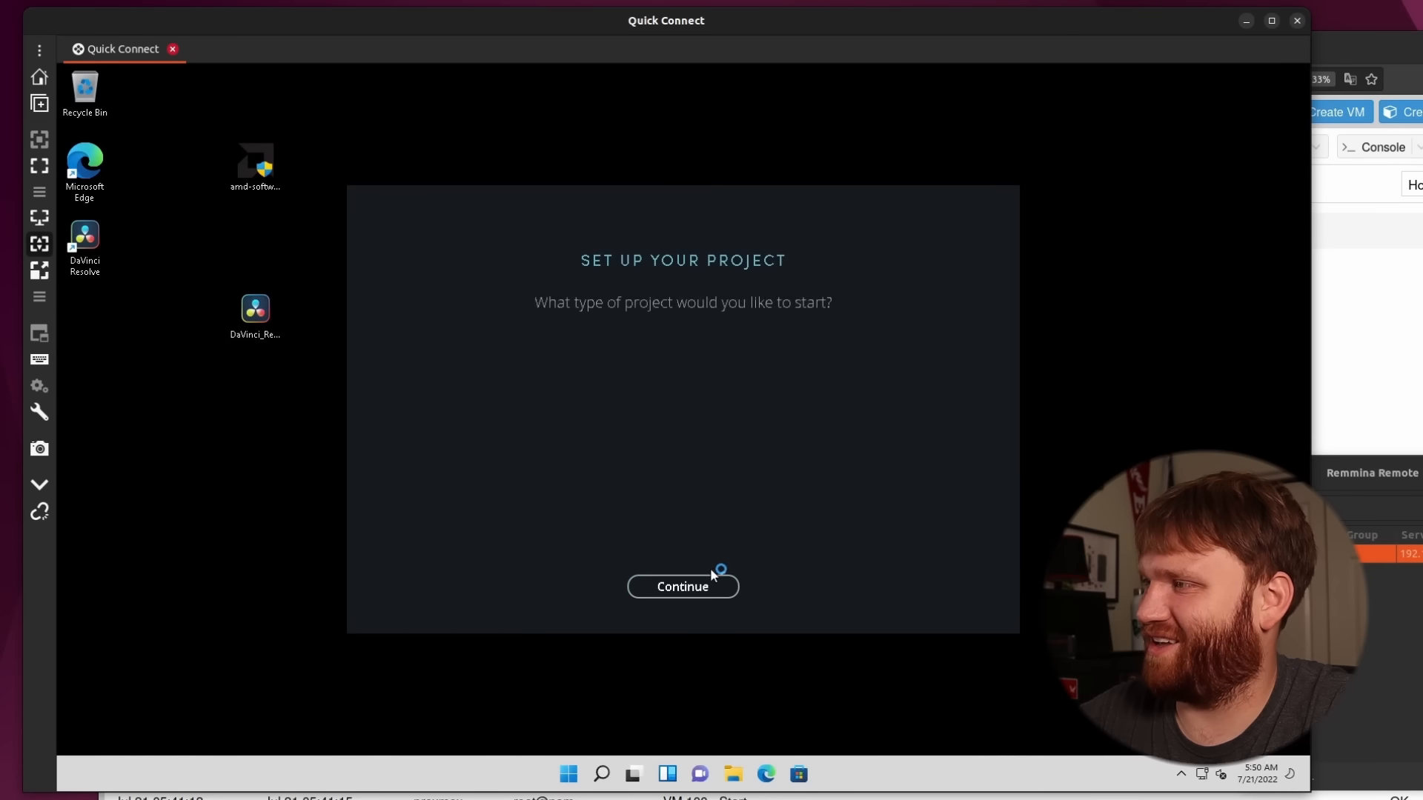
click(701, 587)
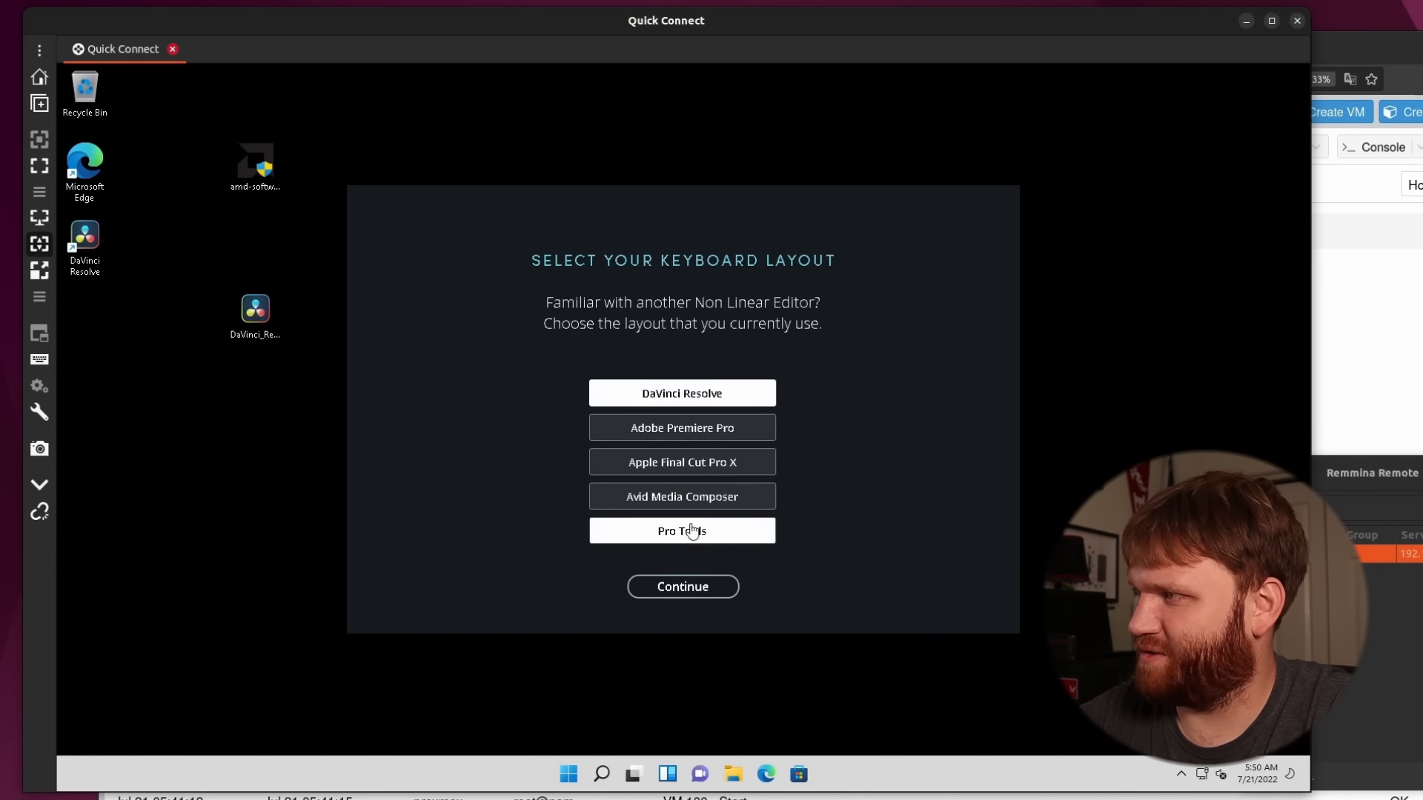
click(678, 587)
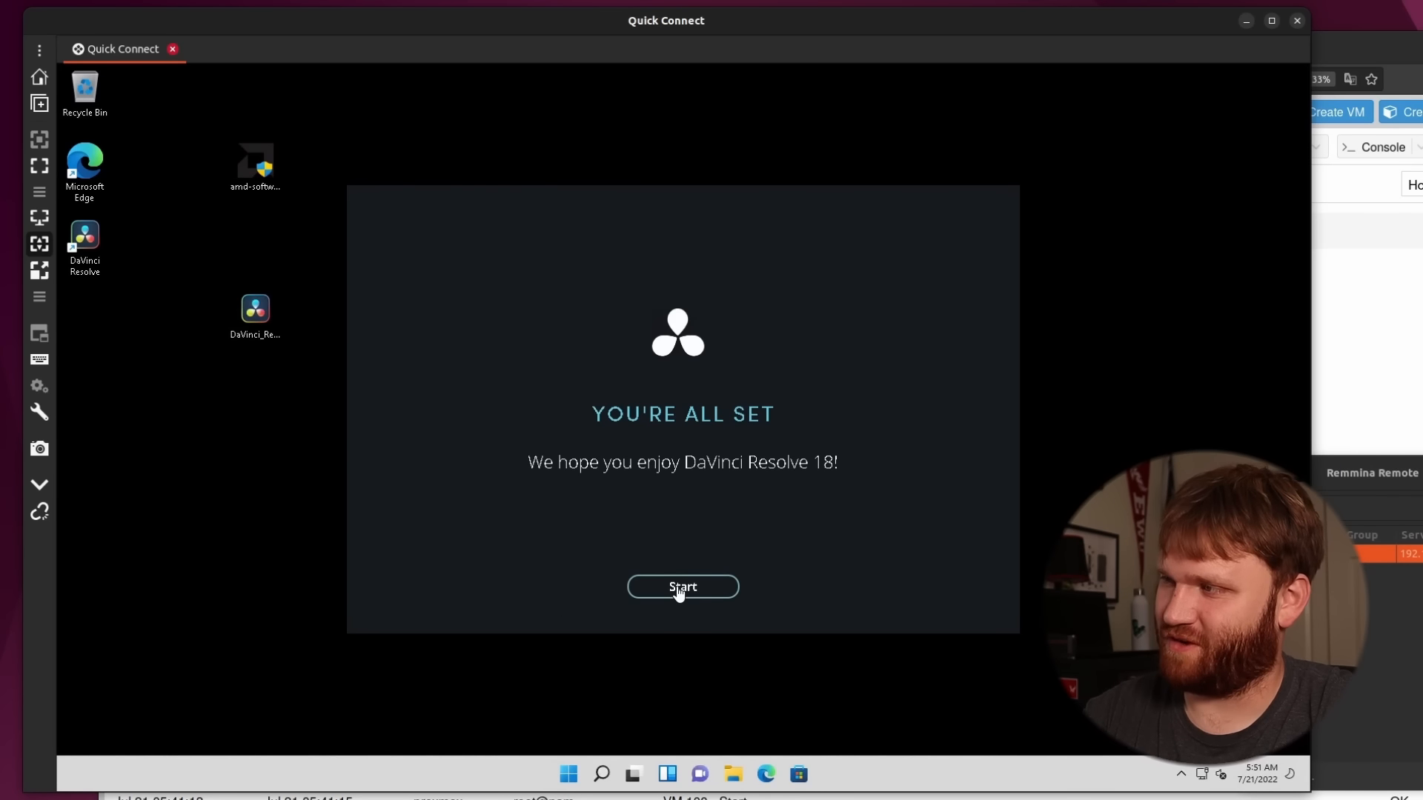
click(679, 592)
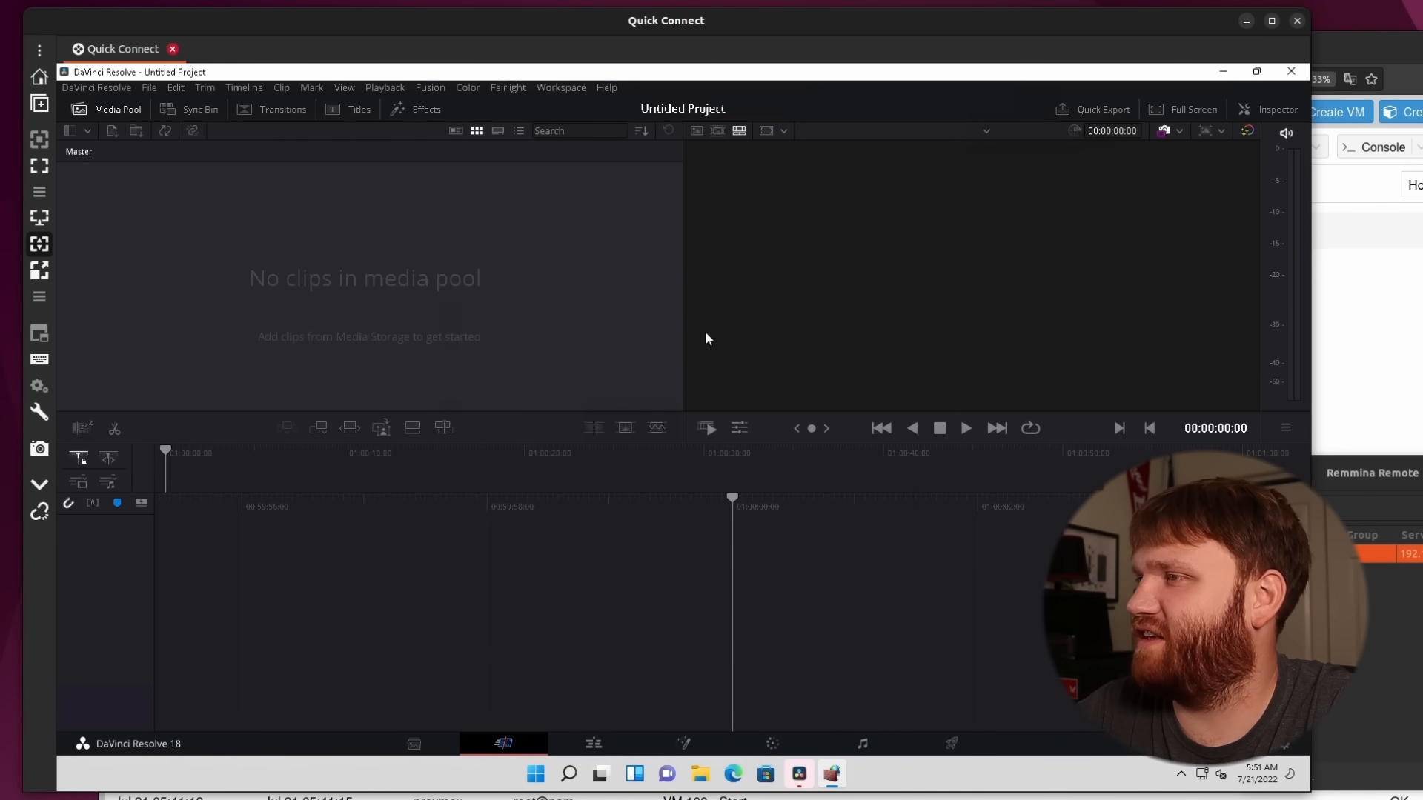
key(shift+4)
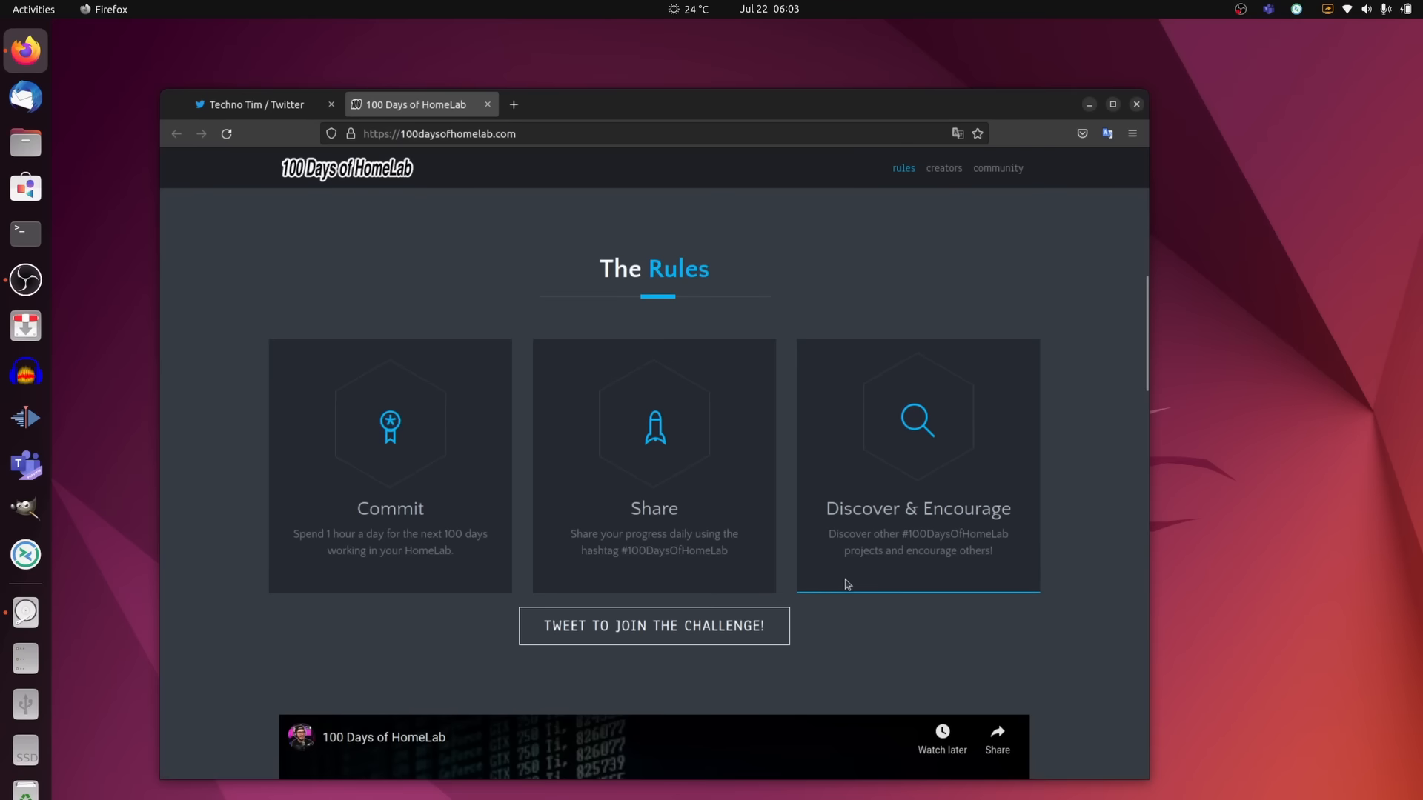
Look through the 100 Days of HomeLab website in Firefox, from the rules and challenge video to the featured and community creators
scroll(964, 574, down, 2)
scroll(1082, 548, down, 5)
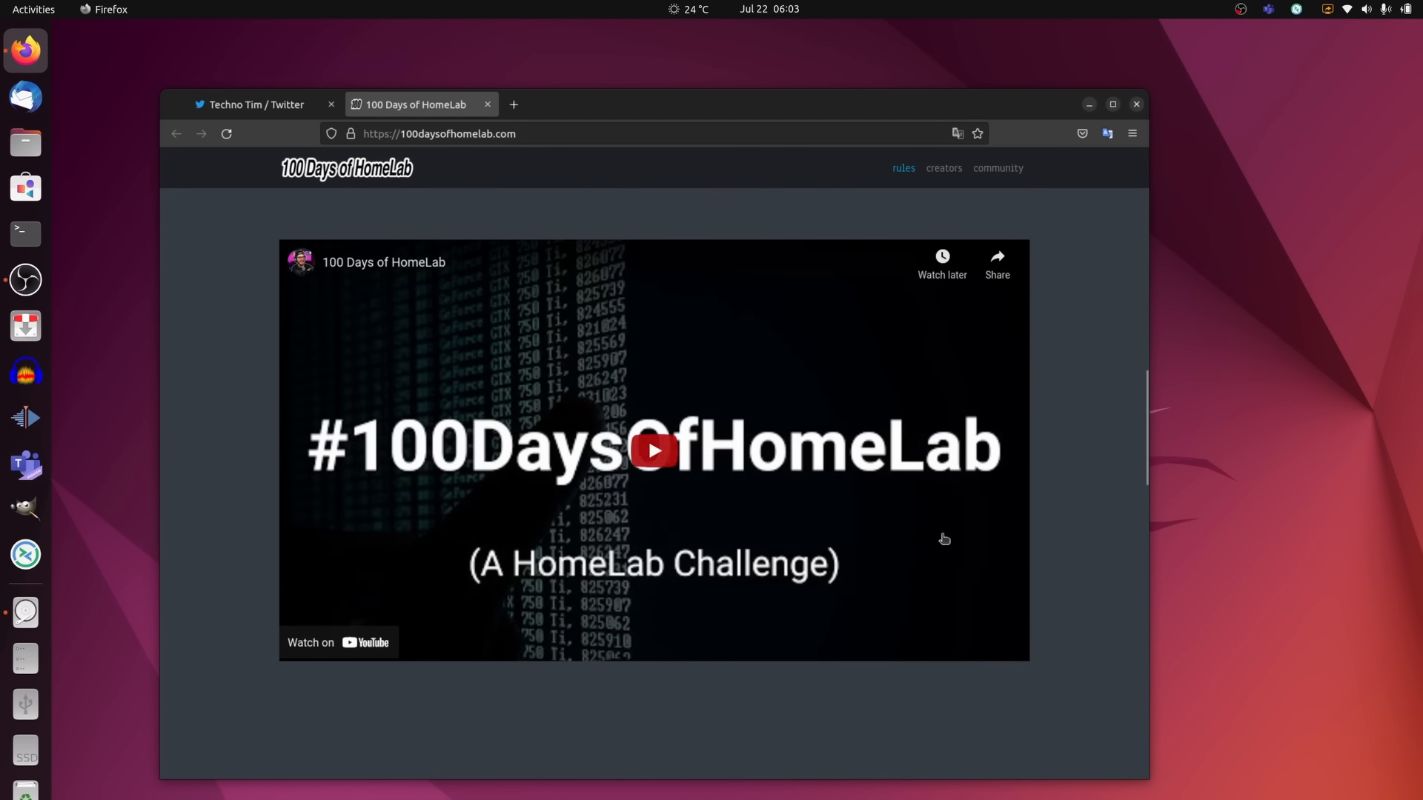
scroll(944, 538, down, 5)
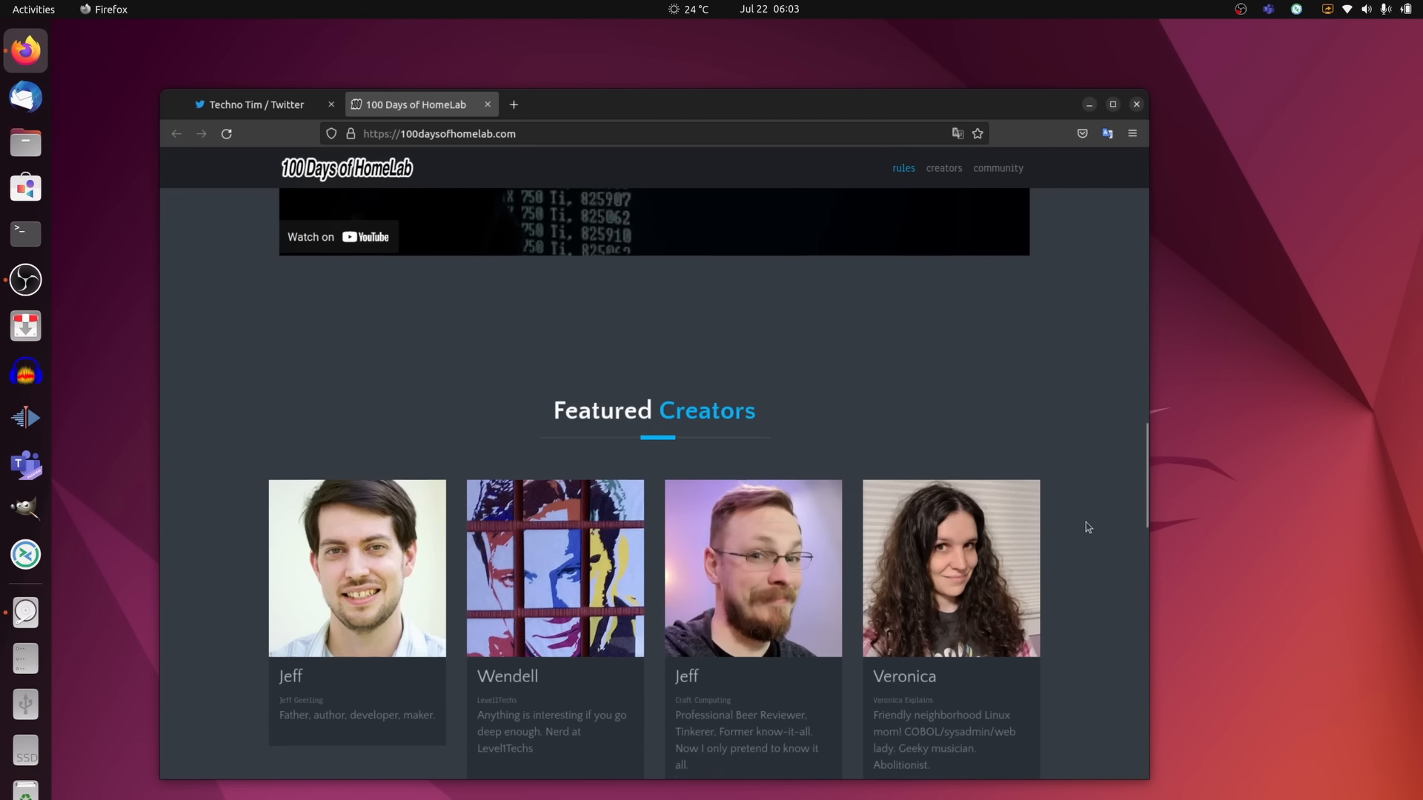
scroll(1086, 528, down, 4)
scroll(1077, 443, down, 1)
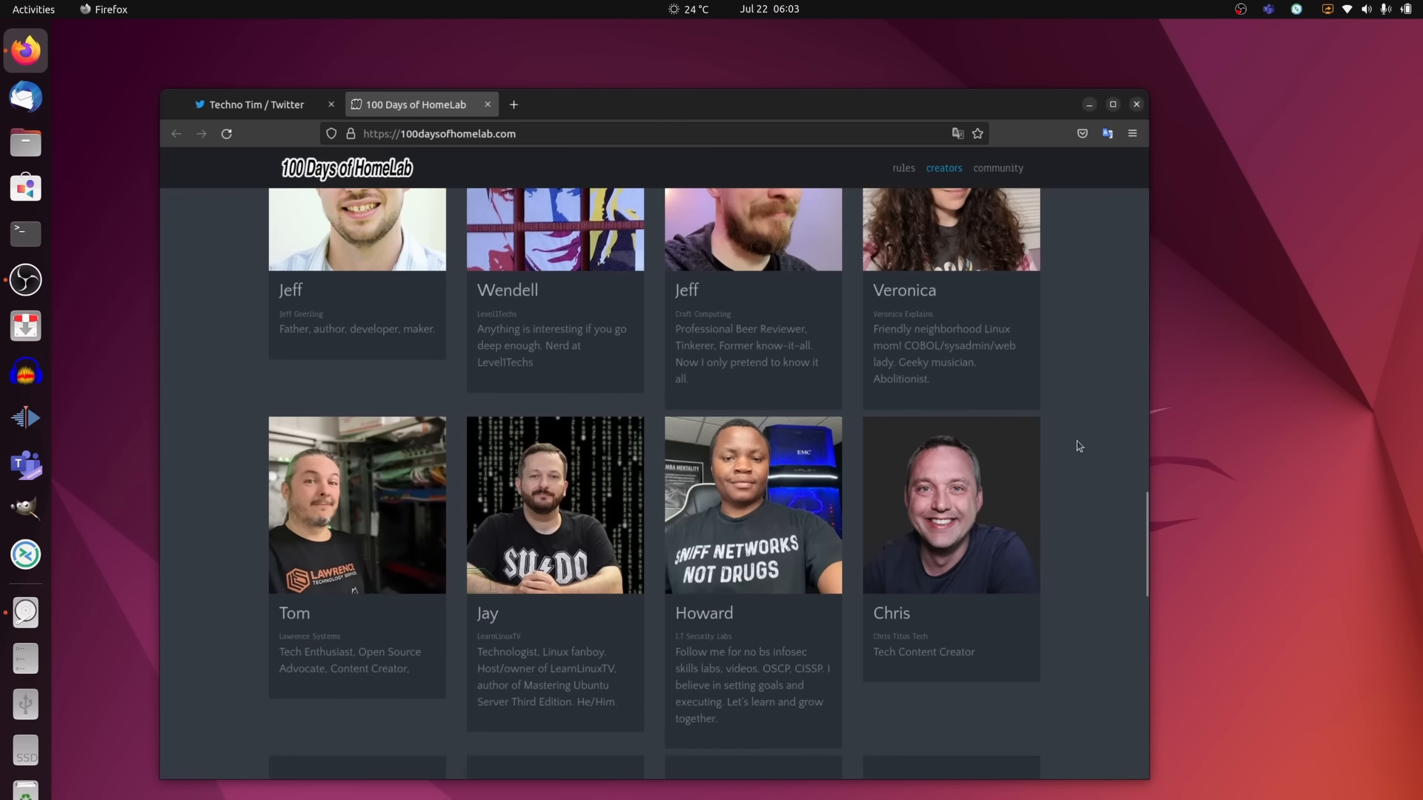
scroll(1080, 447, down, 5)
scroll(1082, 448, down, 3)
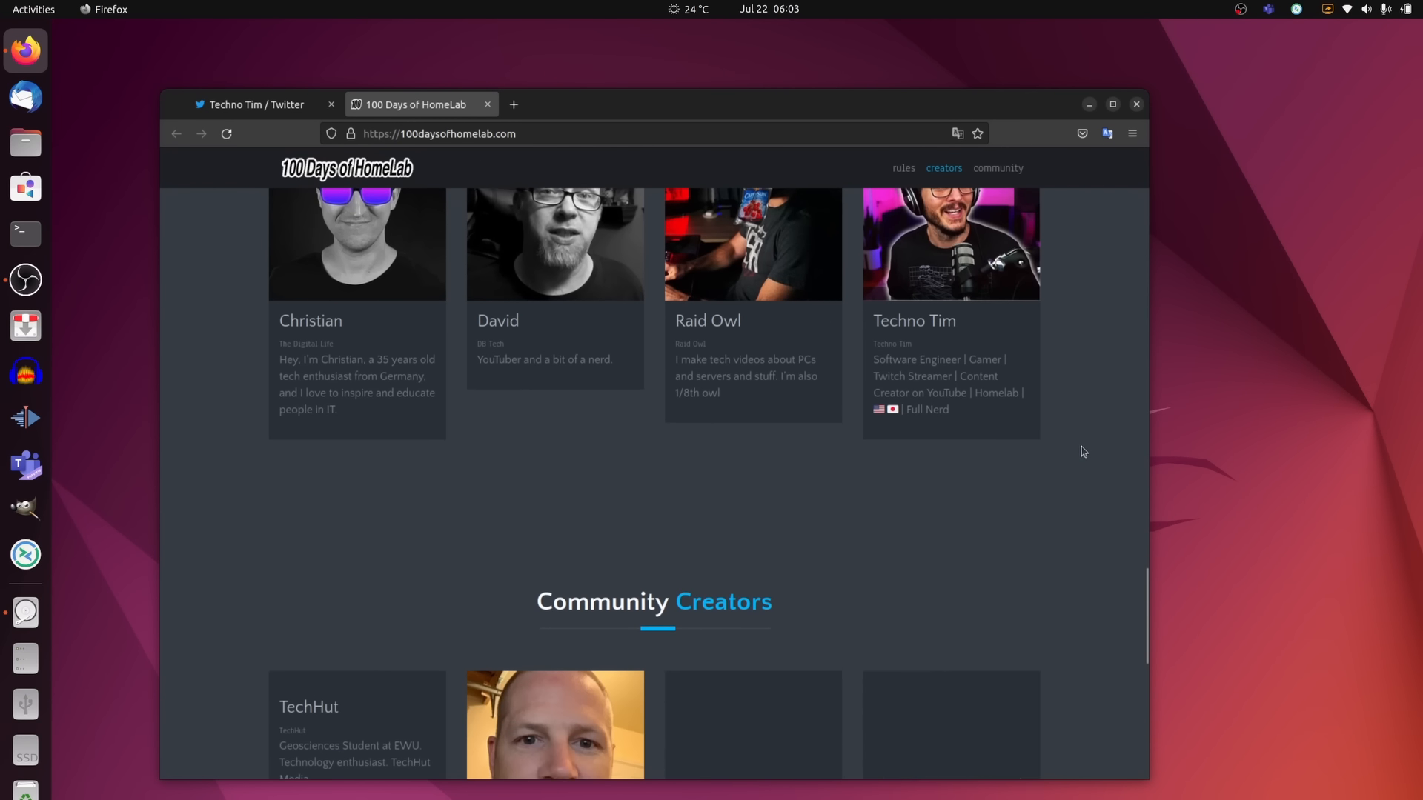